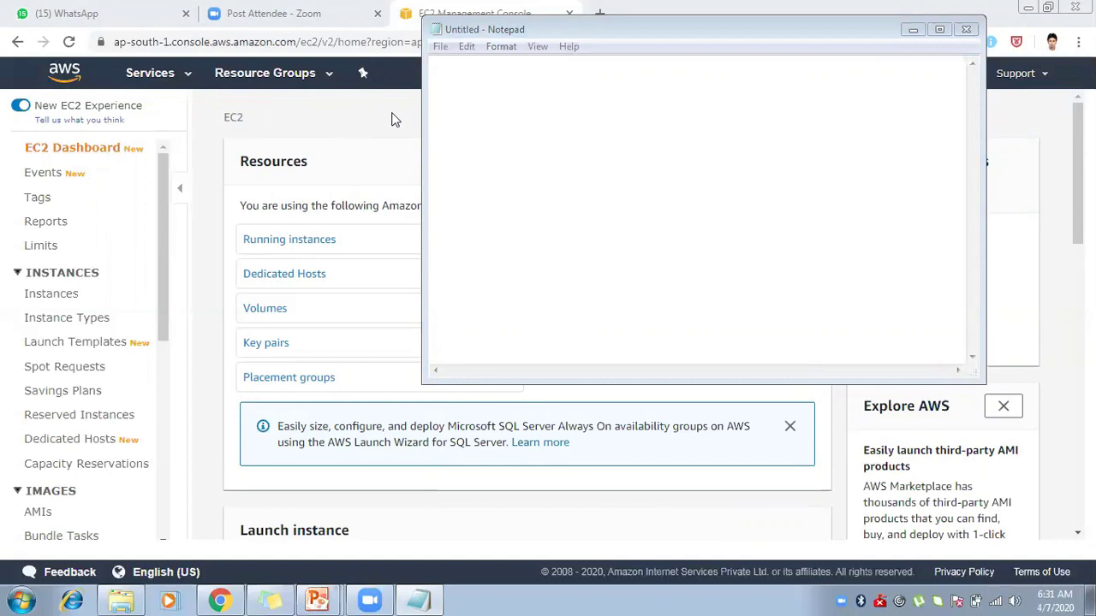
From the running instances list, start a new instance launch and search the AMIs for 'redhat'
{"action": "left_click", "coordinate": [395, 128]}
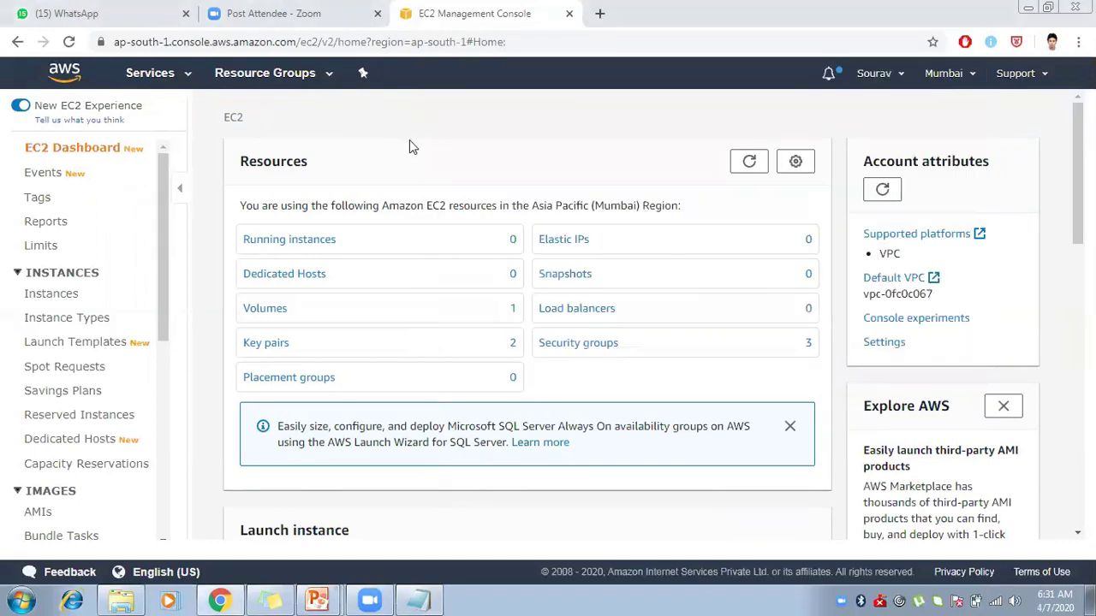
{"action": "left_click", "coordinate": [296, 241]}
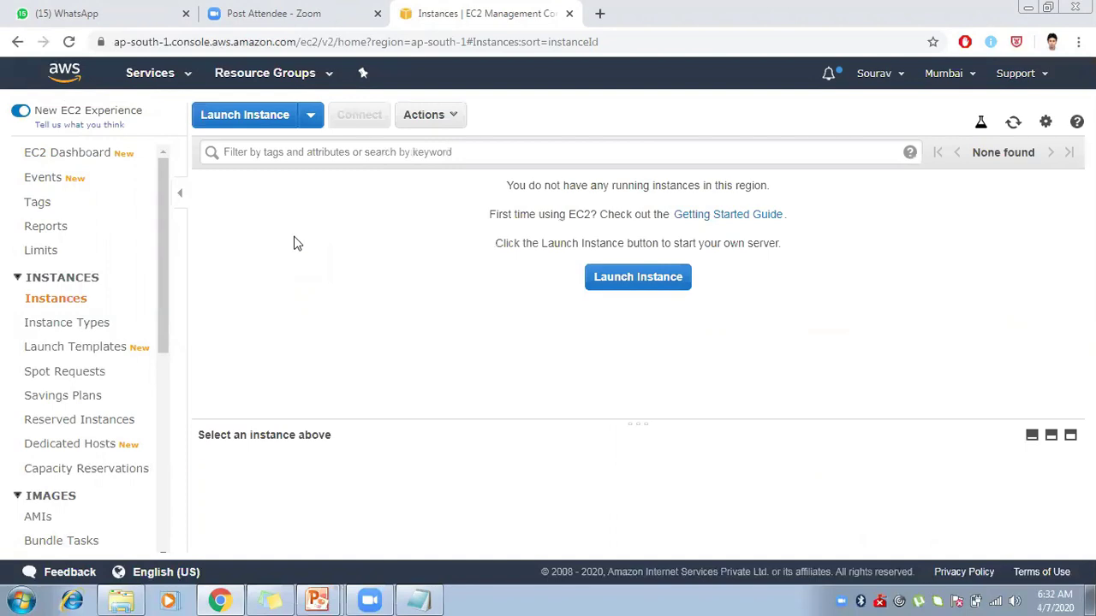
{"action": "left_click", "coordinate": [246, 116]}
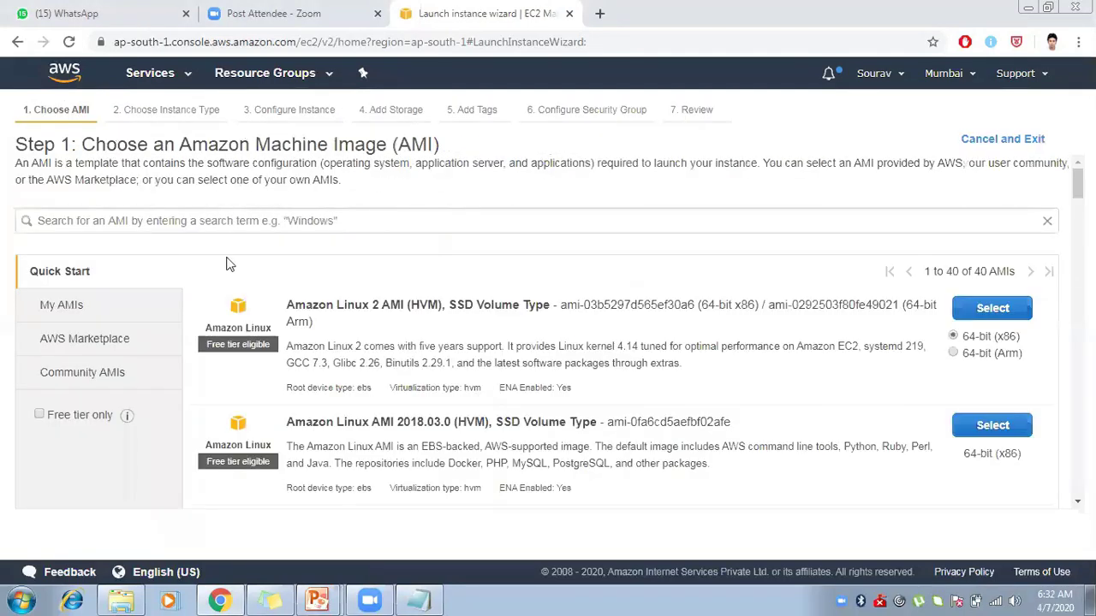
{"action": "left_click", "coordinate": [241, 221]}
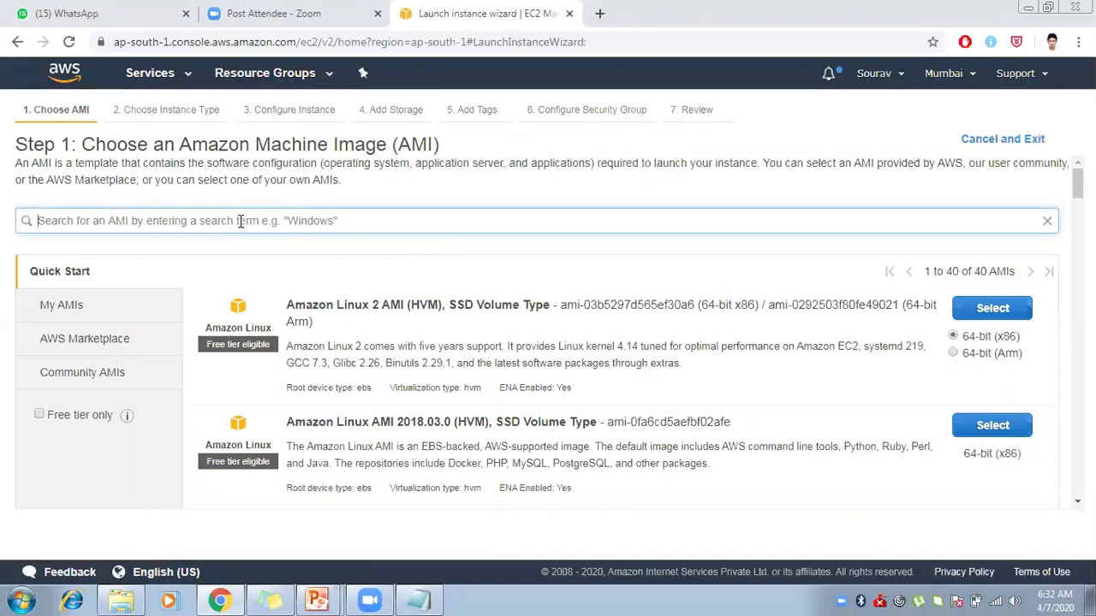
{"action": "type", "text": "re"}
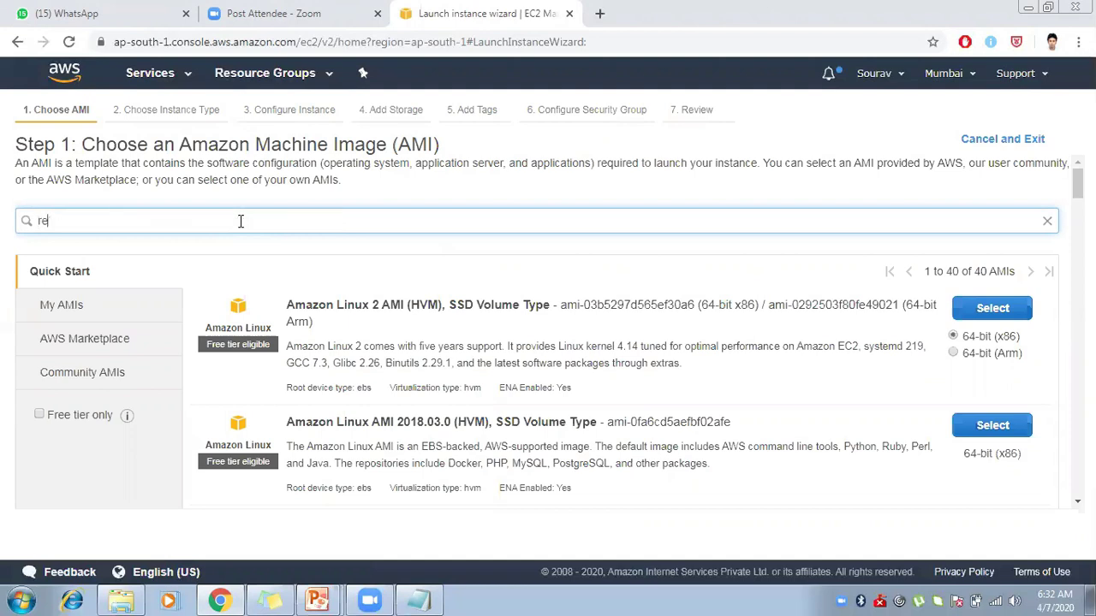
{"action": "type", "text": "dhat"}
{"action": "key", "text": "Return"}
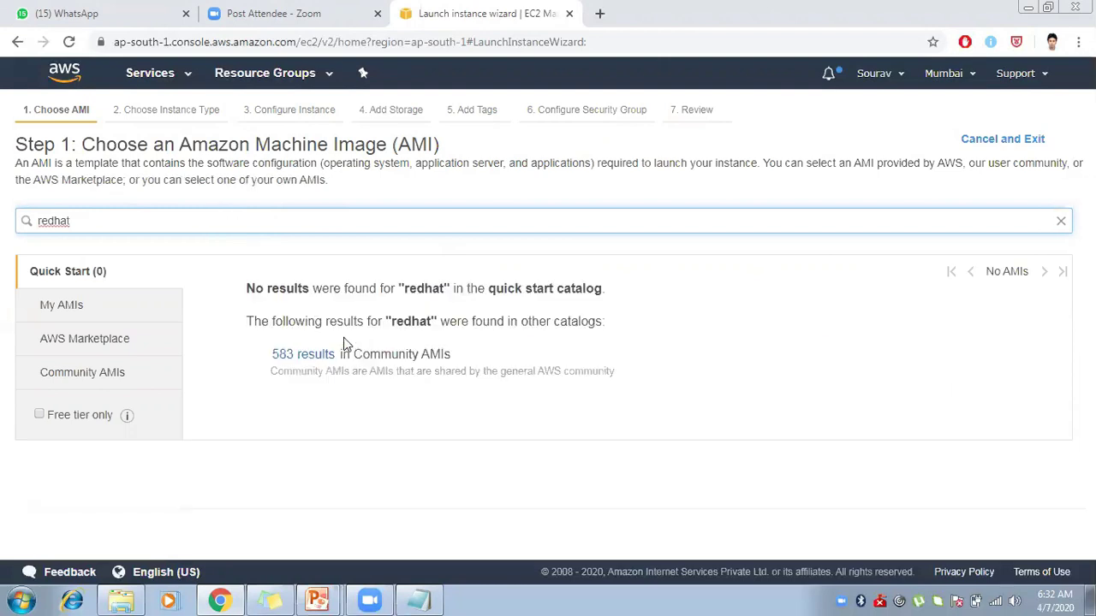
Select Red Hat Enterprise Linux (RHEL) 7 (HVM) from AWS Marketplace and accept its pricing
{"action": "left_click", "coordinate": [295, 357]}
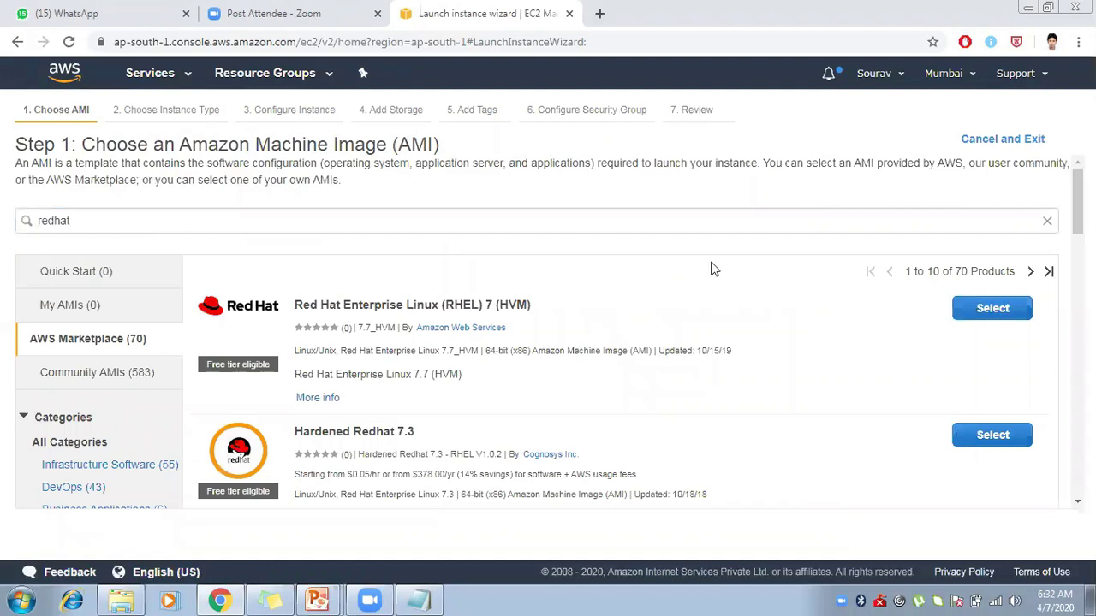
{"action": "left_click", "coordinate": [983, 313]}
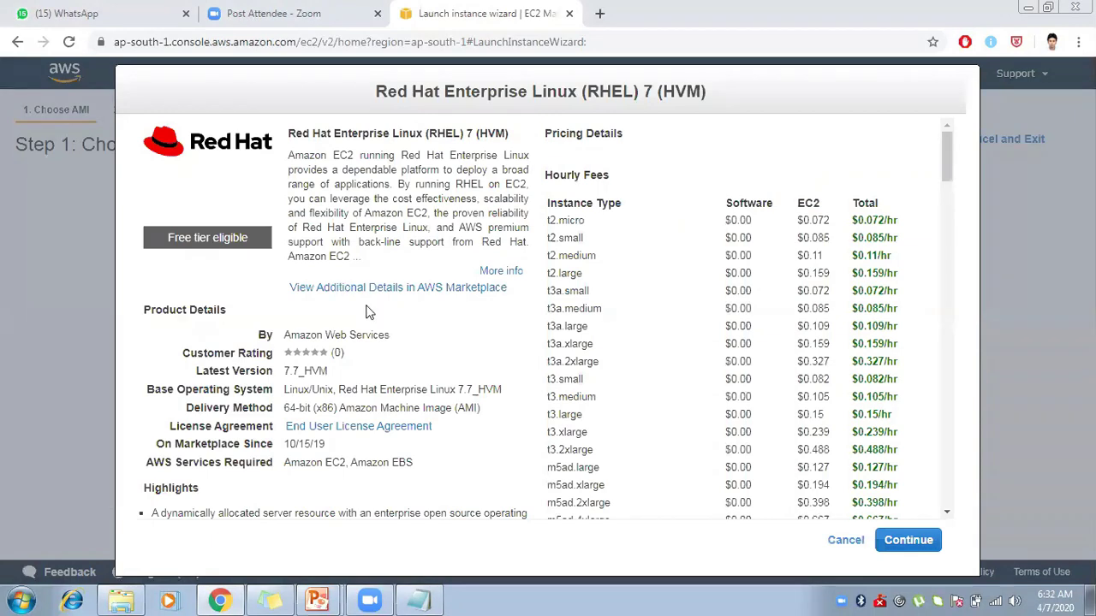
{"action": "left_click", "coordinate": [904, 545]}
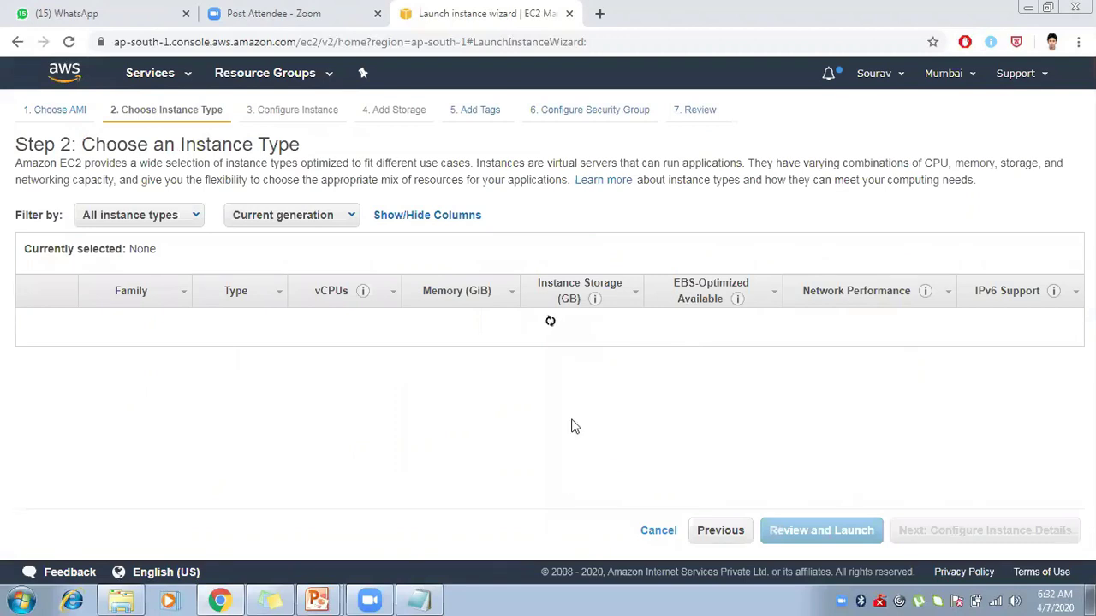
Advance through instance details and storage, add an empty Name tag, then return to the 10 GiB storage step
{"action": "left_click", "coordinate": [982, 536]}
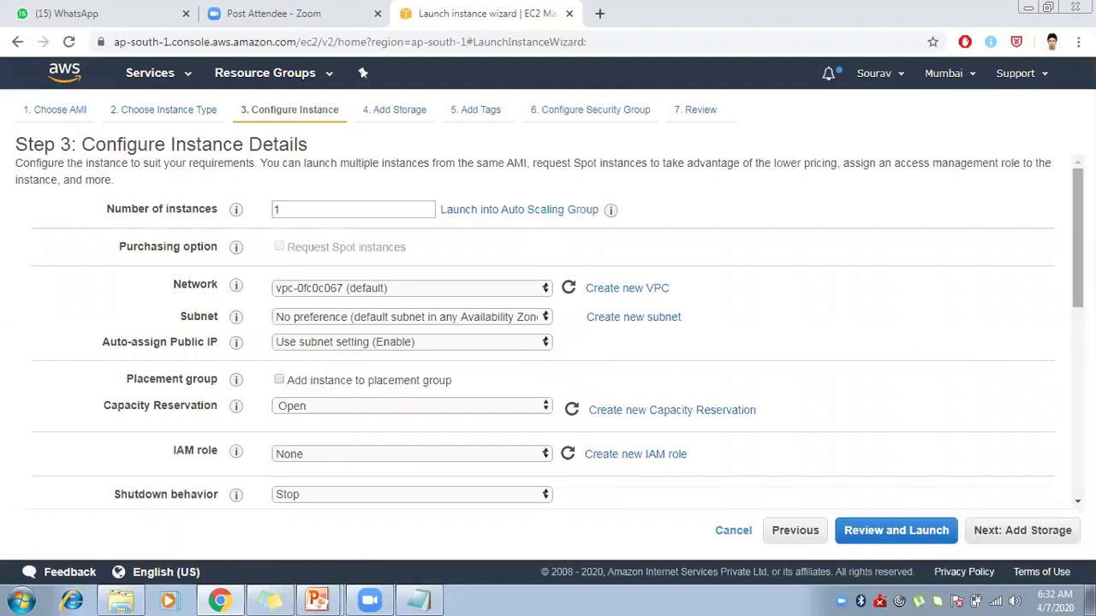
{"action": "scroll", "coordinate": [542, 334], "scroll_direction": "down", "scroll_amount": 3}
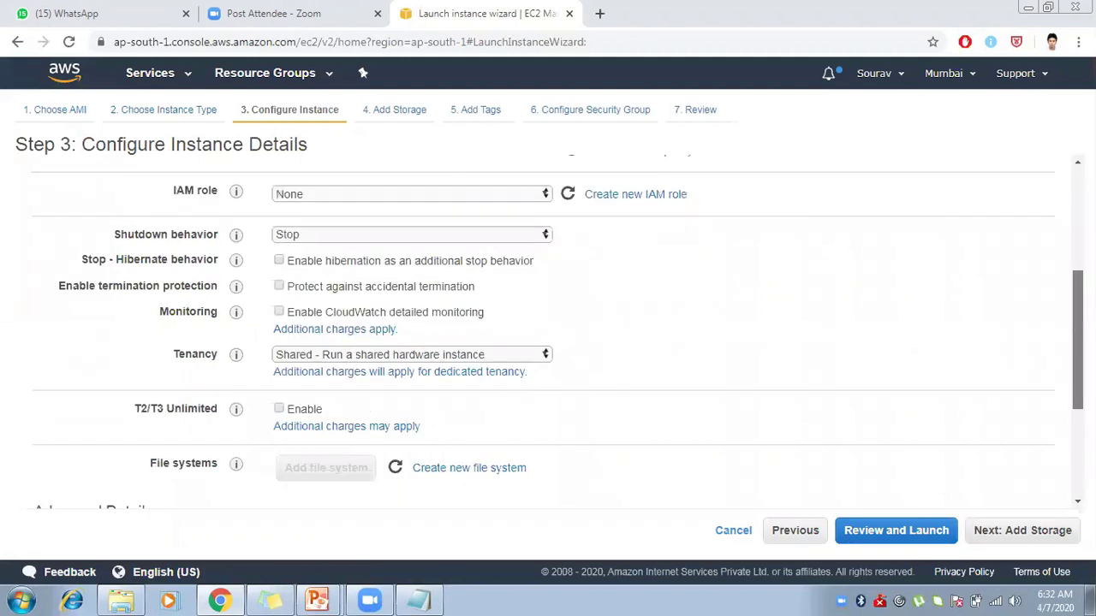
{"action": "scroll", "coordinate": [543, 334], "scroll_direction": "up", "scroll_amount": 3}
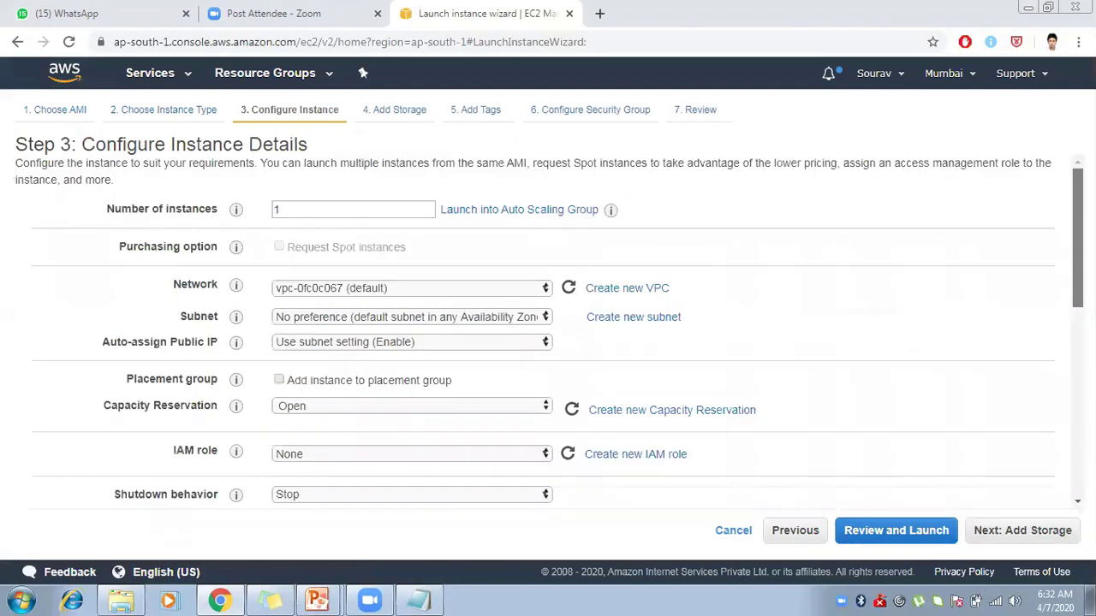
{"action": "scroll", "coordinate": [971, 318], "scroll_direction": "down", "scroll_amount": 2}
{"action": "scroll", "coordinate": [971, 317], "scroll_direction": "down", "scroll_amount": 1}
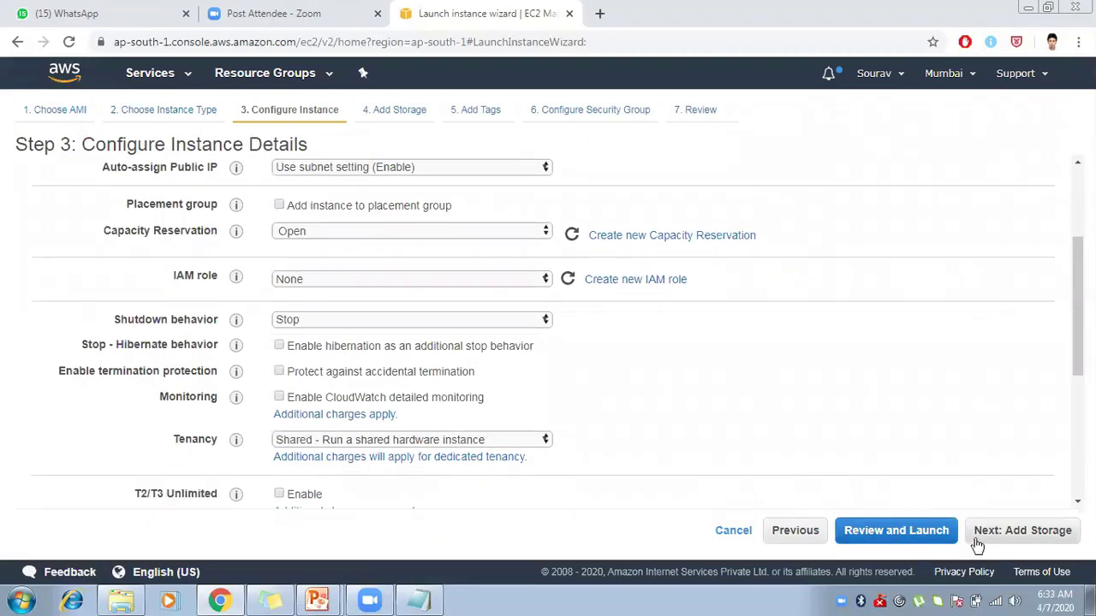
{"action": "left_click", "coordinate": [1006, 527]}
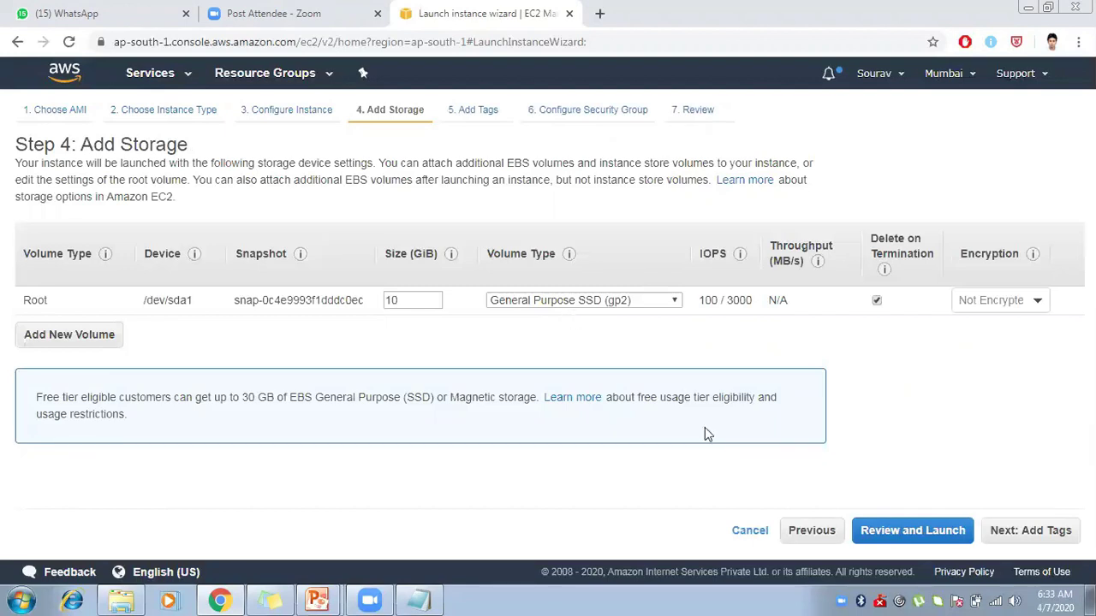
{"action": "left_click", "coordinate": [1012, 532]}
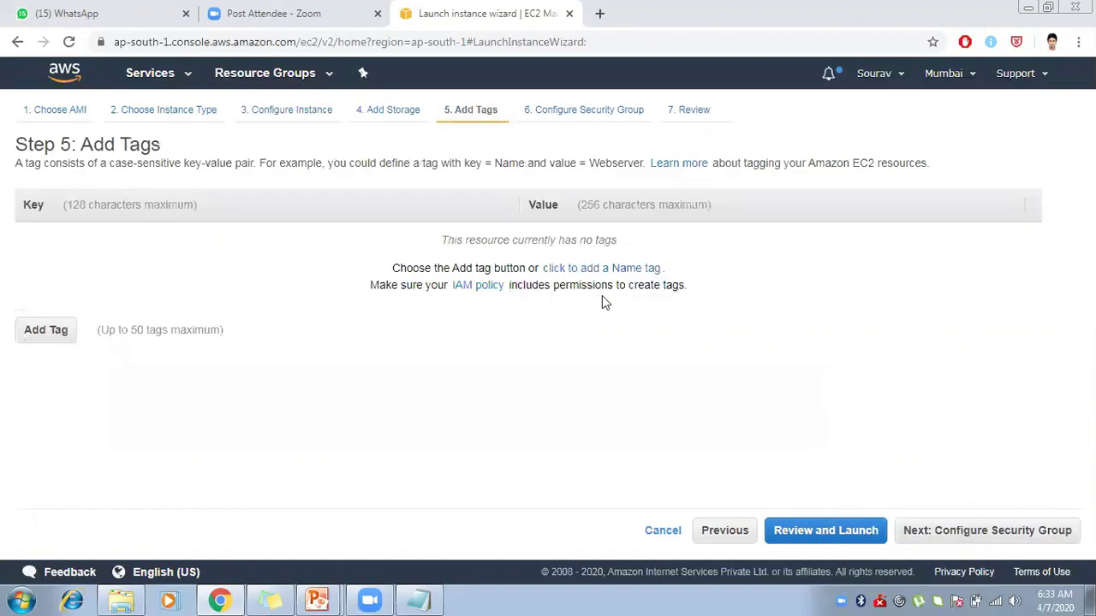
{"action": "left_click", "coordinate": [580, 272]}
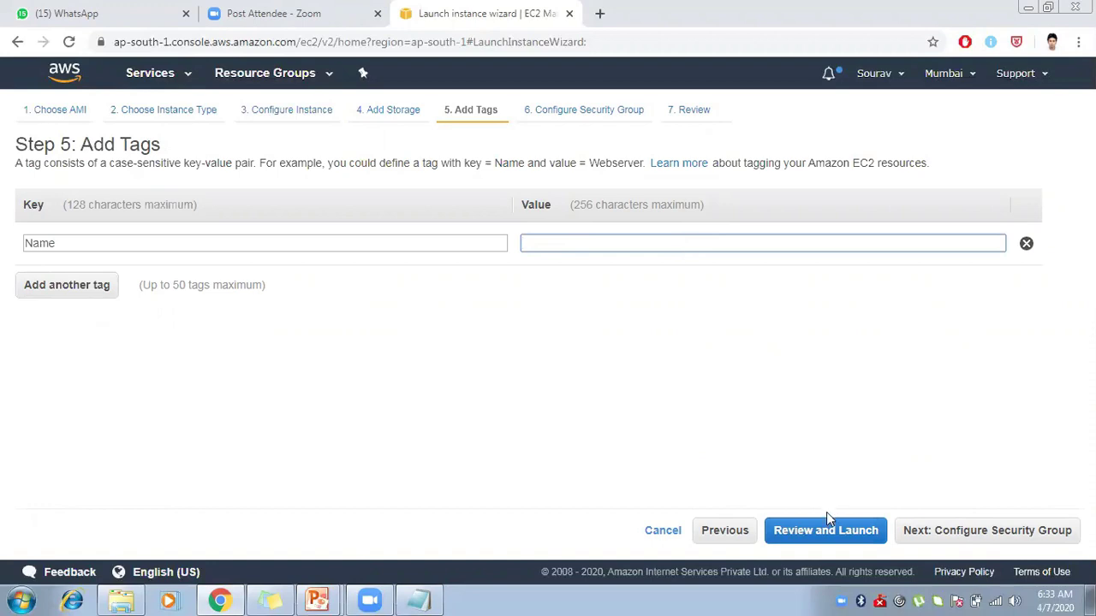
{"action": "left_click", "coordinate": [740, 532]}
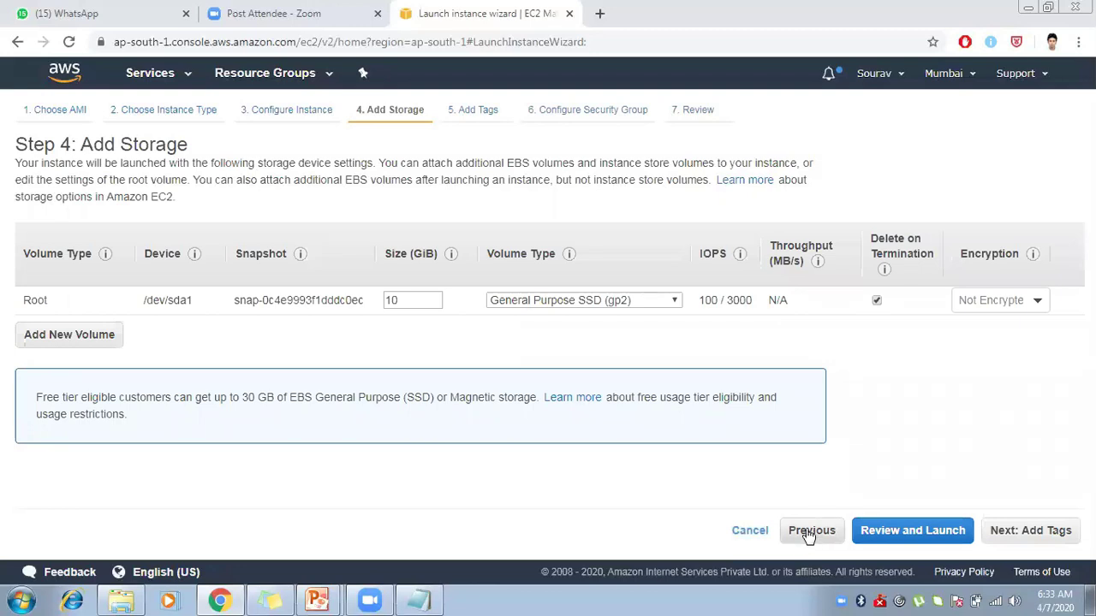
Change the number of instances from 1 to 2
{"action": "left_click", "coordinate": [809, 535]}
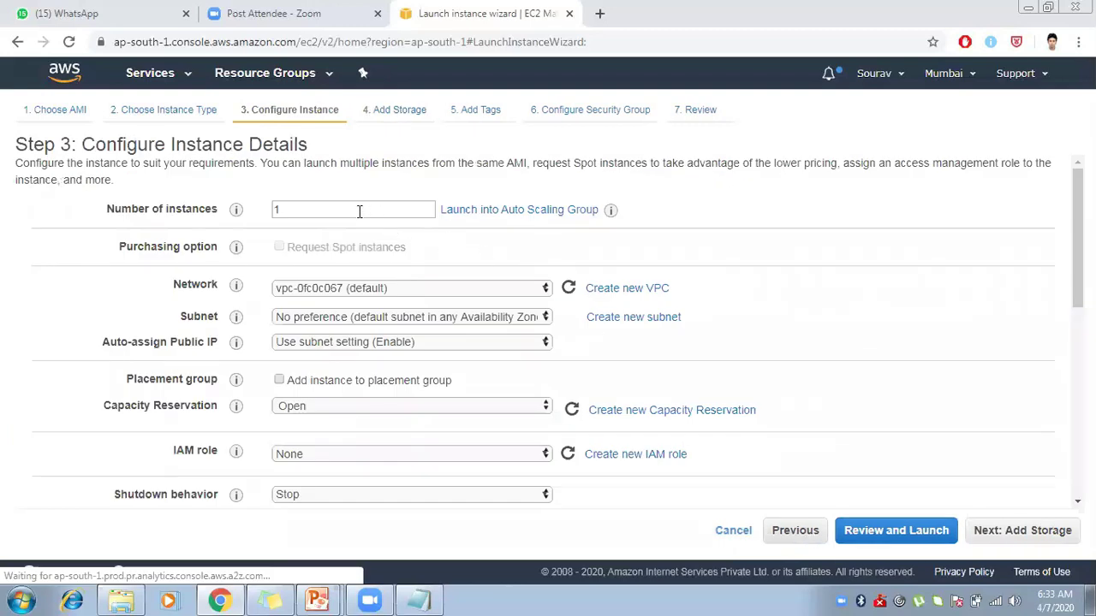
{"action": "left_click", "coordinate": [360, 212]}
{"action": "key", "text": "BackSpace"}
{"action": "type", "text": "2"}
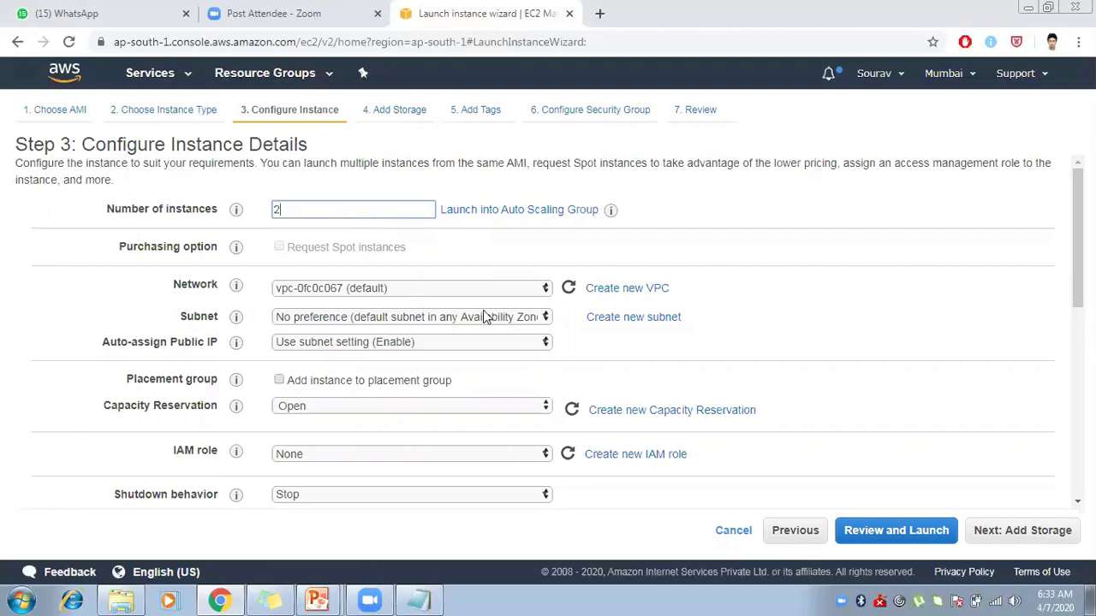
Give the instances the Name tag value 'Ansible'
{"action": "left_click", "coordinate": [1026, 541]}
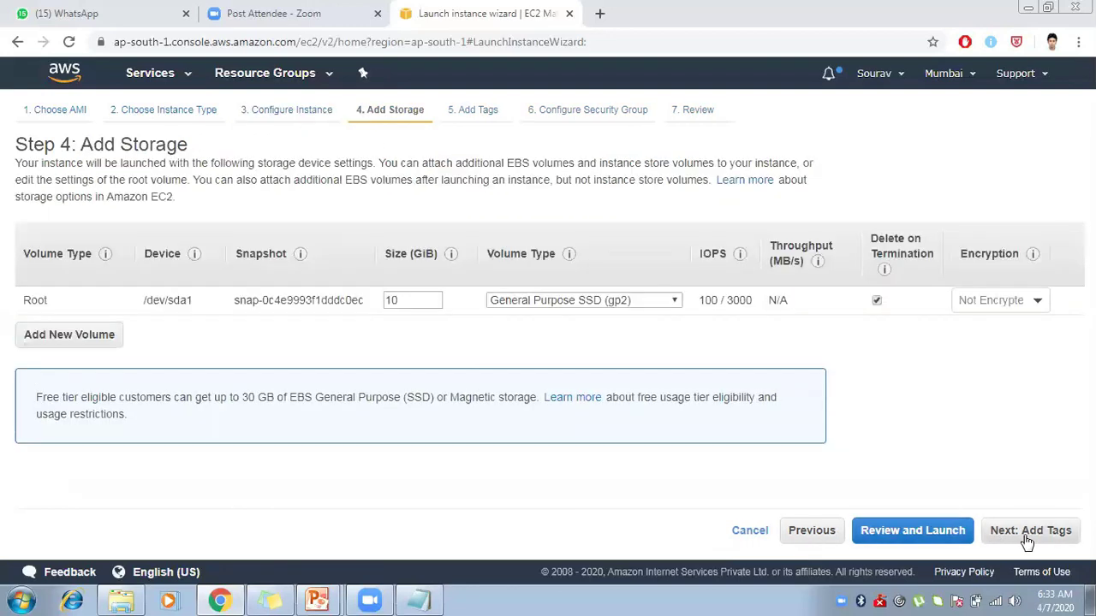
{"action": "left_click", "coordinate": [1027, 541]}
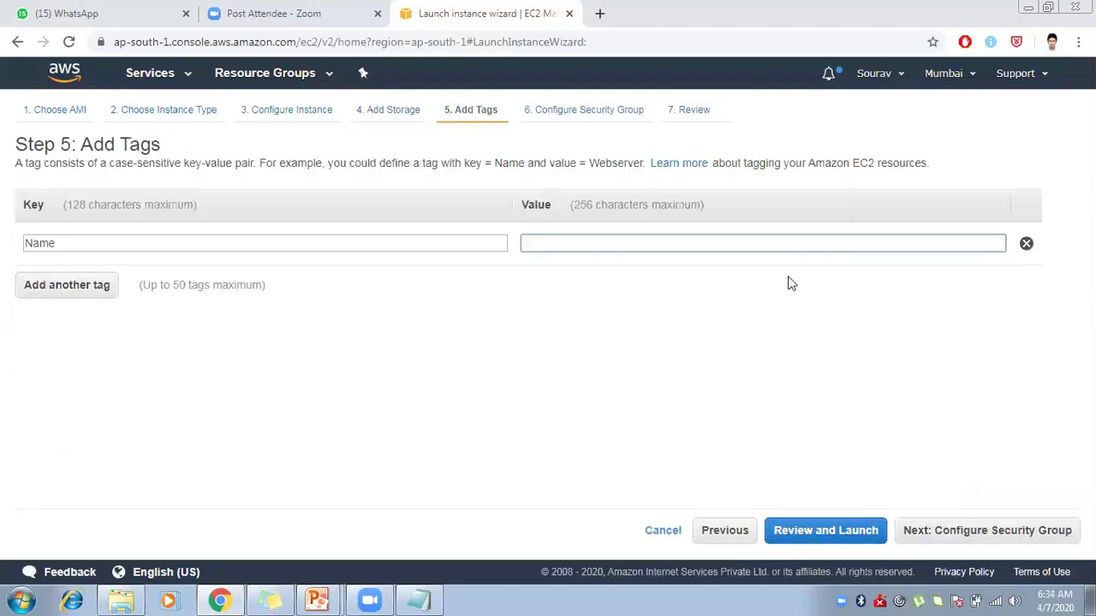
{"action": "type", "text": "Ansible"}
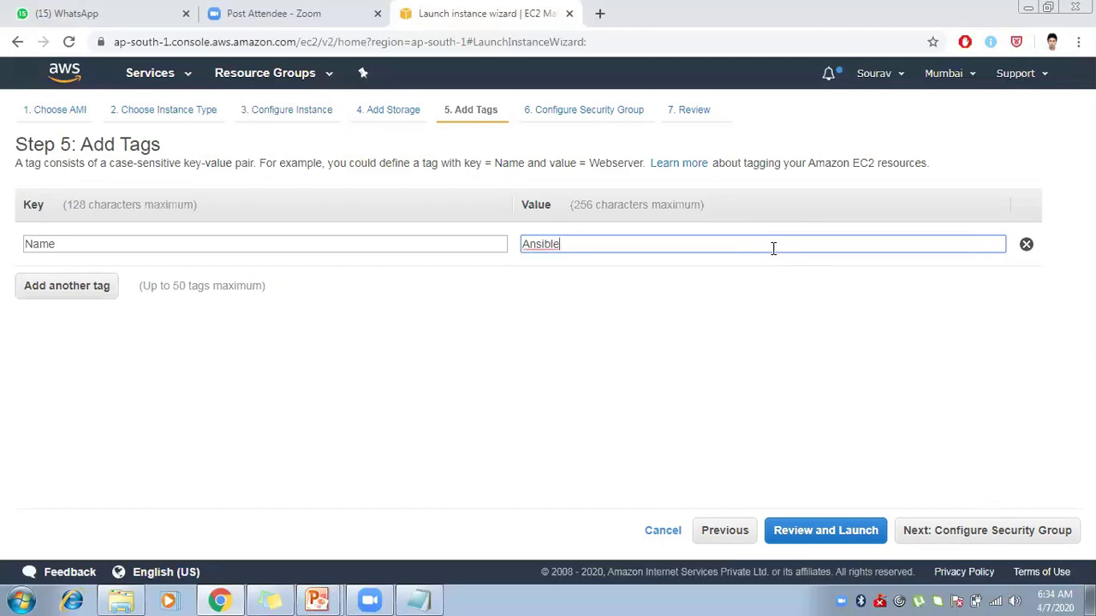
{"action": "left_click", "coordinate": [982, 533]}
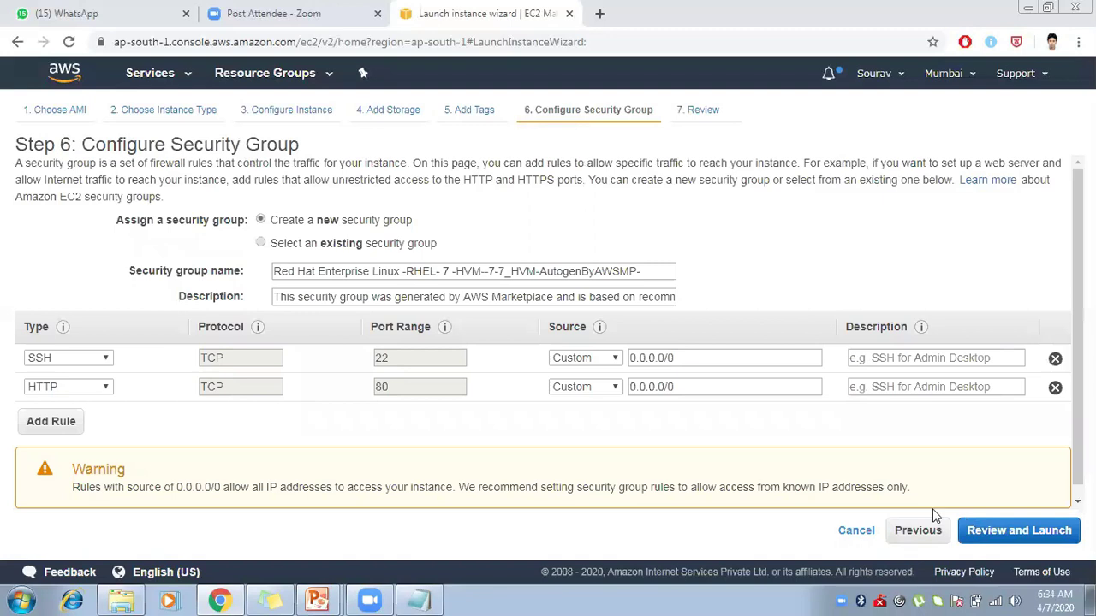
Check the existing Centos security group's inbound rules, then go back to creating a new group
{"action": "left_click", "coordinate": [261, 243]}
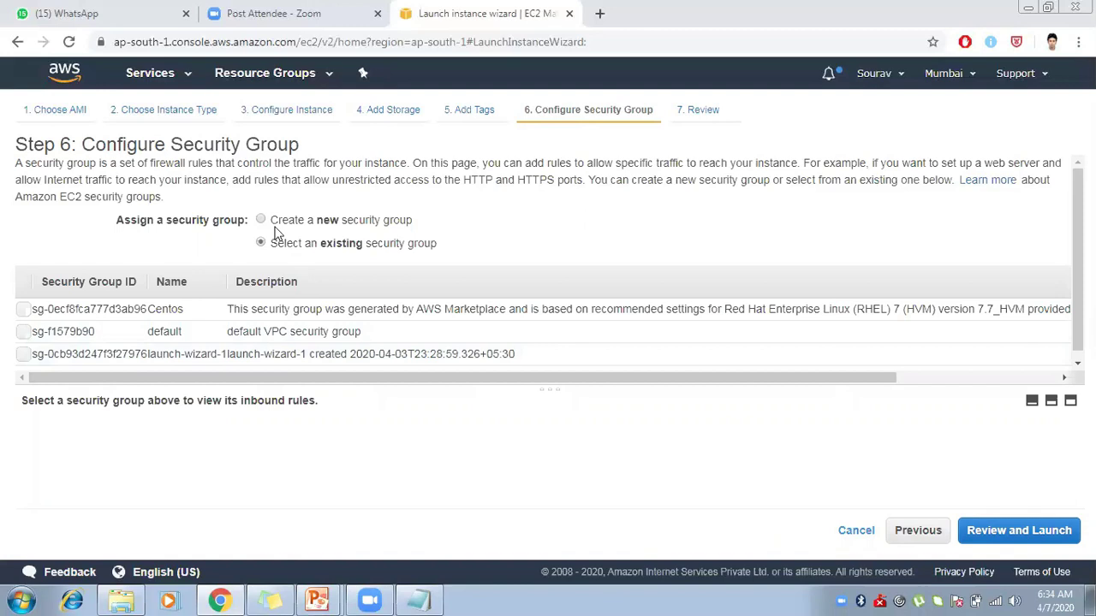
{"action": "left_click", "coordinate": [24, 310]}
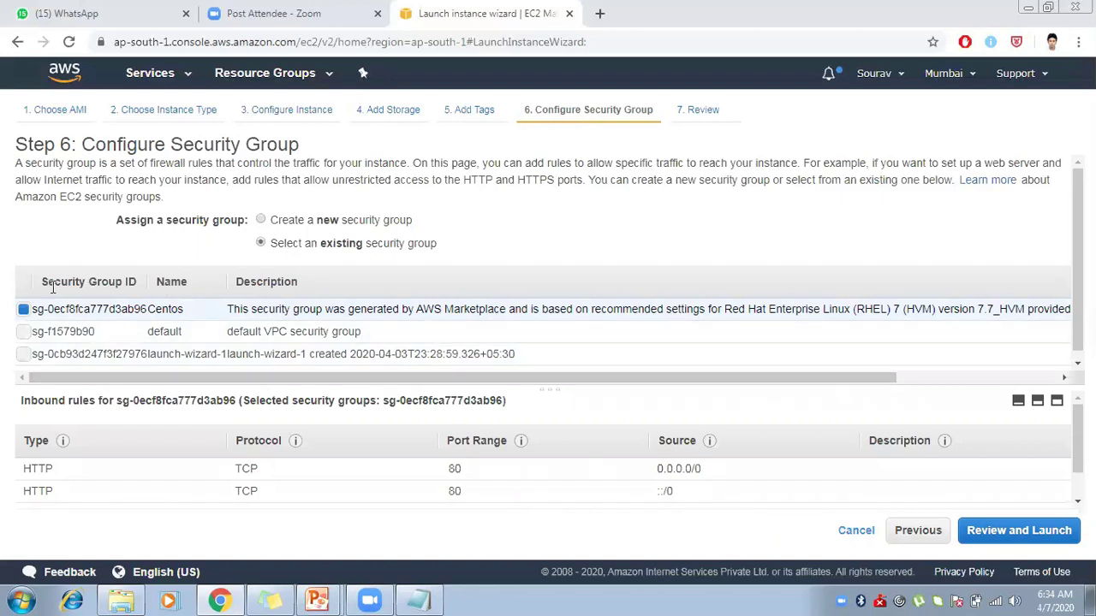
{"action": "left_click", "coordinate": [260, 221]}
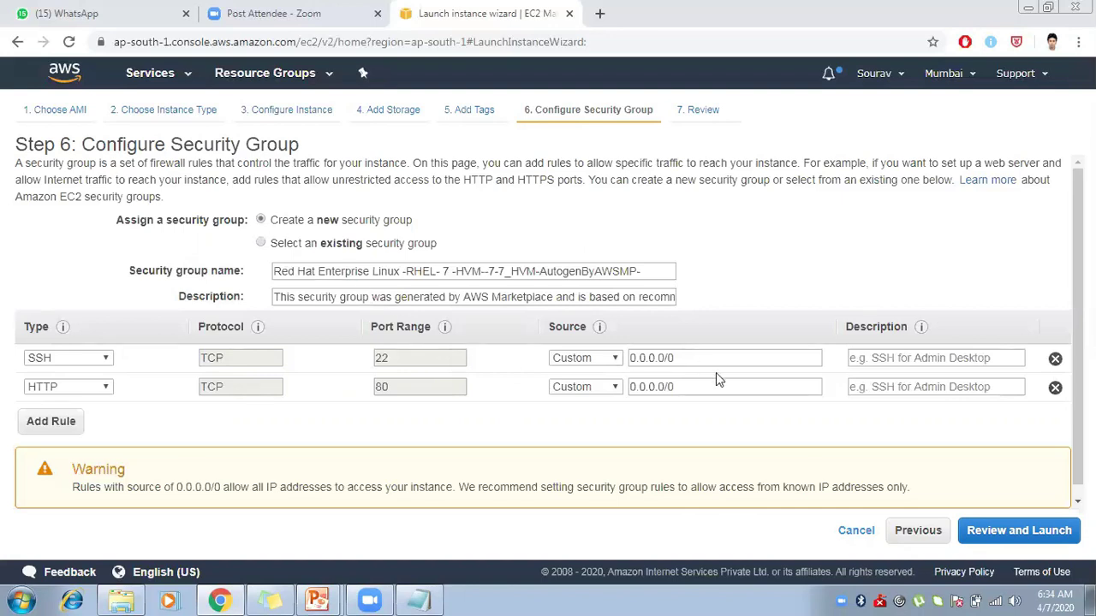
Set the SSH 22 and HTTP 80 rule sources to Anywhere and proceed to the review
{"action": "left_click", "coordinate": [616, 360]}
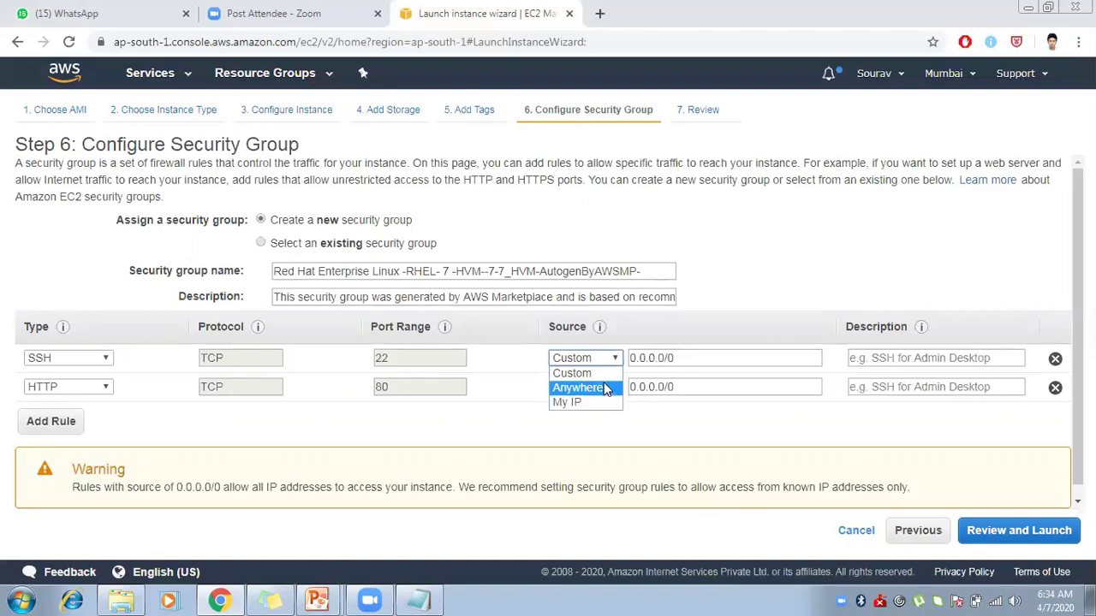
{"action": "left_click", "coordinate": [602, 387]}
{"action": "left_click", "coordinate": [602, 387]}
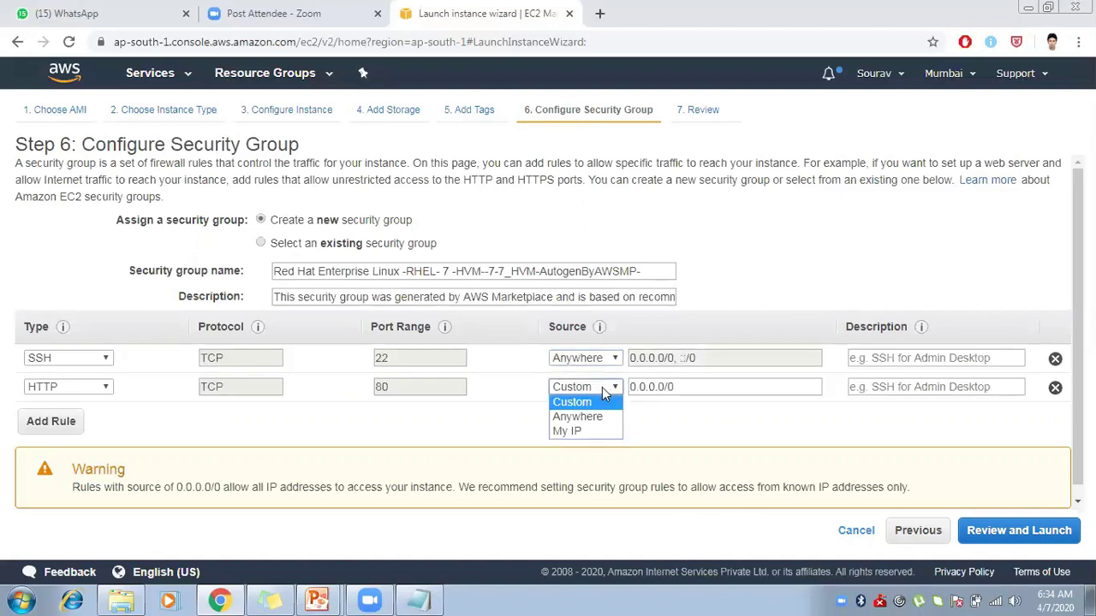
{"action": "left_click", "coordinate": [595, 417]}
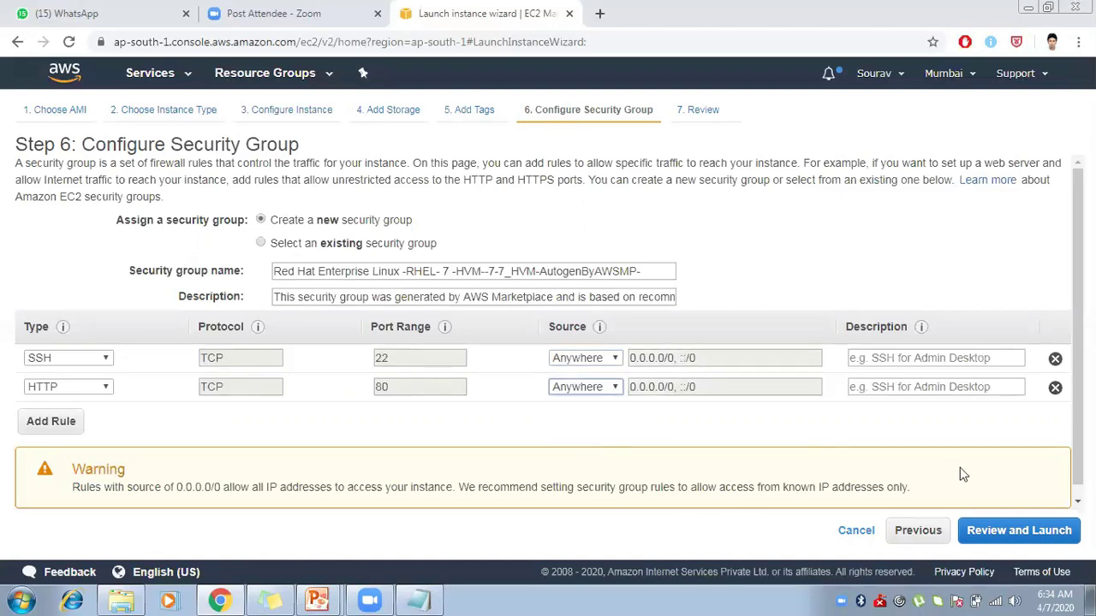
{"action": "left_click", "coordinate": [1036, 535]}
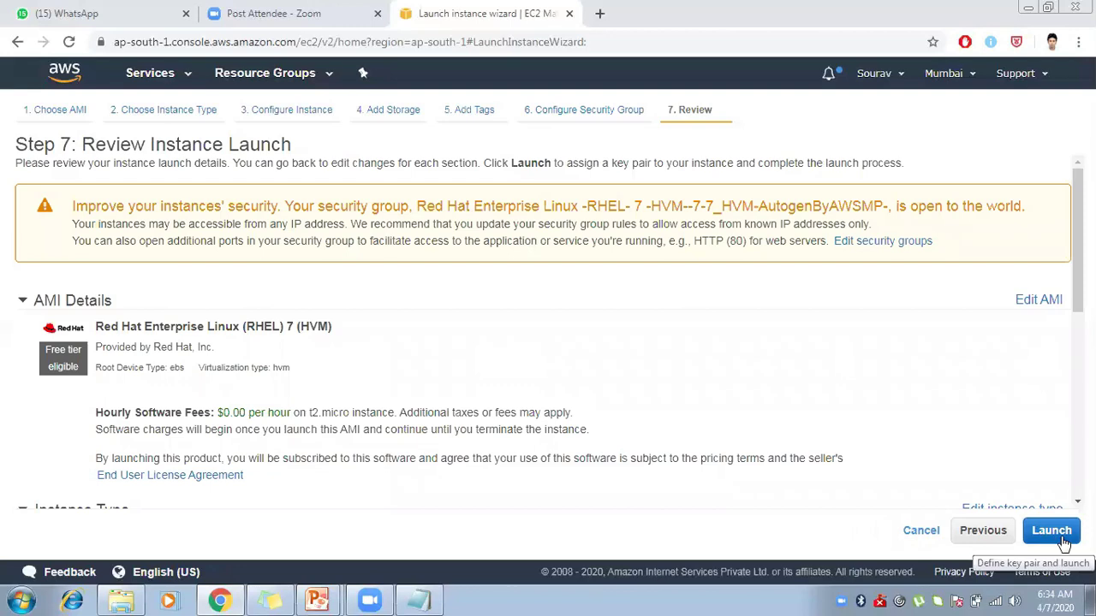
Launch the instances with the existing puppet key pair, acknowledging access to puppet.pem
{"action": "left_click", "coordinate": [1059, 537]}
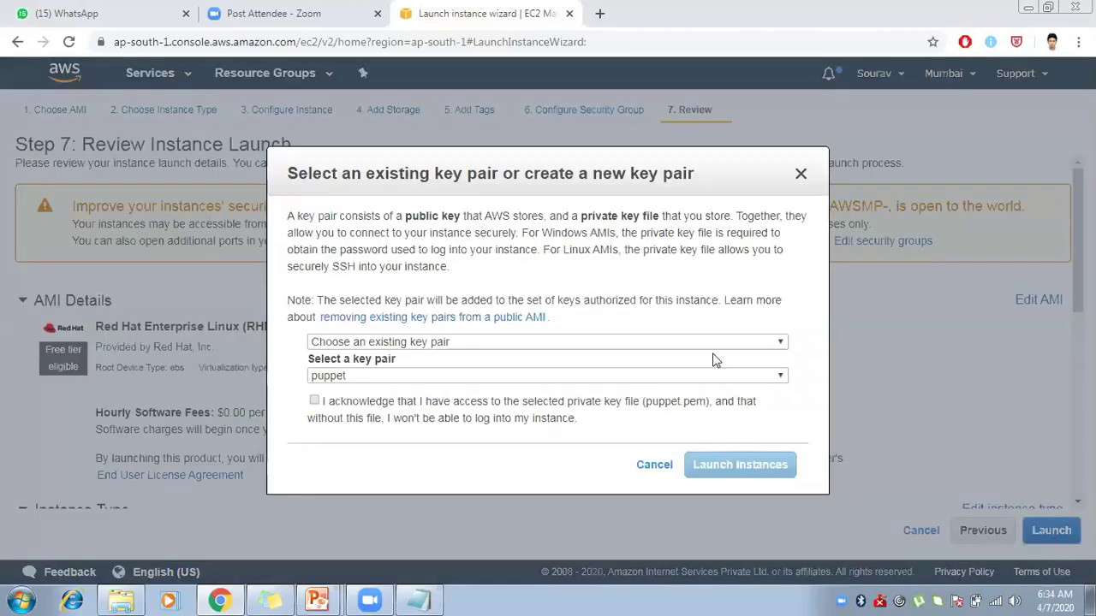
{"action": "left_click", "coordinate": [712, 344]}
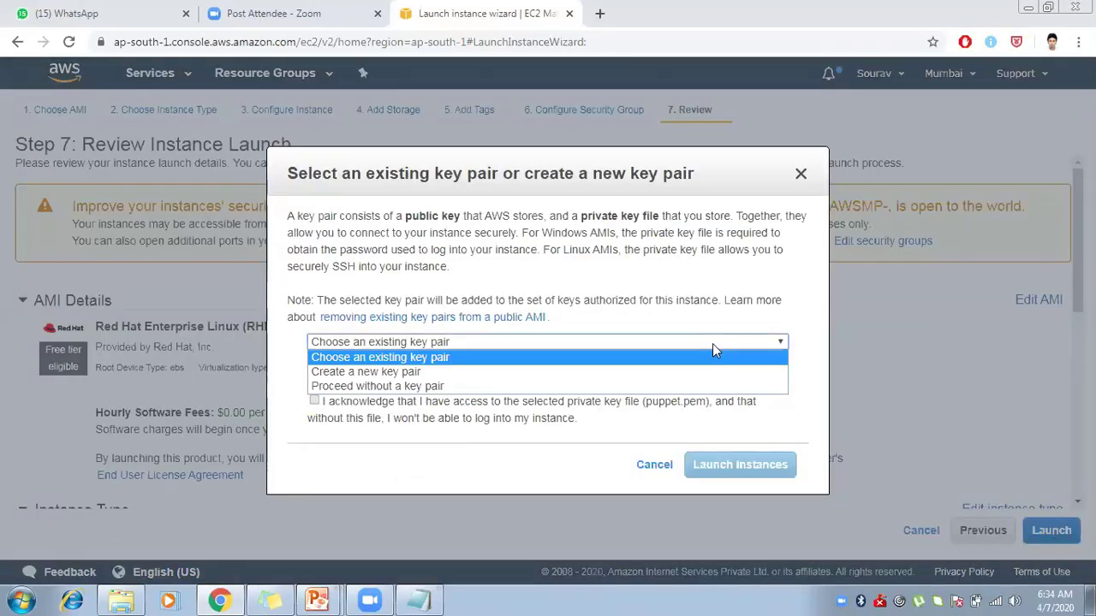
{"action": "left_click", "coordinate": [712, 343]}
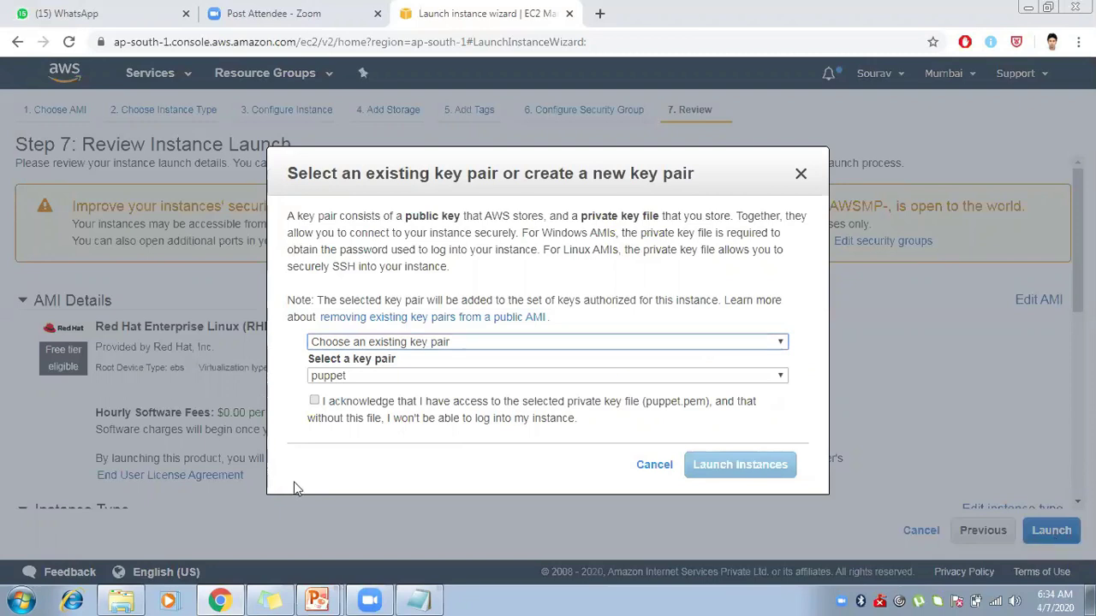
{"action": "left_click", "coordinate": [315, 401]}
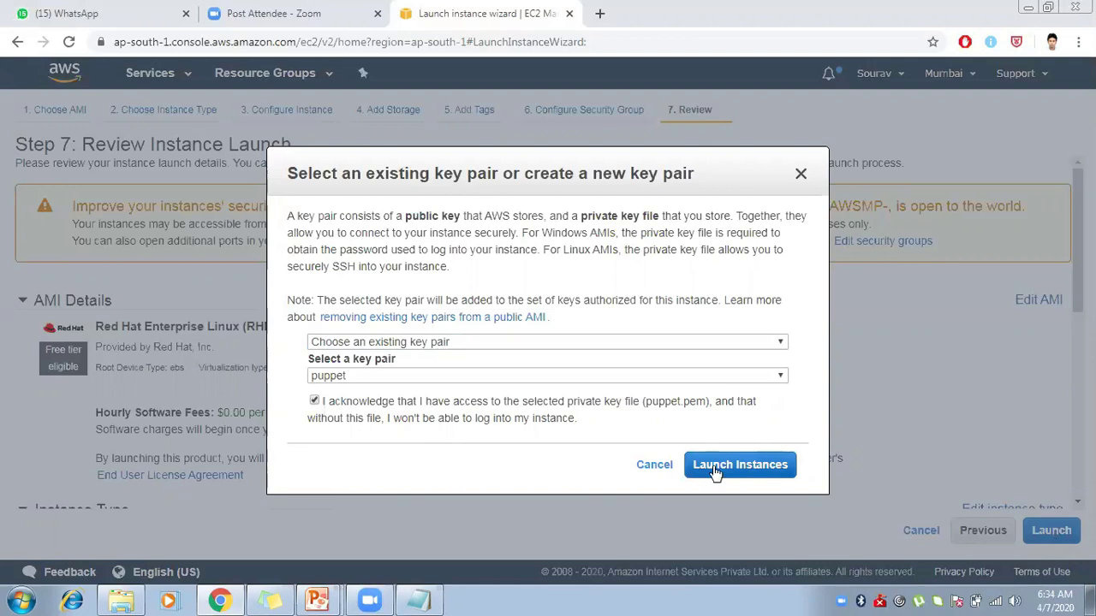
{"action": "left_click", "coordinate": [726, 465]}
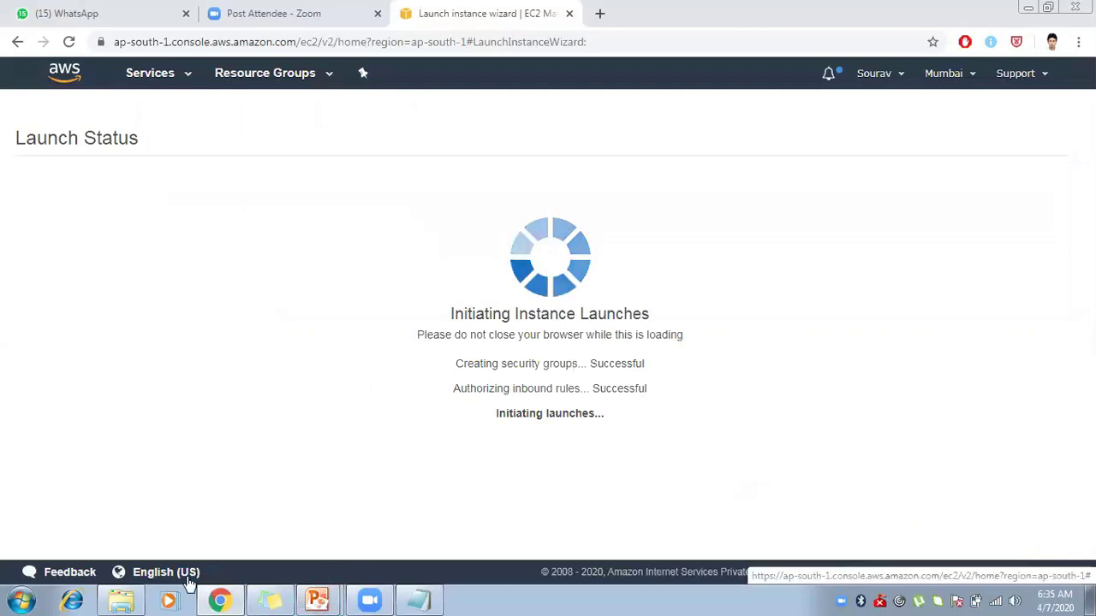
Show the two pending t2.micro Ansible instances in the Instances list
{"action": "mouse_move", "coordinate": [112, 600]}
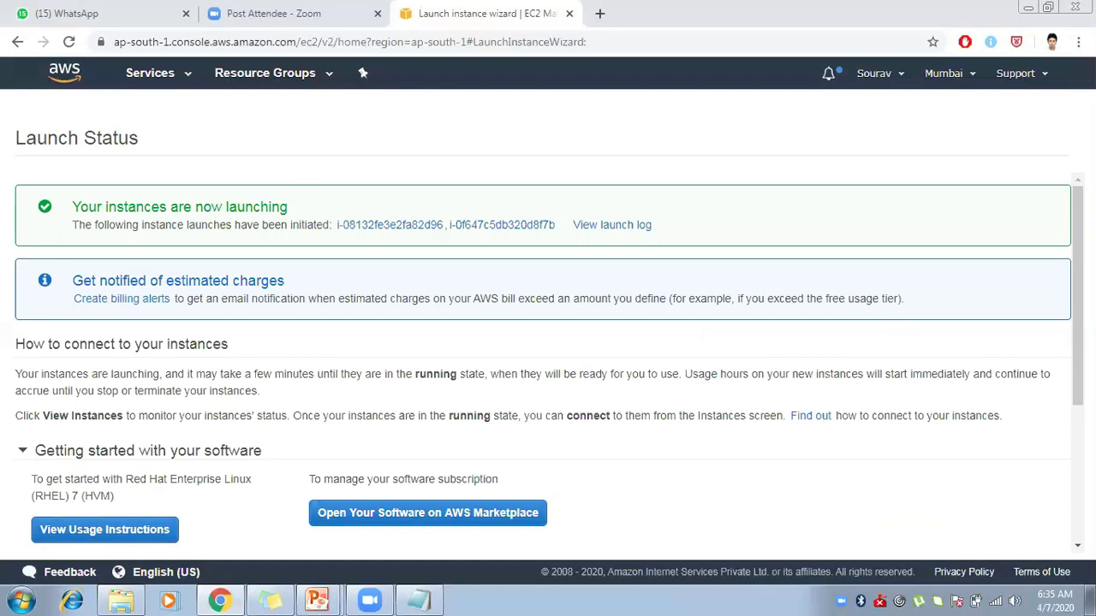
{"action": "scroll", "coordinate": [1078, 317], "scroll_direction": "down", "scroll_amount": 3}
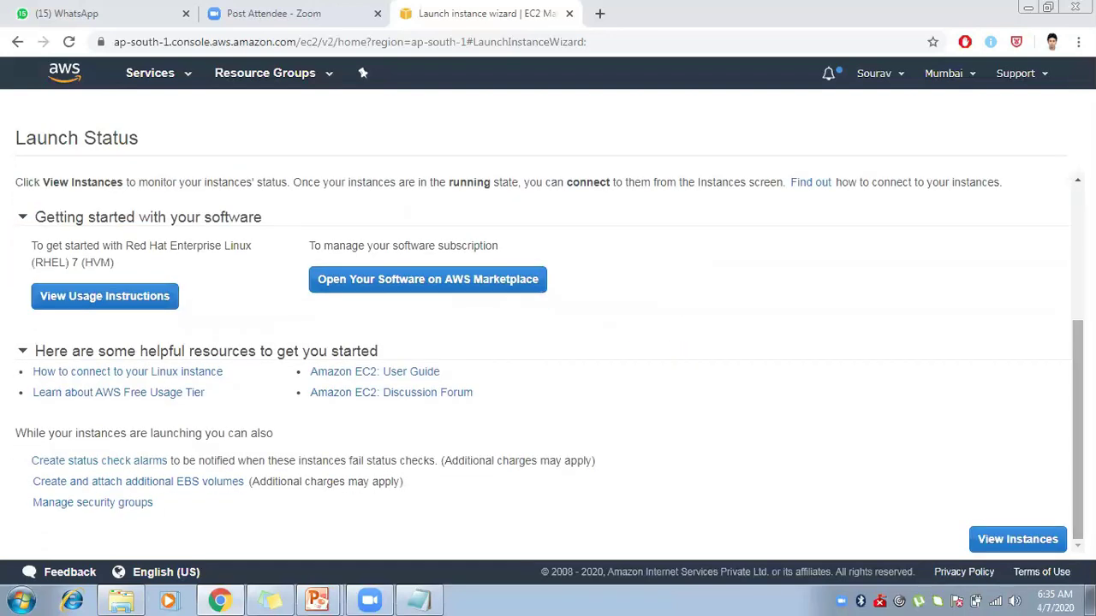
{"action": "left_click", "coordinate": [997, 548]}
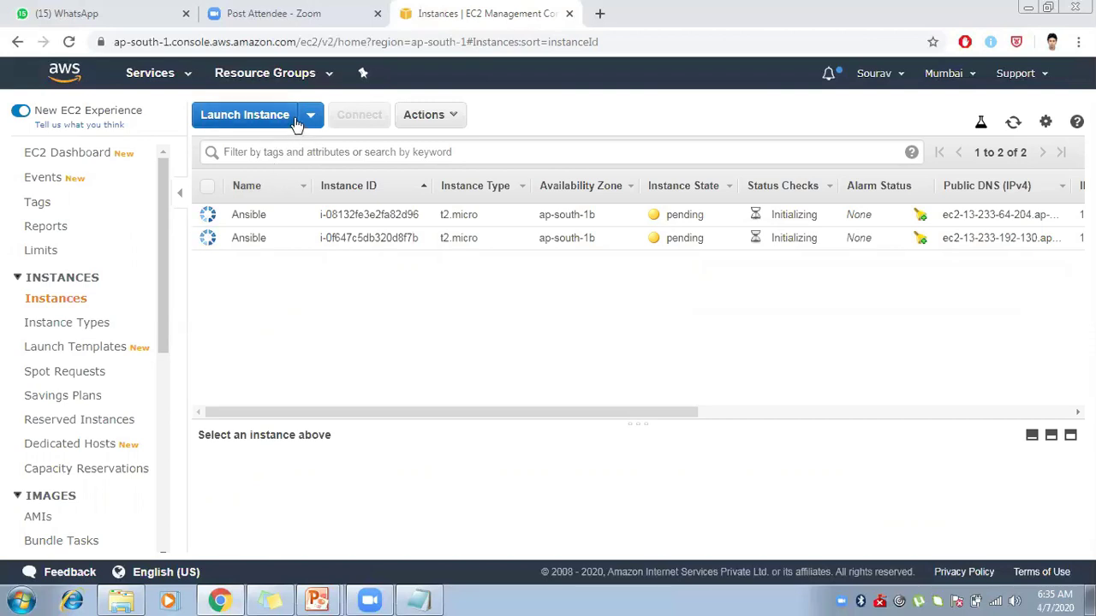
Start another launch, search for Red Hat, and pick RHEL 7 (HVM) from AWS Marketplace
{"action": "left_click", "coordinate": [229, 125]}
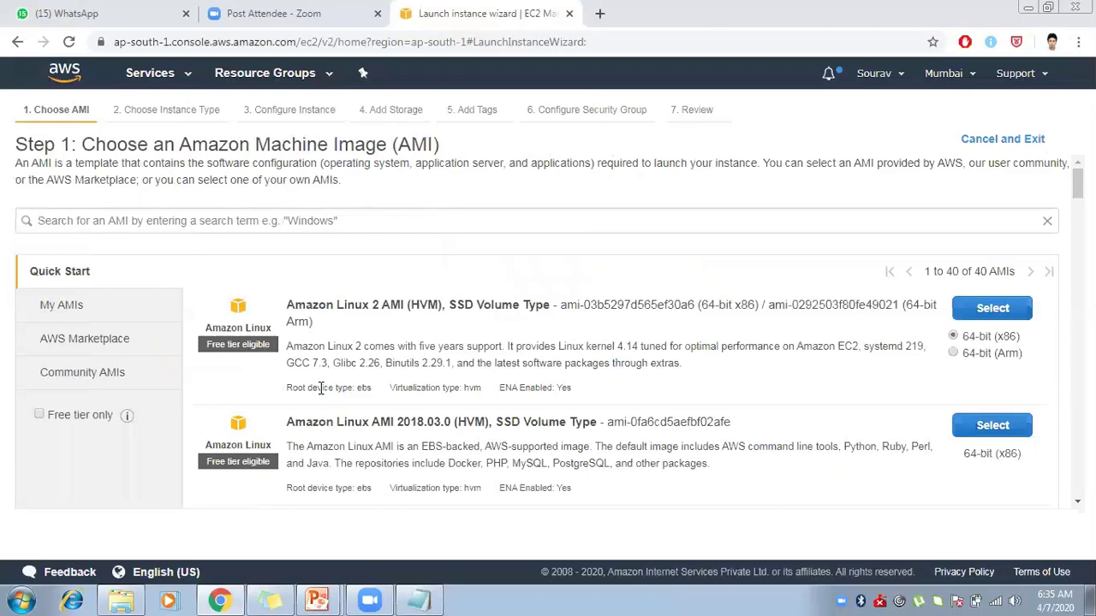
{"action": "left_click", "coordinate": [422, 228]}
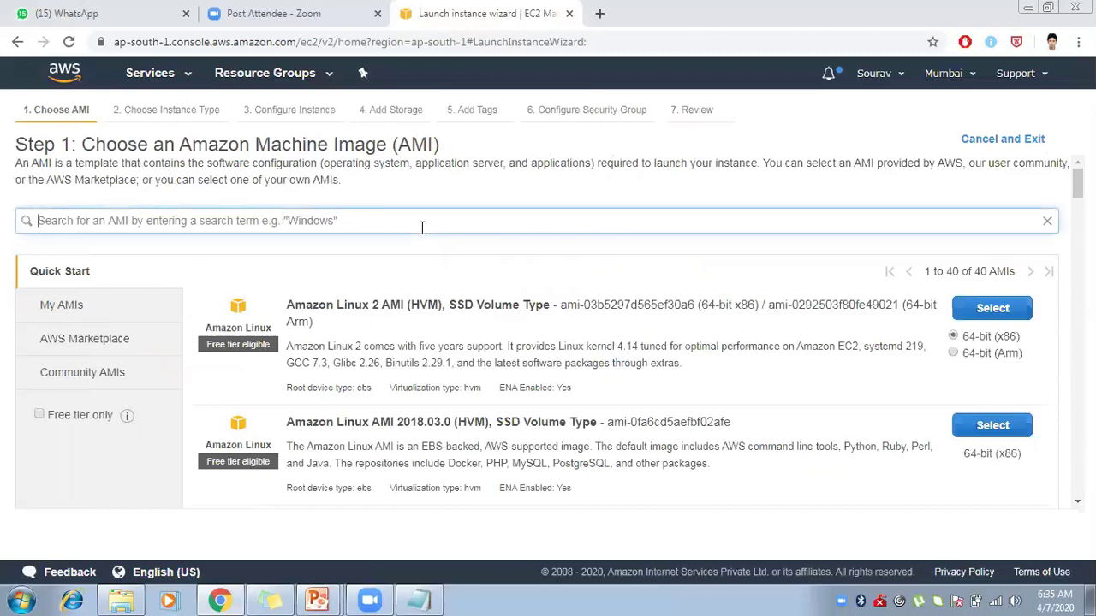
{"action": "type", "text": "re"}
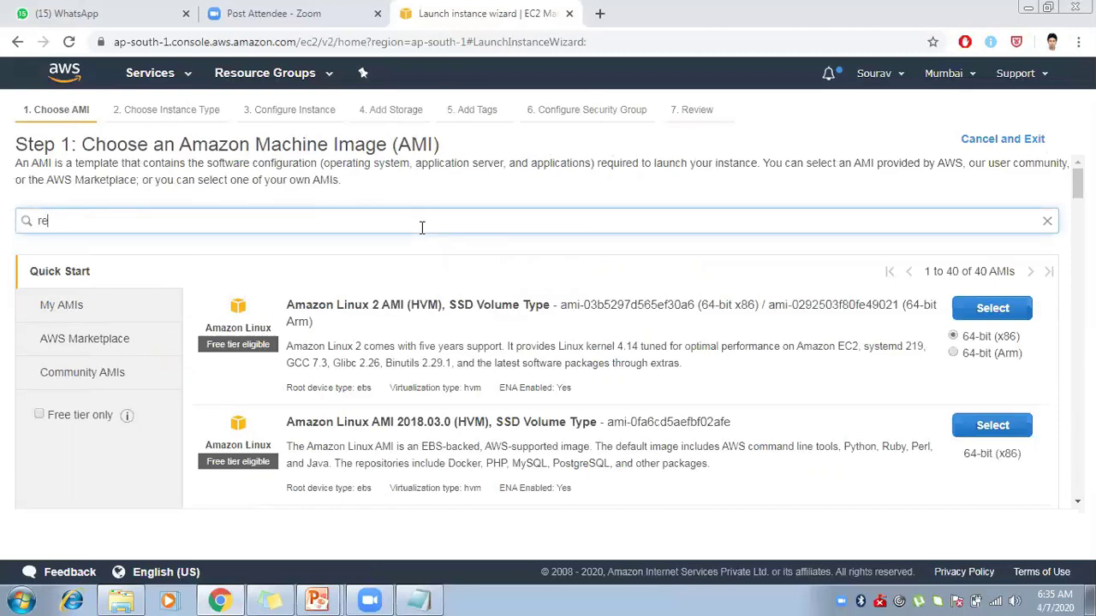
{"action": "type", "text": "ehat"}
{"action": "key", "text": "Return"}
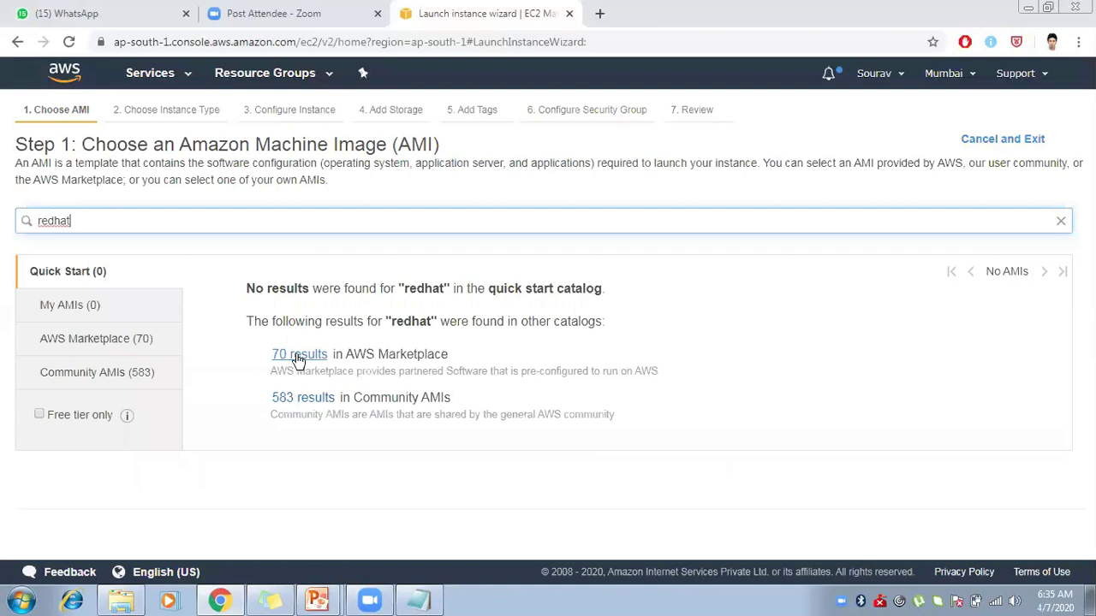
{"action": "left_click", "coordinate": [299, 355]}
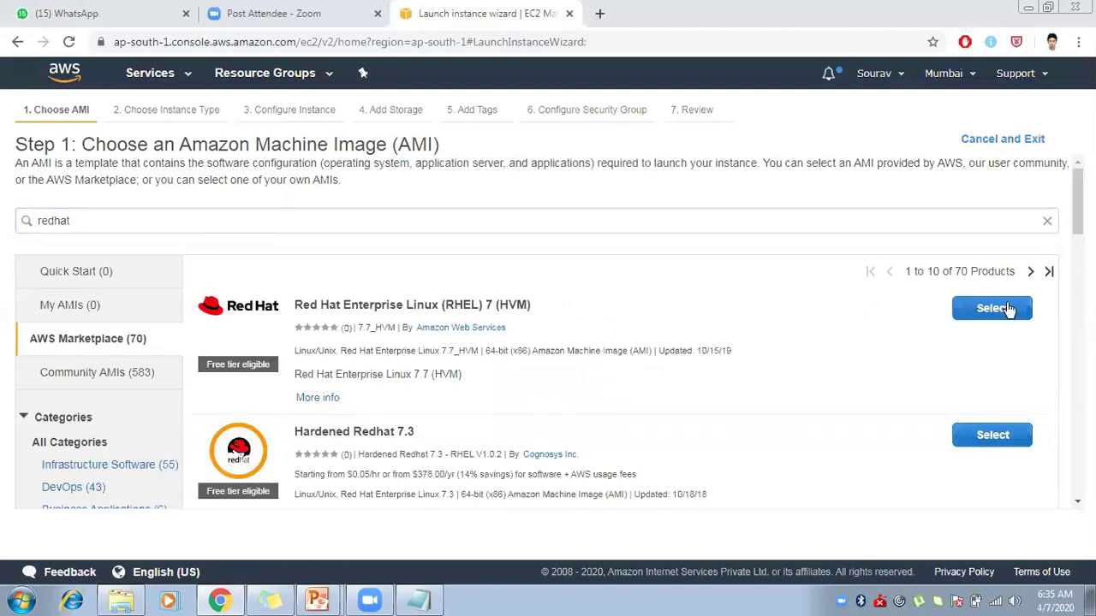
{"action": "left_click", "coordinate": [992, 308]}
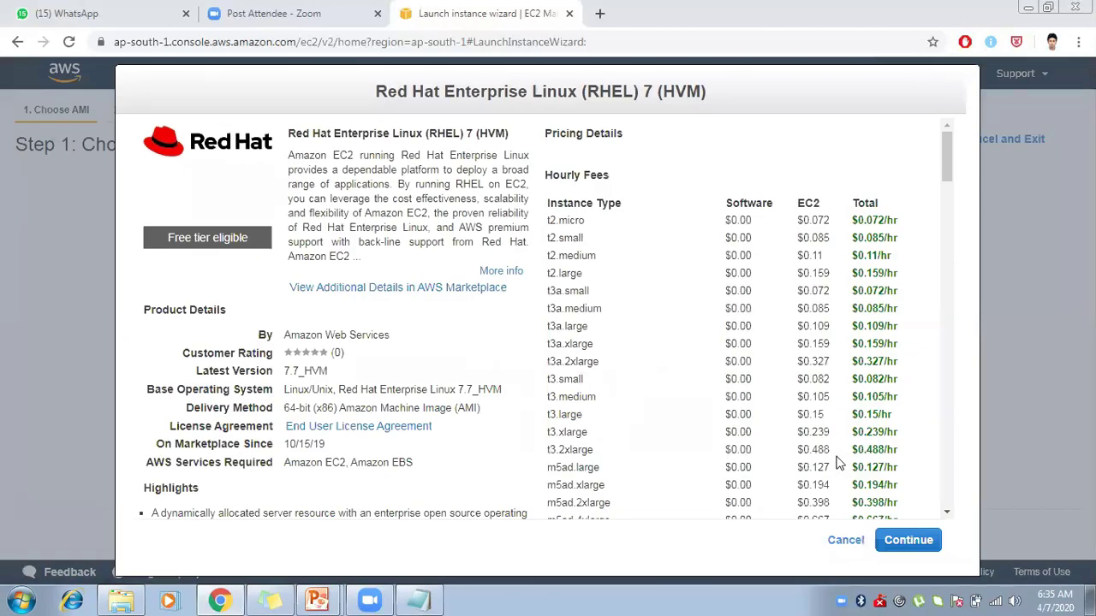
{"action": "left_click", "coordinate": [921, 543]}
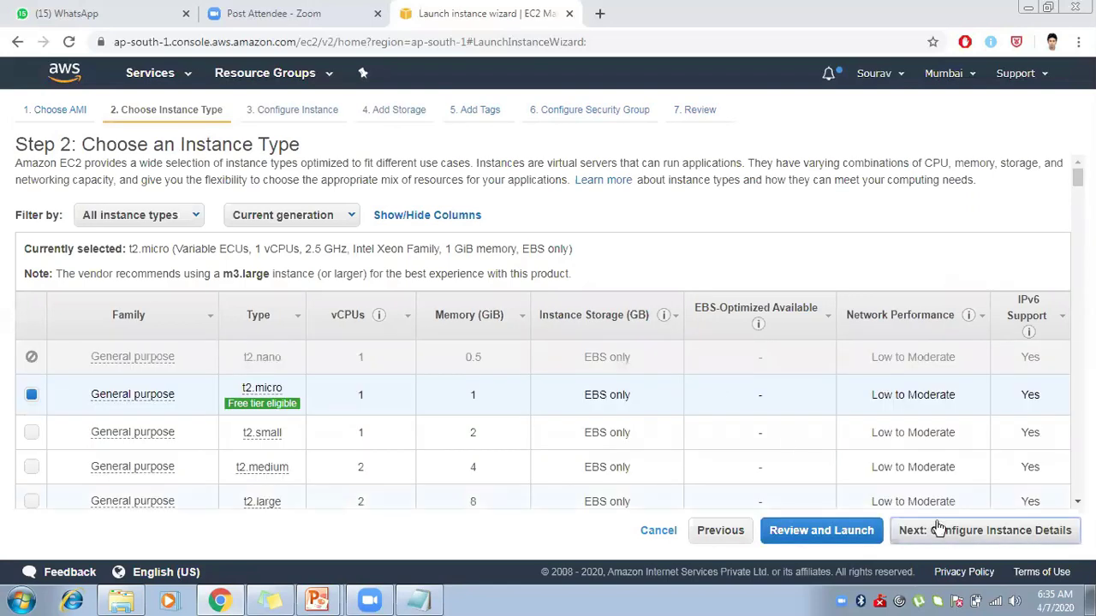
Keep t2.micro, set 2 instances, and add a Name tag with value 'Ansible1'
{"action": "left_click", "coordinate": [938, 530]}
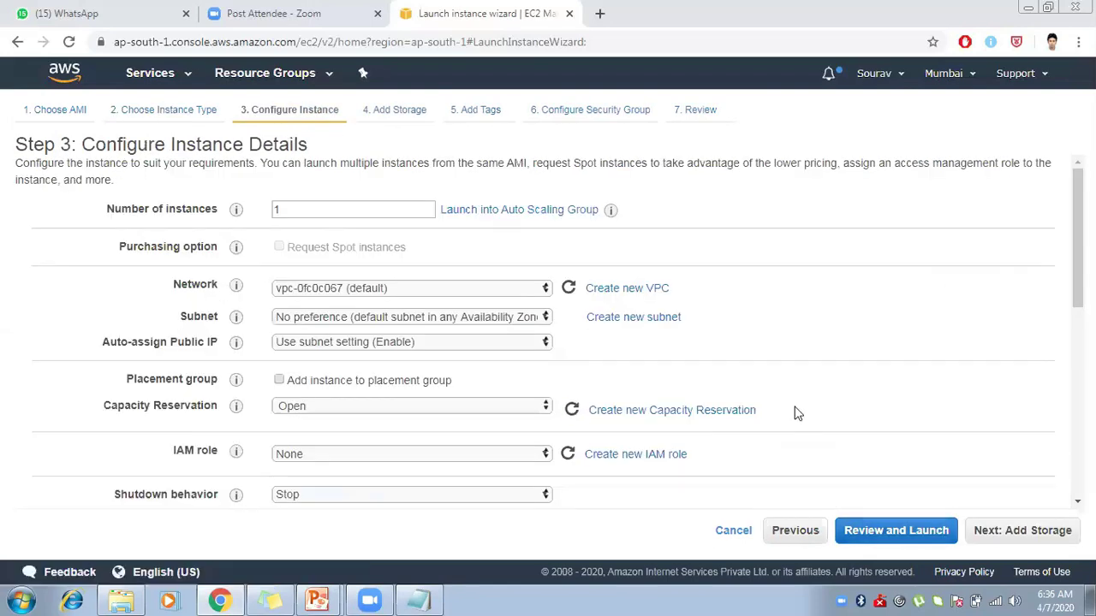
{"action": "double_click", "coordinate": [362, 209]}
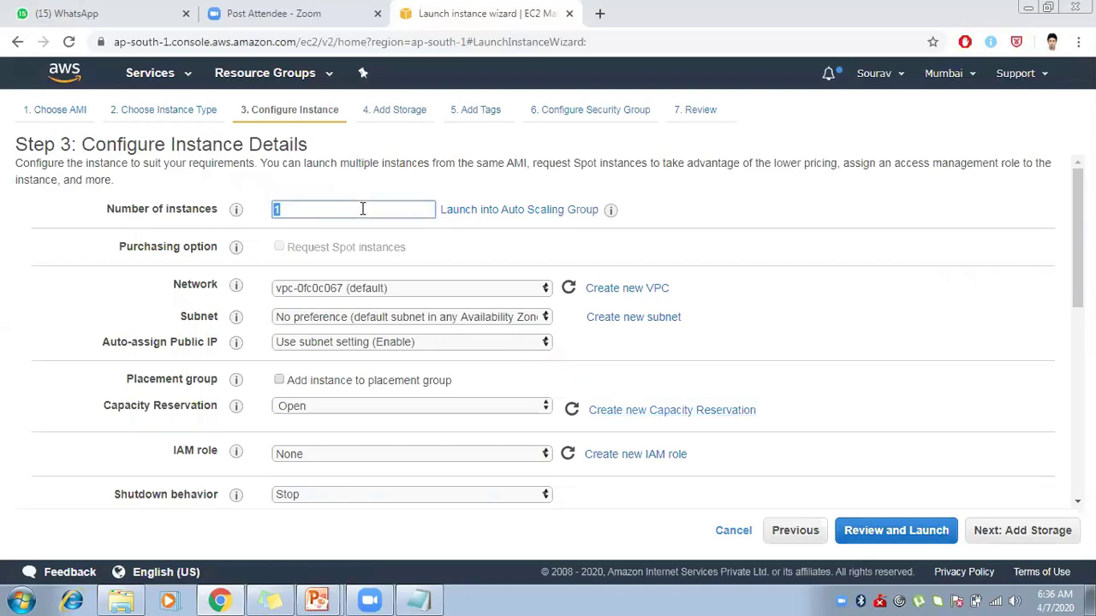
{"action": "left_click", "coordinate": [1022, 532]}
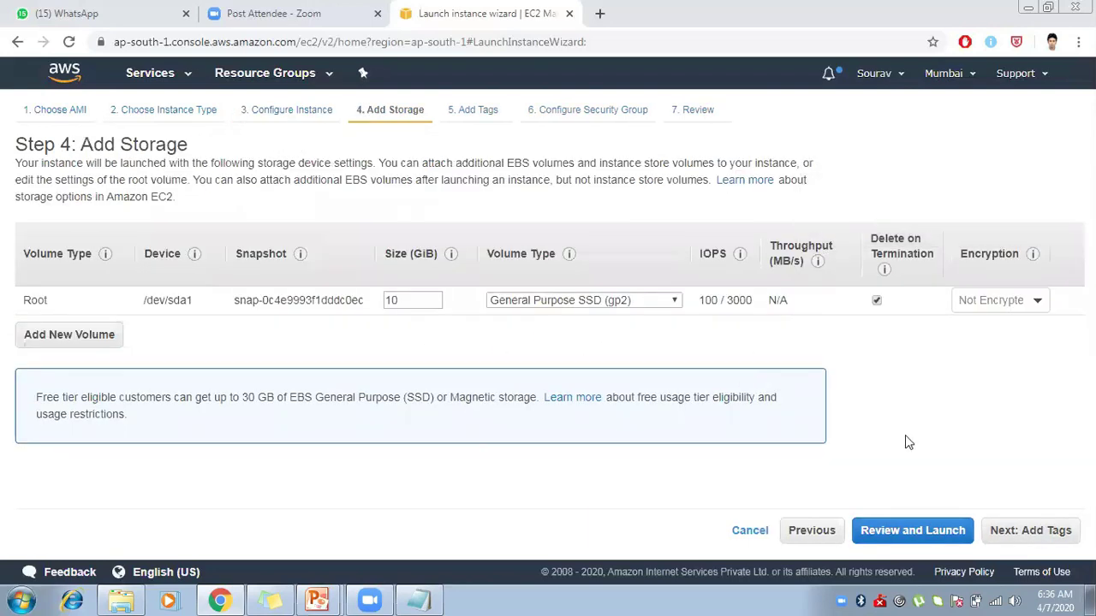
{"action": "left_click", "coordinate": [1038, 535]}
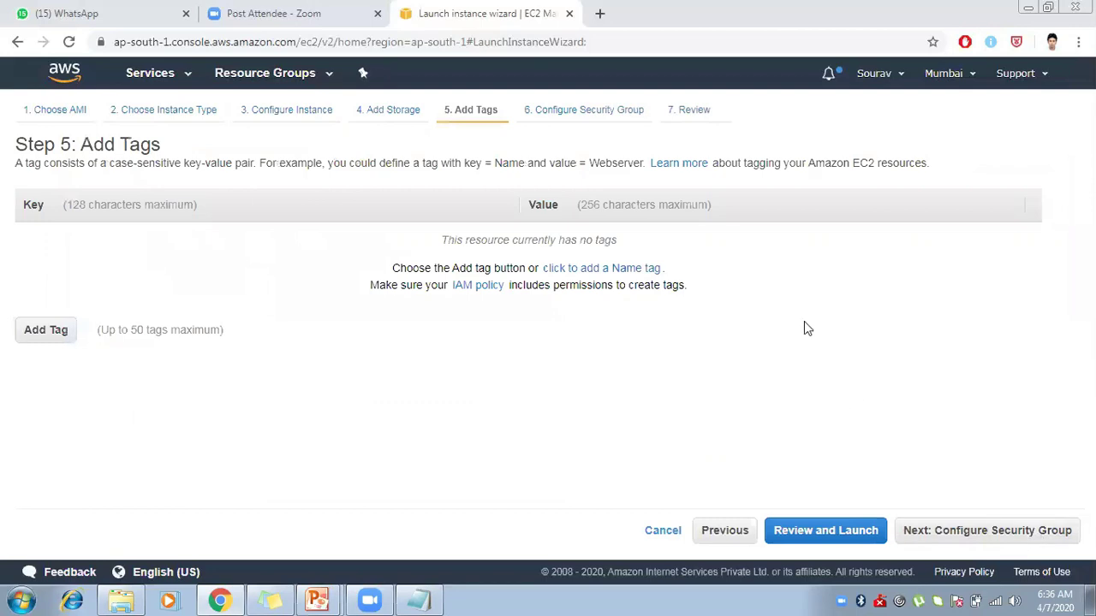
{"action": "left_click", "coordinate": [595, 271]}
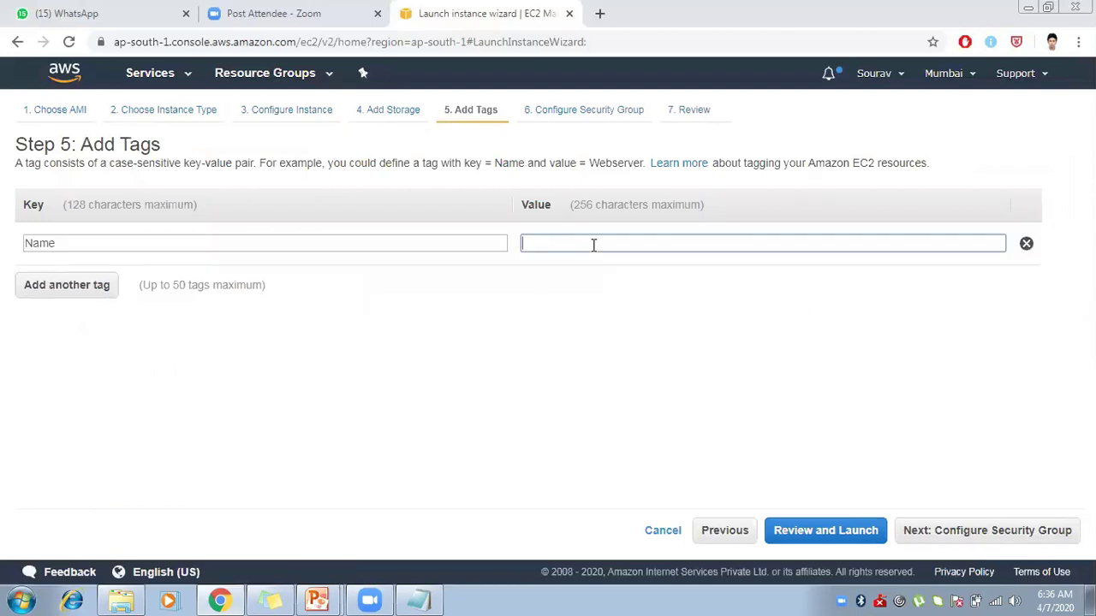
{"action": "type", "text": "Ansible"}
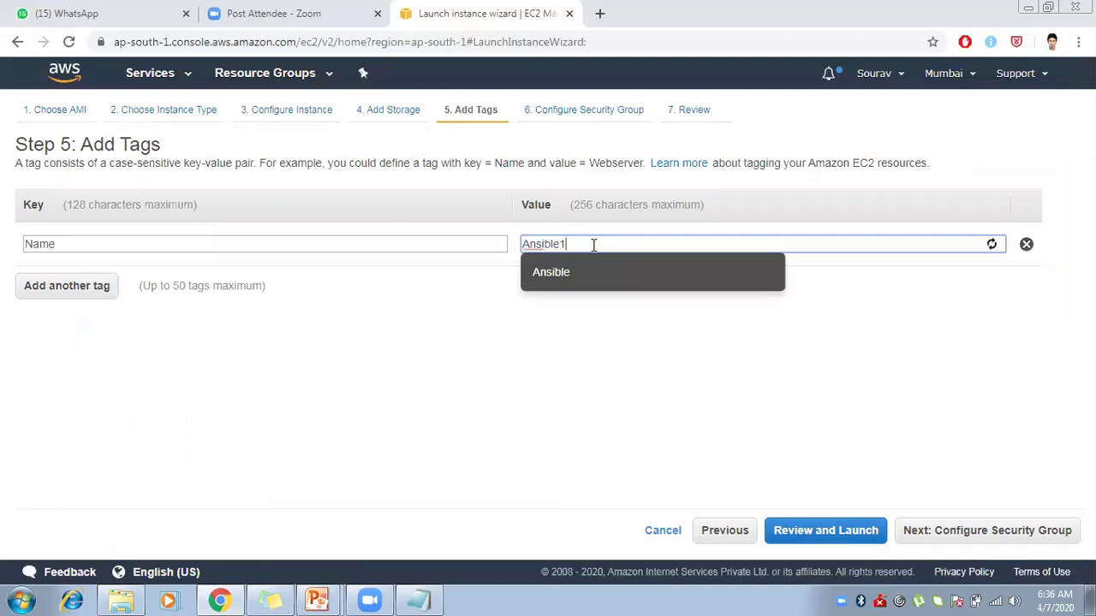
{"action": "type", "text": "1"}
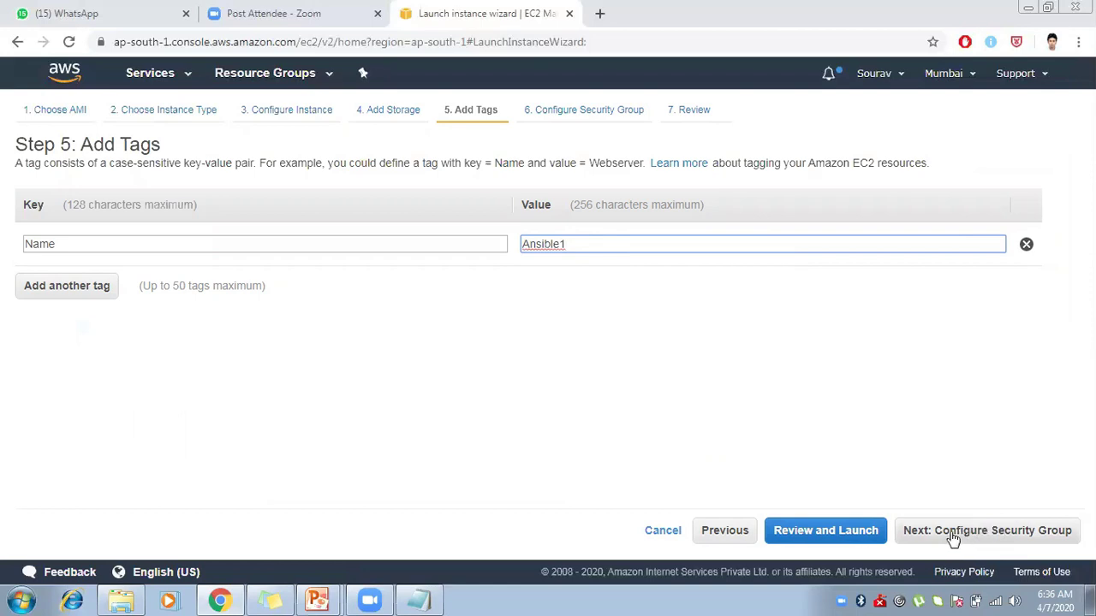
Allow SSH port 22 and HTTP port 80 from Anywhere in the new security group
{"action": "left_click", "coordinate": [953, 537]}
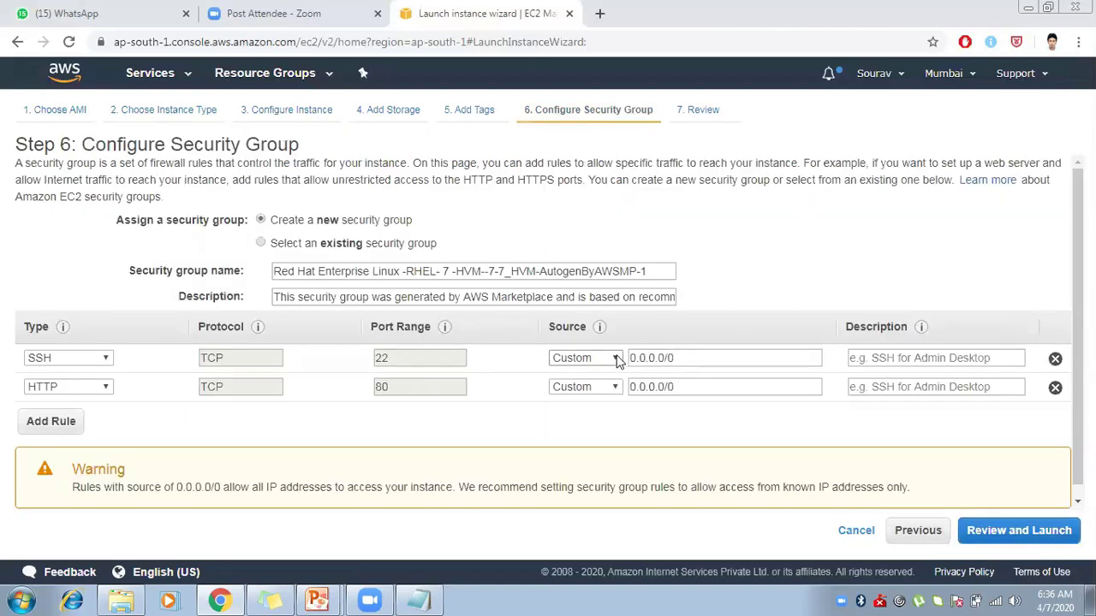
{"action": "left_click", "coordinate": [616, 361]}
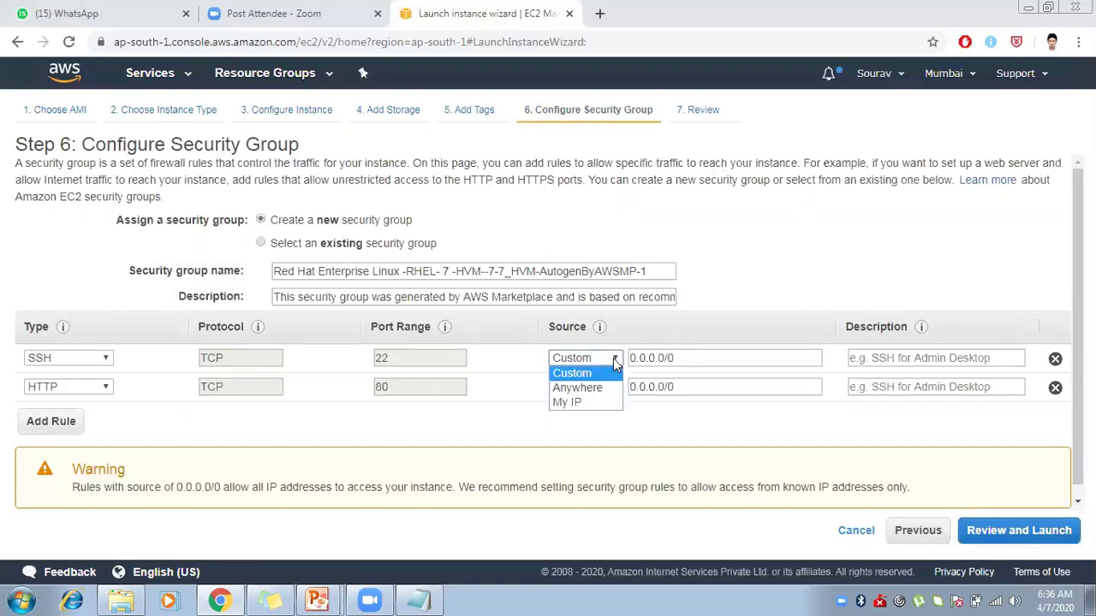
{"action": "left_click", "coordinate": [608, 388]}
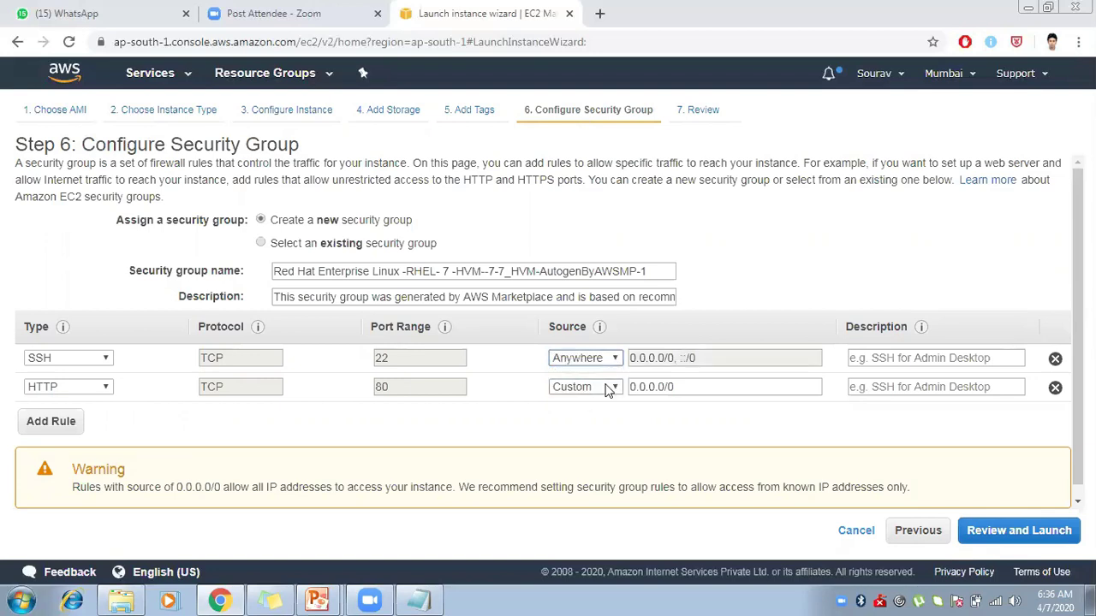
{"action": "left_click", "coordinate": [605, 387]}
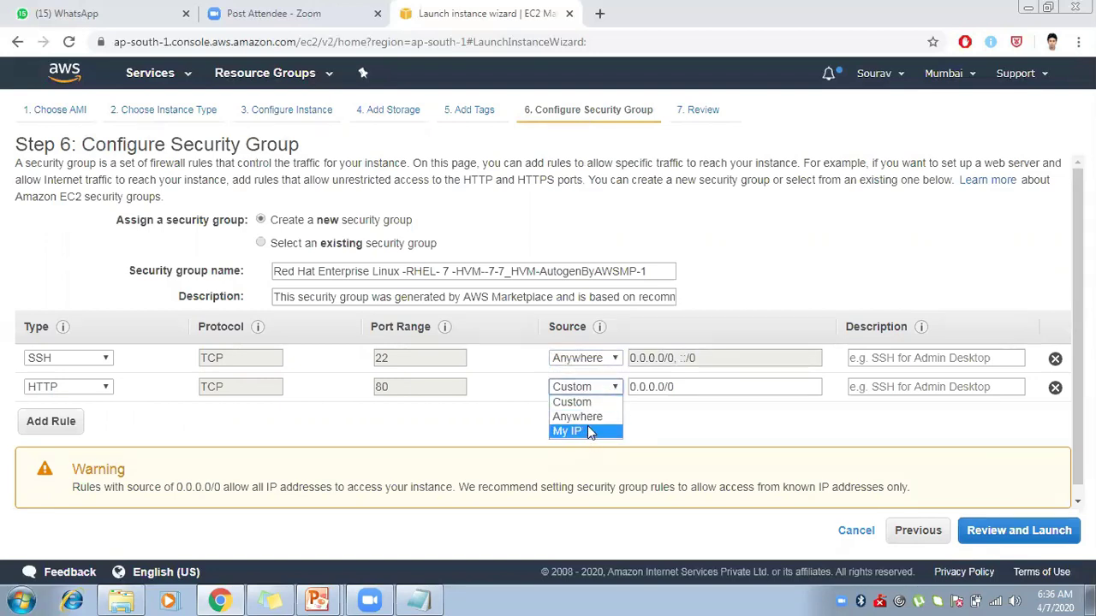
{"action": "left_click", "coordinate": [588, 417]}
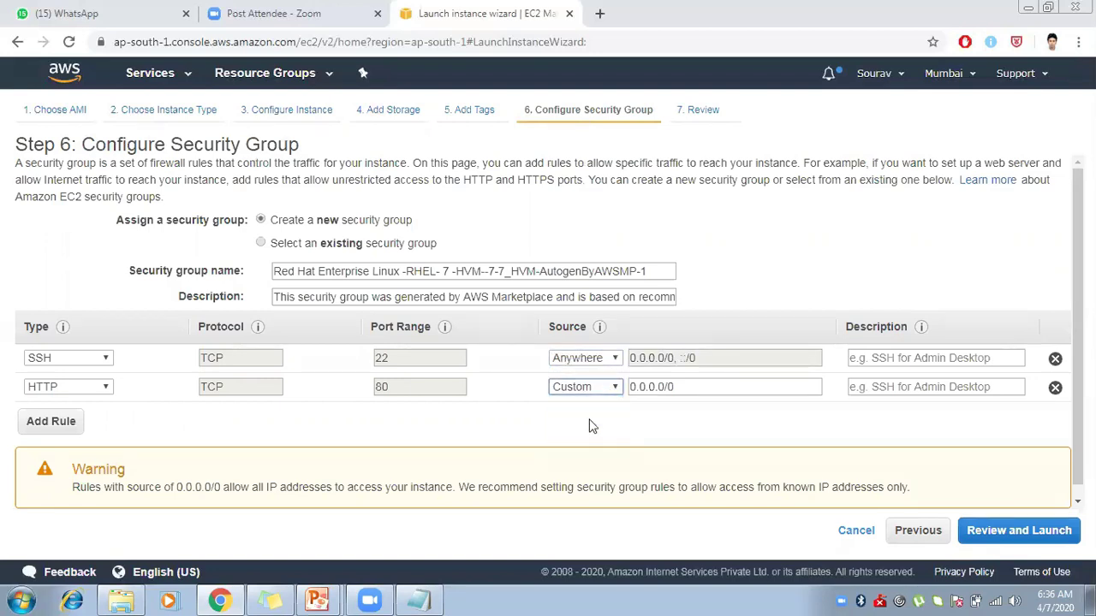
{"action": "left_click", "coordinate": [991, 533]}
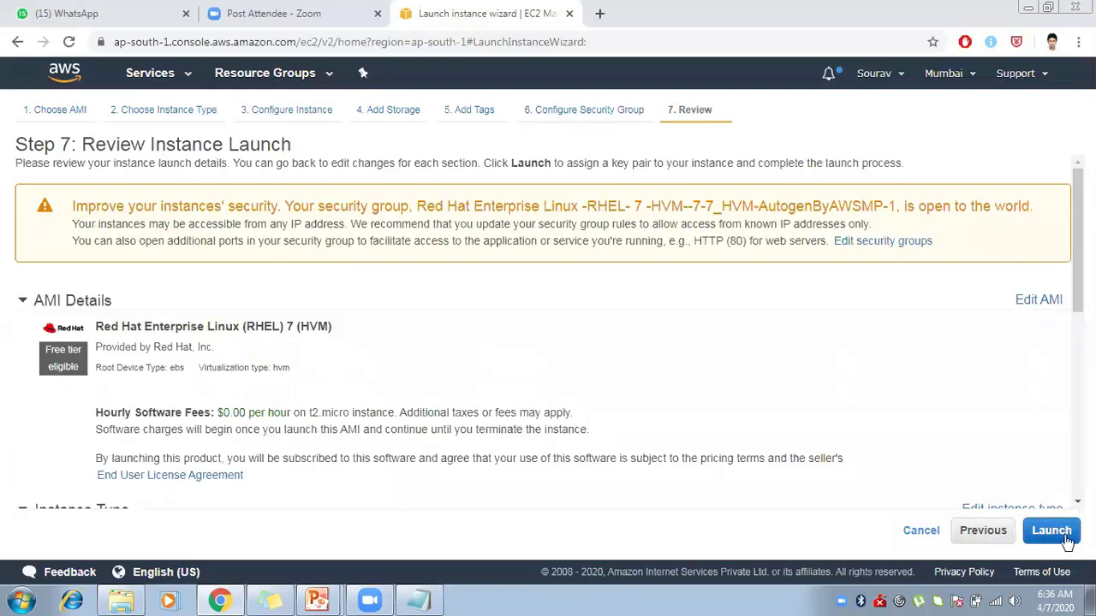
Create a new key pair named controlnode, download controlnode.pem, and launch the instances
{"action": "left_click", "coordinate": [1064, 536]}
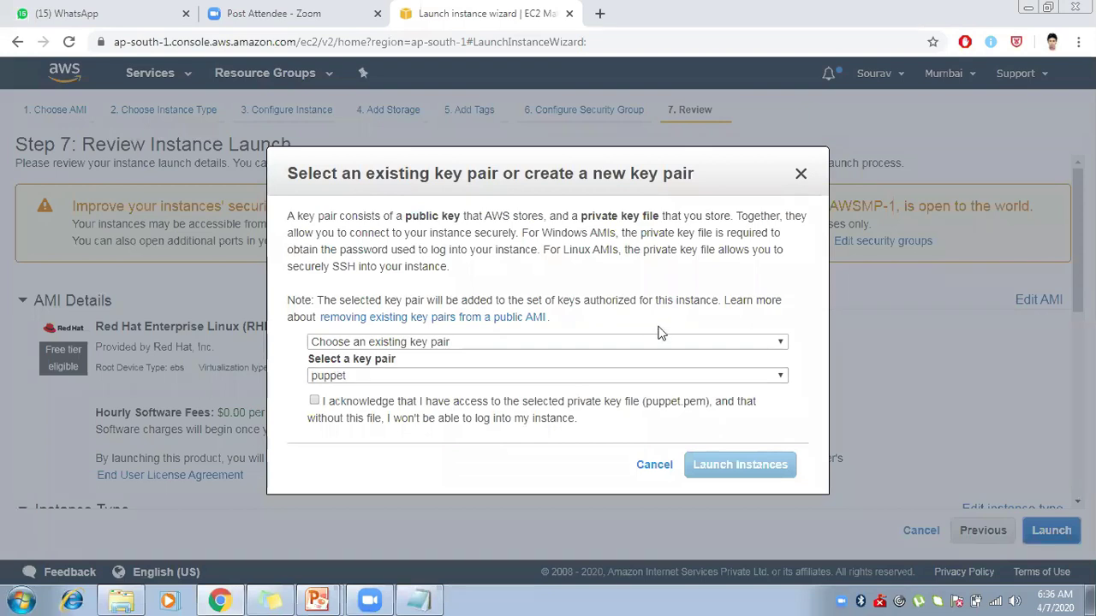
{"action": "left_click", "coordinate": [574, 343]}
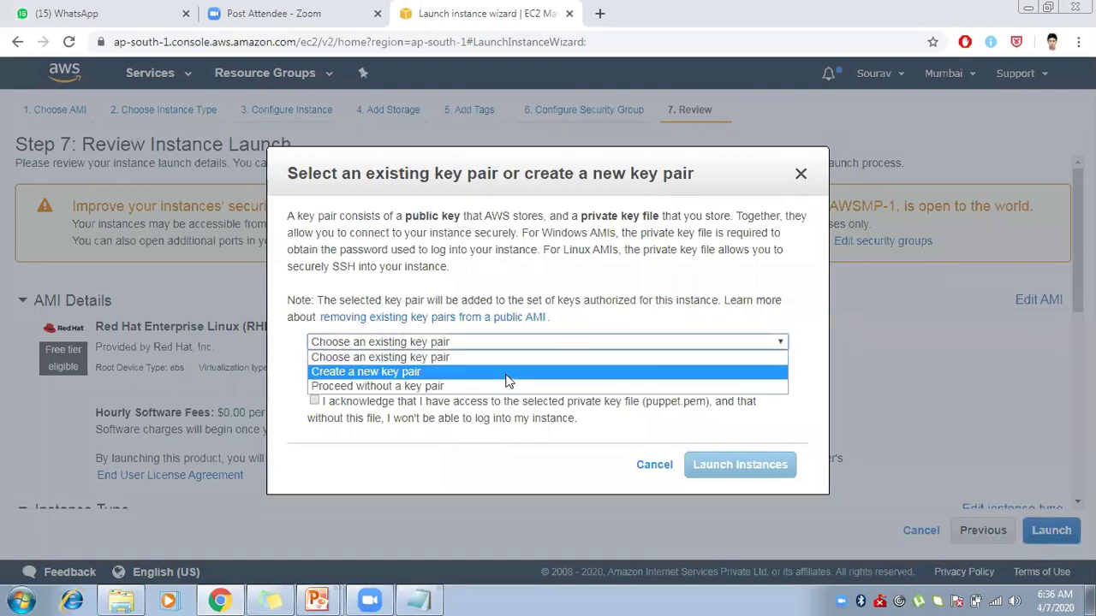
{"action": "left_click", "coordinate": [507, 372]}
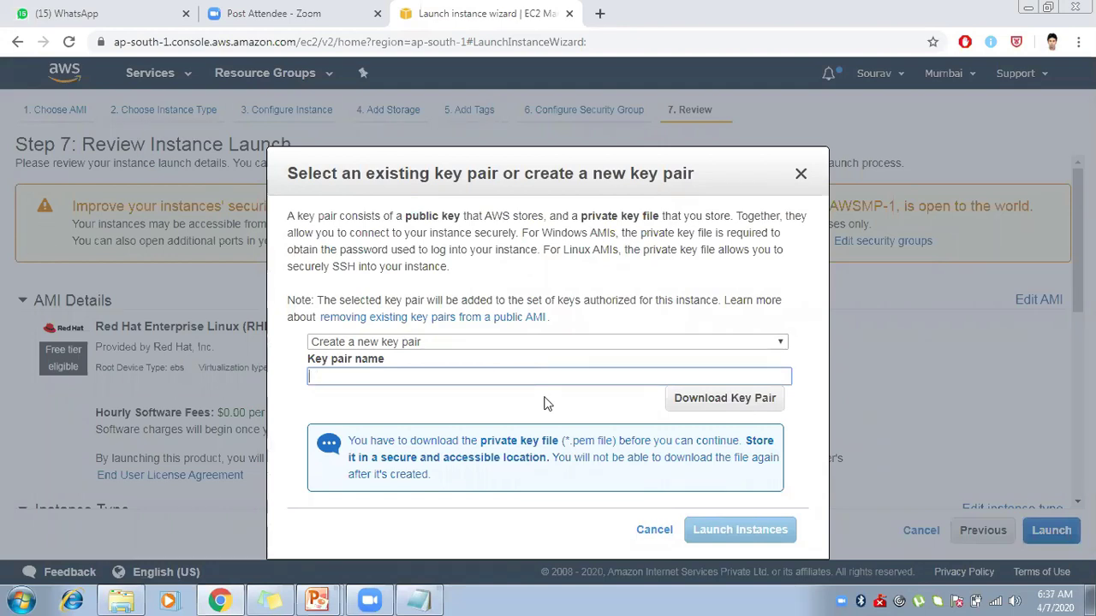
{"action": "type", "text": "controlnode"}
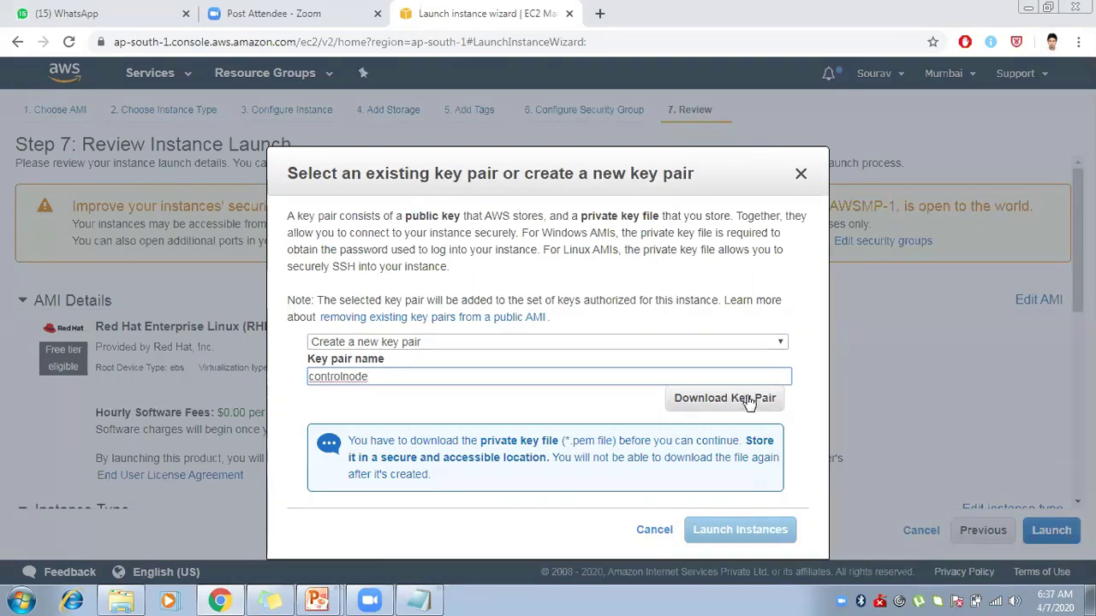
{"action": "left_click", "coordinate": [749, 403]}
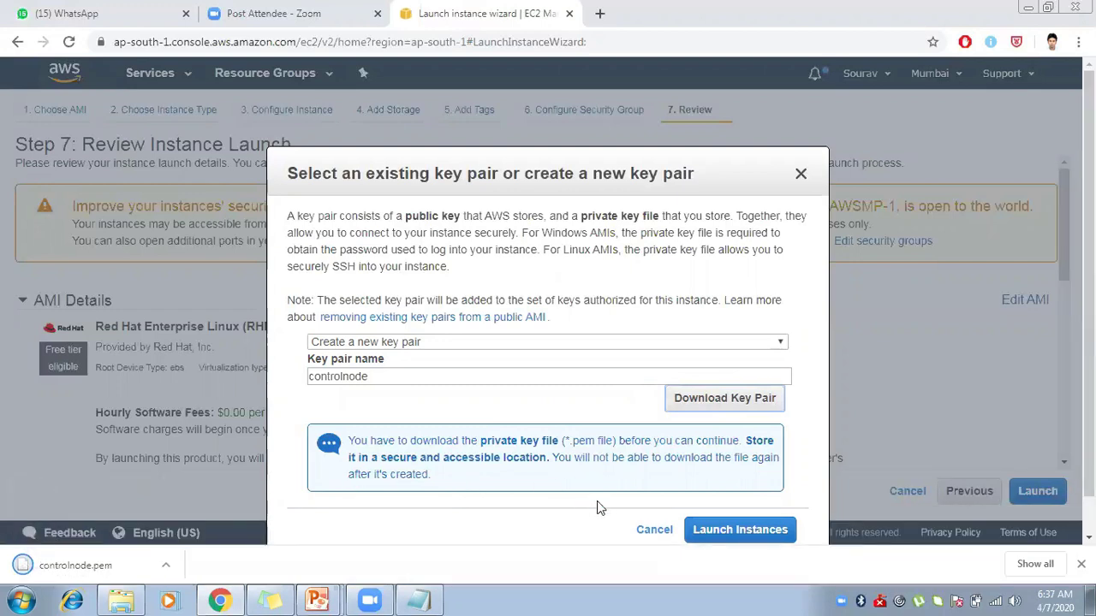
{"action": "left_click", "coordinate": [720, 533]}
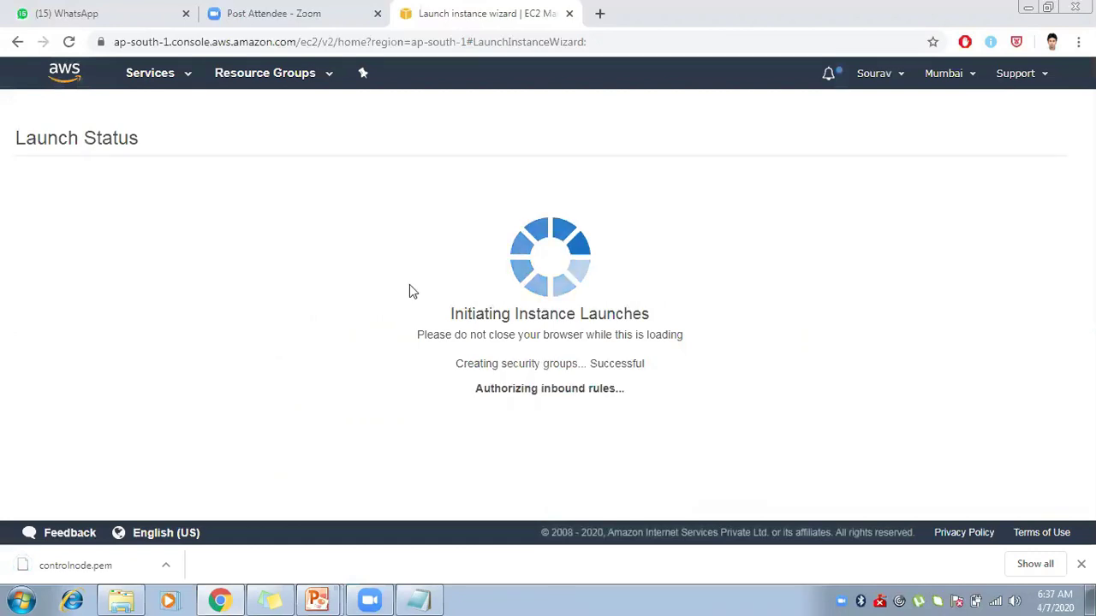
Go from the Launch Status page to the Instances list showing the two pending Ansible1 t2.micro instances
{"action": "left_click", "coordinate": [186, 76]}
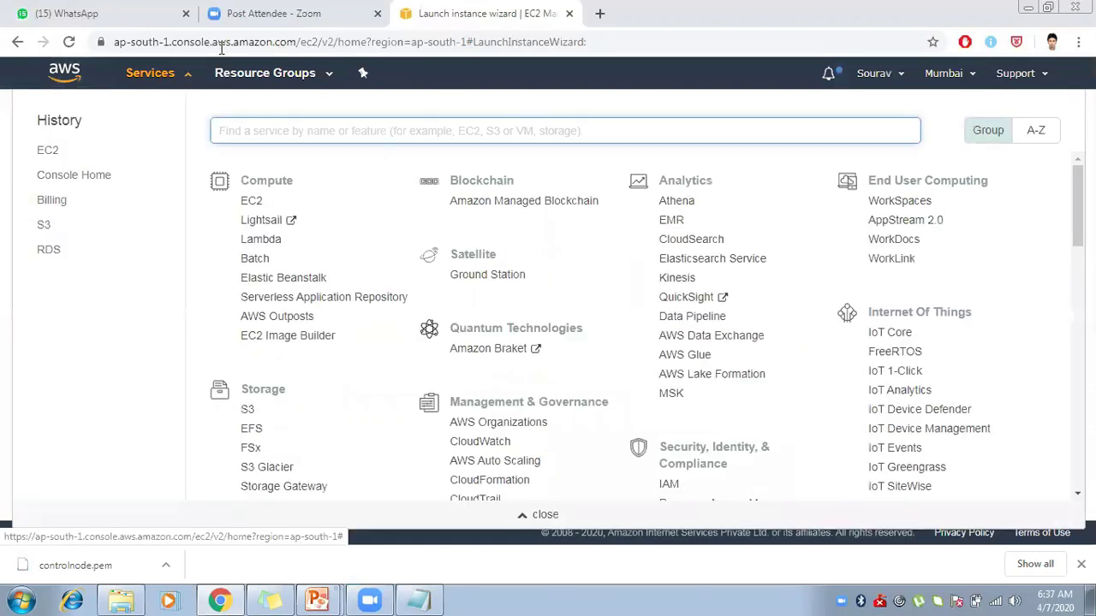
{"action": "left_click", "coordinate": [186, 76]}
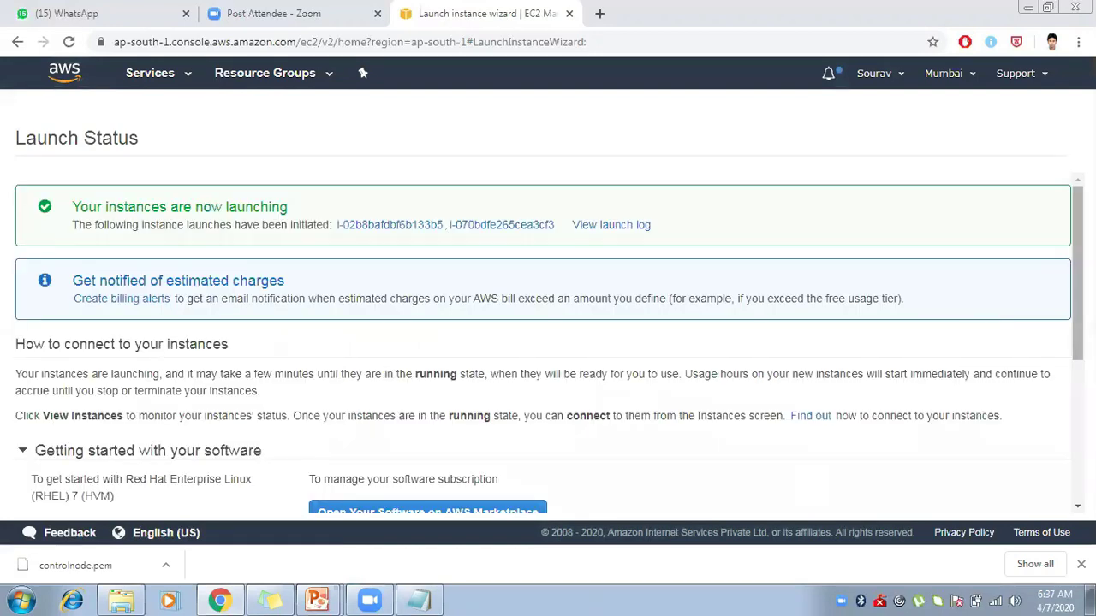
{"action": "scroll", "coordinate": [547, 342], "scroll_direction": "down", "scroll_amount": 3}
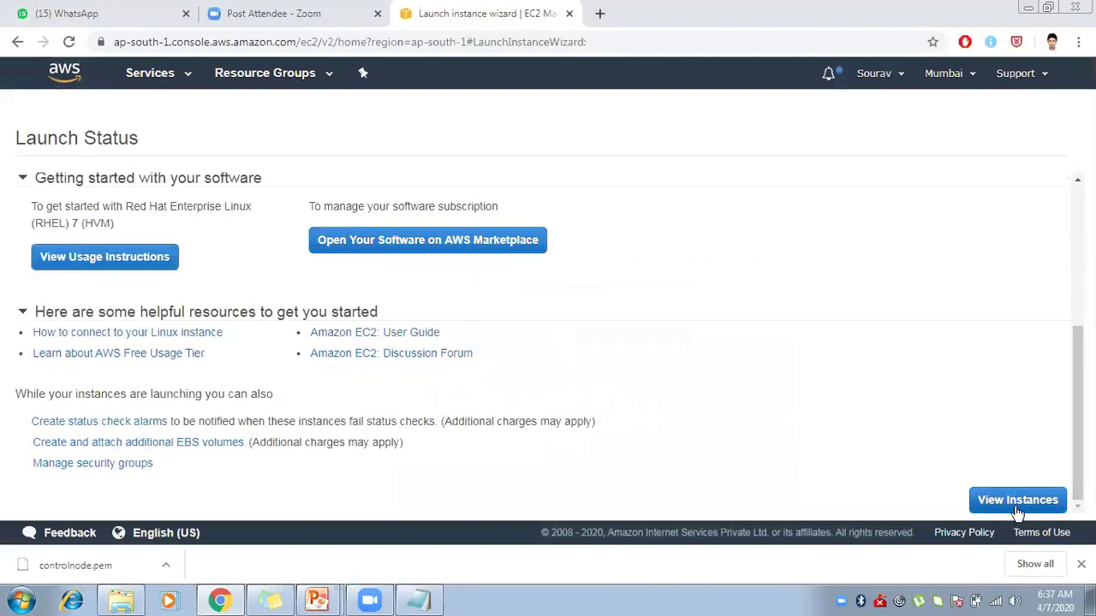
{"action": "left_click", "coordinate": [1015, 505]}
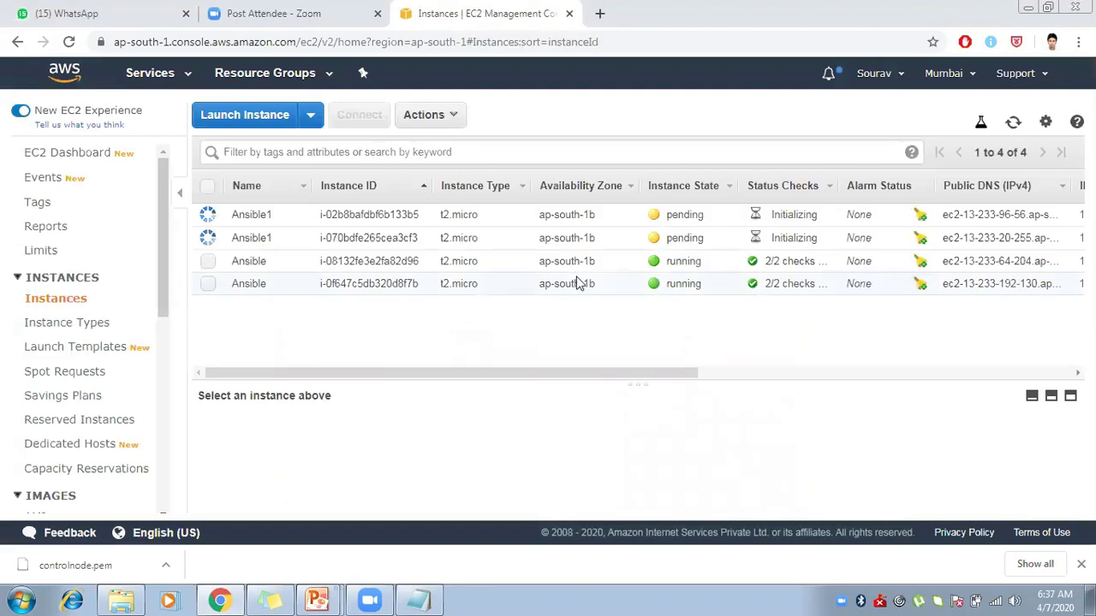
Select both old Ansible instances and terminate them via Actions > Instance State > Terminate
{"action": "left_click", "coordinate": [208, 285]}
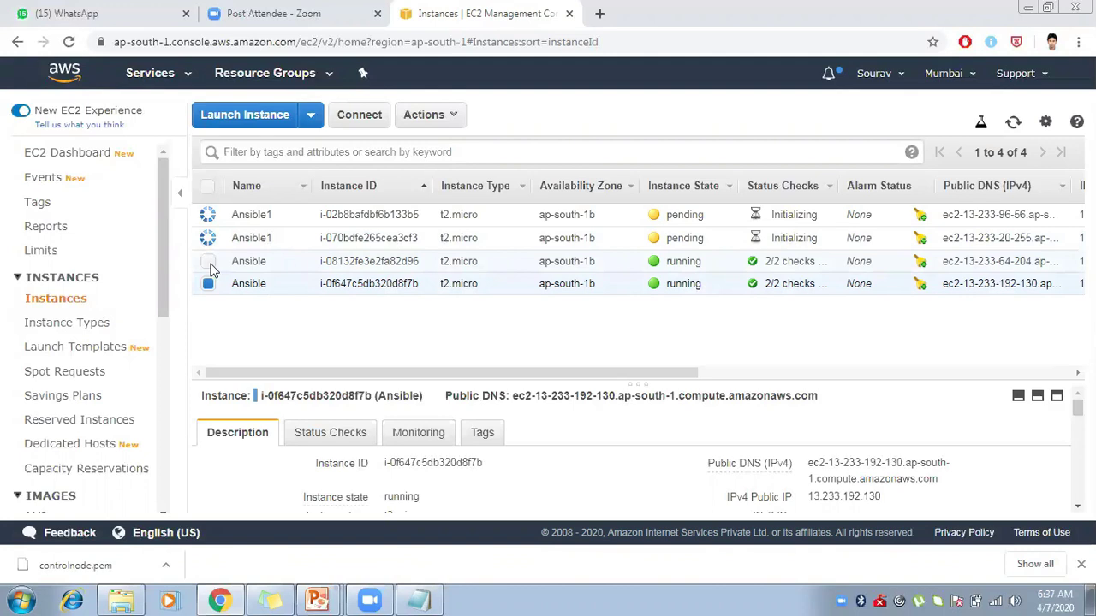
{"action": "left_click", "coordinate": [209, 263]}
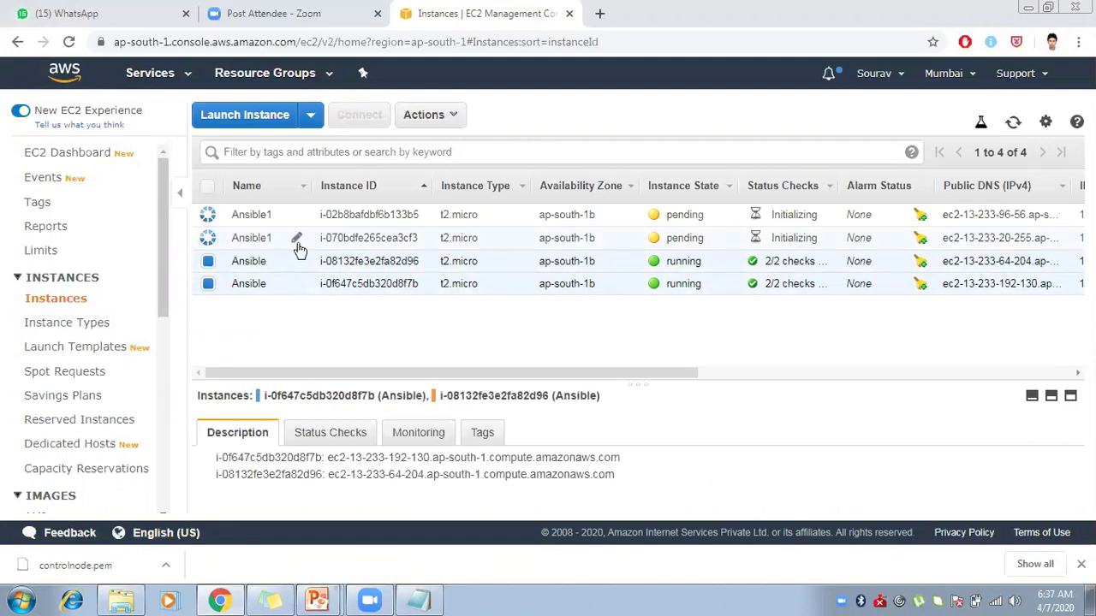
{"action": "left_click", "coordinate": [459, 125]}
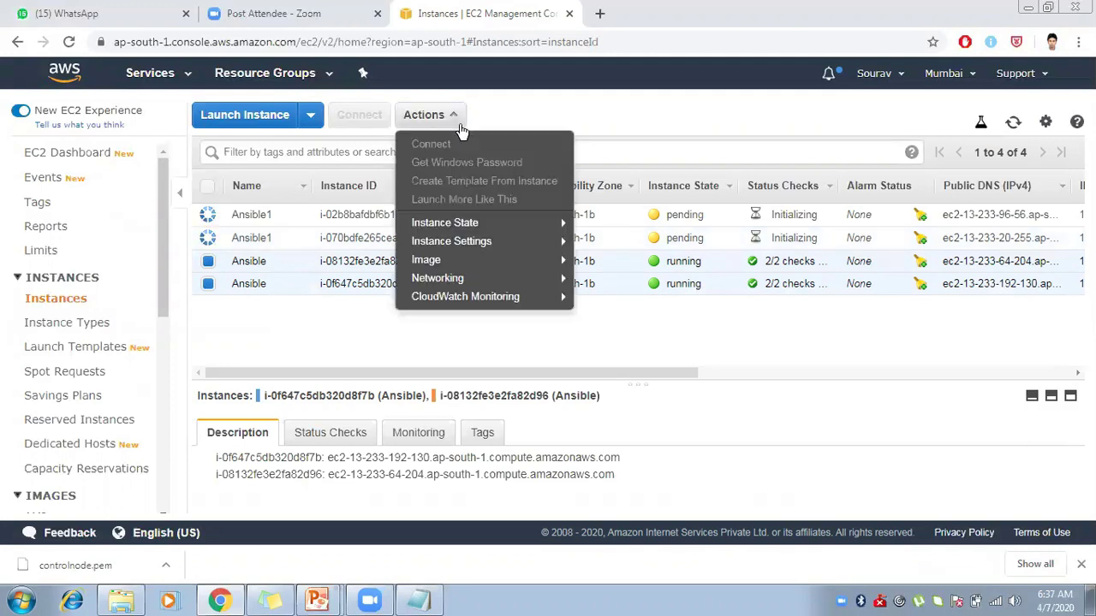
{"action": "mouse_move", "coordinate": [483, 226]}
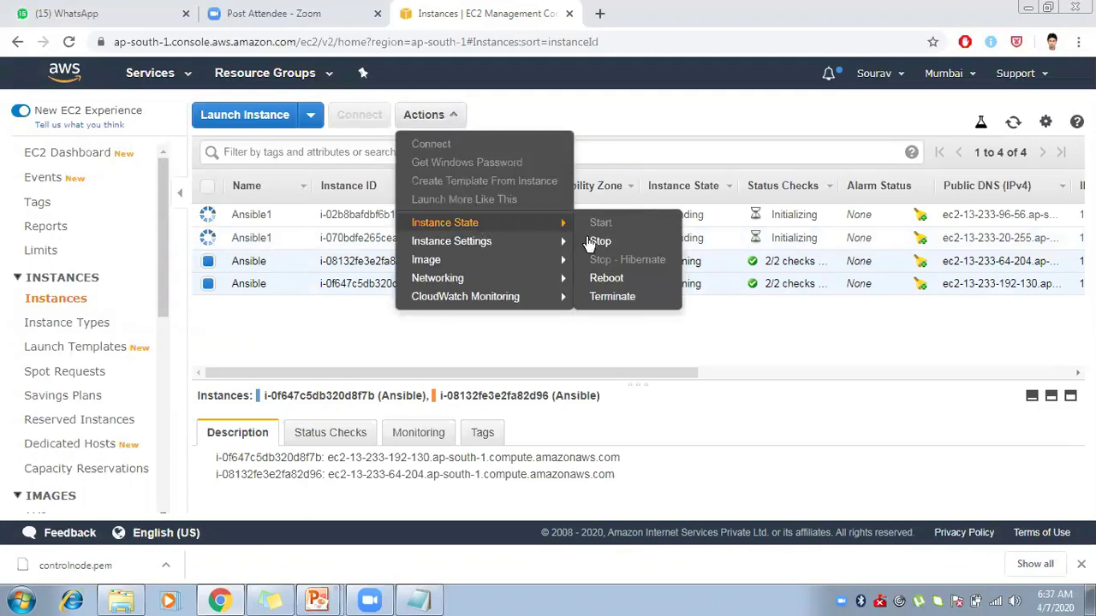
{"action": "left_click", "coordinate": [613, 297]}
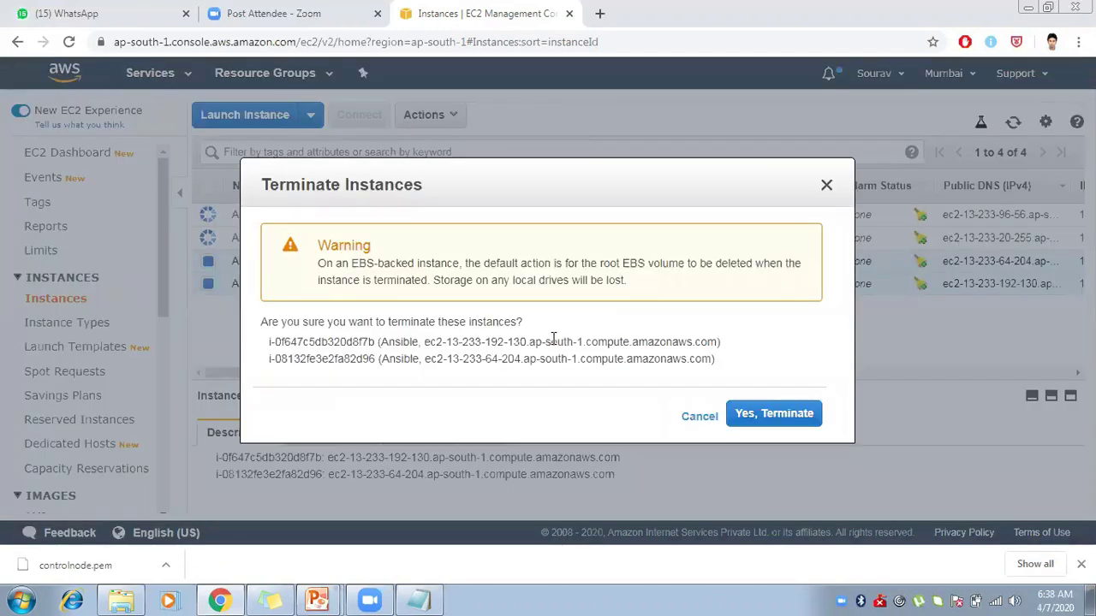
{"action": "left_click", "coordinate": [759, 414]}
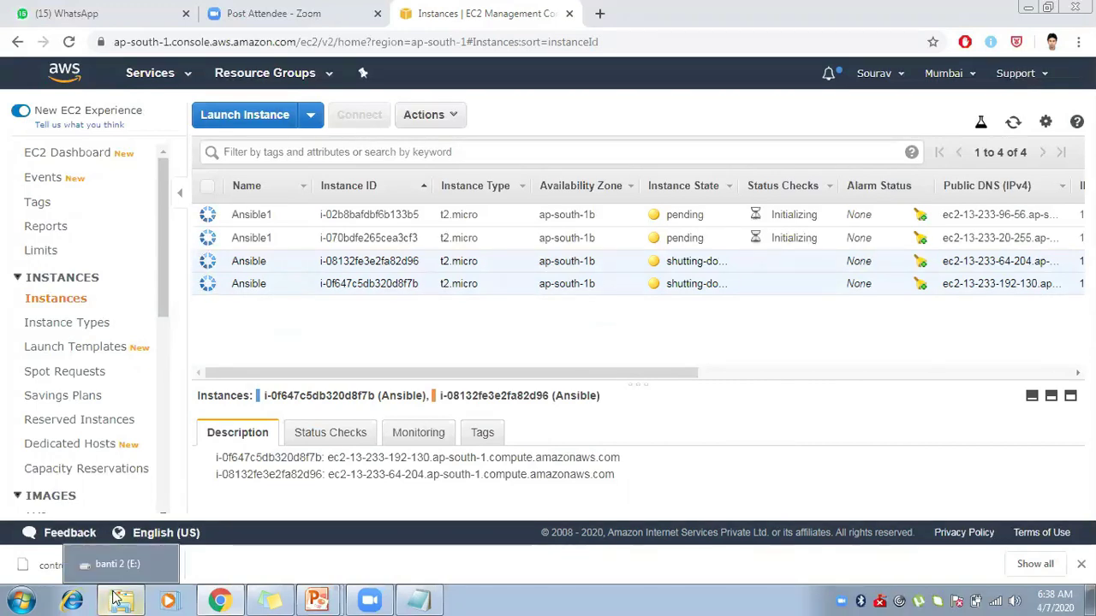
Search the Start menu for putty and launch PuTTYgen
{"action": "left_click", "coordinate": [19, 598]}
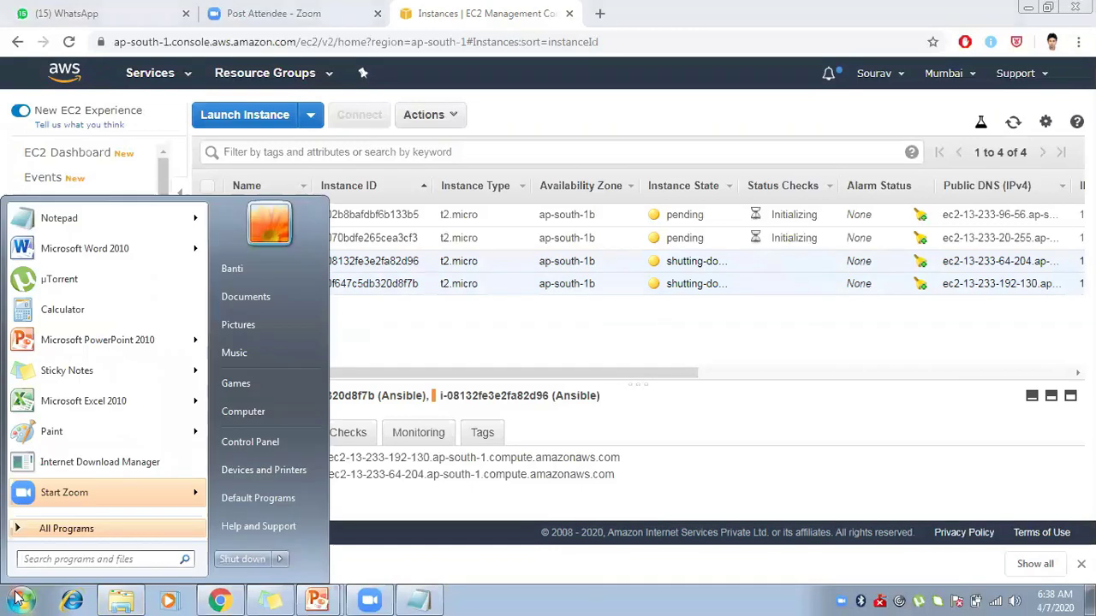
{"action": "left_click", "coordinate": [66, 560]}
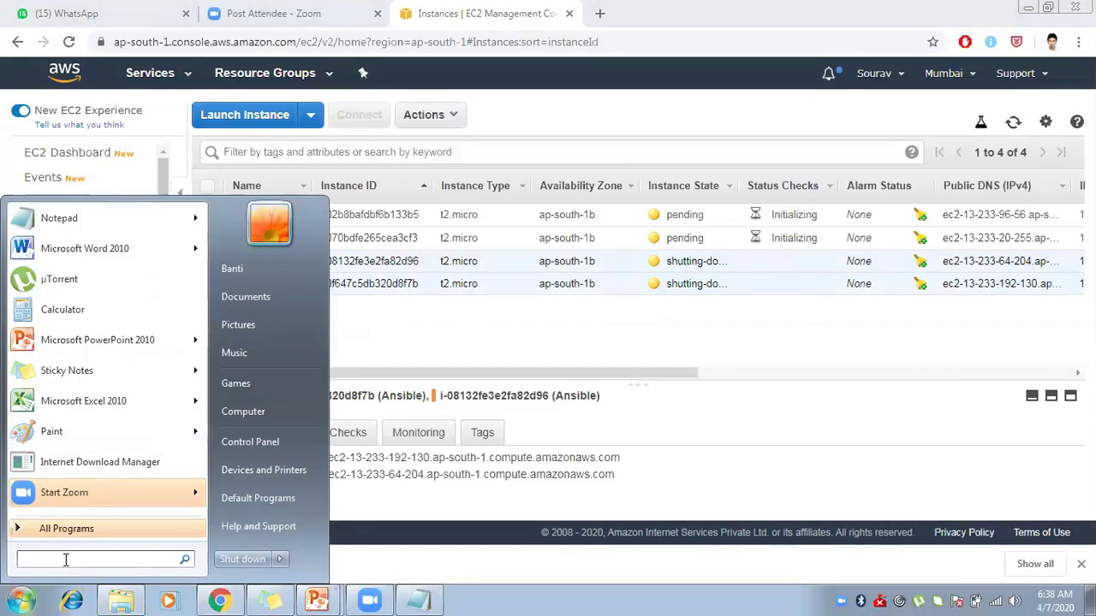
{"action": "type", "text": "putty"}
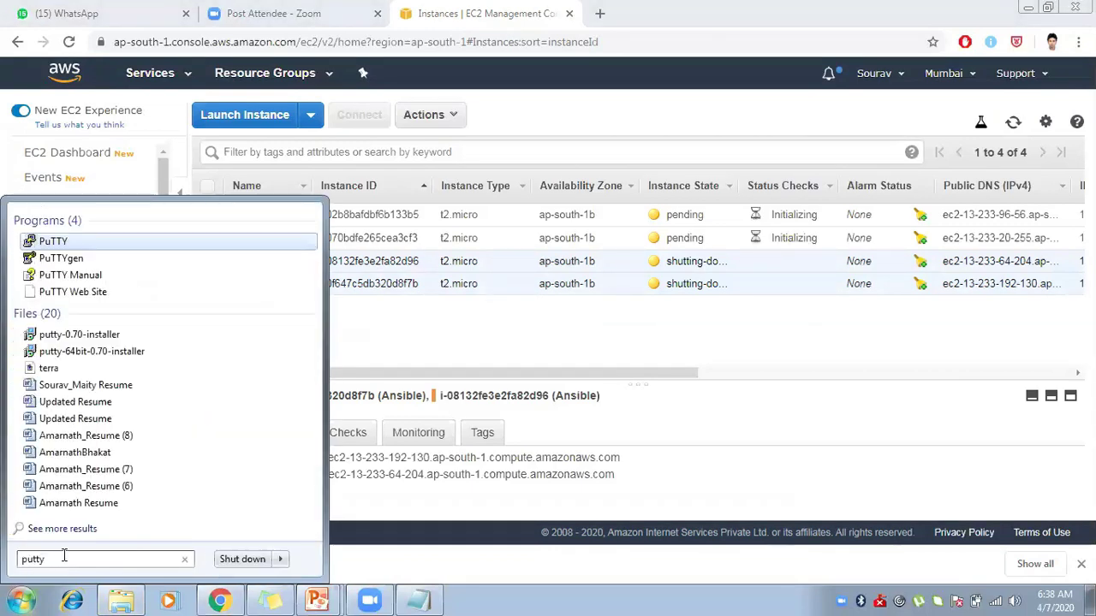
{"action": "left_click", "coordinate": [62, 259]}
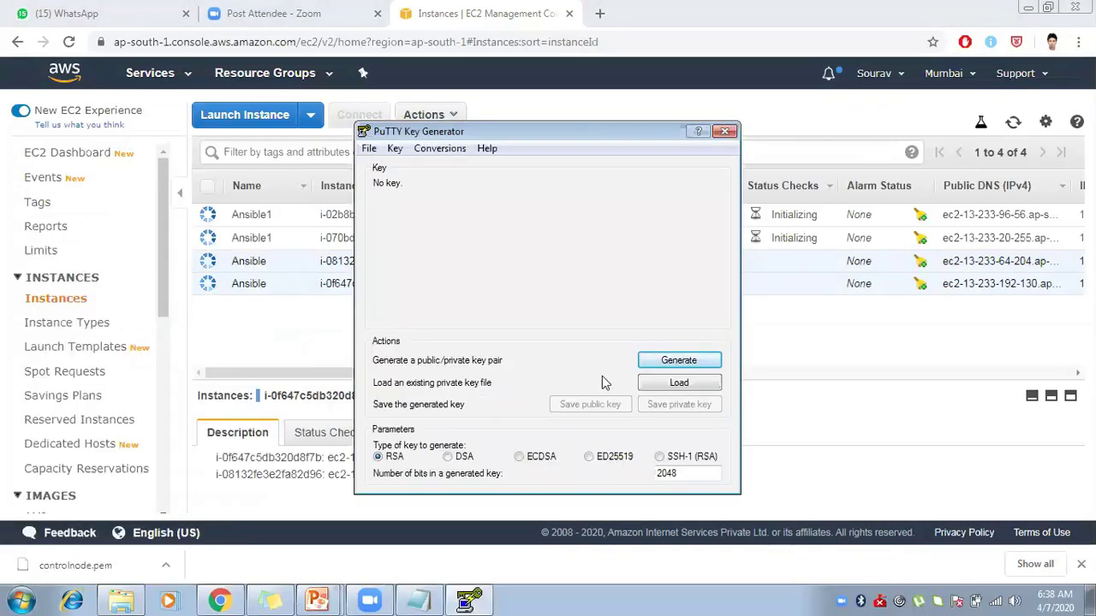
Load controlnode.pem from Downloads into PuTTYgen, with the file filter set to All Files
{"action": "left_click", "coordinate": [644, 387]}
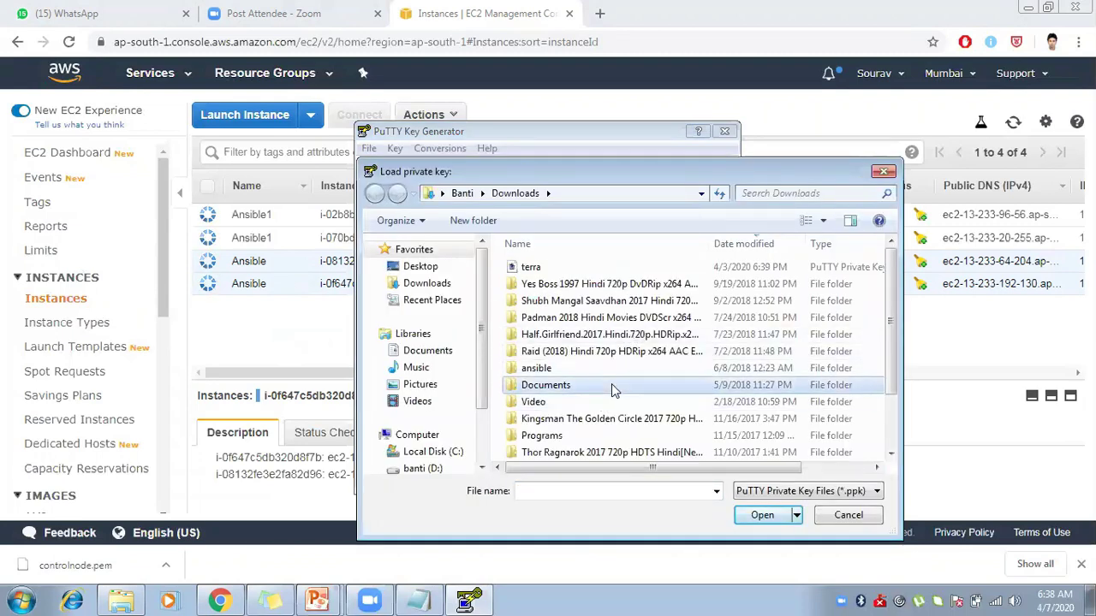
{"action": "scroll", "coordinate": [612, 389], "scroll_direction": "down", "scroll_amount": 2}
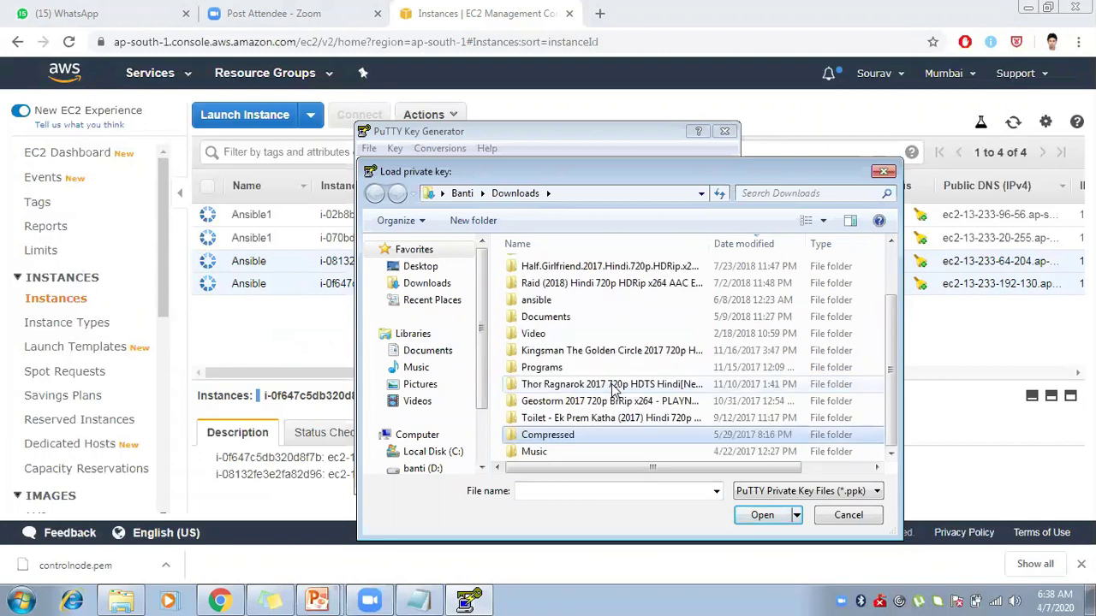
{"action": "left_click", "coordinate": [809, 491]}
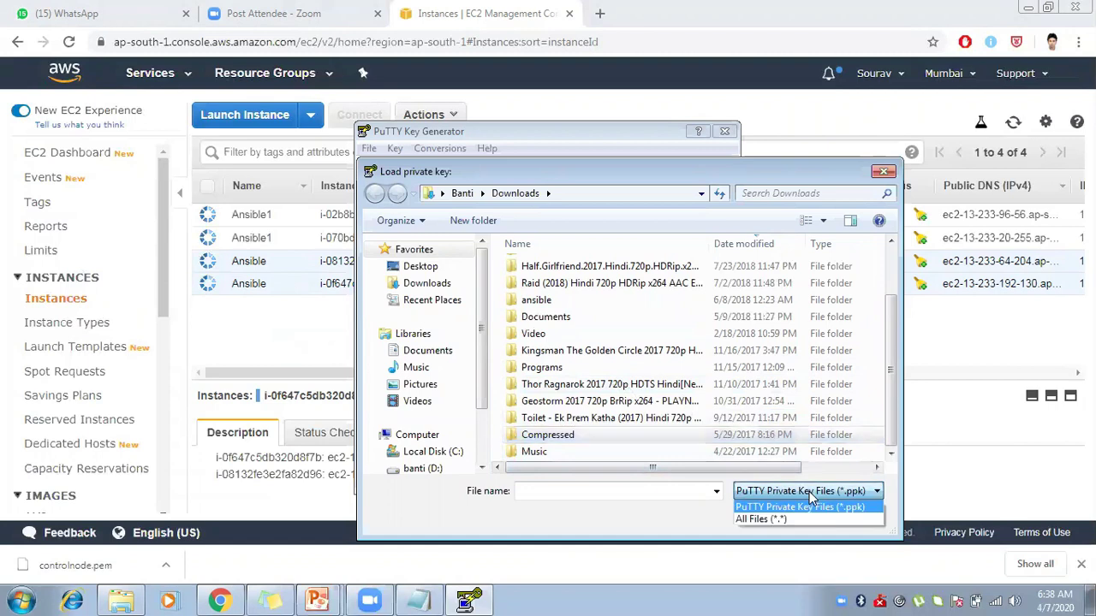
{"action": "left_click", "coordinate": [763, 519]}
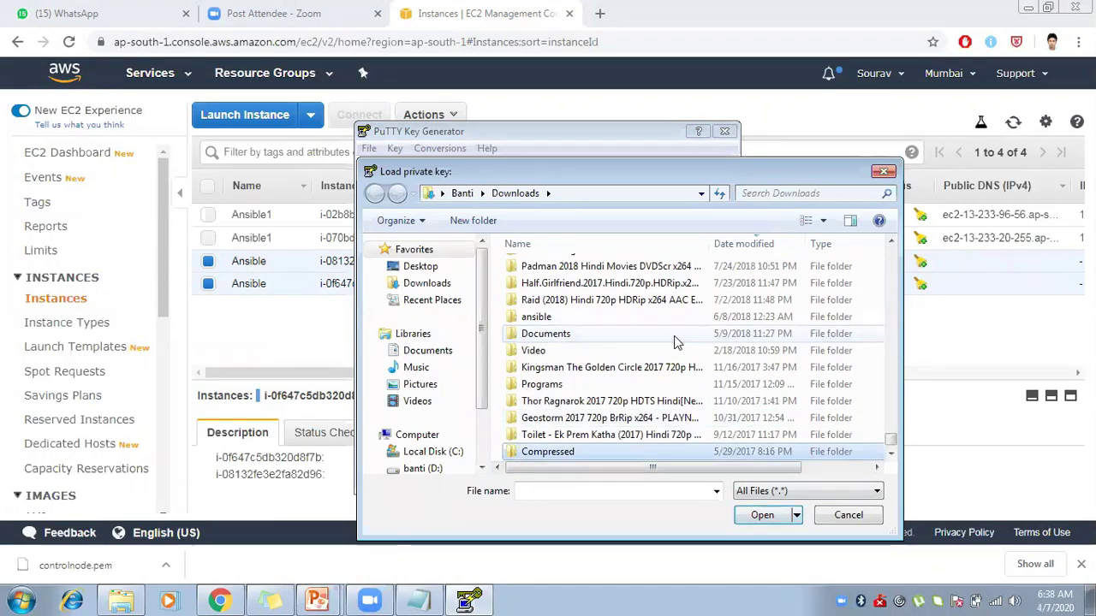
{"action": "key", "text": "Home"}
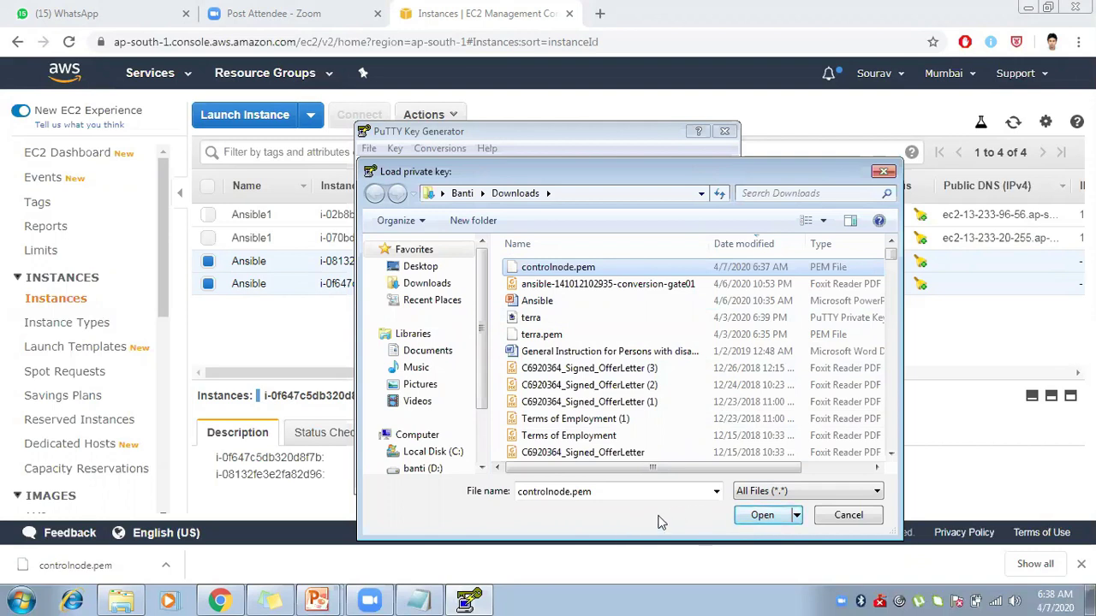
{"action": "left_click", "coordinate": [762, 516]}
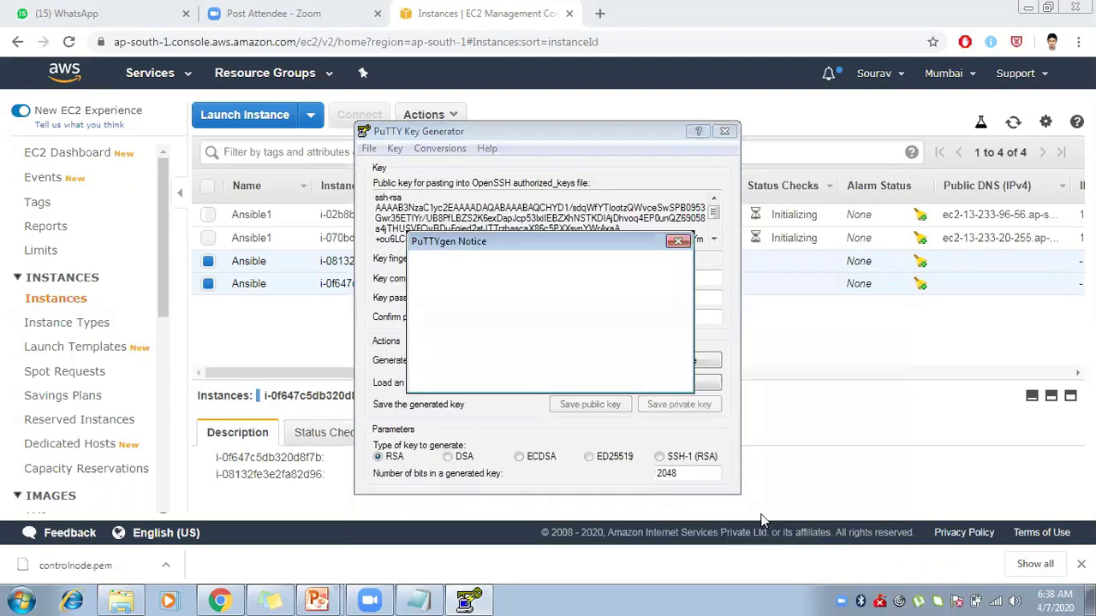
Save the imported key without a passphrase as controlnode.ppk, then close PuTTYgen
{"action": "left_click", "coordinate": [635, 376]}
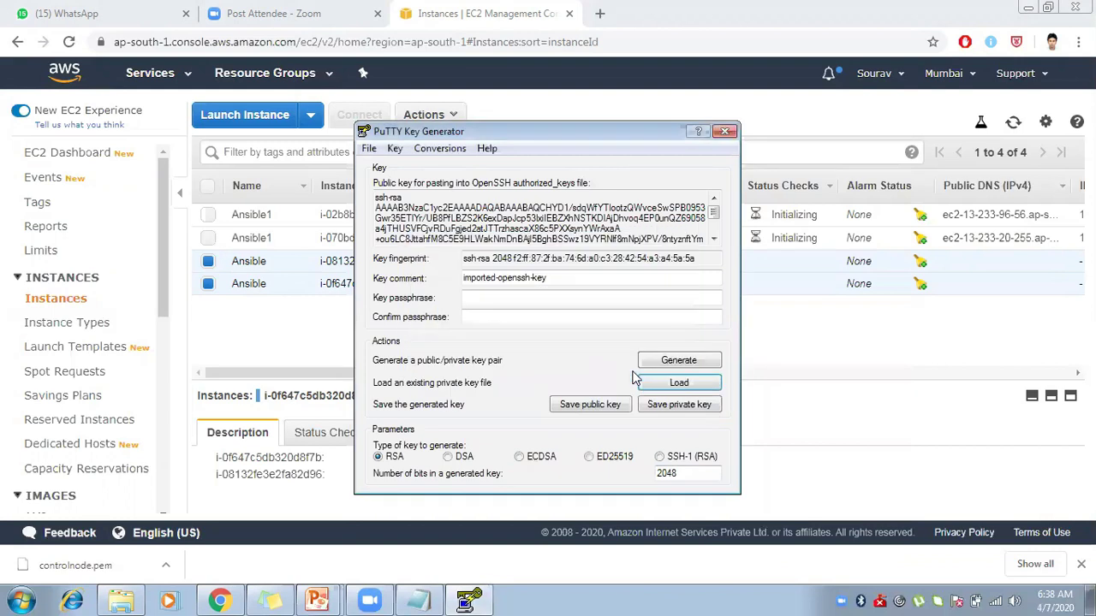
{"action": "left_click", "coordinate": [653, 409]}
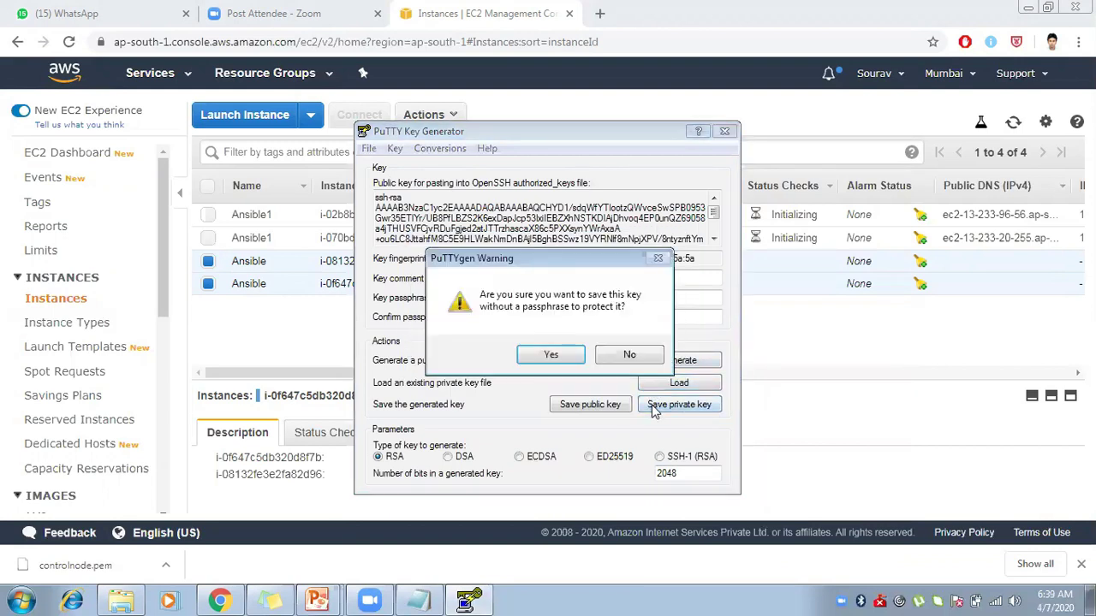
{"action": "left_click", "coordinate": [550, 356]}
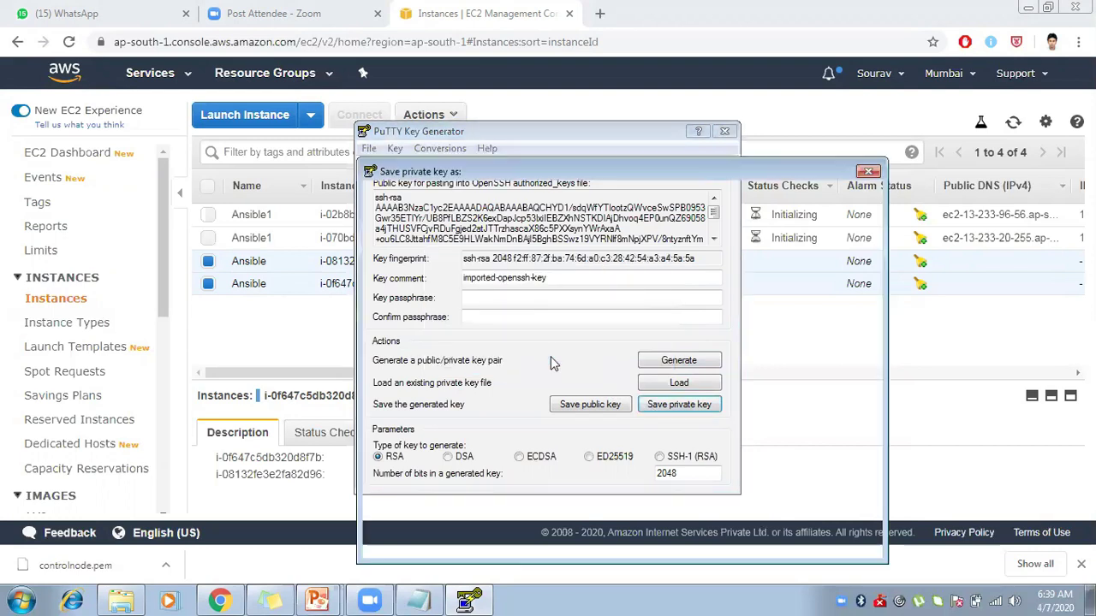
{"action": "type", "text": "c"}
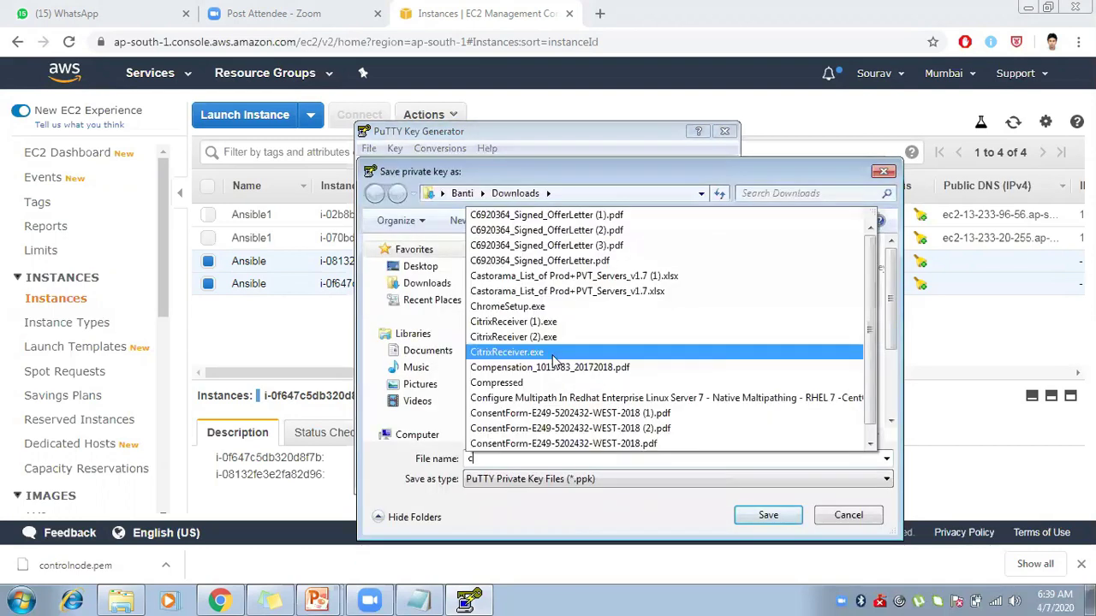
{"action": "type", "text": "ontrolnode"}
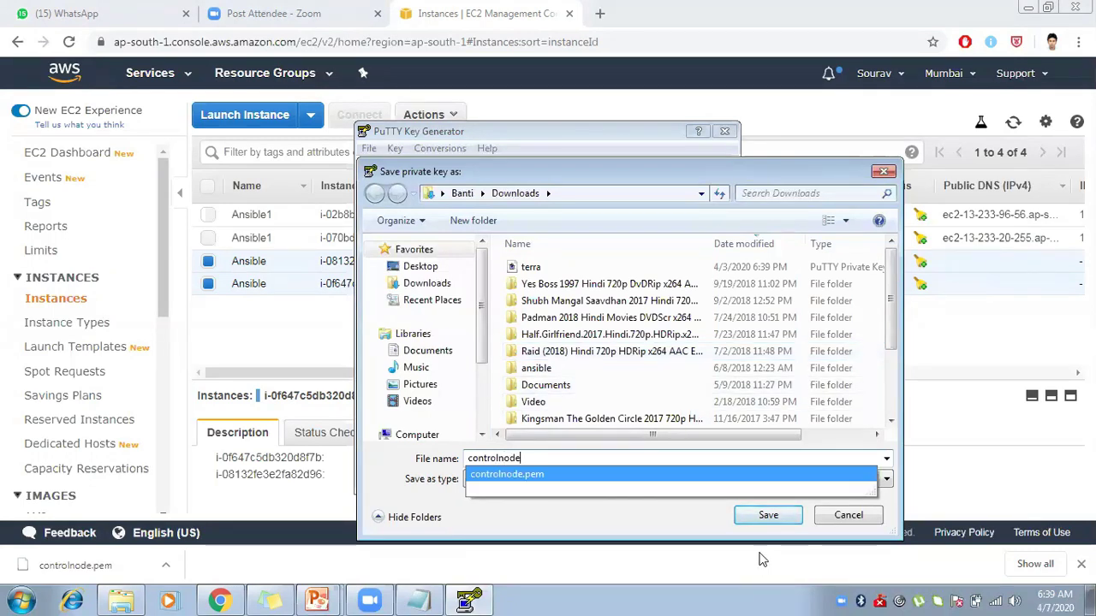
{"action": "left_click", "coordinate": [768, 515]}
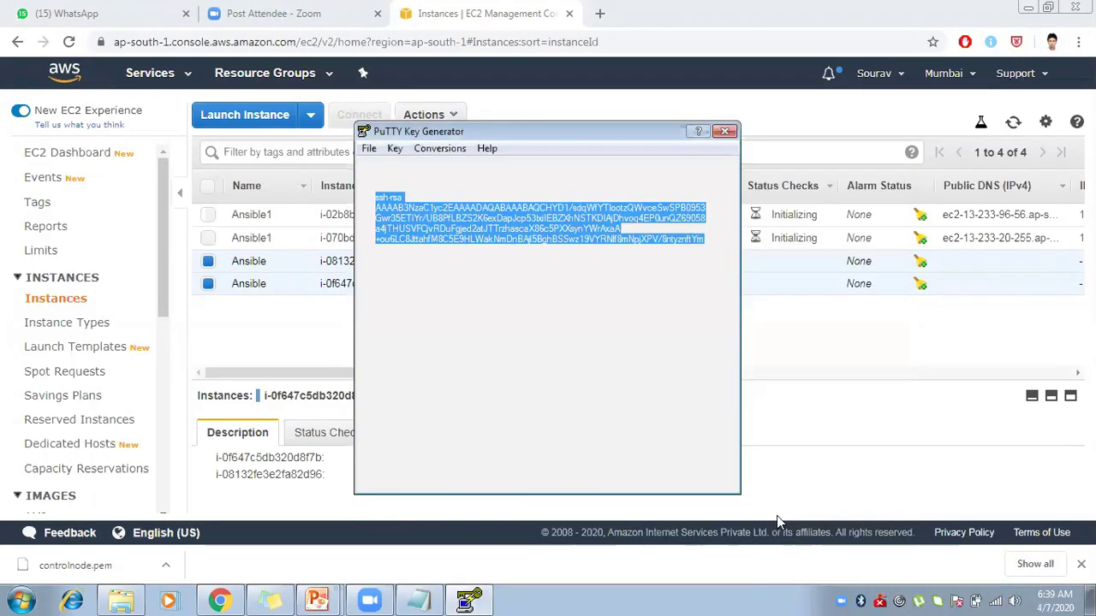
{"action": "left_click", "coordinate": [725, 133]}
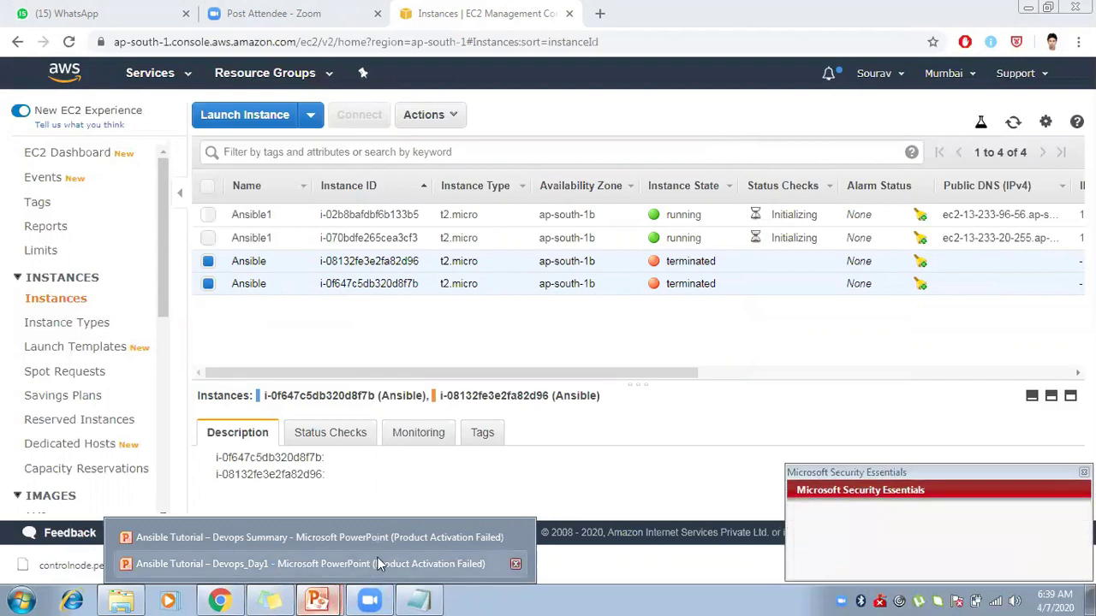
Switch to the Ansible Tutorial – Devops_Day1 PowerPoint deck and dismiss the Security Essentials popup
{"action": "mouse_move", "coordinate": [319, 597]}
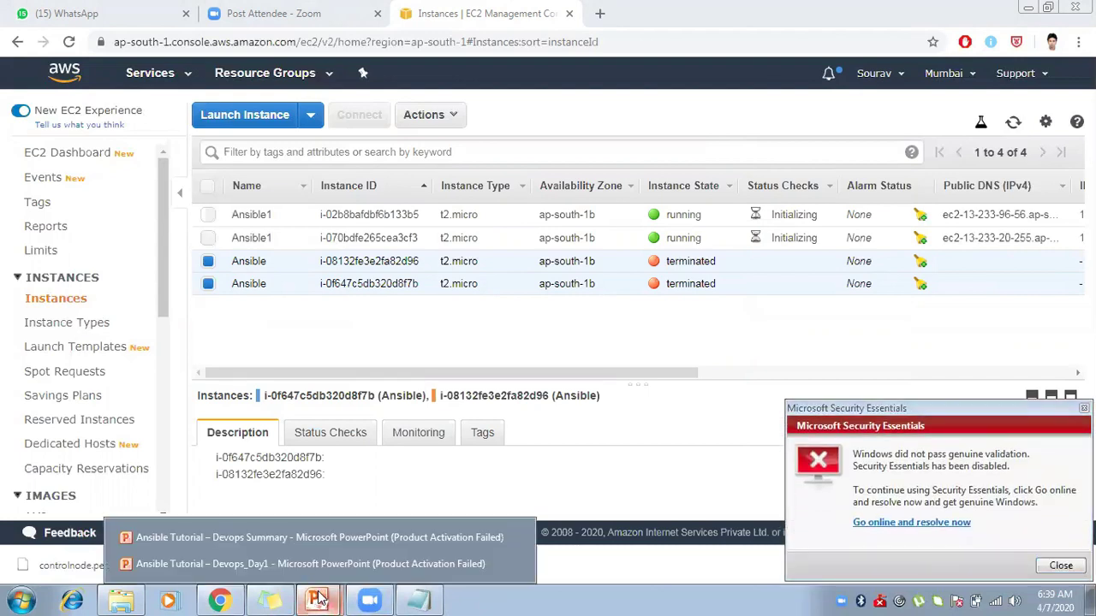
{"action": "left_click", "coordinate": [396, 560]}
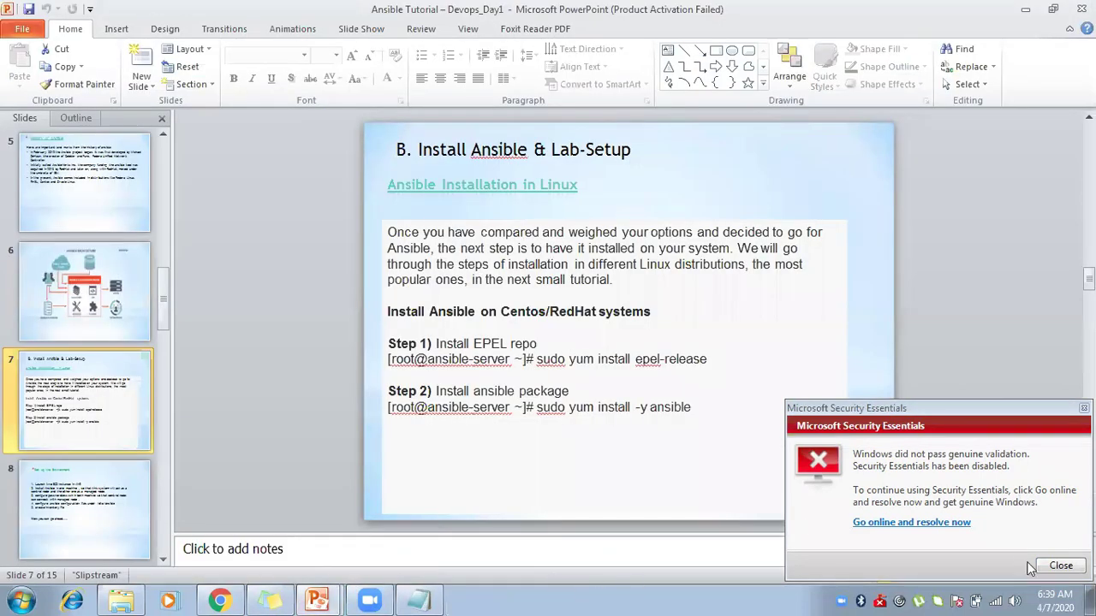
{"action": "left_click", "coordinate": [1059, 566]}
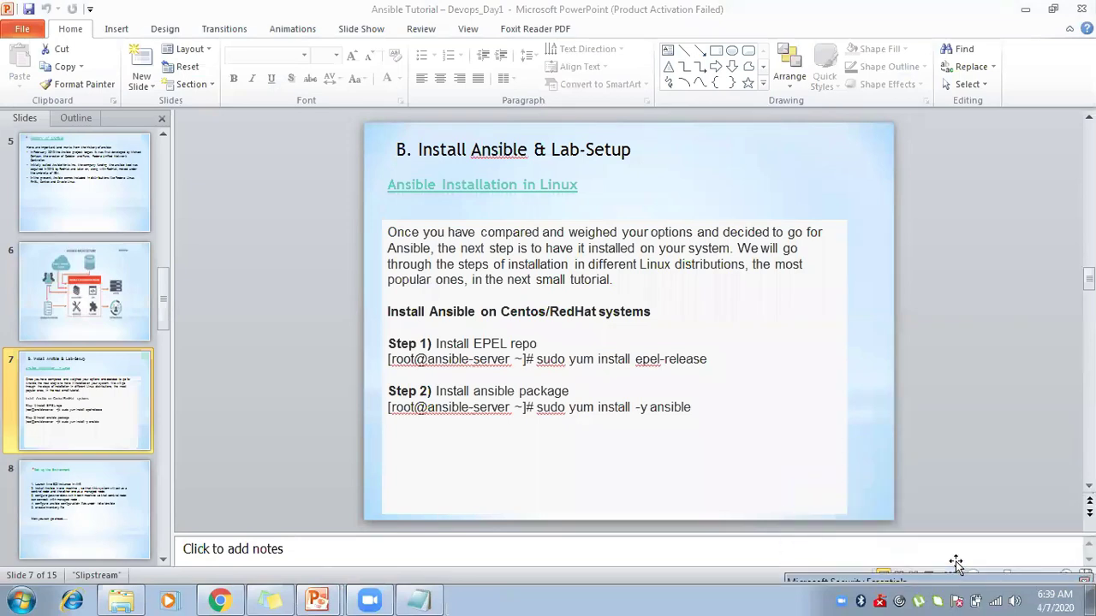
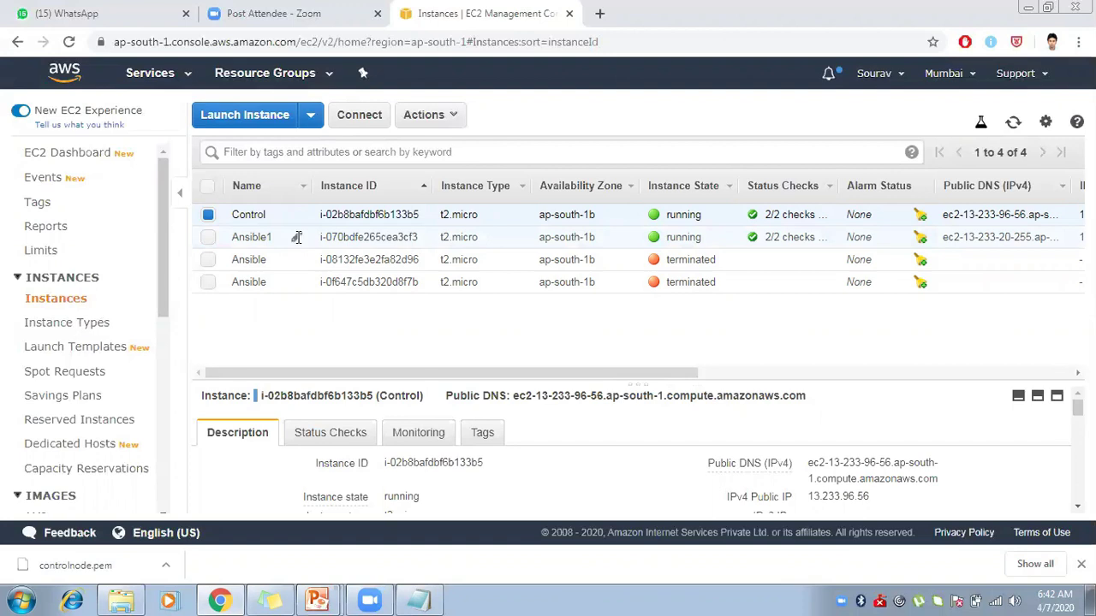
Give the running Ansible1 instance the new name 'Managed' and save it
{"action": "type", "text": "Managed"}
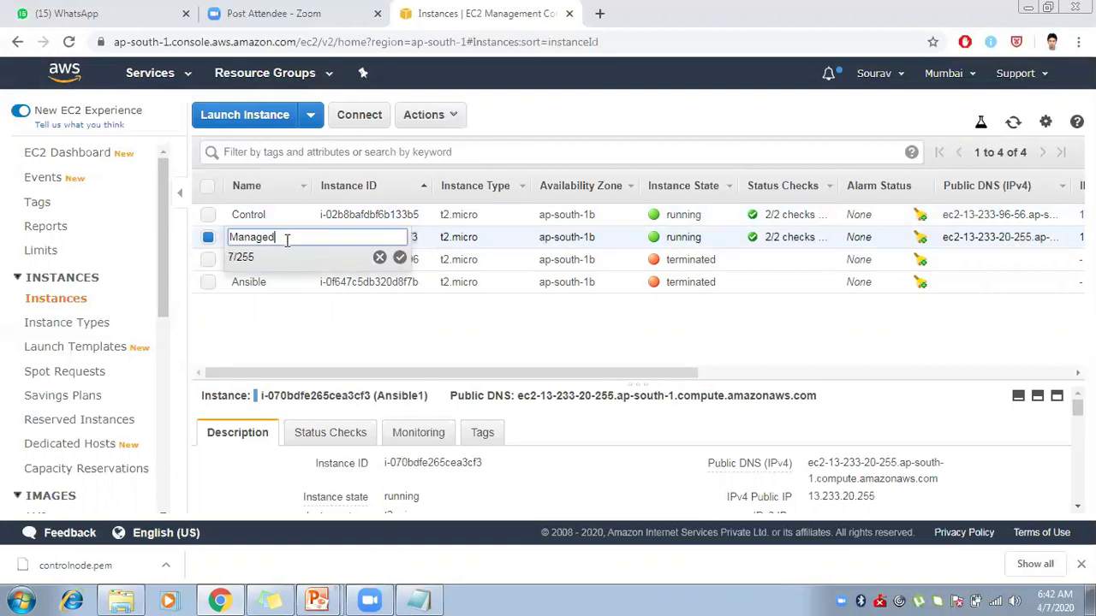
{"action": "left_click", "coordinate": [400, 260]}
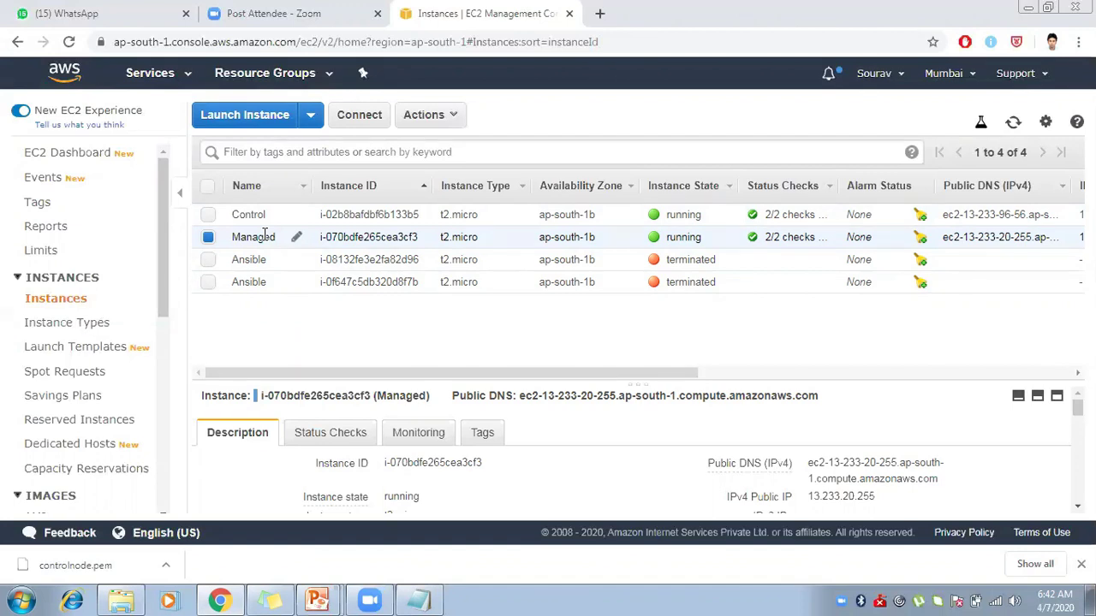
Select the Control instance and copy its public DNS ec2-13-233-96-56.ap-south-1.compute.amazonaws.com
{"action": "left_click", "coordinate": [207, 238]}
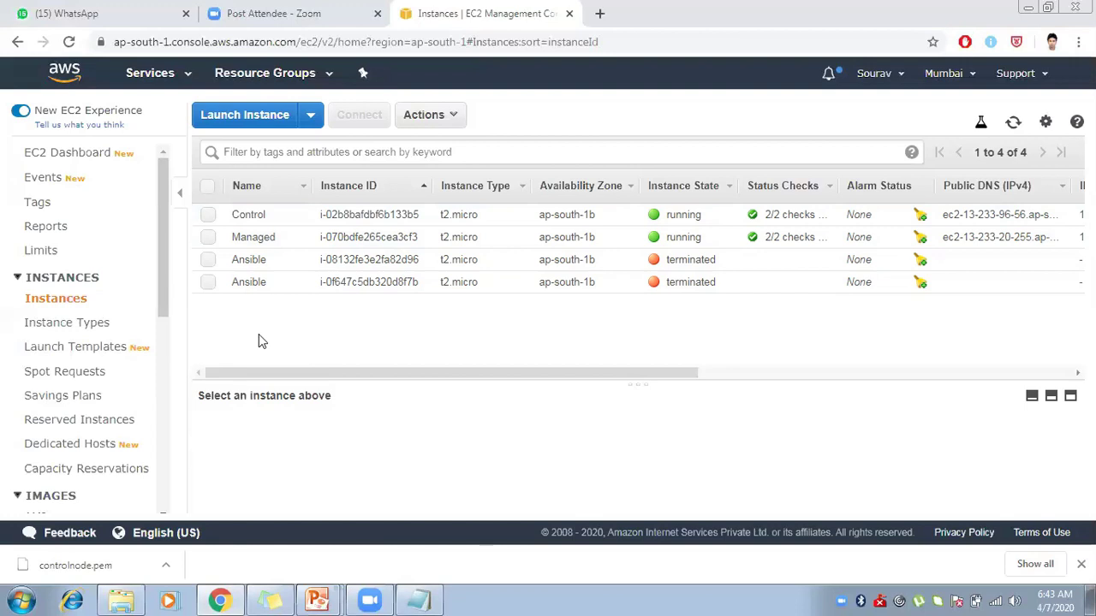
{"action": "left_click", "coordinate": [208, 216]}
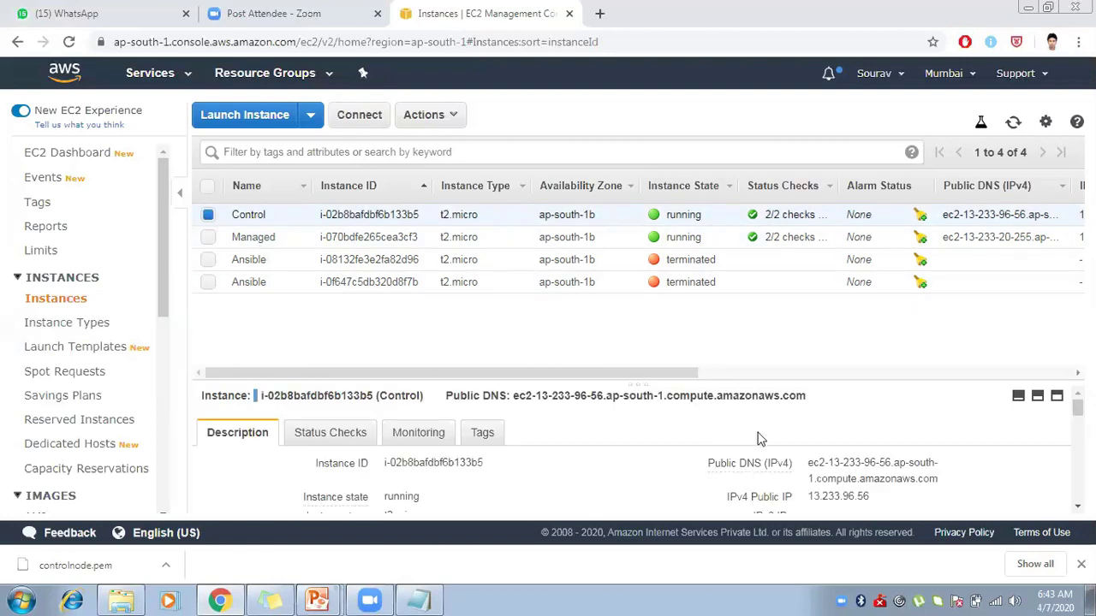
{"action": "left_click", "coordinate": [950, 482]}
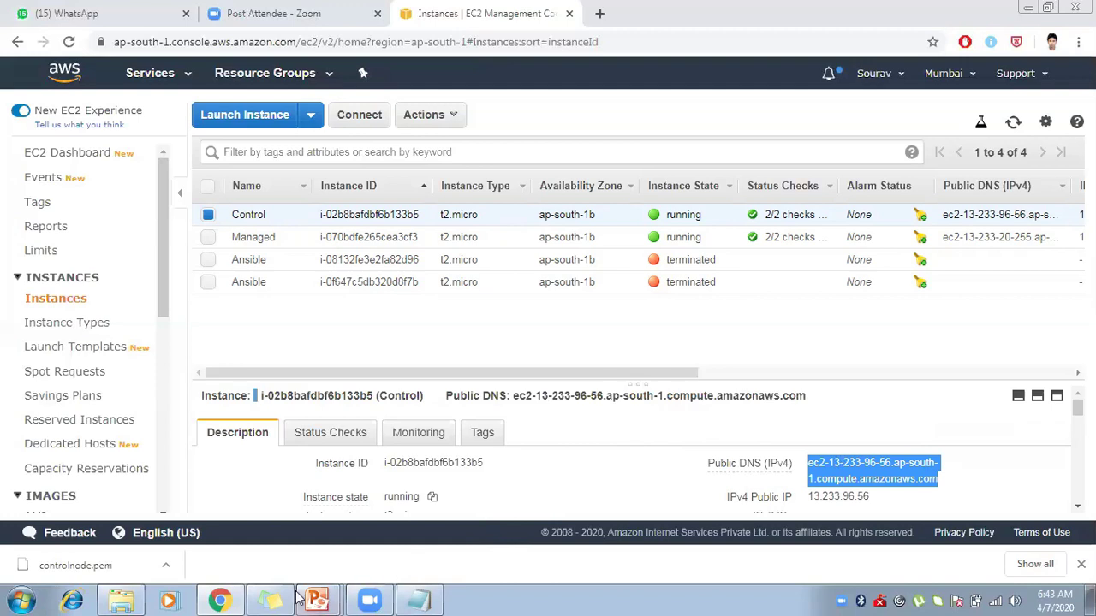
{"action": "left_click", "coordinate": [29, 597]}
Launch PuTTY with the Control instance's DNS as host name and the controlnode private key for authentication
{"action": "type", "text": "p"}
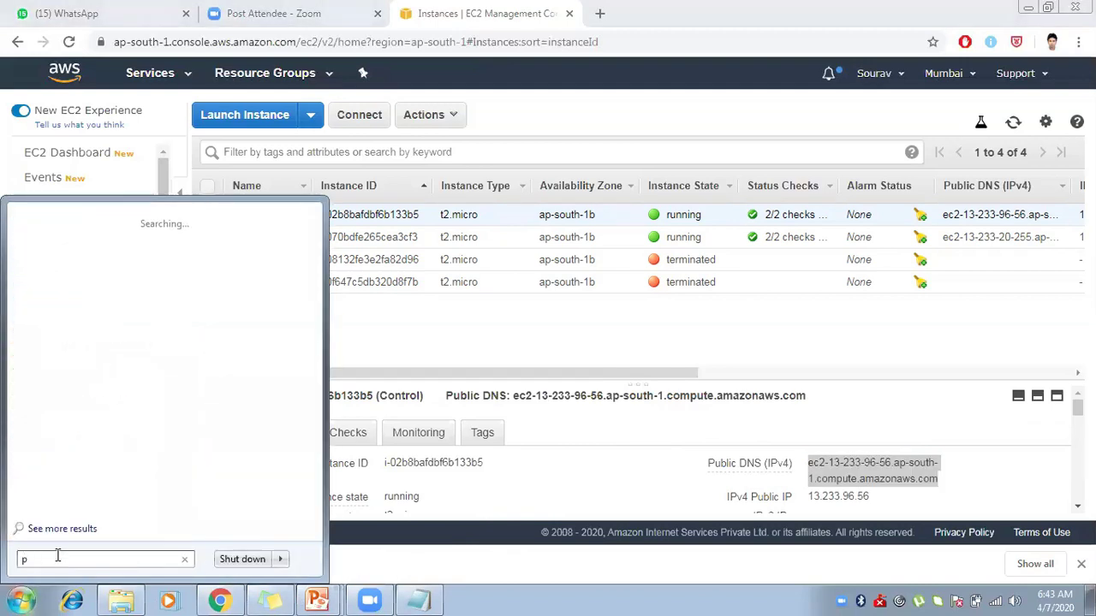
{"action": "type", "text": "utty"}
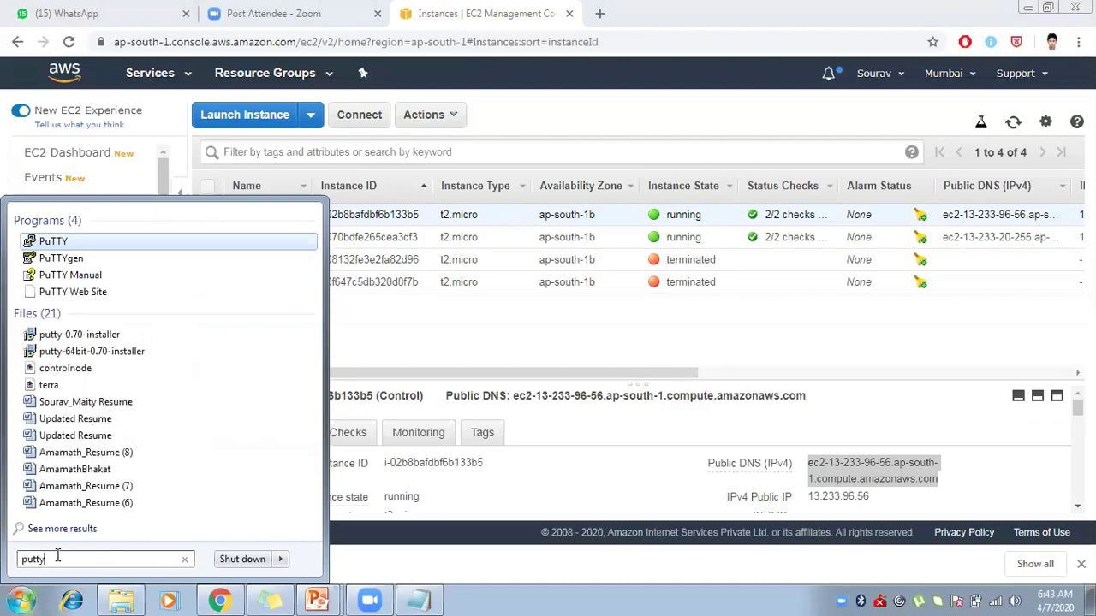
{"action": "key", "text": "Return"}
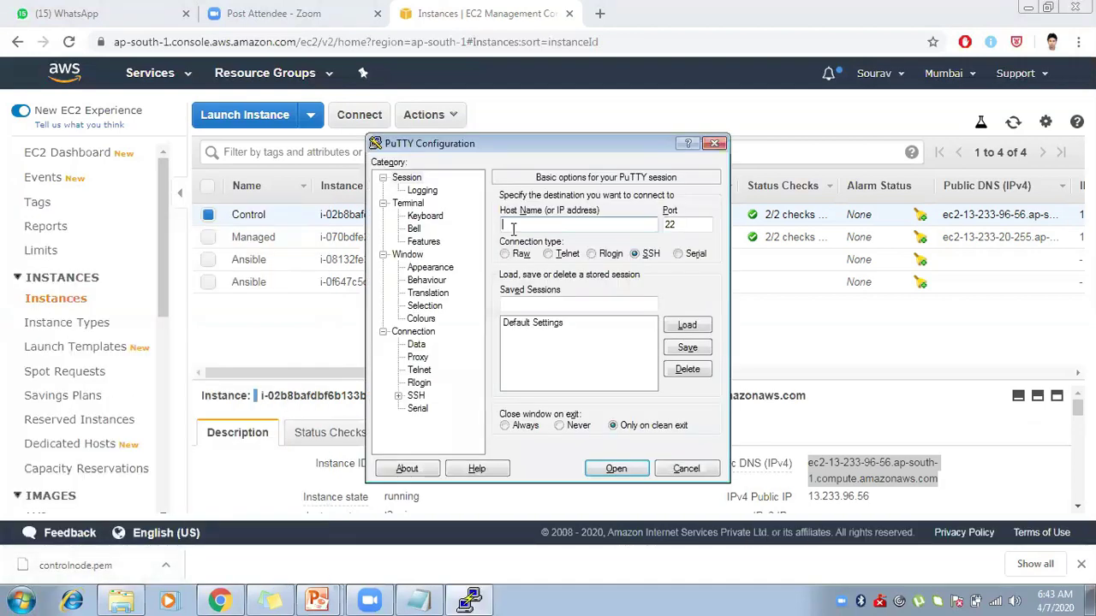
{"action": "key", "text": "ctrl+v"}
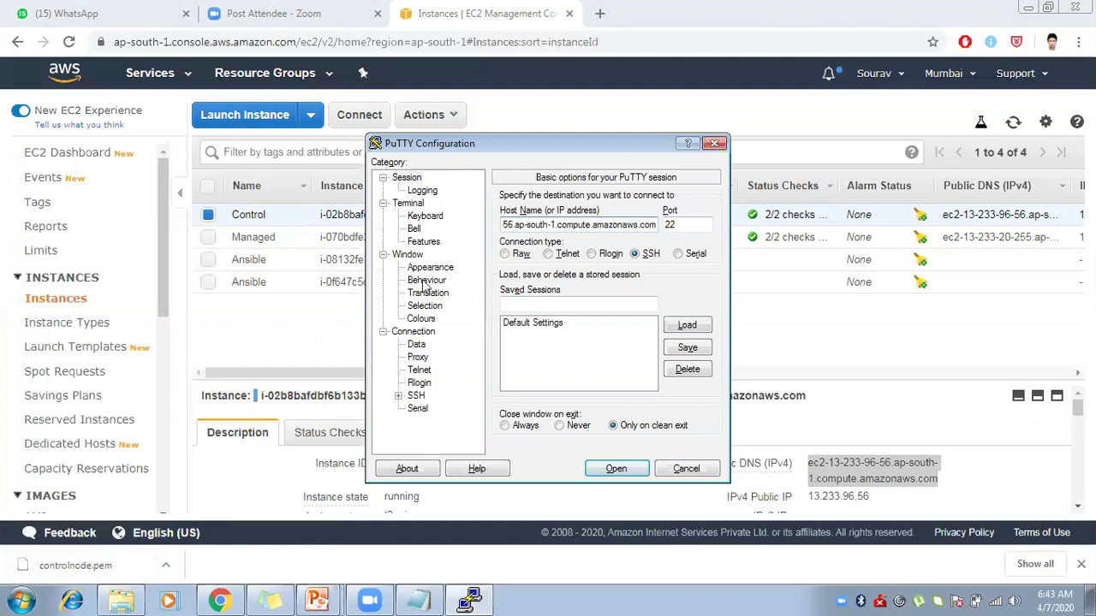
{"action": "left_click", "coordinate": [399, 397]}
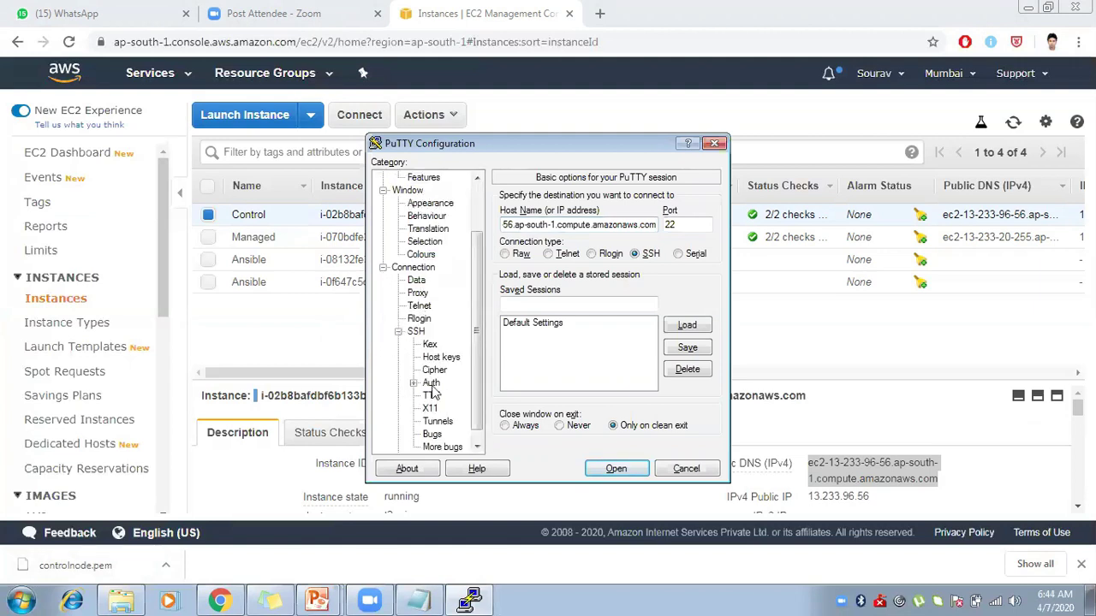
{"action": "left_click", "coordinate": [432, 384]}
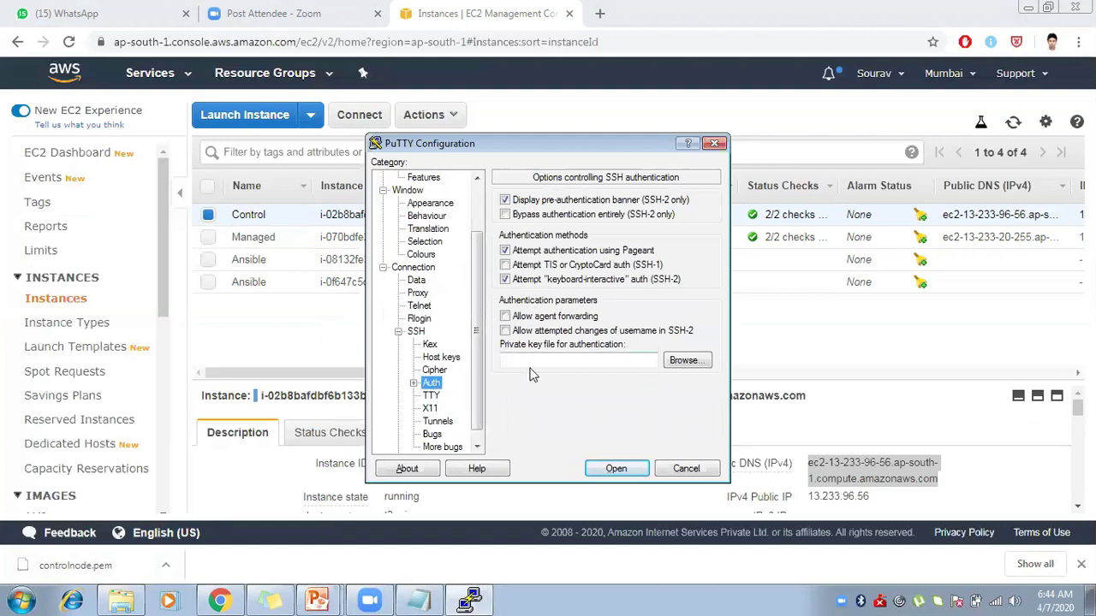
{"action": "left_click", "coordinate": [690, 362]}
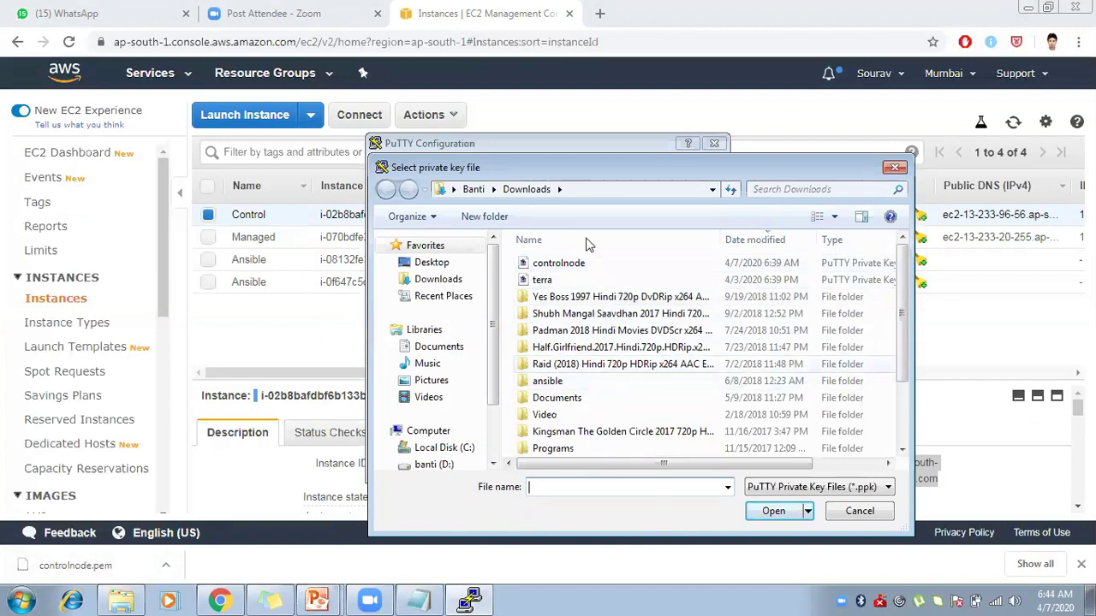
{"action": "left_click", "coordinate": [585, 267]}
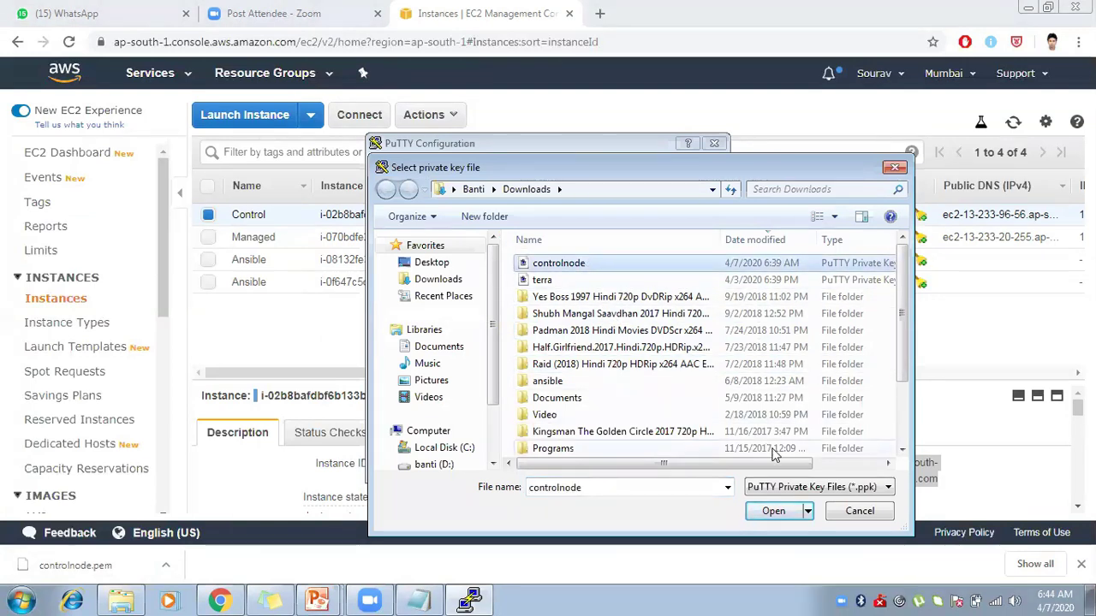
{"action": "left_click", "coordinate": [773, 512]}
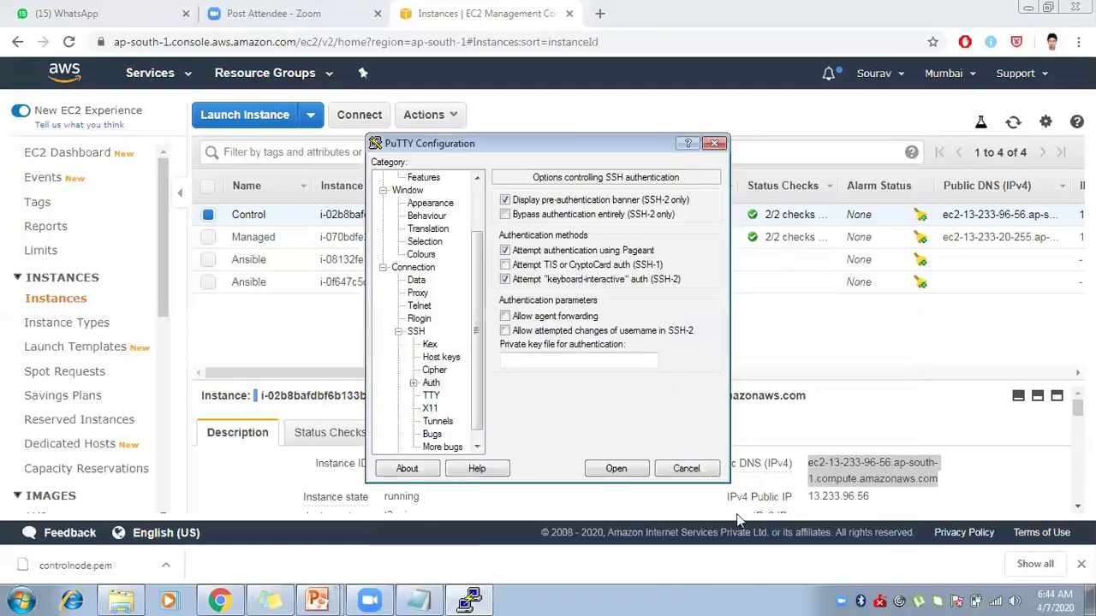
Connect, trust the host key, log in as ec2-user, and become root with sudo su - root
{"action": "left_click", "coordinate": [604, 469]}
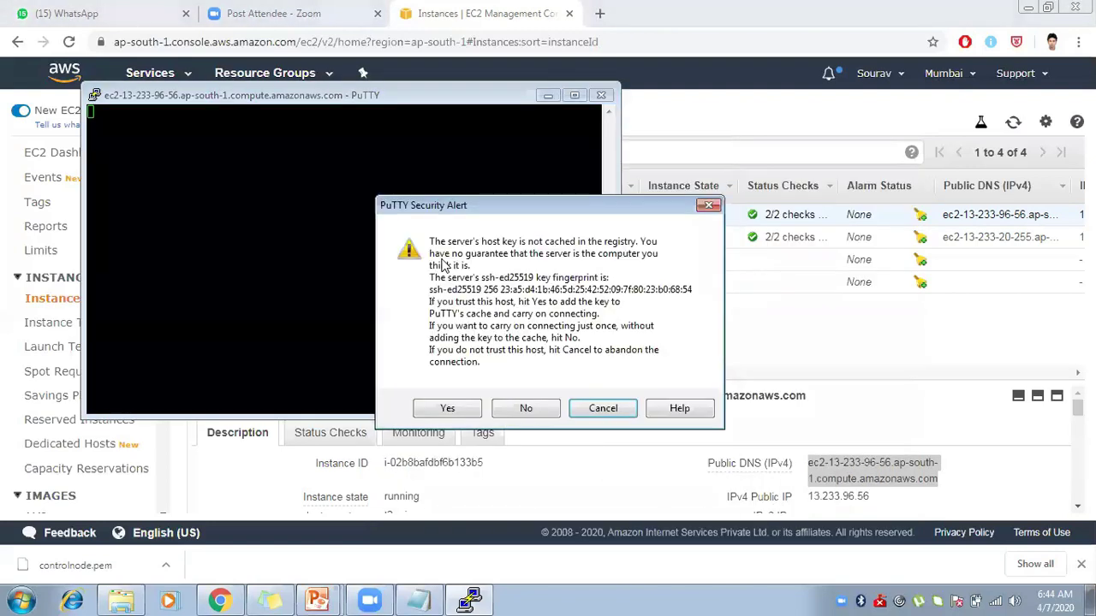
{"action": "left_click", "coordinate": [445, 409]}
{"action": "type", "text": "ec2-user"}
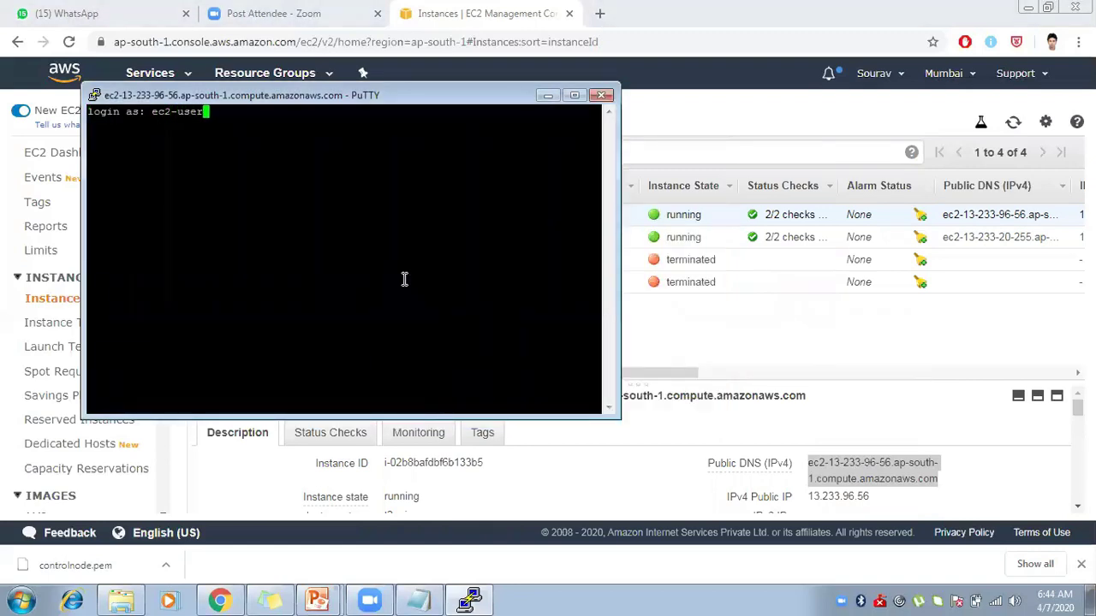
{"action": "key", "text": "Return"}
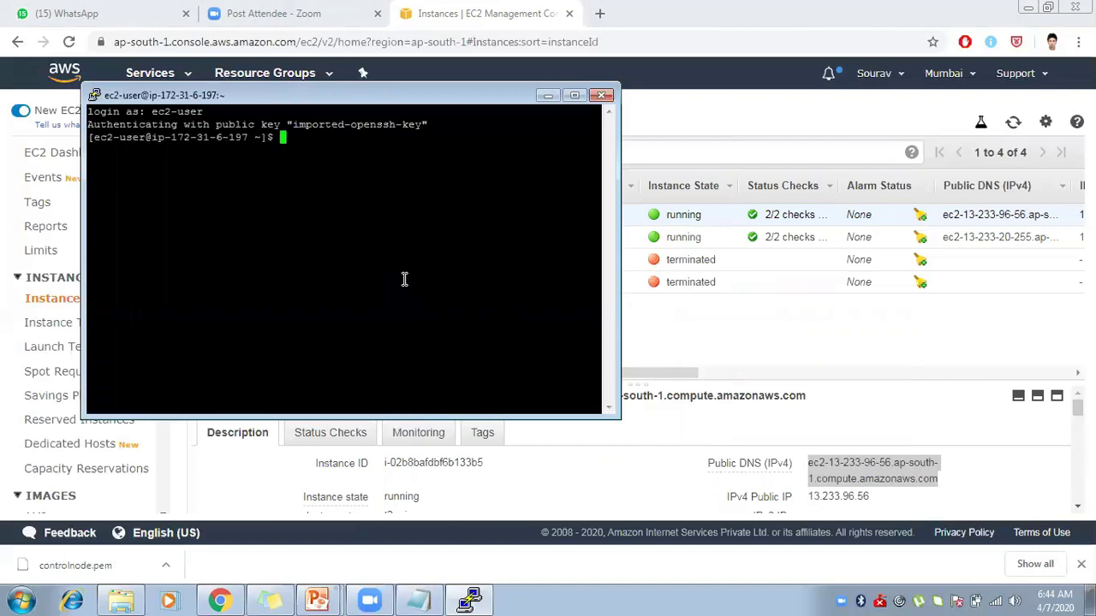
{"action": "type", "text": "sudo su - root"}
{"action": "key", "text": "Return"}
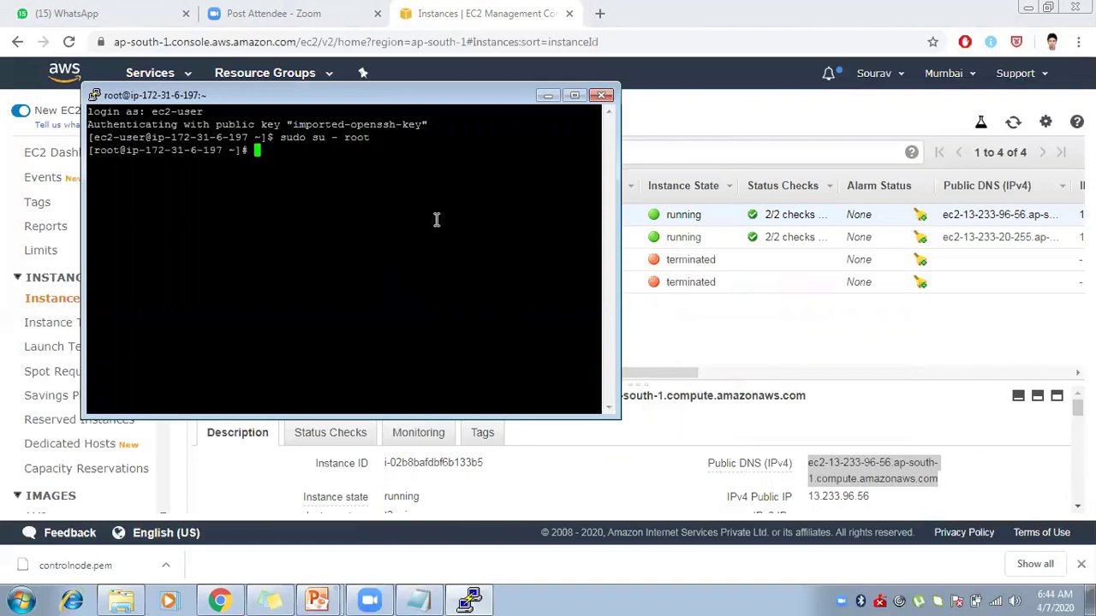
Maximise the terminal and set the connection keepalive interval to 300 seconds
{"action": "left_click", "coordinate": [572, 96]}
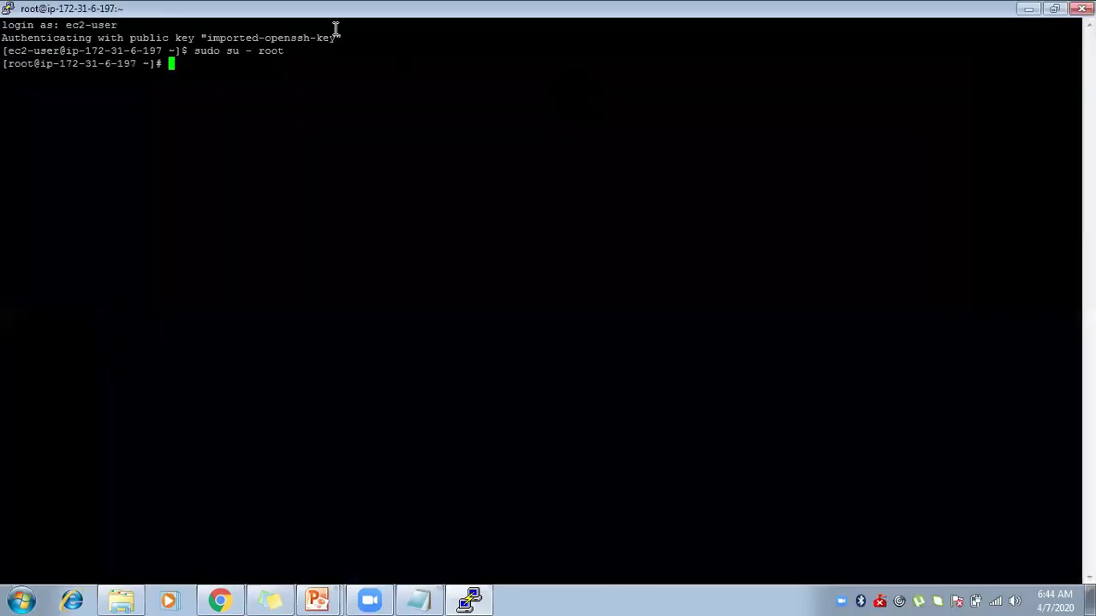
{"action": "right_click", "coordinate": [294, 9]}
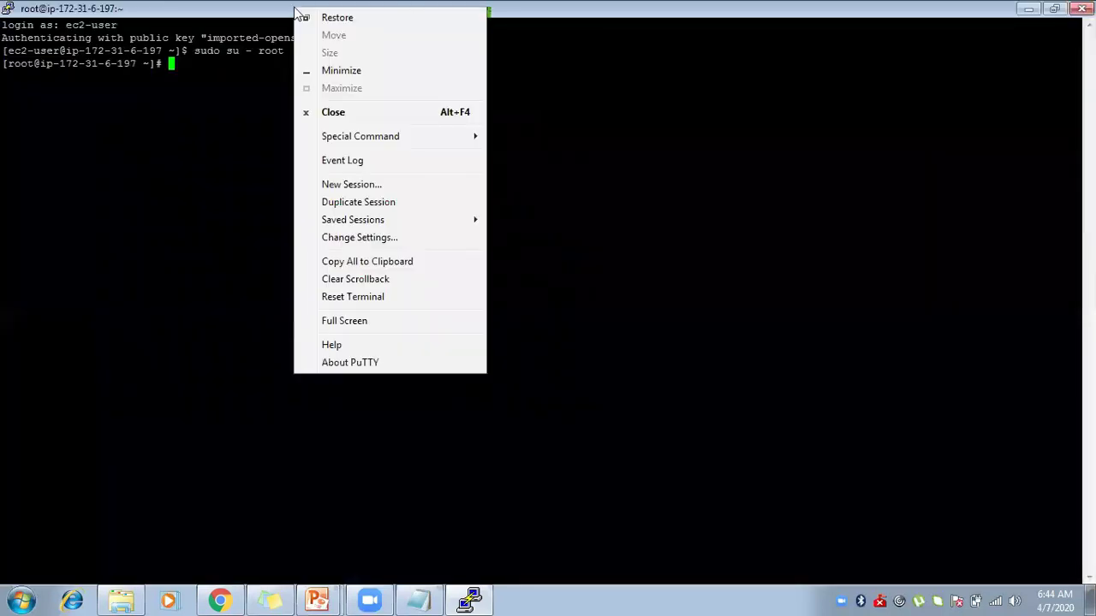
{"action": "left_click", "coordinate": [380, 238]}
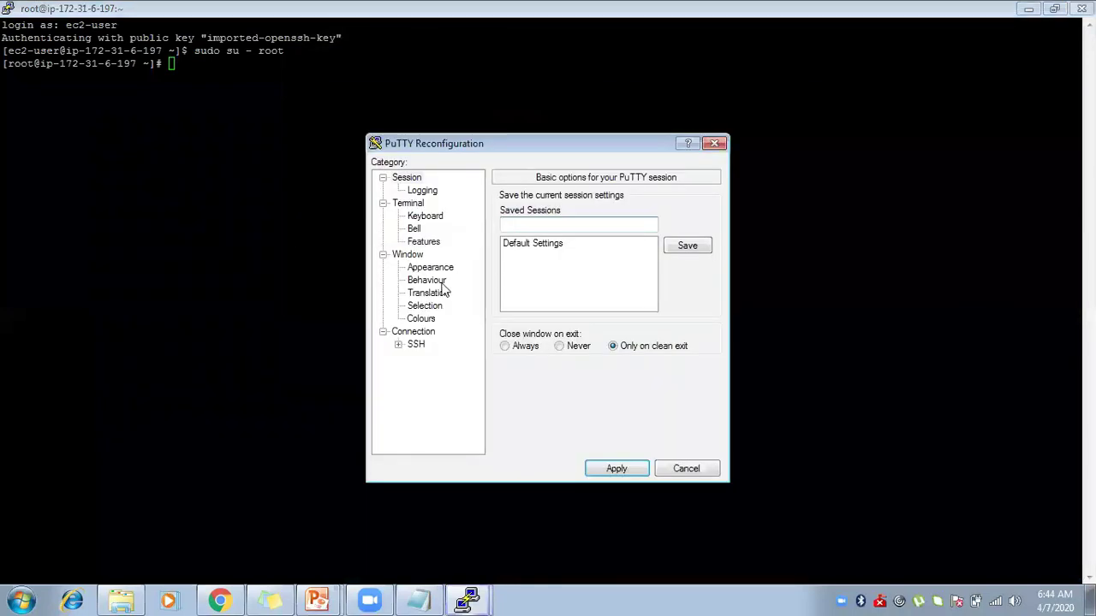
{"action": "left_click", "coordinate": [412, 336]}
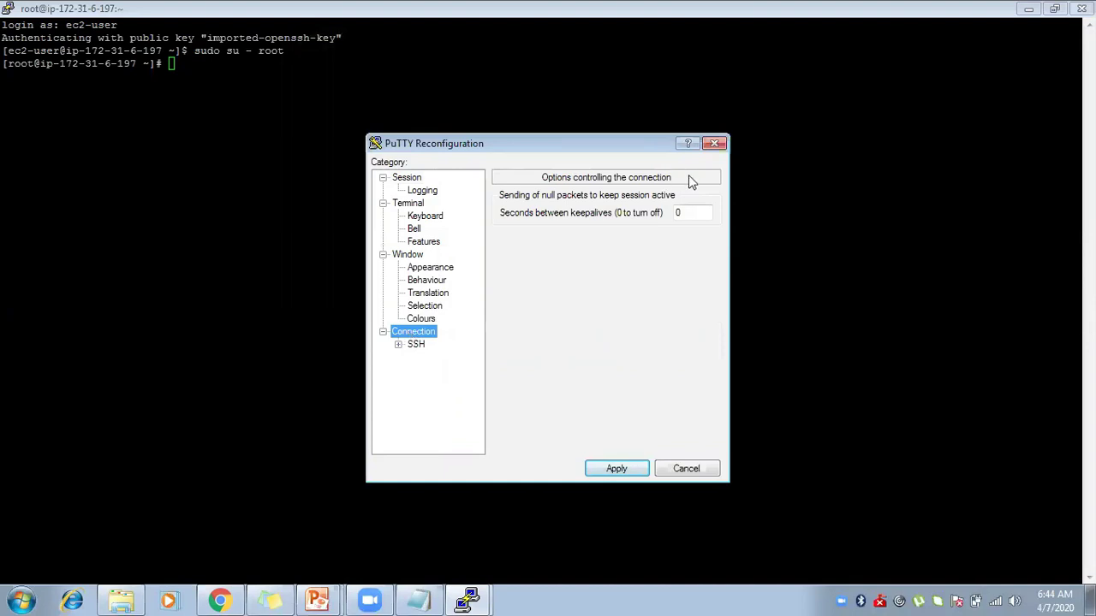
{"action": "left_click", "coordinate": [685, 212]}
{"action": "left_click", "coordinate": [685, 213]}
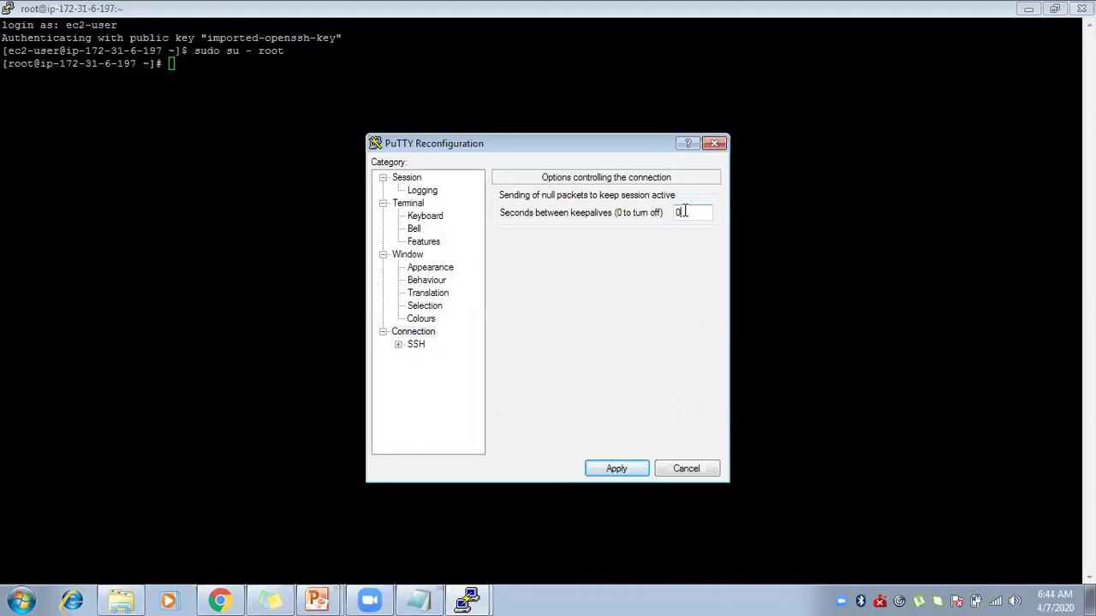
{"action": "key", "text": "BackSpace"}
{"action": "type", "text": "300"}
Change the terminal font to Courier New 16-point and apply the new settings
{"action": "left_click", "coordinate": [407, 256]}
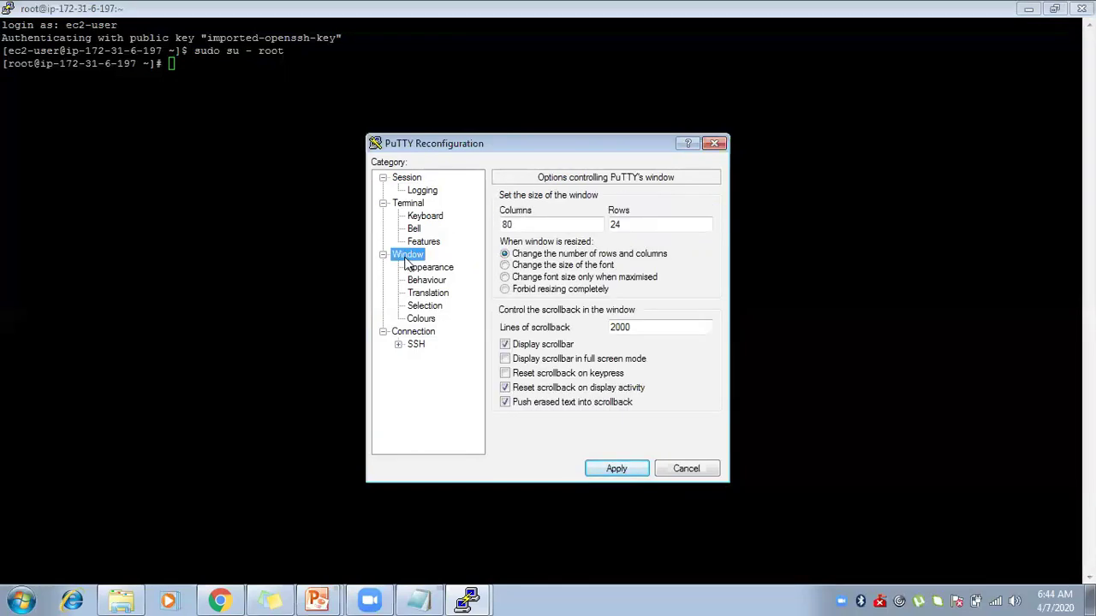
{"action": "left_click", "coordinate": [432, 268]}
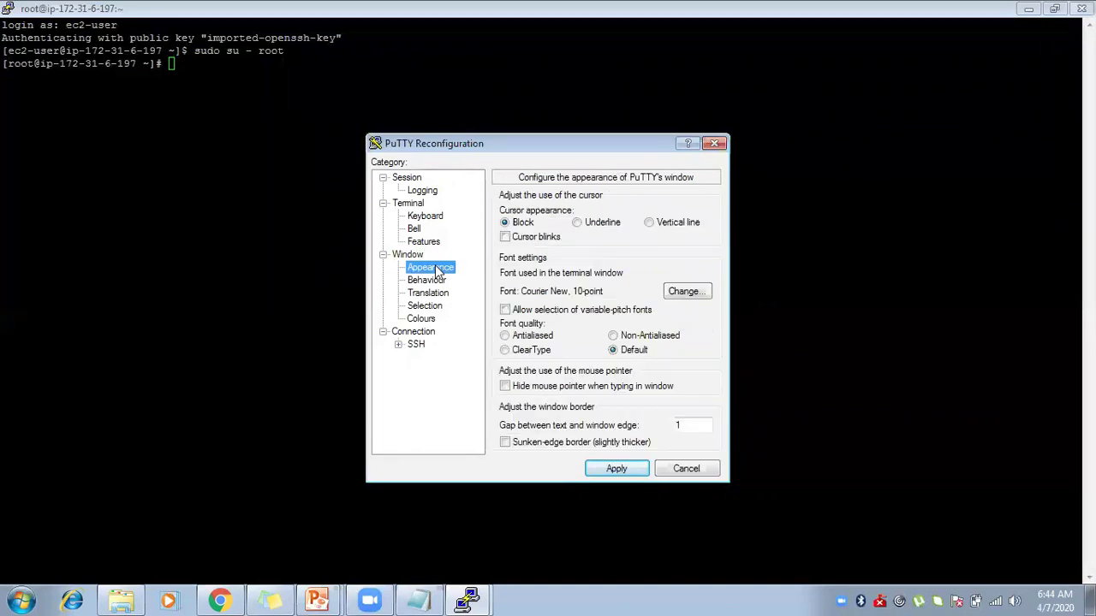
{"action": "left_click", "coordinate": [698, 296]}
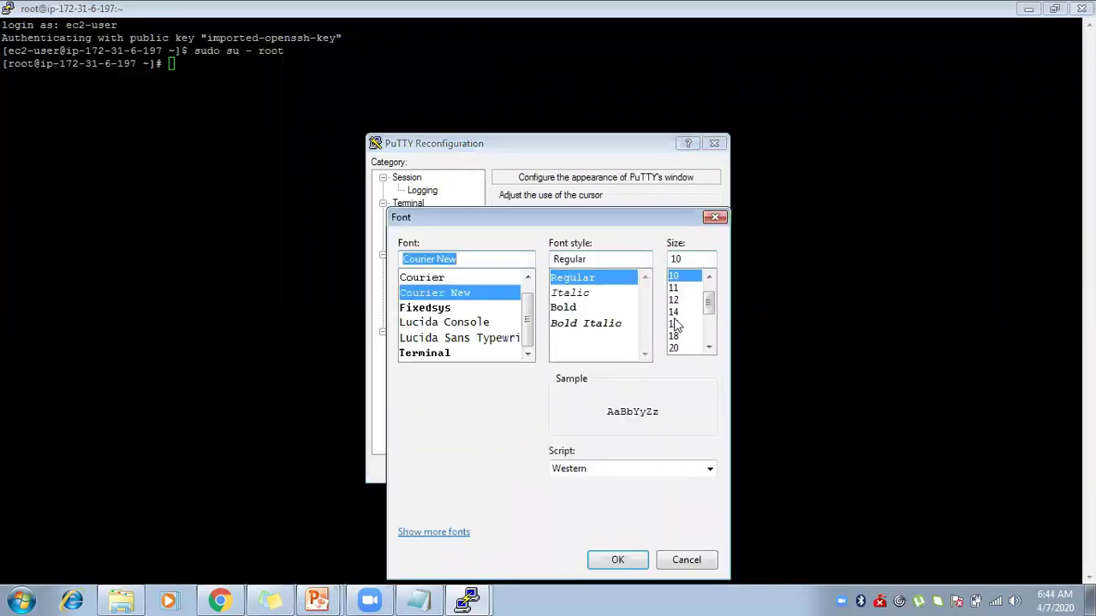
{"action": "left_click", "coordinate": [674, 324]}
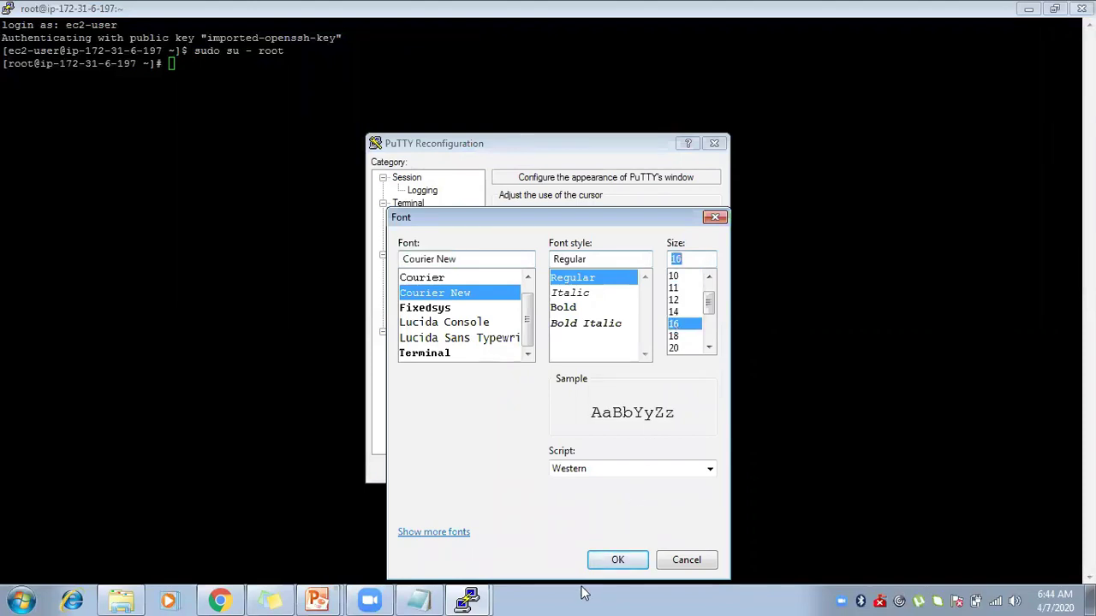
{"action": "left_click", "coordinate": [610, 563]}
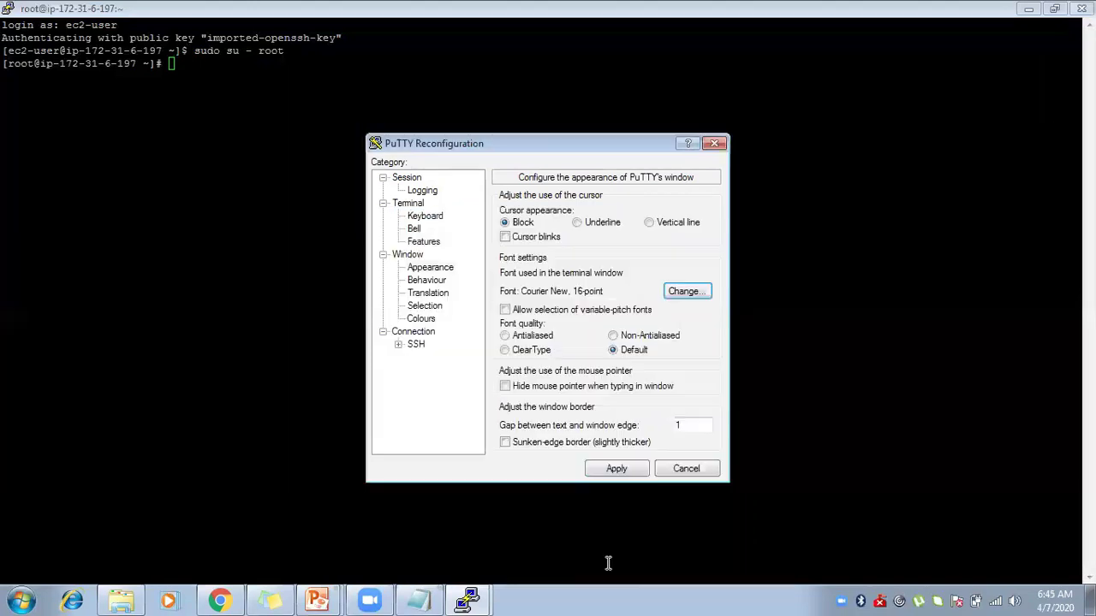
{"action": "left_click", "coordinate": [626, 473]}
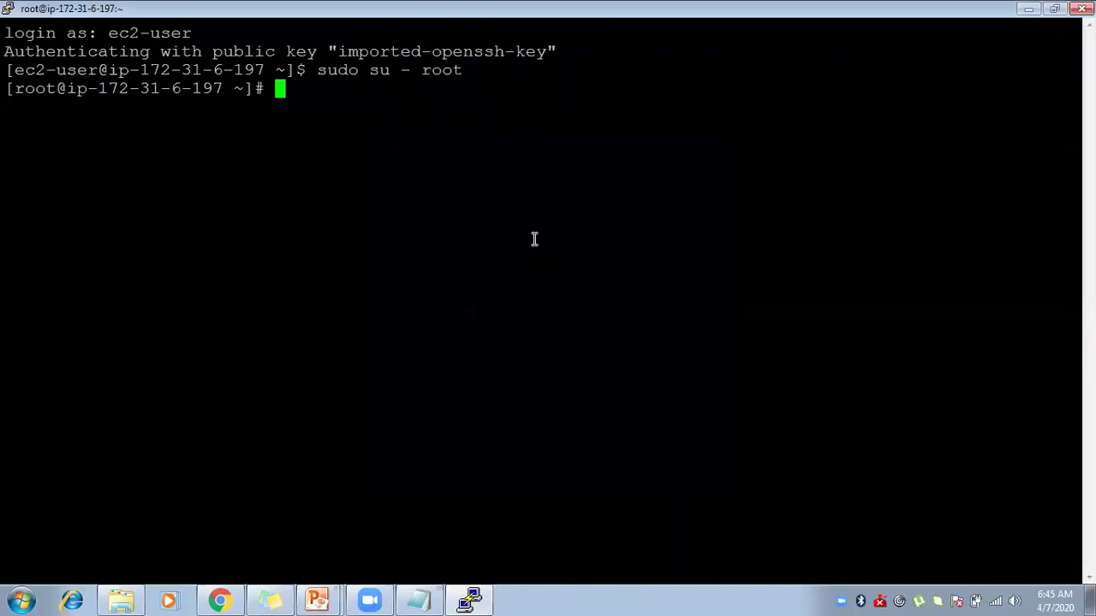
Clear the terminal with Ctrl+L so only one fresh root prompt remains
{"action": "key", "text": "ctrl+l"}
{"action": "key", "text": "Return"}
{"action": "key", "text": "Return"}
{"action": "key", "text": "Return"}
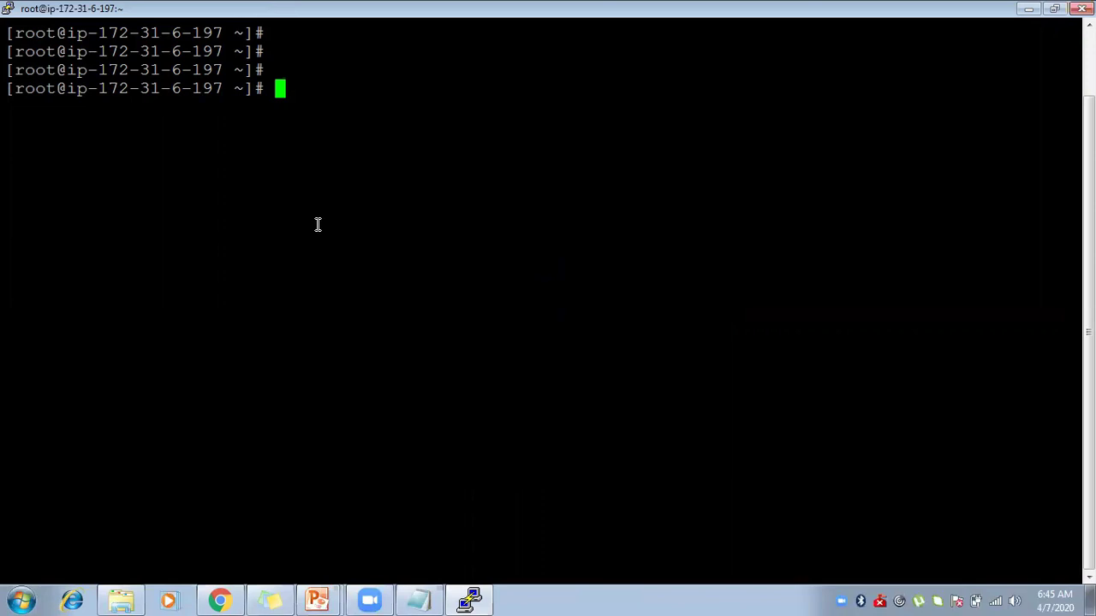
{"action": "key", "text": "ctrl+l"}
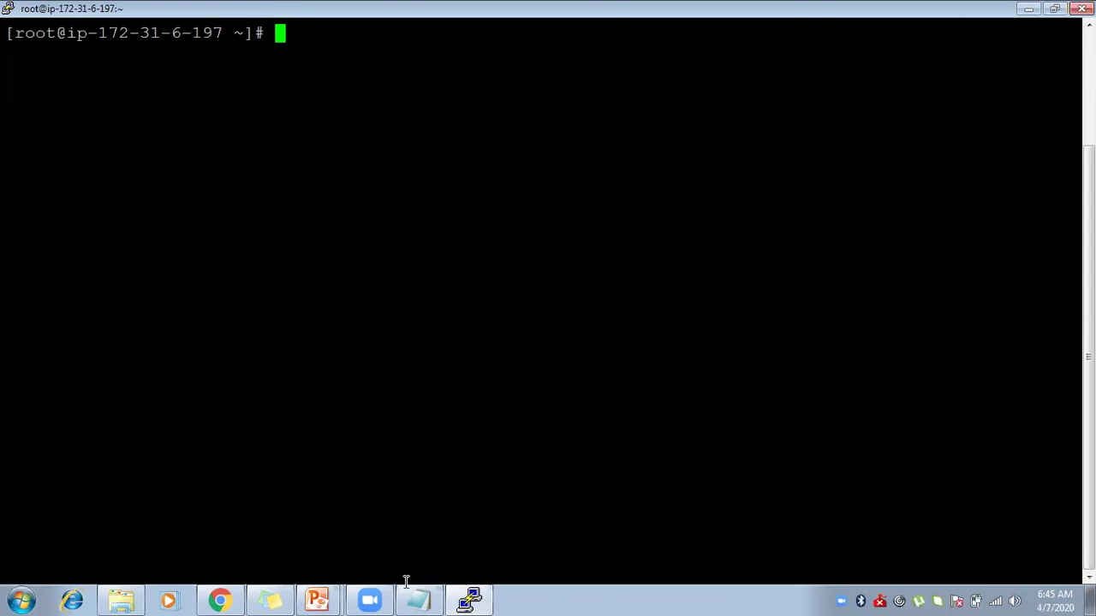
{"action": "double_click", "coordinate": [423, 263]}
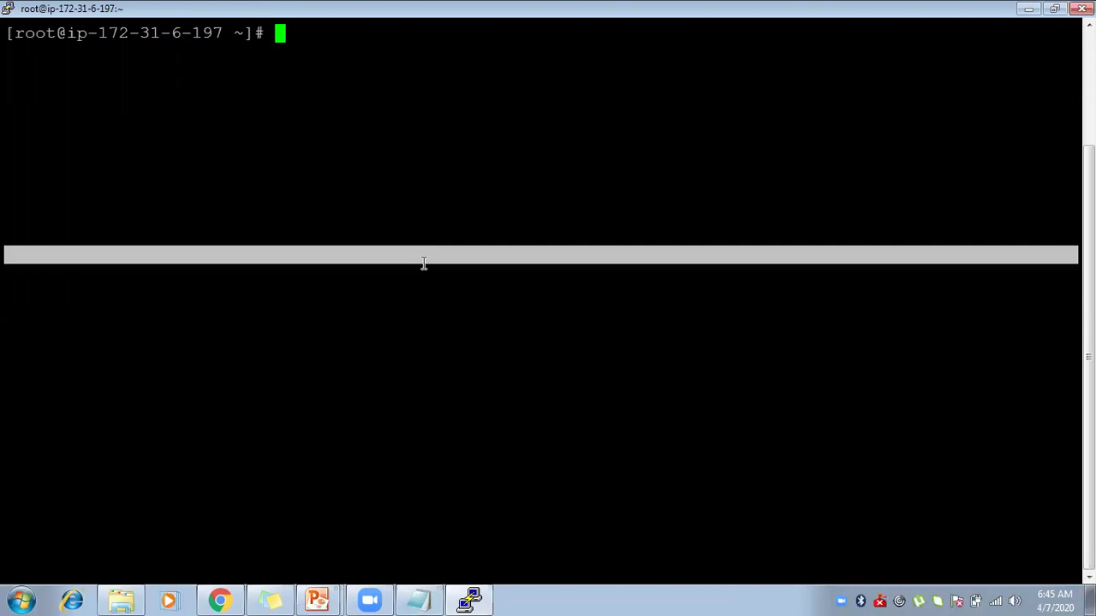
Run yum install ansible, see 'No package ansible available', and clear the screen
{"action": "type", "text": "yum in"}
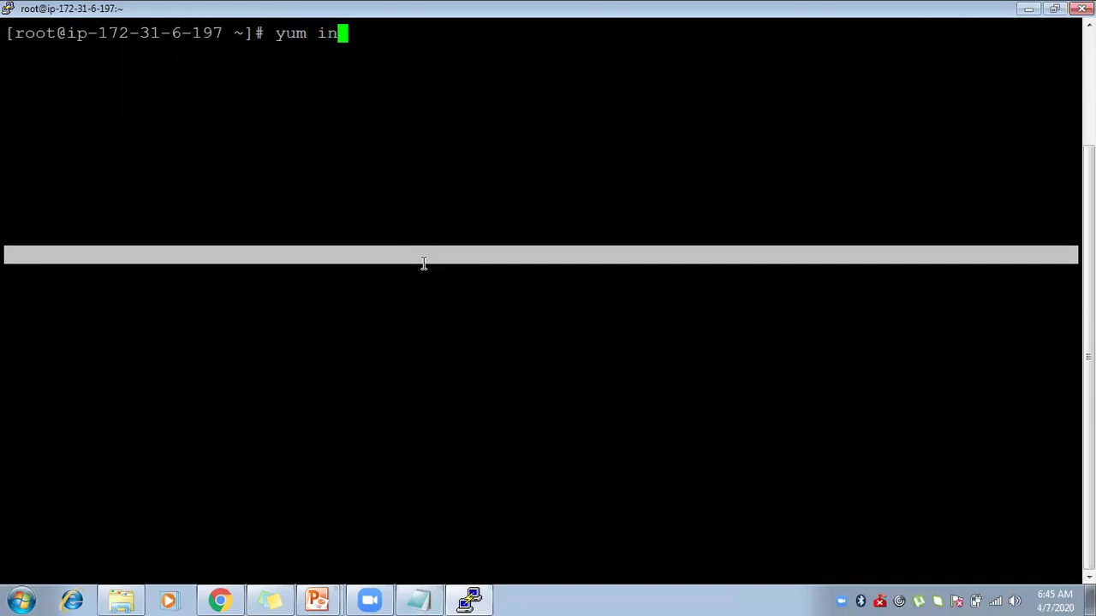
{"action": "type", "text": "stall ansib"}
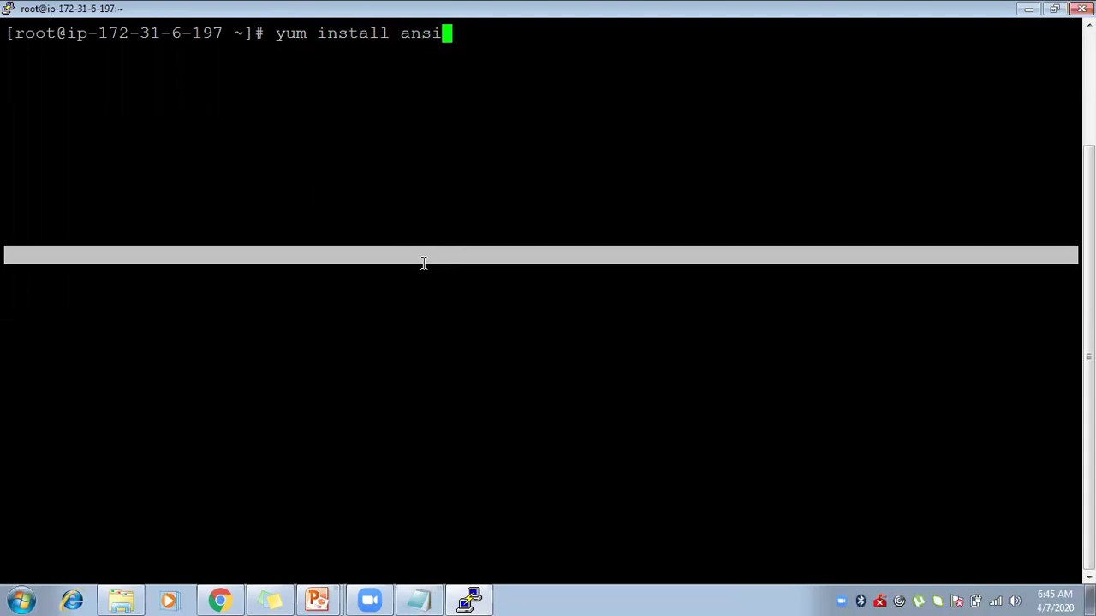
{"action": "type", "text": "ble"}
{"action": "key", "text": "Return"}
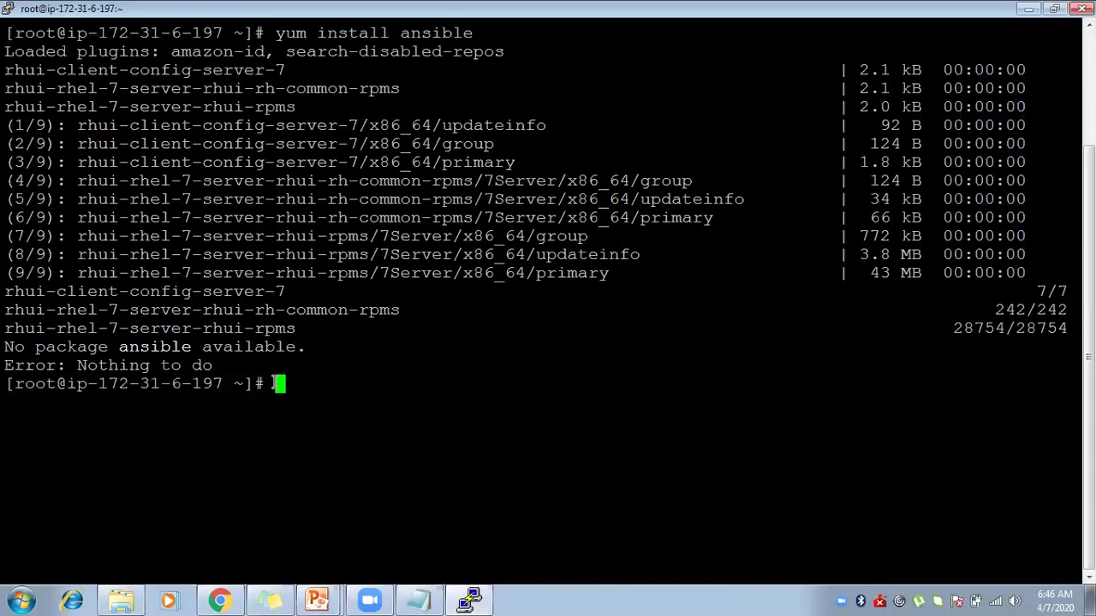
{"action": "key", "text": "ctrl+l"}
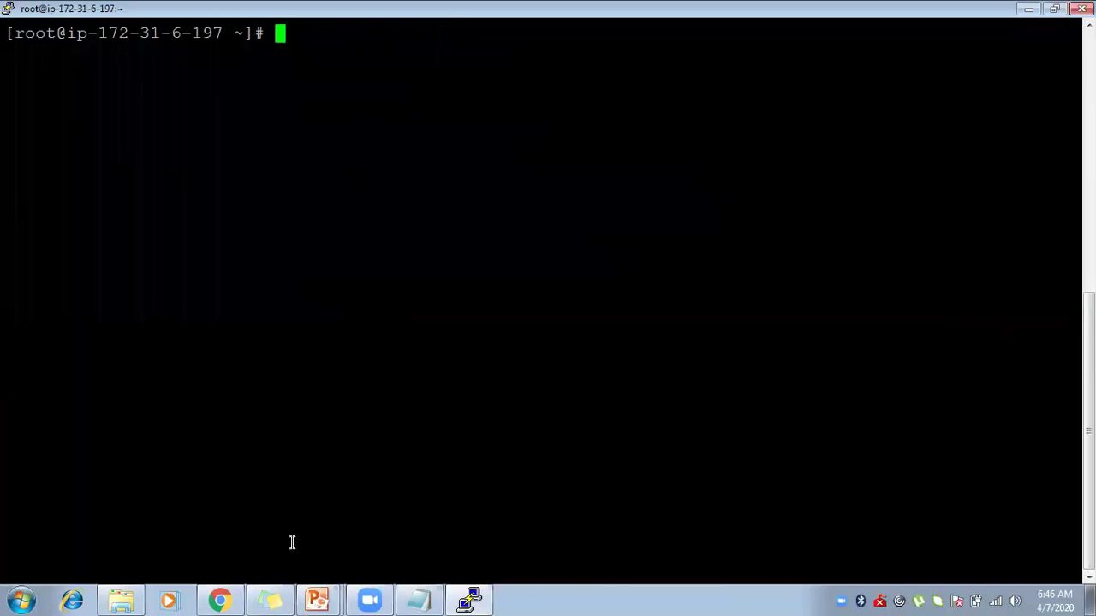
Search Google in a new browser tab for 'epel repo for rhel 7'
{"action": "left_click", "coordinate": [223, 597]}
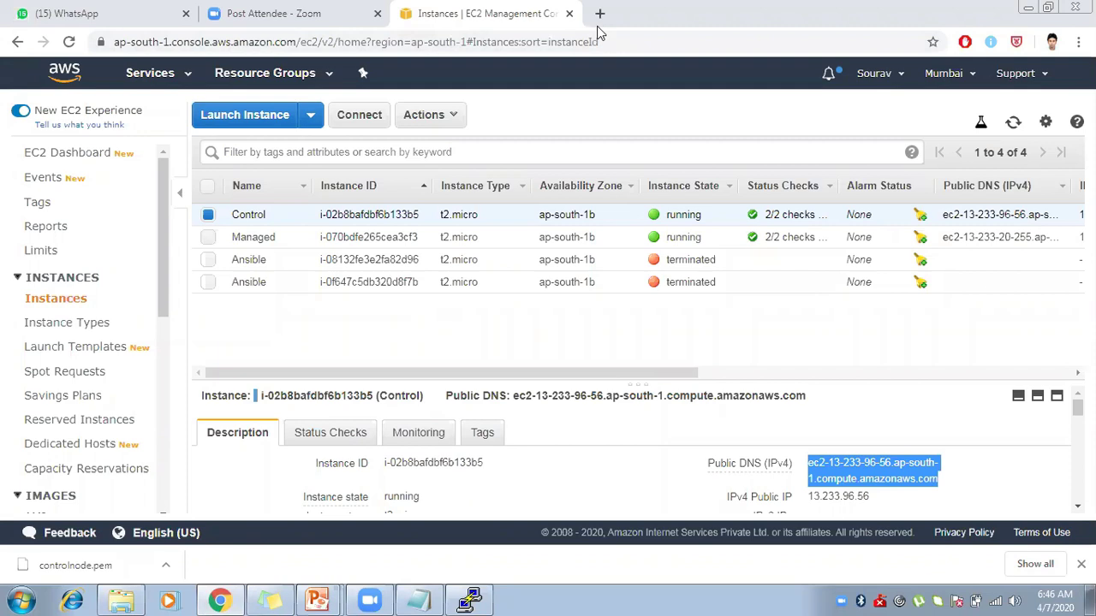
{"action": "left_click", "coordinate": [600, 14]}
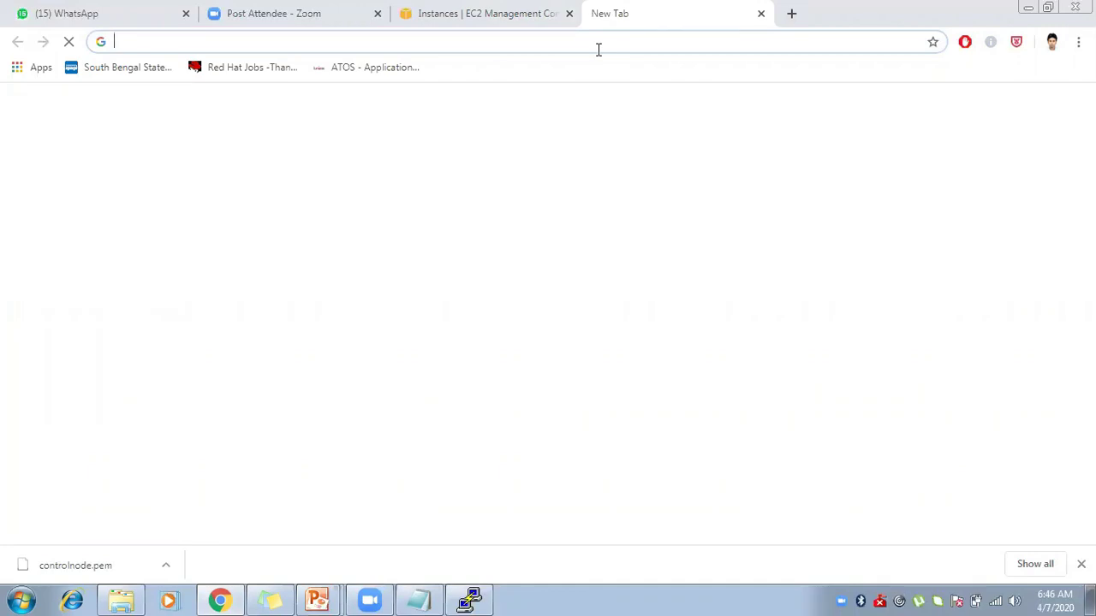
{"action": "type", "text": "epel "}
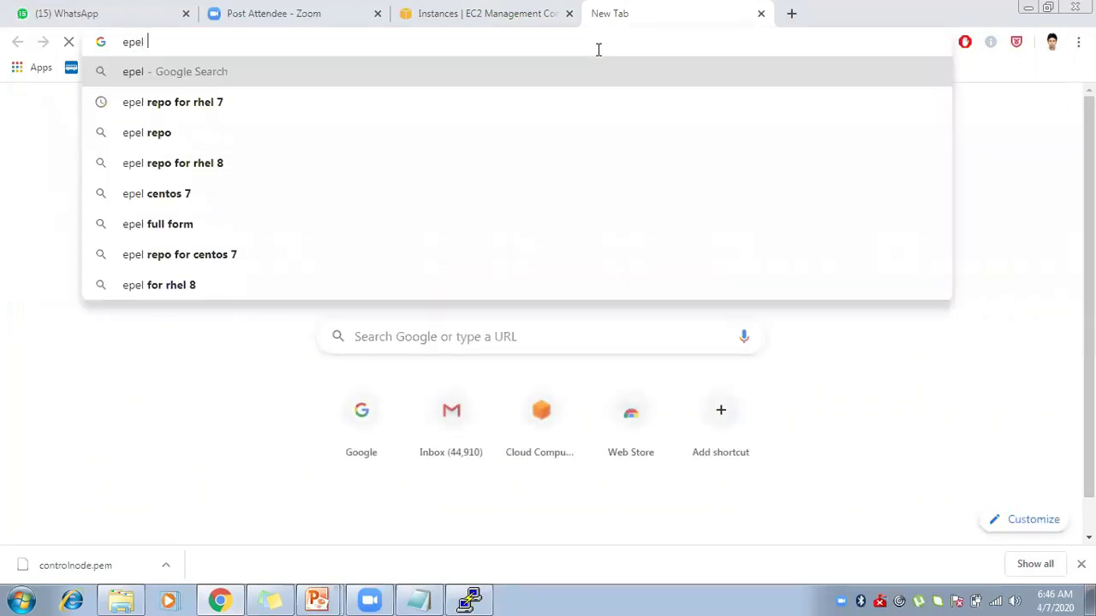
{"action": "type", "text": "repo"}
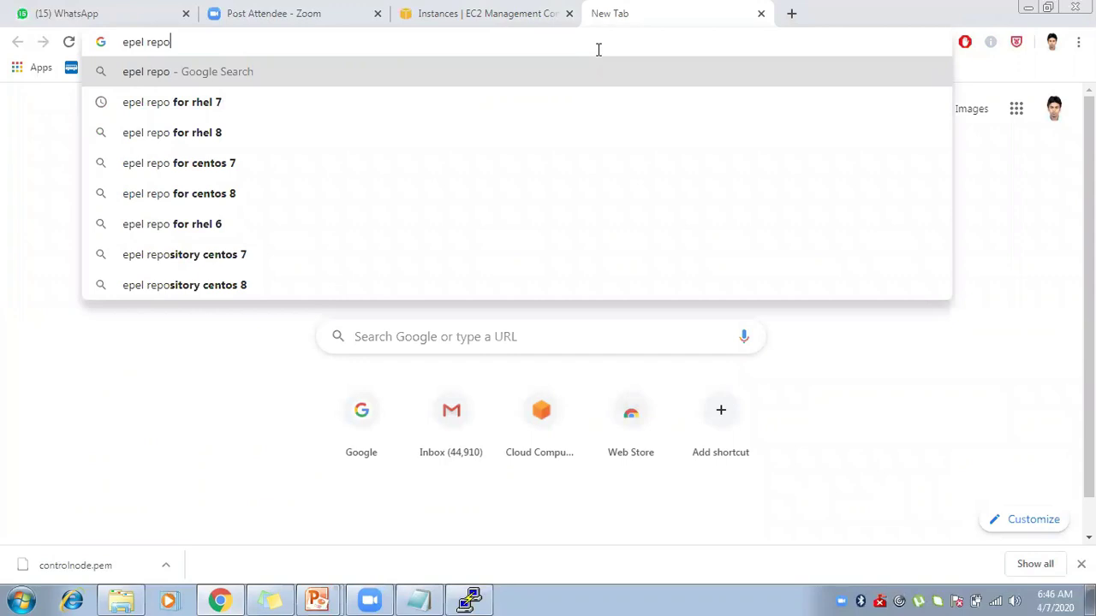
{"action": "type", "text": " or"}
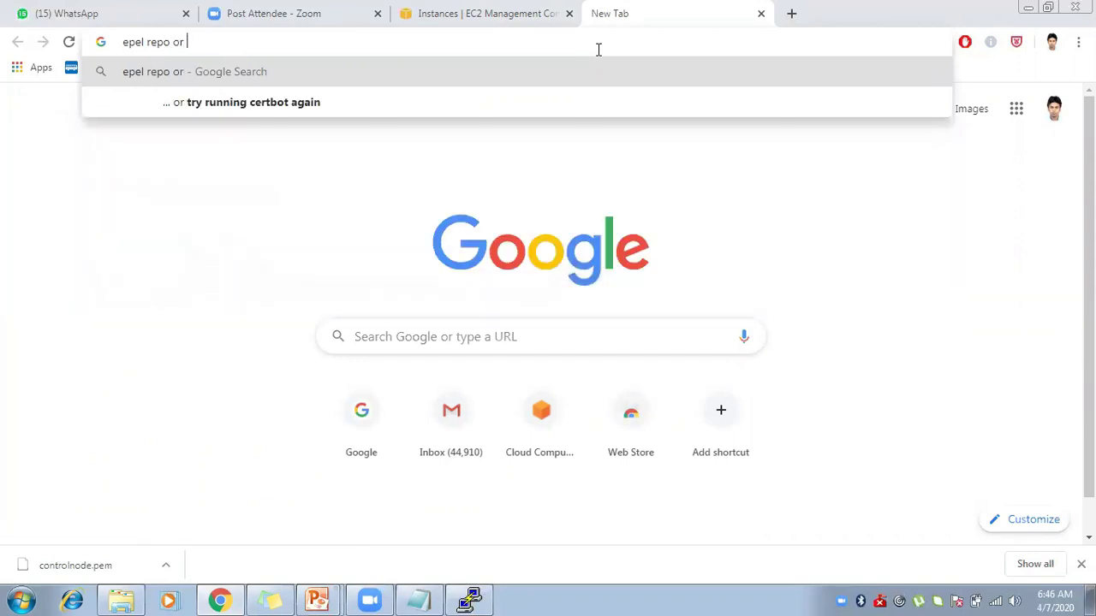
{"action": "key", "text": "BackSpace"}
{"action": "key", "text": "BackSpace"}
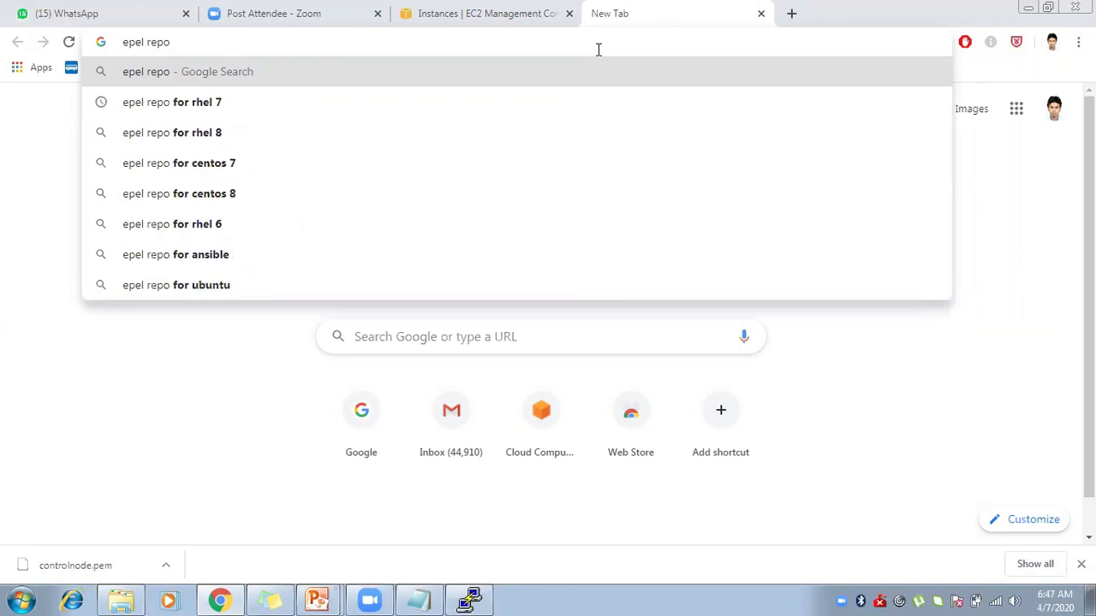
{"action": "type", "text": "f"}
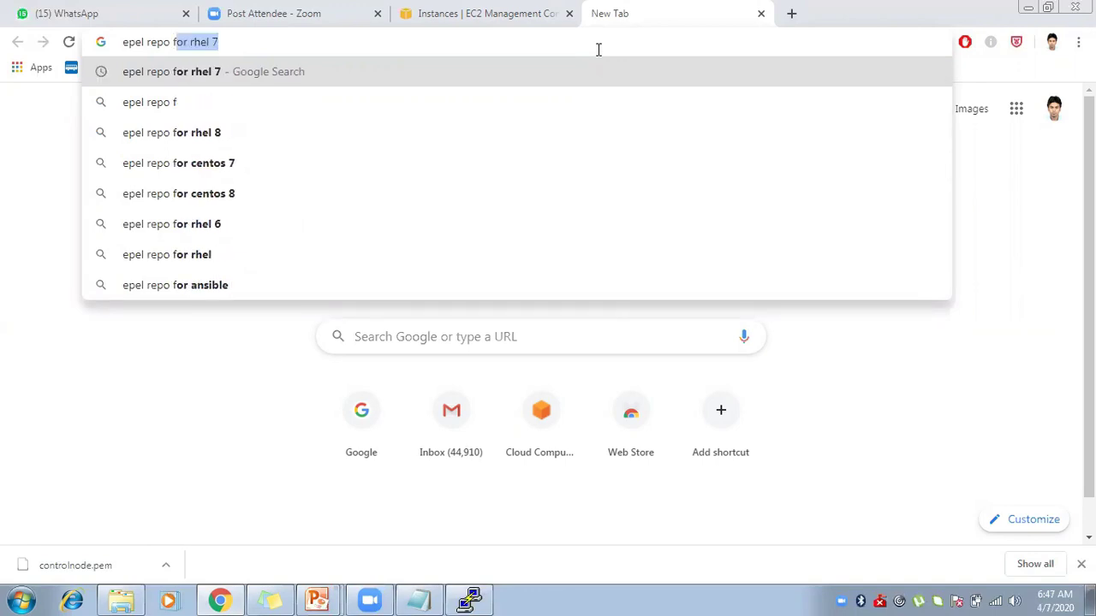
{"action": "key", "text": "Right"}
{"action": "key", "text": "Return"}
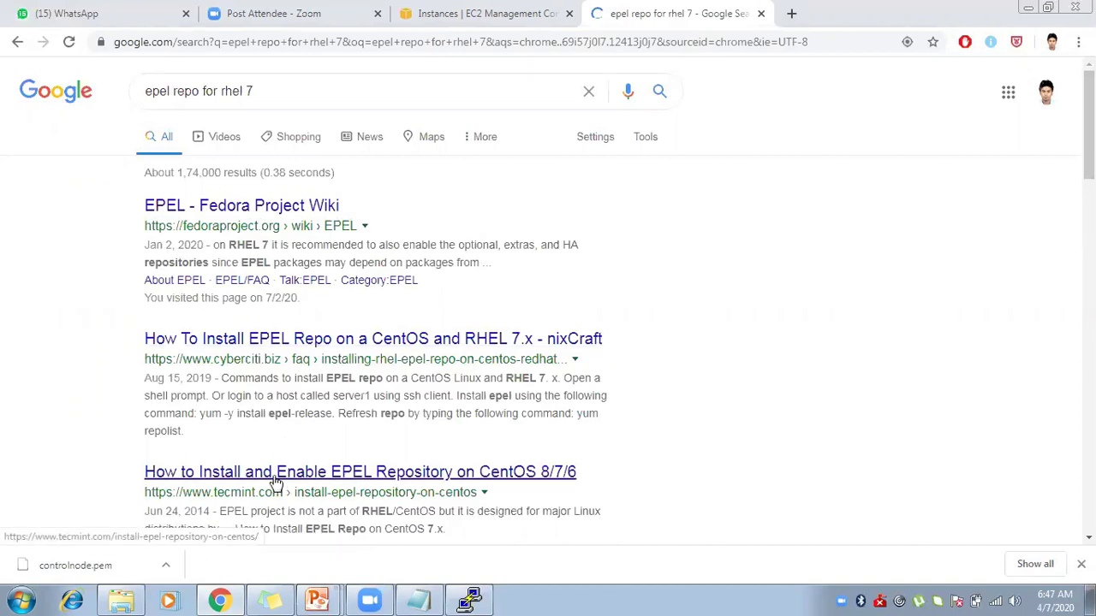
Open the nixCraft article and select its wget command for epel-release-latest-7.noarch.rpm
{"action": "right_click", "coordinate": [337, 339]}
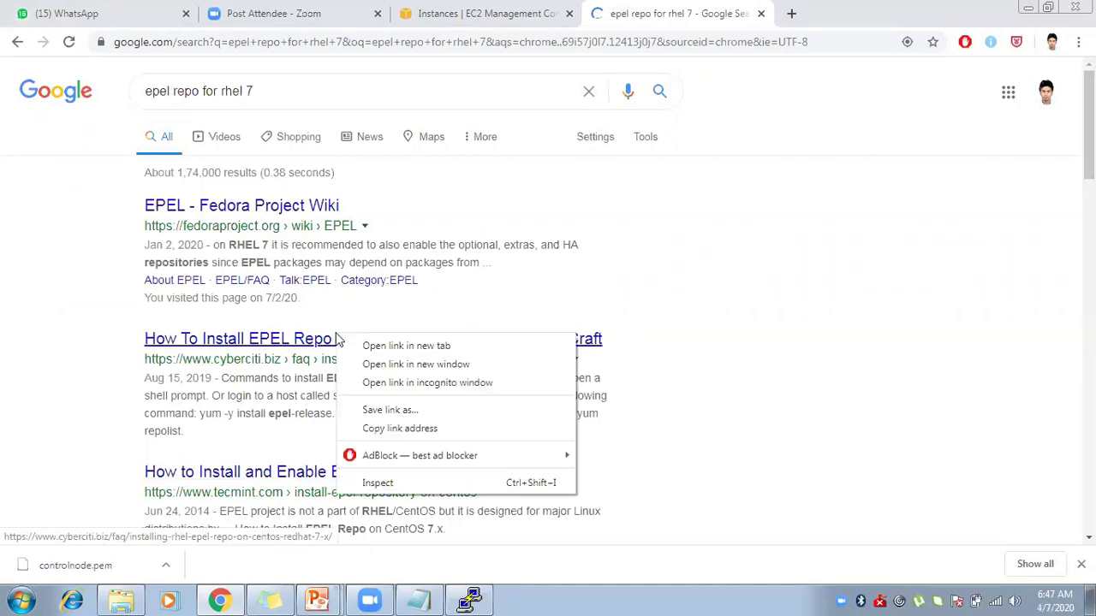
{"action": "key", "text": "Escape"}
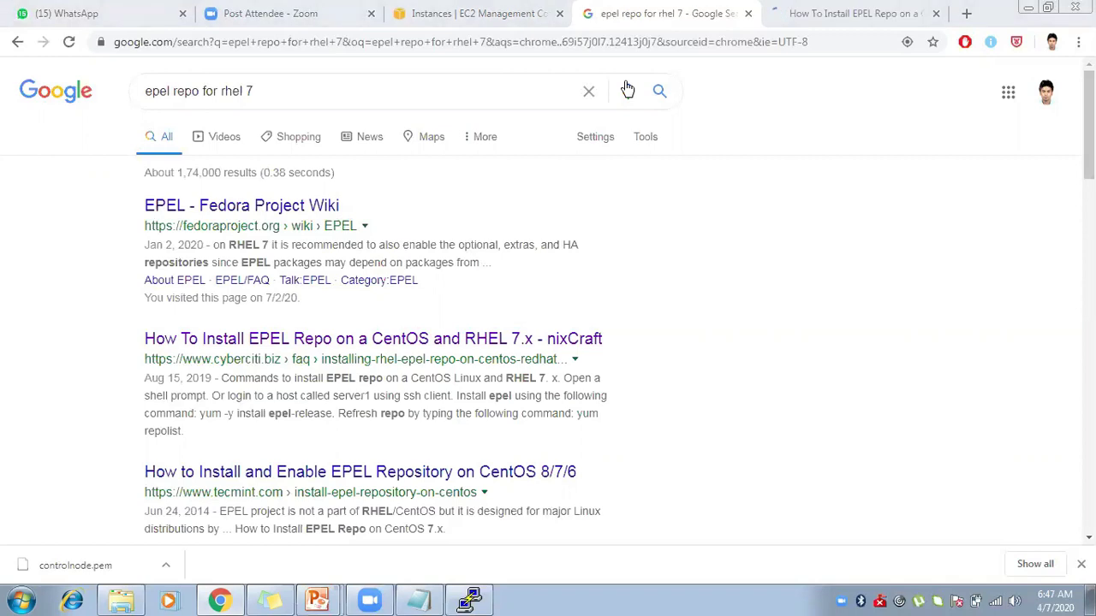
{"action": "key", "text": "ctrl+Tab"}
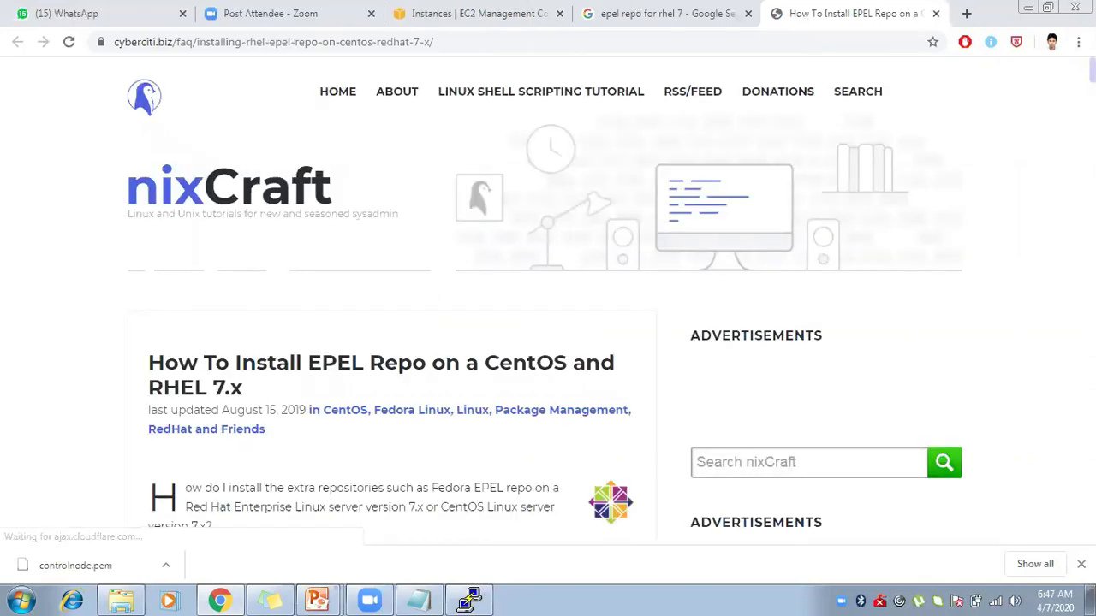
{"action": "scroll", "coordinate": [548, 300], "scroll_direction": "down", "scroll_amount": 3}
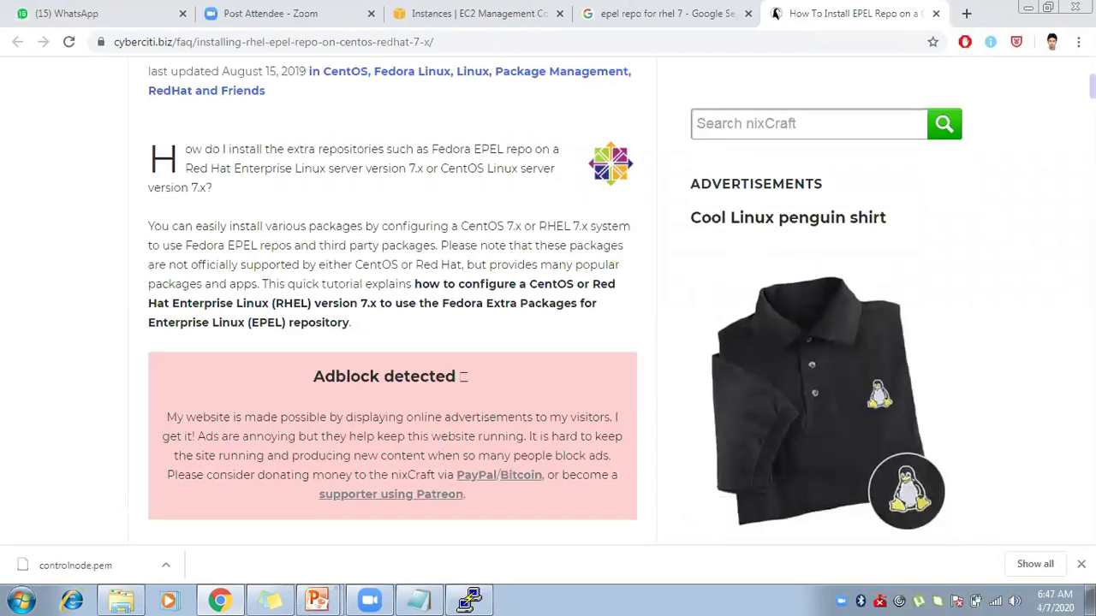
{"action": "scroll", "coordinate": [392, 300], "scroll_direction": "down", "scroll_amount": 8}
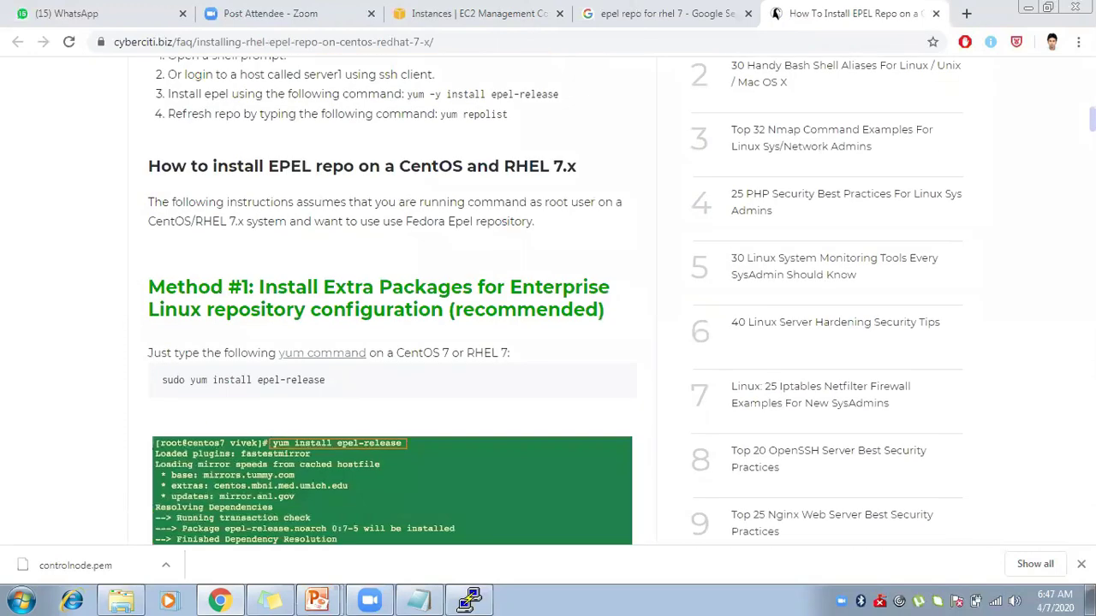
{"action": "scroll", "coordinate": [393, 300], "scroll_direction": "down", "scroll_amount": 6}
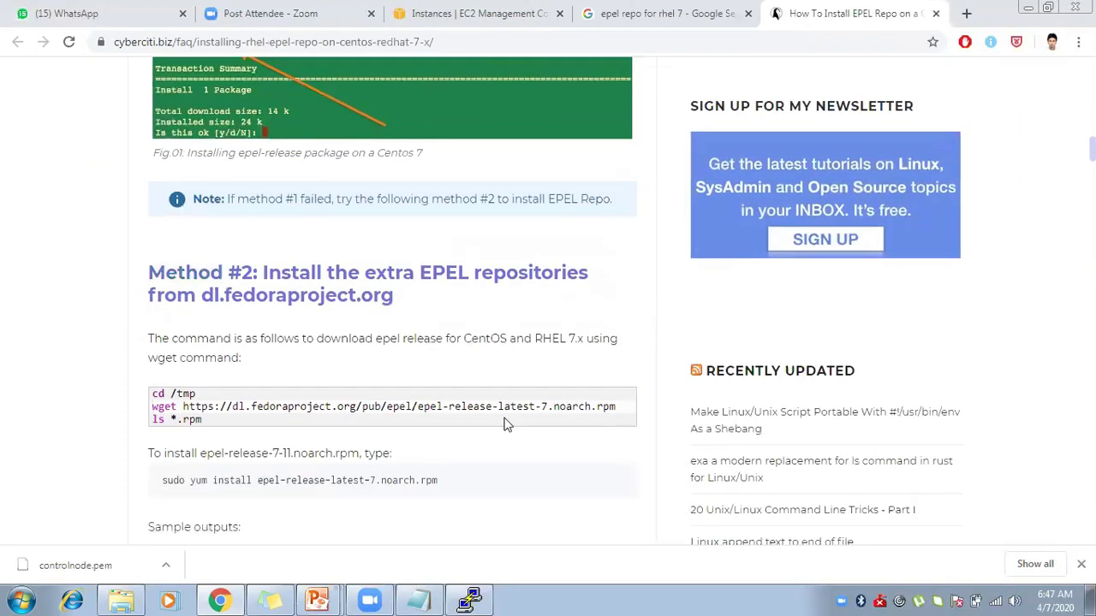
{"action": "left_click_drag", "start_coordinate": [153, 407], "coordinate": [616, 407]}
{"action": "key", "text": "ctrl+c"}
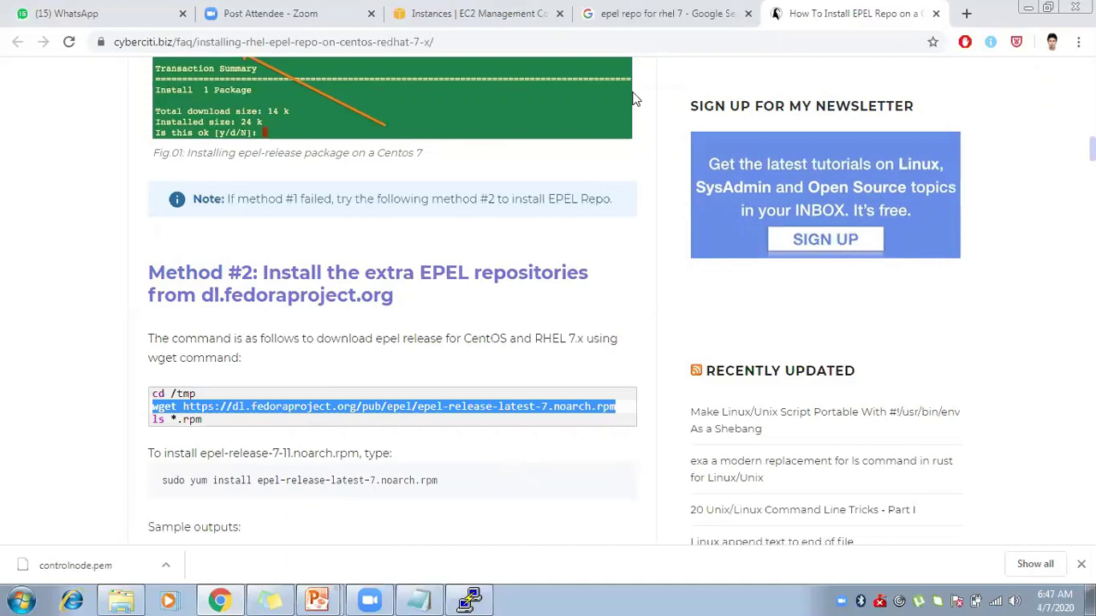
Bring the PuTTY root shell back to the front
{"action": "left_click", "coordinate": [411, 24]}
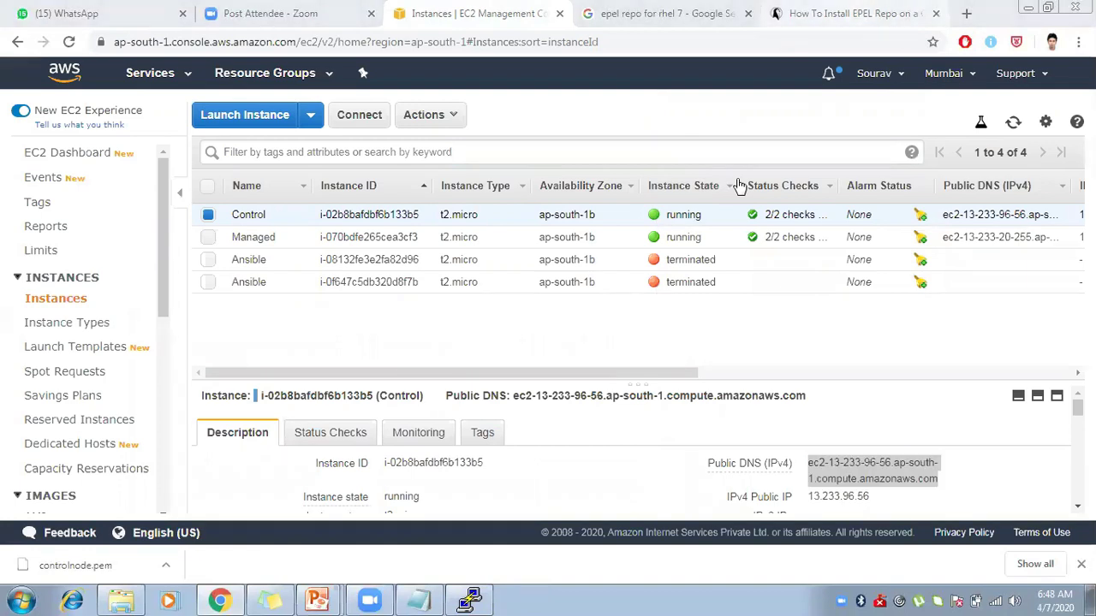
{"action": "key", "text": "ctrl+5"}
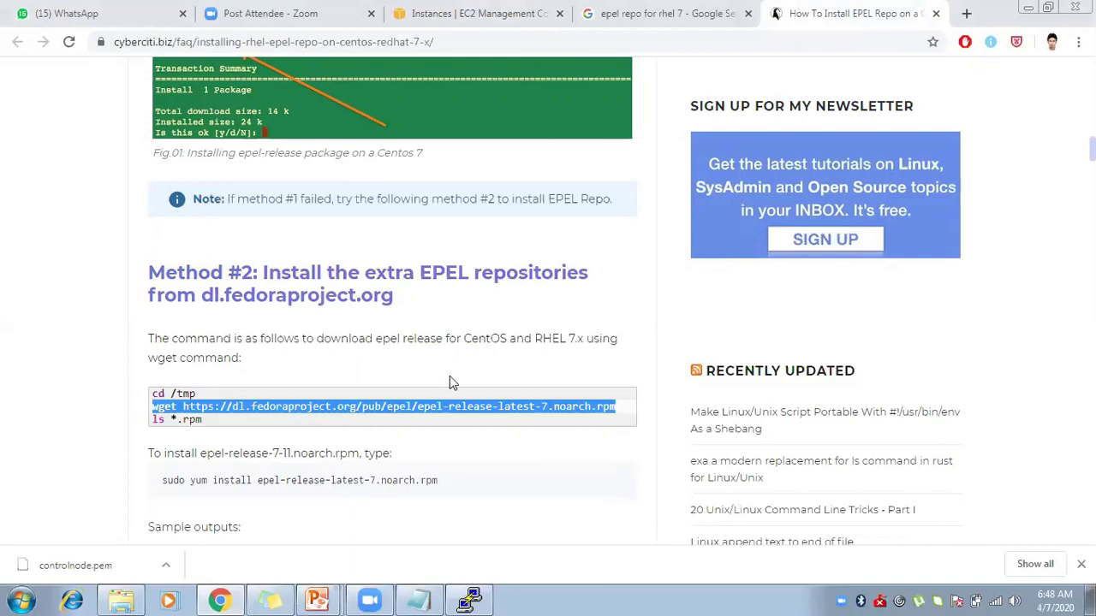
{"action": "key", "text": "super"}
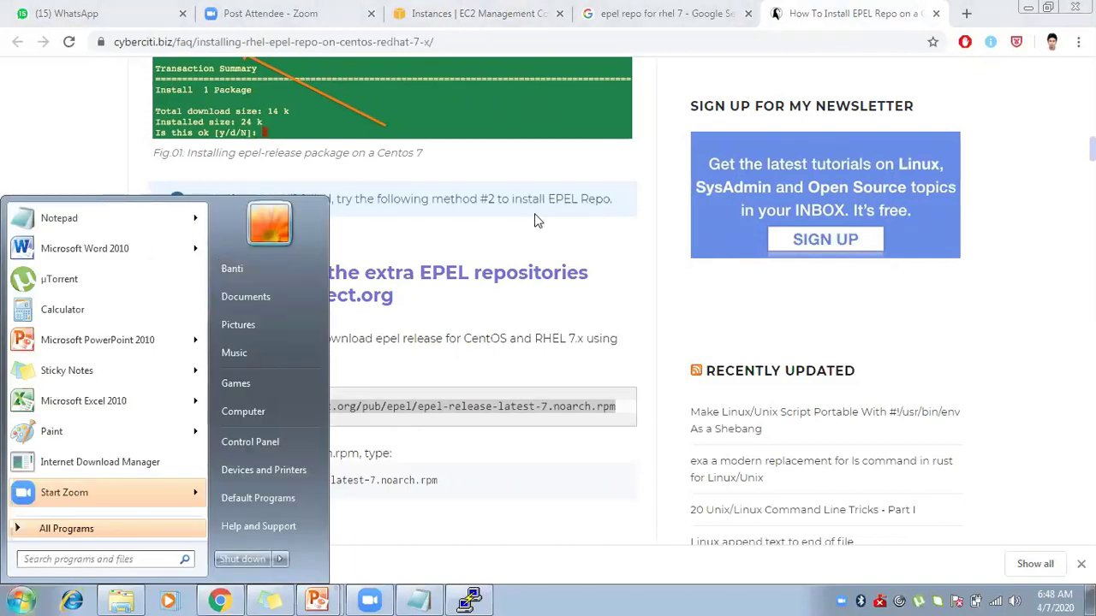
{"action": "left_click", "coordinate": [472, 600]}
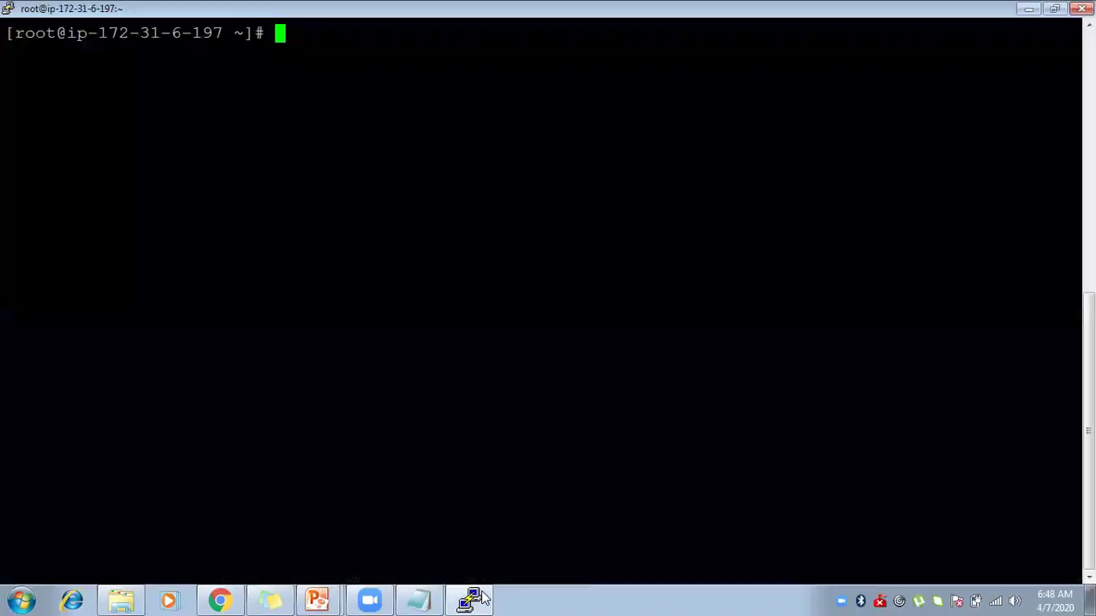
Run the pasted EPEL wget command, find wget missing, and start yum install wget
{"action": "right_click", "coordinate": [432, 232]}
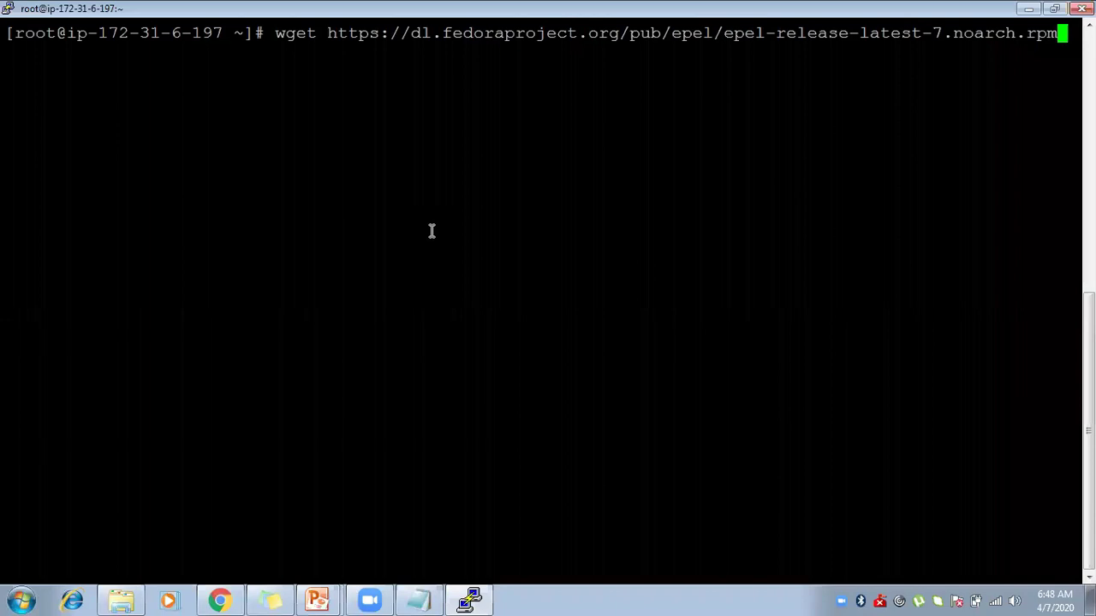
{"action": "key", "text": "Return"}
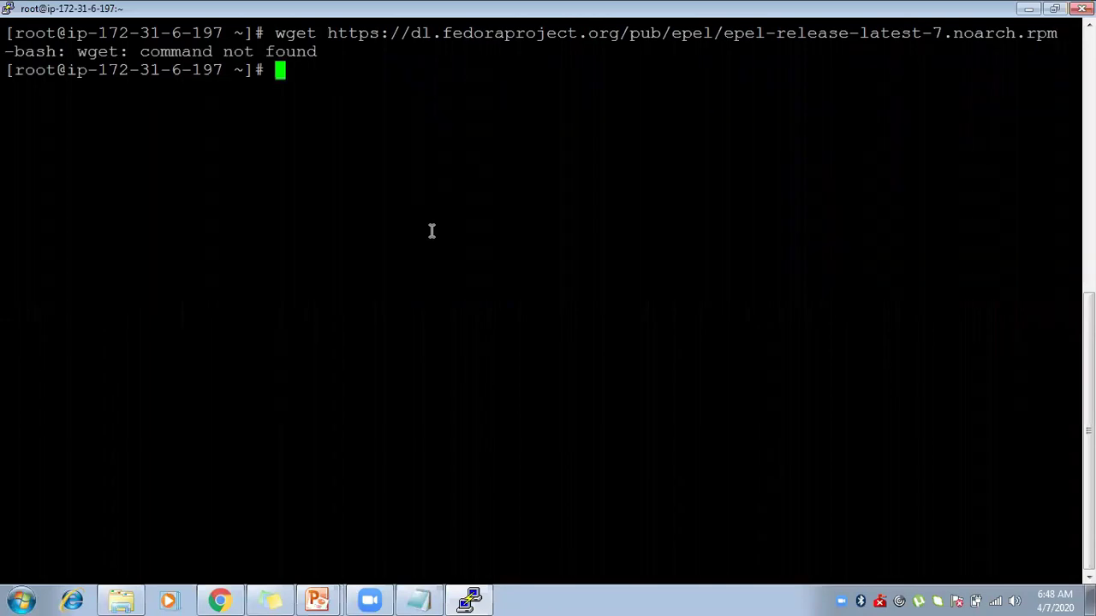
{"action": "type", "text": "yum"}
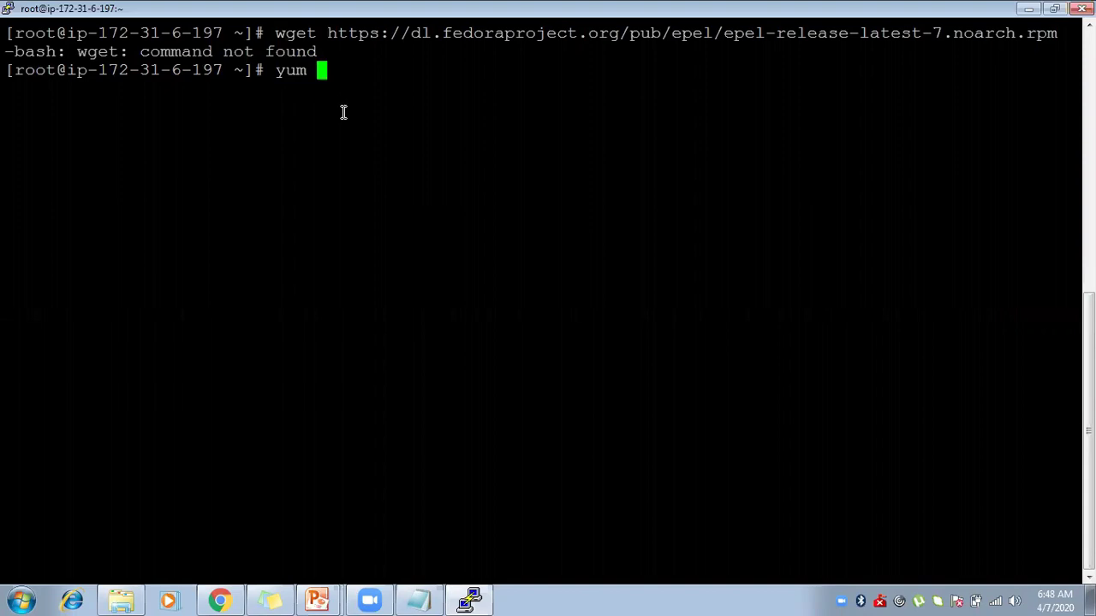
{"action": "type", "text": "insta"}
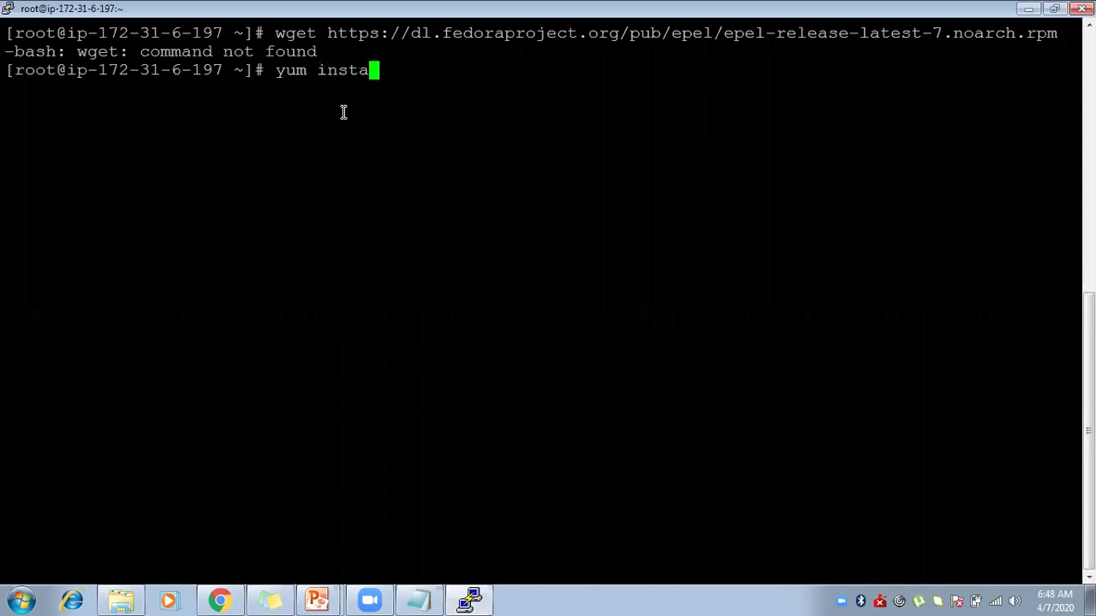
{"action": "type", "text": "ll wget"}
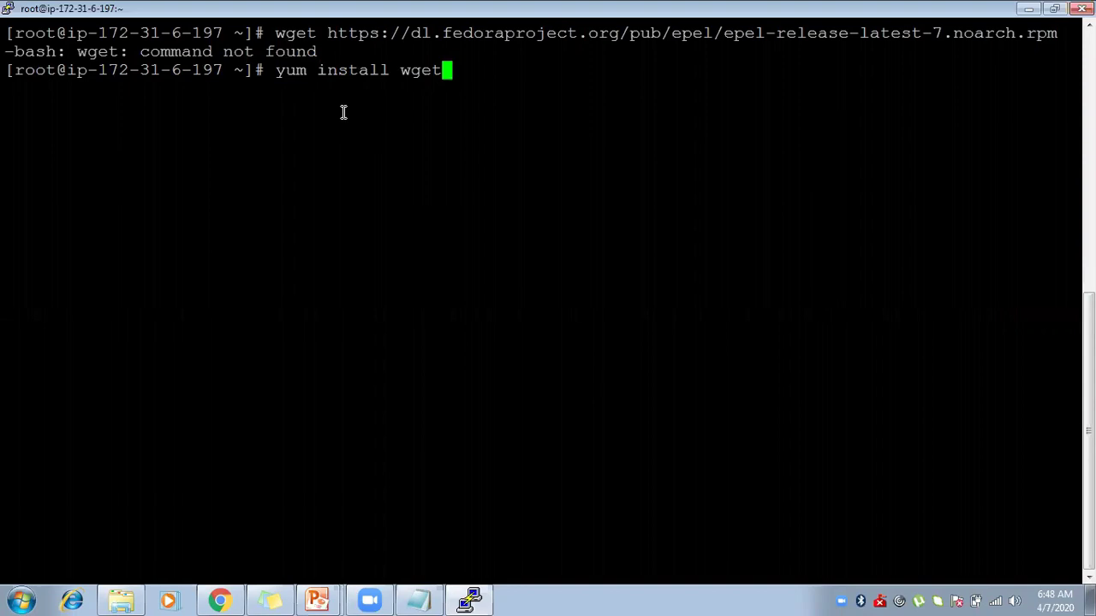
{"action": "key", "text": "Return"}
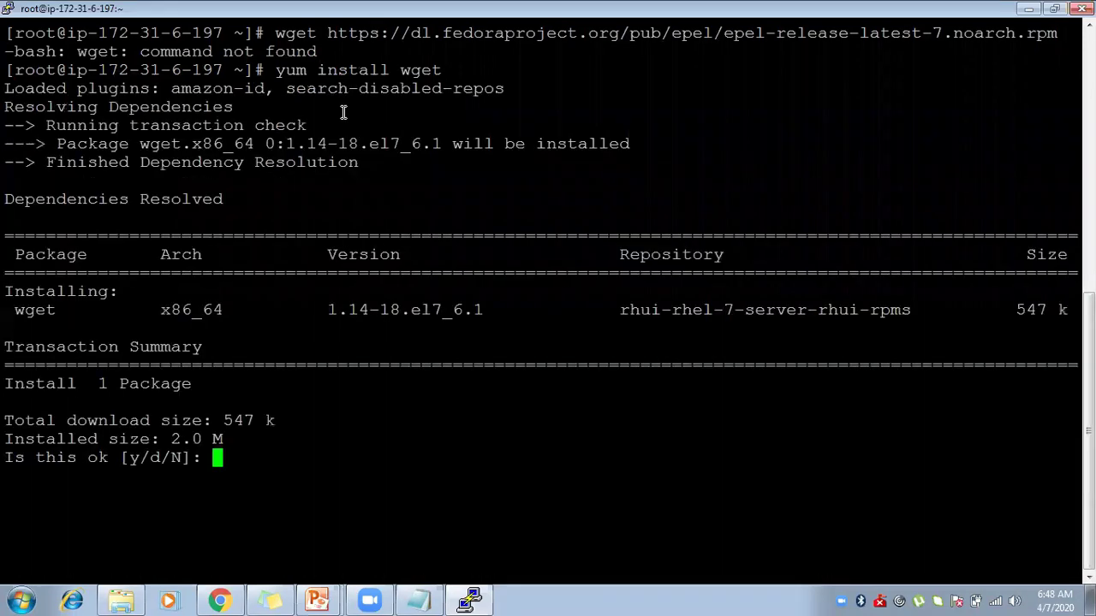
Confirm installing wget 1.14-18.el7_6.1, clear the screen, and paste the EPEL wget command again
{"action": "type", "text": "y"}
{"action": "left_click_drag", "start_coordinate": [622, 310], "coordinate": [910, 312]}
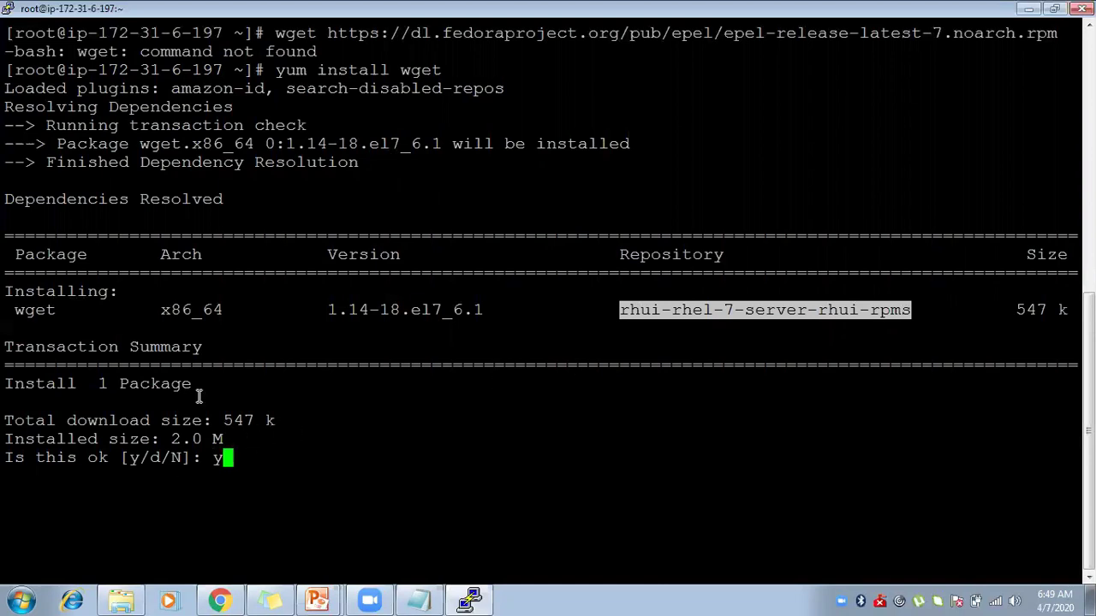
{"action": "key", "text": "Return"}
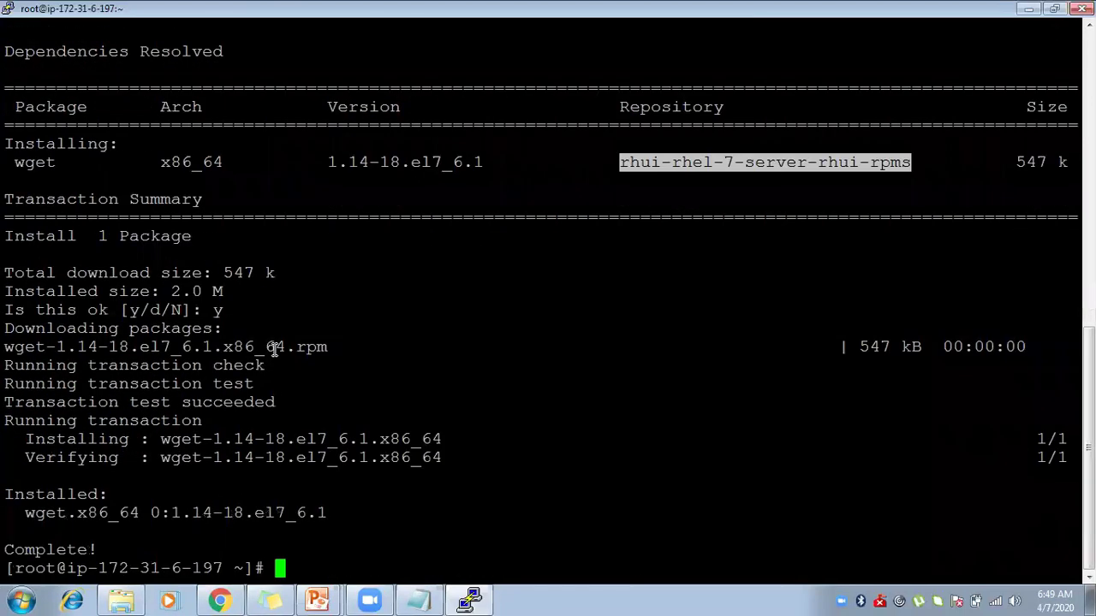
{"action": "key", "text": "ctrl+l"}
{"action": "right_click", "coordinate": [274, 349]}
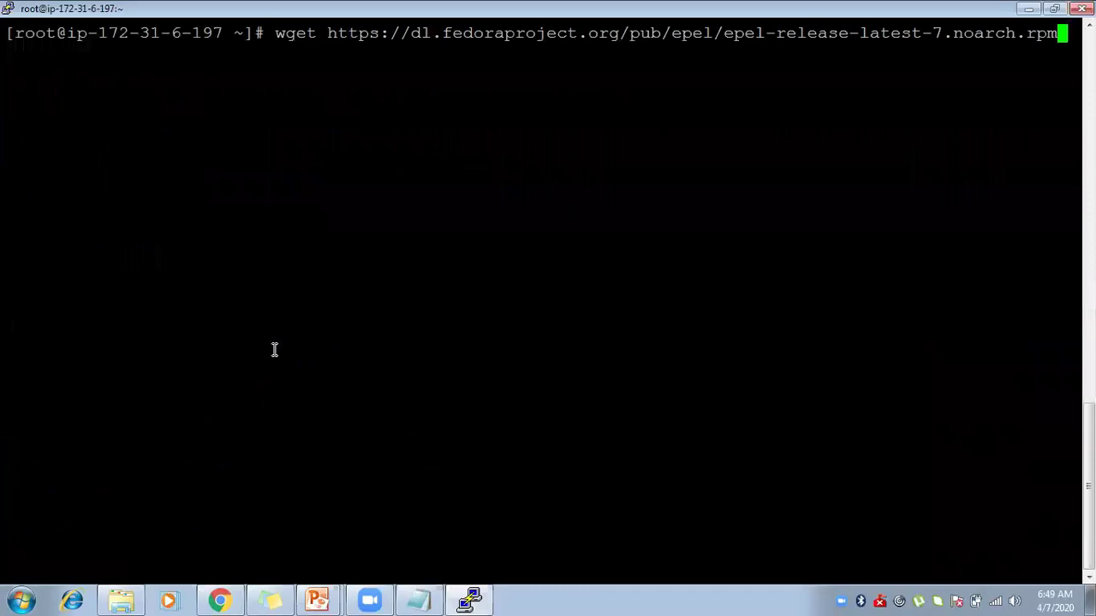
Download epel-release-latest-7.noarch.rpm with the wget command
{"action": "key", "text": "Return"}
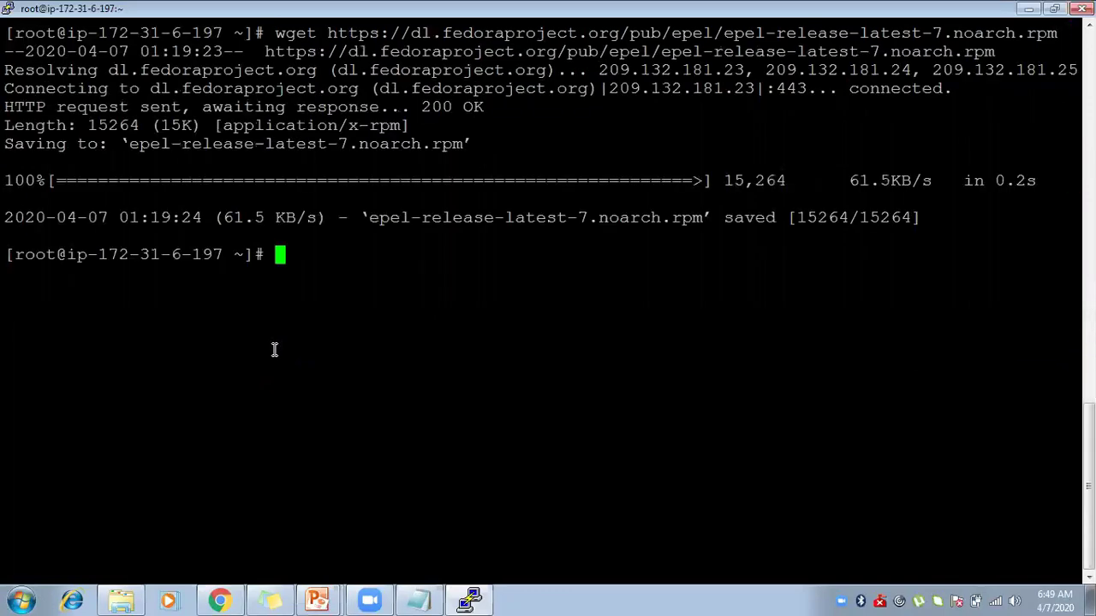
{"action": "double_click", "coordinate": [433, 217]}
{"action": "left_click", "coordinate": [447, 327]}
Install the downloaded epel-release-latest-7.noarch.rpm with yum, confirm with y, and clear the screen
{"action": "type", "text": "yum inst"}
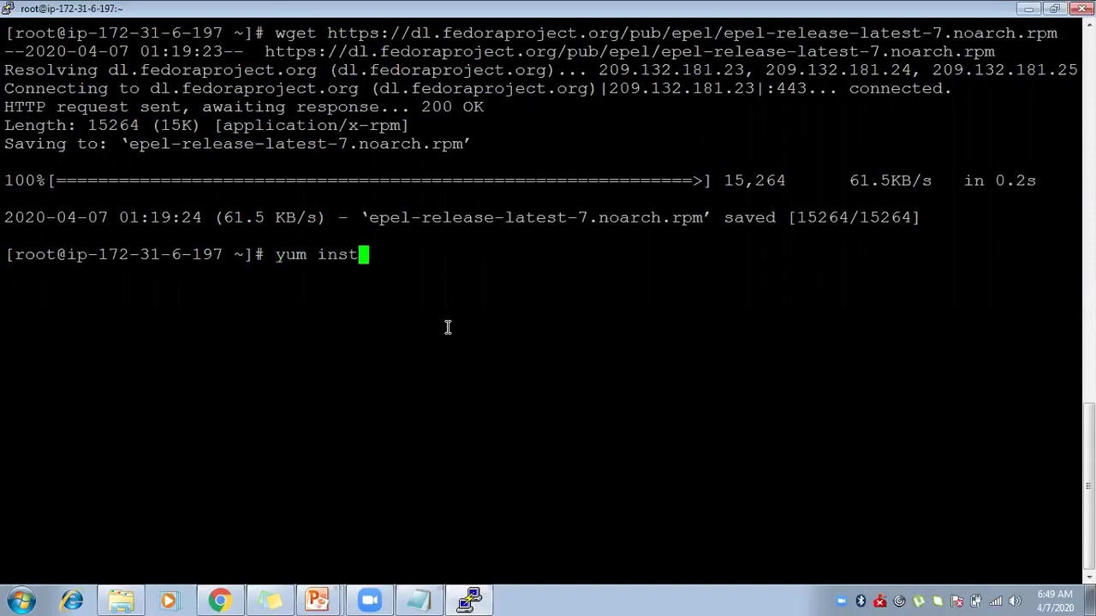
{"action": "type", "text": "all ep"}
{"action": "key", "text": "Tab"}
{"action": "key", "text": "Return"}
{"action": "type", "text": "y"}
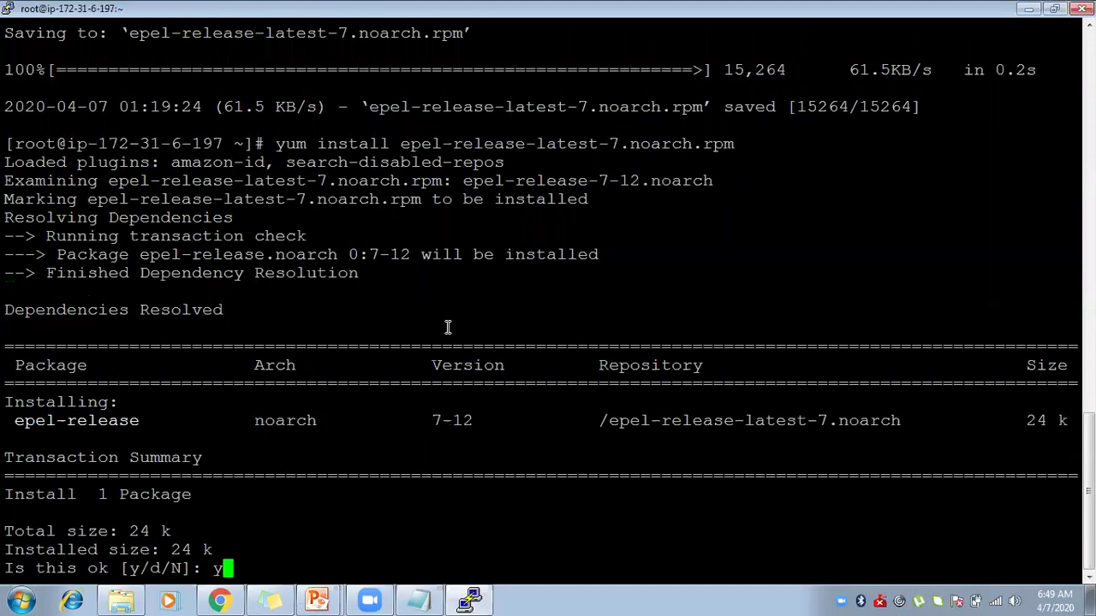
{"action": "key", "text": "Return"}
{"action": "key", "text": "ctrl+l"}
{"action": "type", "text": "yum "}
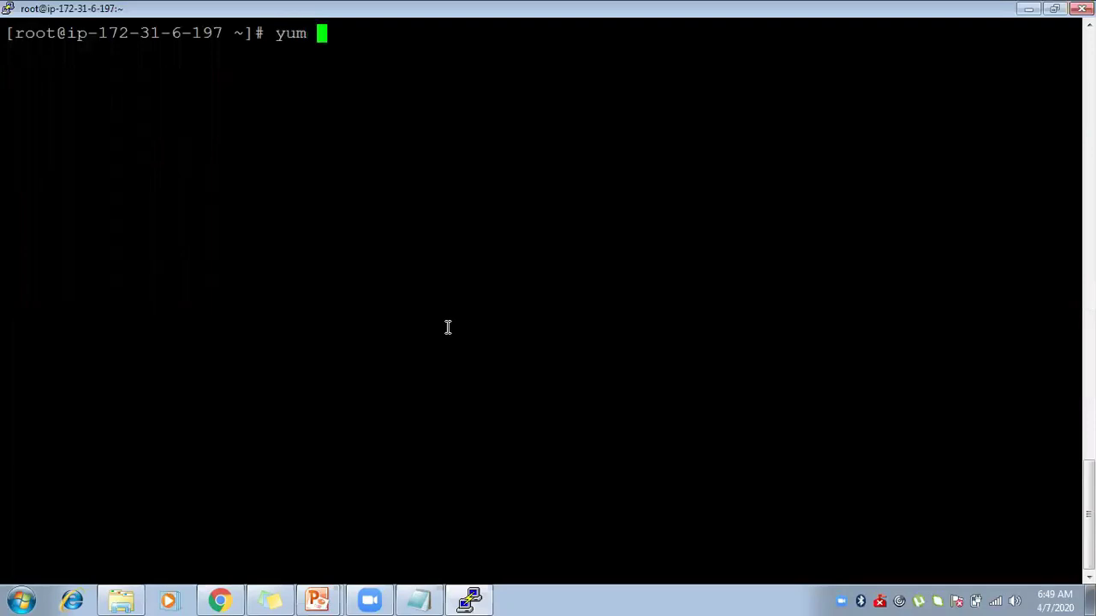
{"action": "type", "text": "clean all"}
Run yum clean all, then yum repolist, confirming epel/x86_64 is enabled with 13,229 packages
{"action": "key", "text": "Return"}
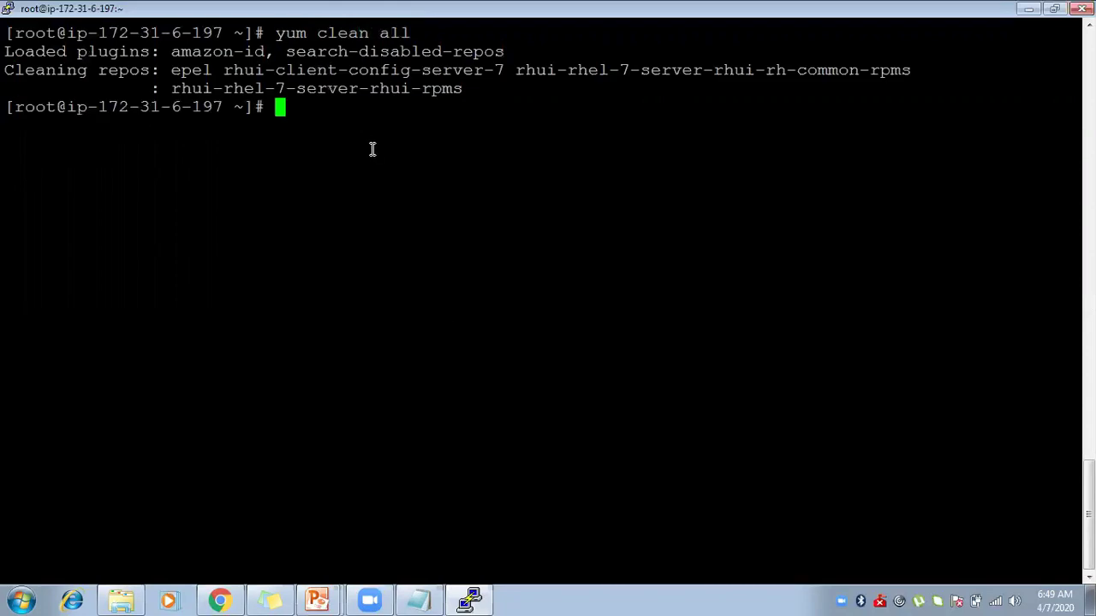
{"action": "key", "text": "ctrl+l"}
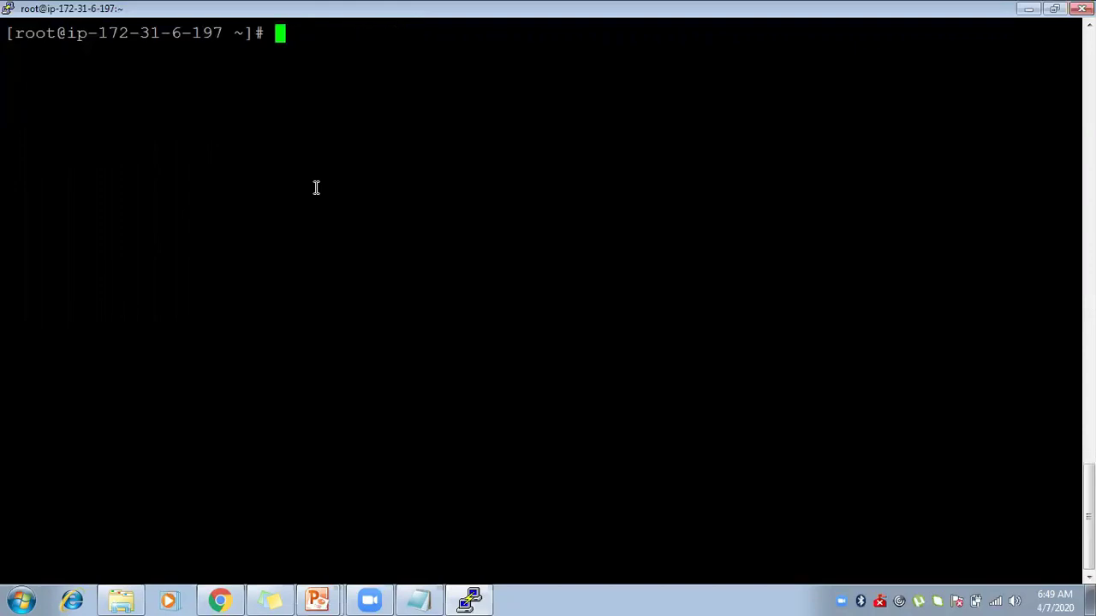
{"action": "type", "text": "yum "}
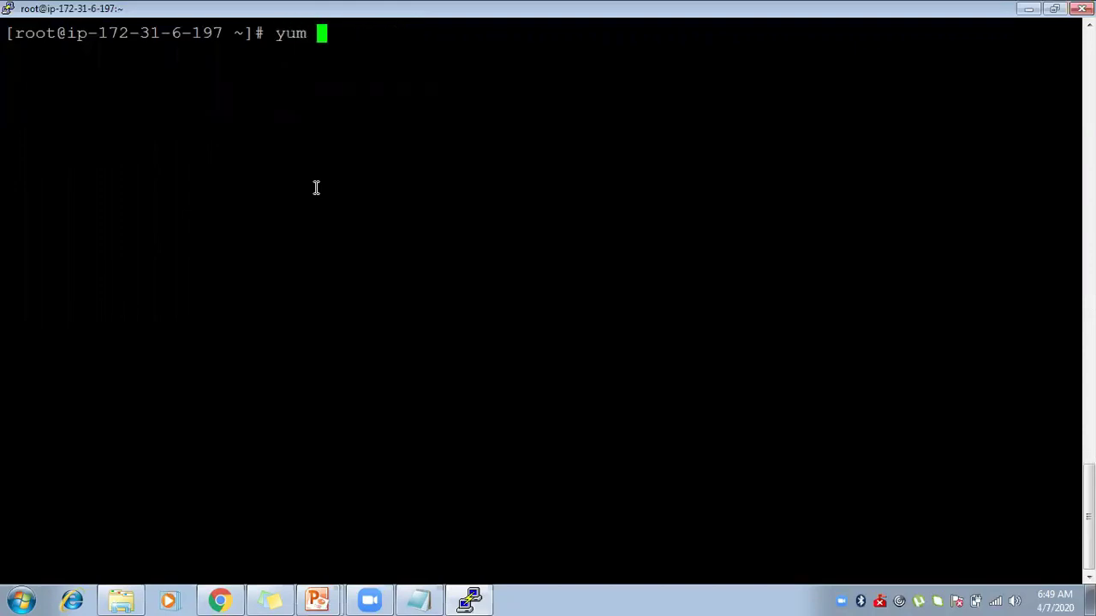
{"action": "type", "text": "in"}
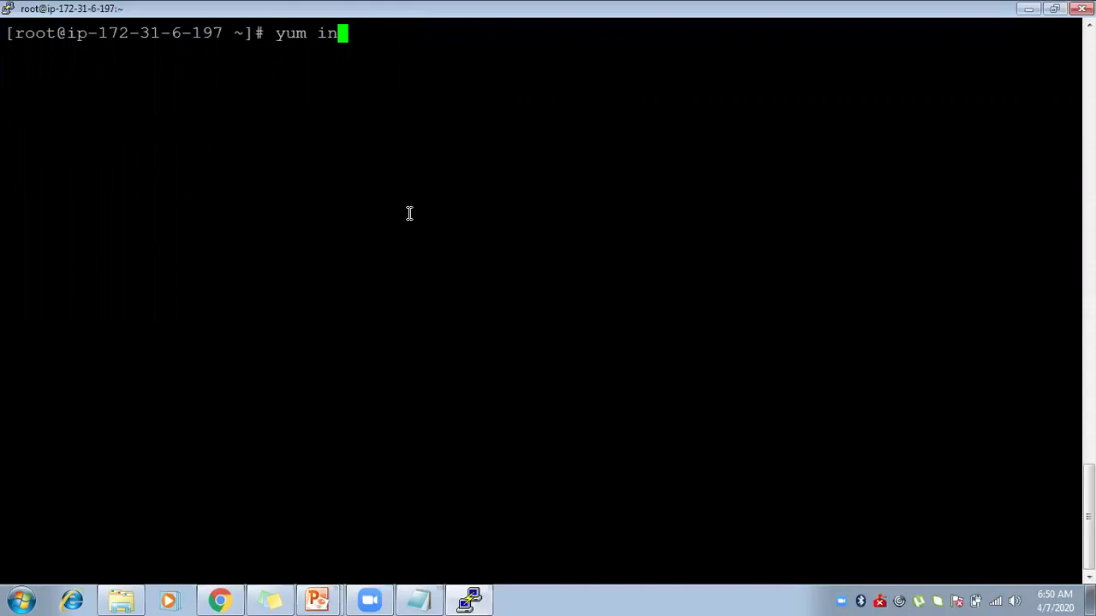
{"action": "type", "text": "stall"}
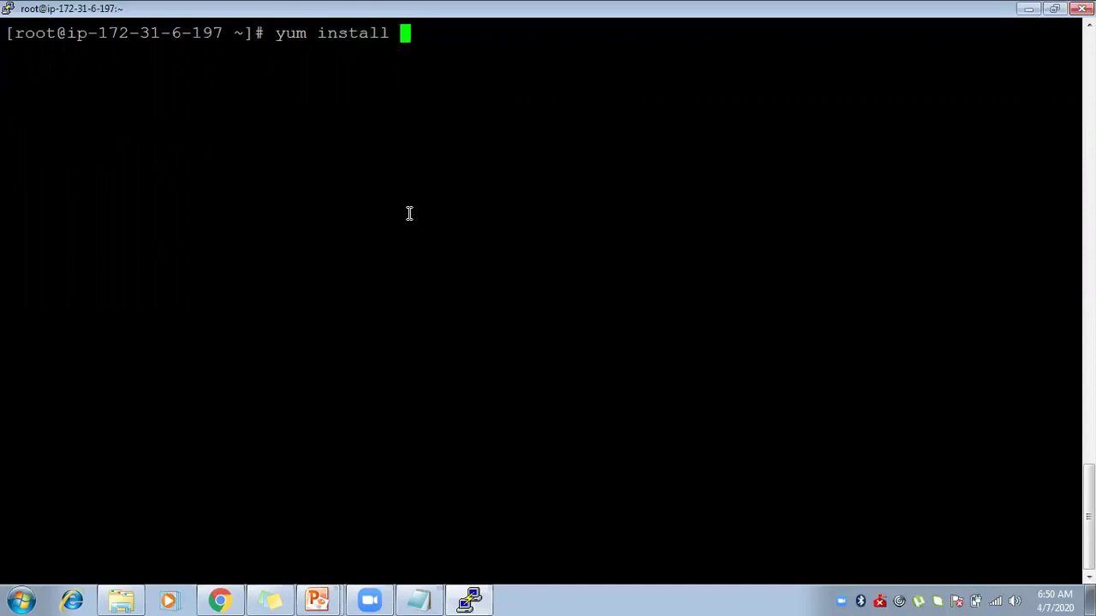
{"action": "key", "text": "BackSpace"}
{"action": "key", "text": "BackSpace"}
{"action": "key", "text": "BackSpace"}
{"action": "key", "text": "BackSpace"}
{"action": "key", "text": "BackSpace"}
{"action": "key", "text": "BackSpace"}
{"action": "key", "text": "BackSpace"}
{"action": "key", "text": "BackSpace"}
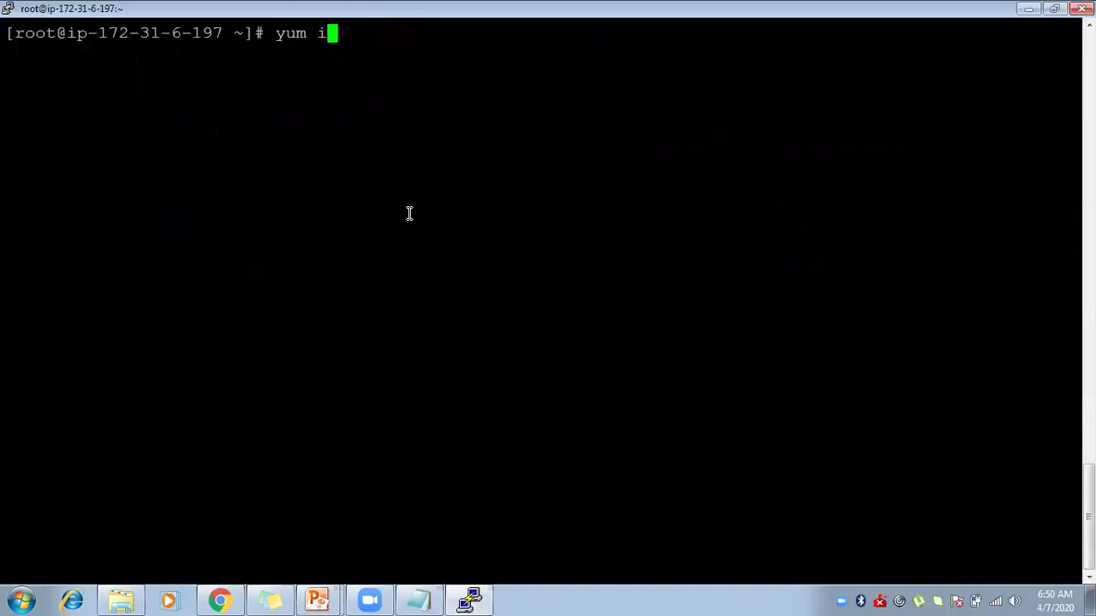
{"action": "type", "text": "repolist"}
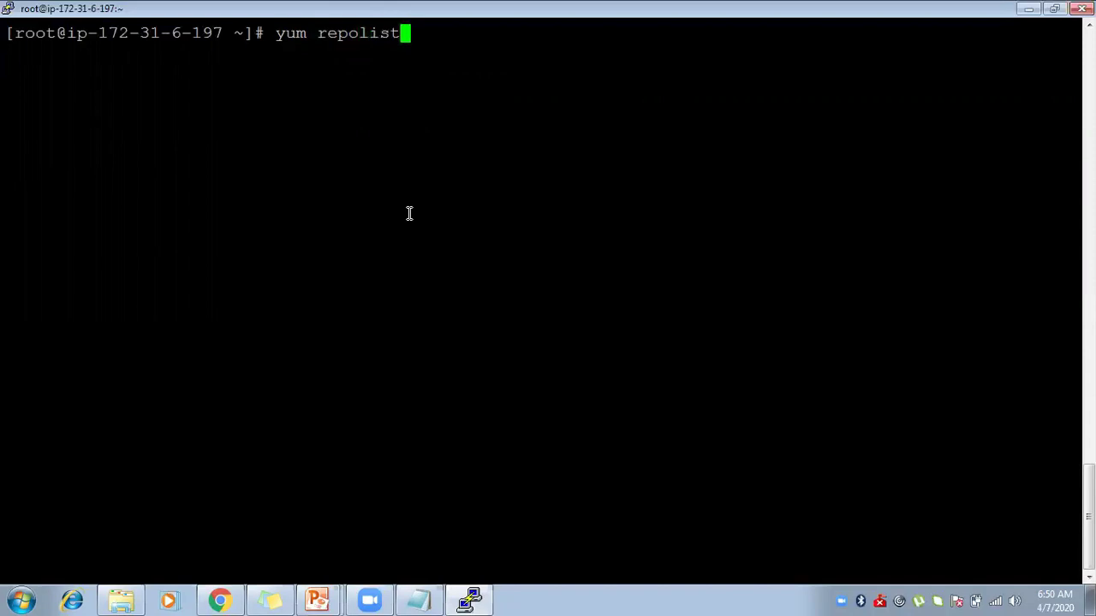
{"action": "key", "text": "Return"}
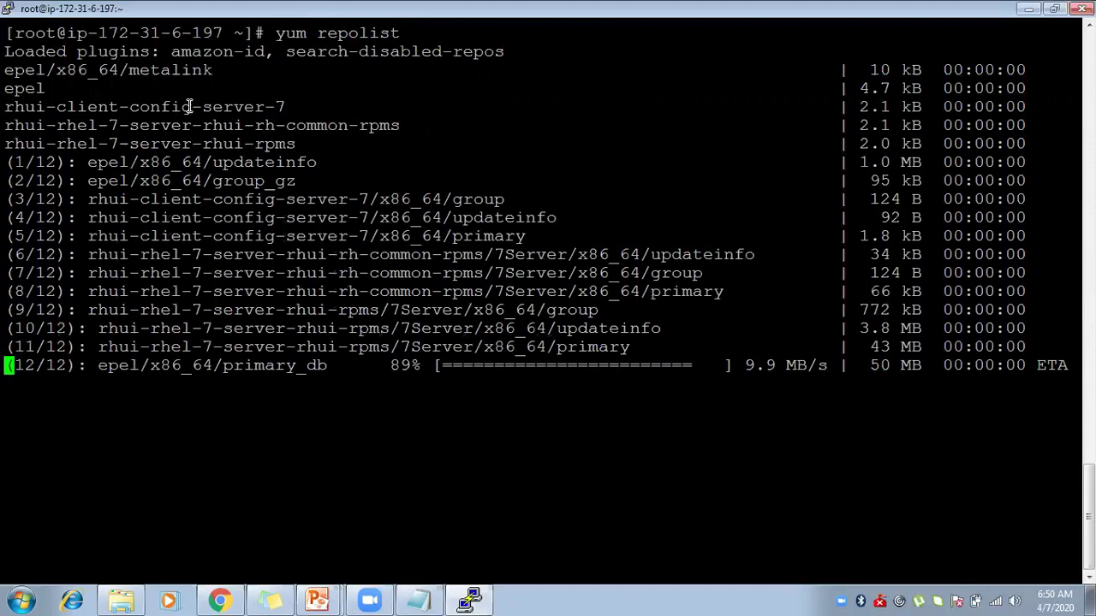
{"action": "left_click_drag", "start_coordinate": [7, 88], "coordinate": [85, 90]}
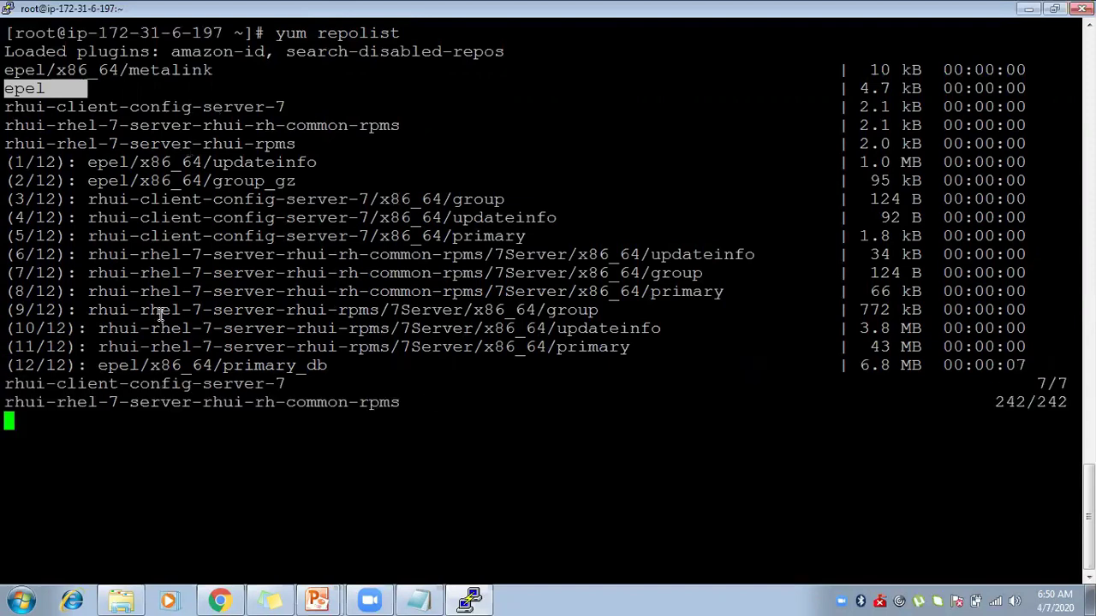
{"action": "left_click_drag", "start_coordinate": [82, 162], "coordinate": [399, 295]}
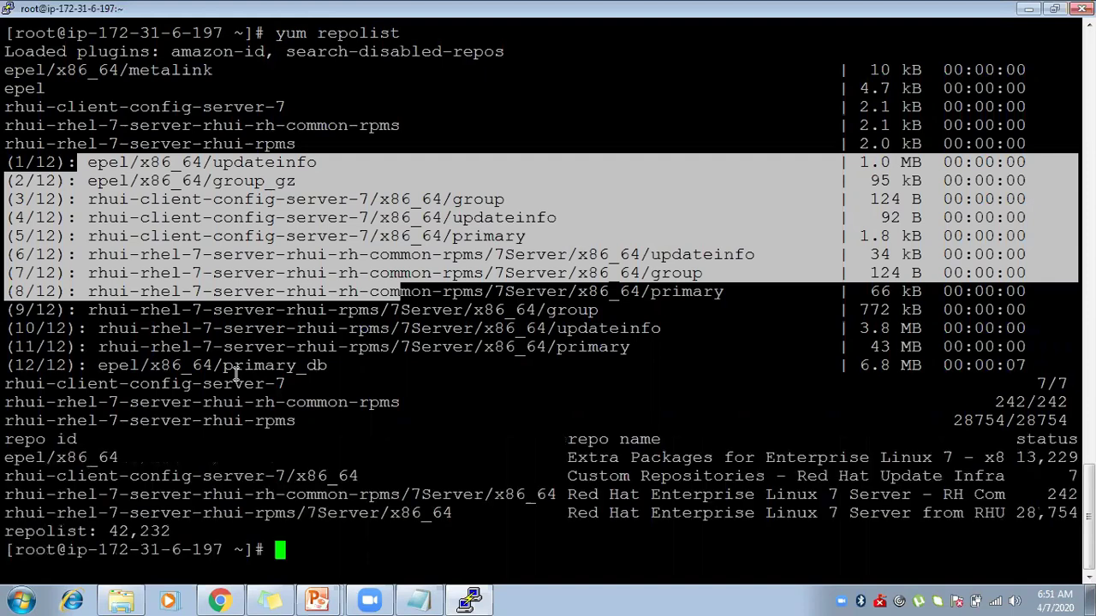
{"action": "key", "text": "ctrl+l"}
{"action": "type", "text": "yum"}
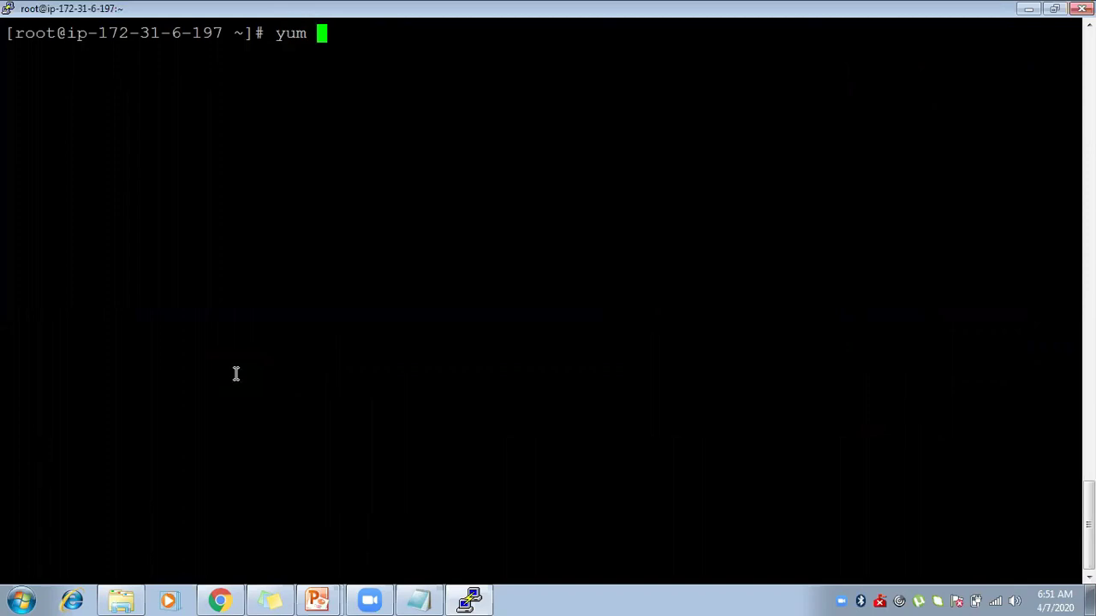
Look up ansible with 'yum info ansible' and highlight its epel/x86_64 repo for version 2.9.6
{"action": "type", "text": "info ansible"}
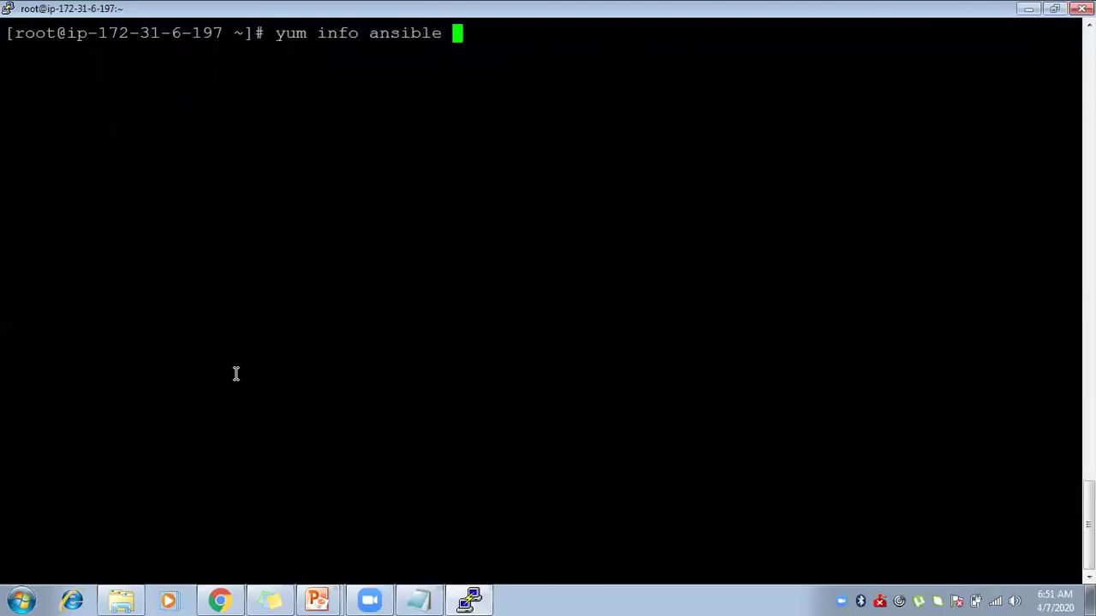
{"action": "key", "text": "Return"}
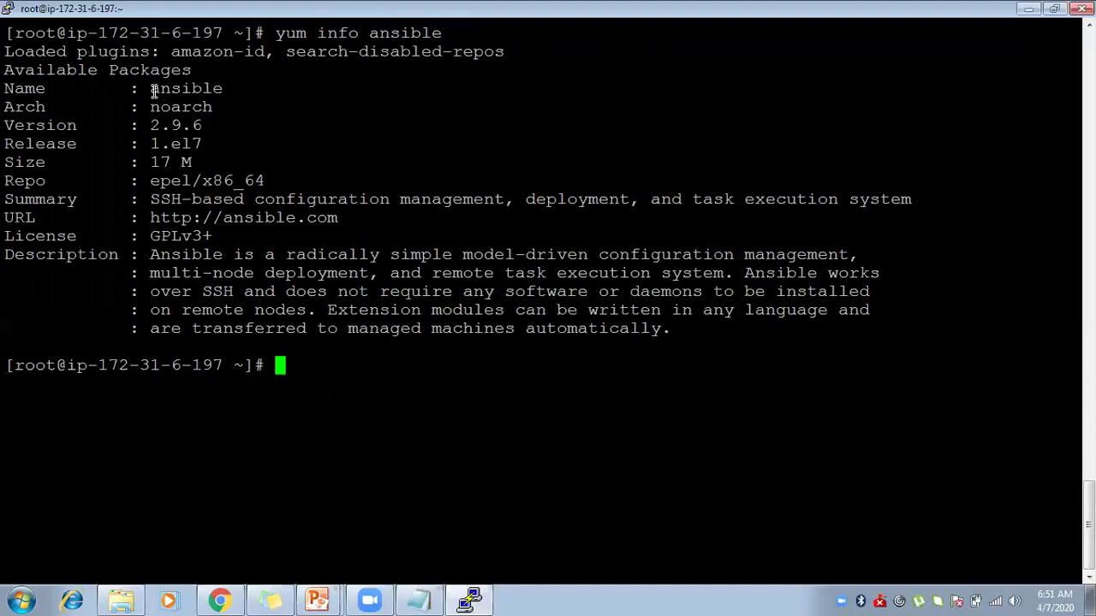
{"action": "left_click_drag", "start_coordinate": [151, 181], "coordinate": [261, 180]}
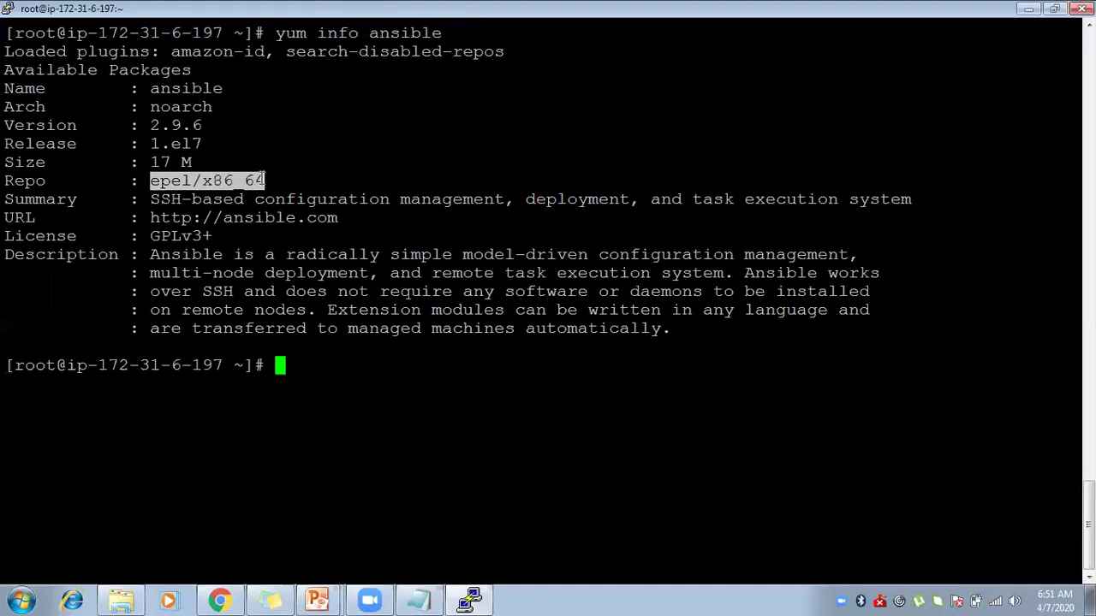
{"action": "left_click", "coordinate": [281, 287]}
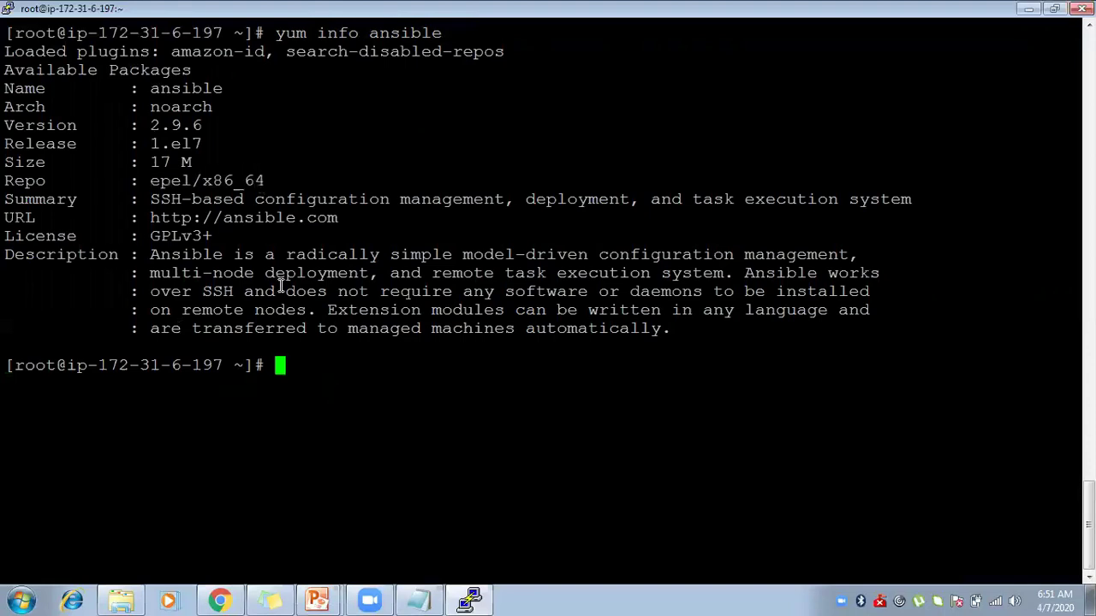
Run 'yum install ansible', answering y to the install prompt and y to the EPEL GPG key import
{"action": "type", "text": "yum "}
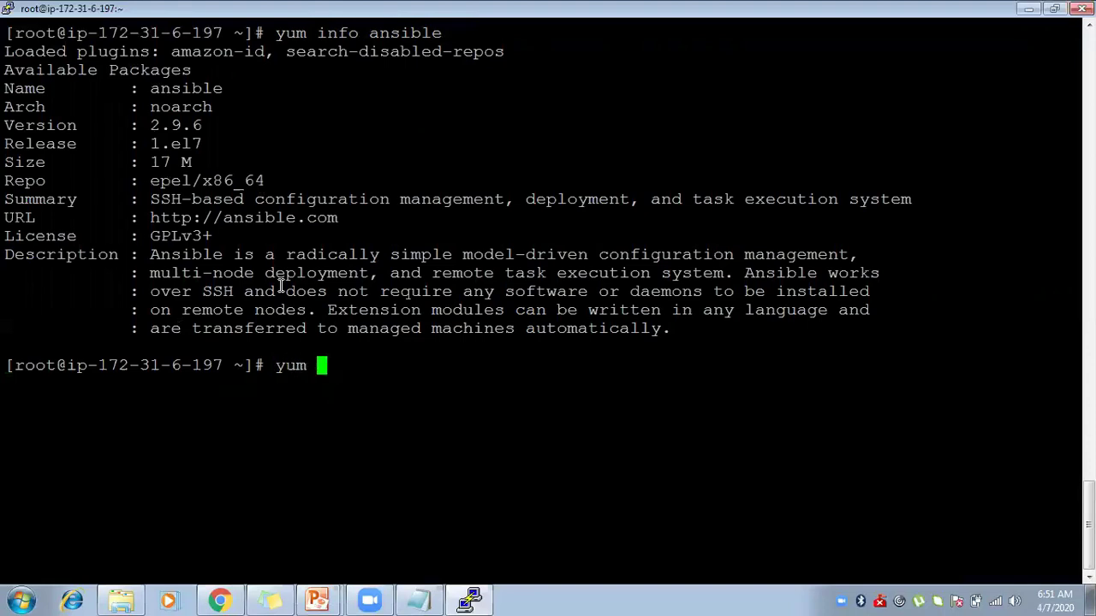
{"action": "type", "text": "install "}
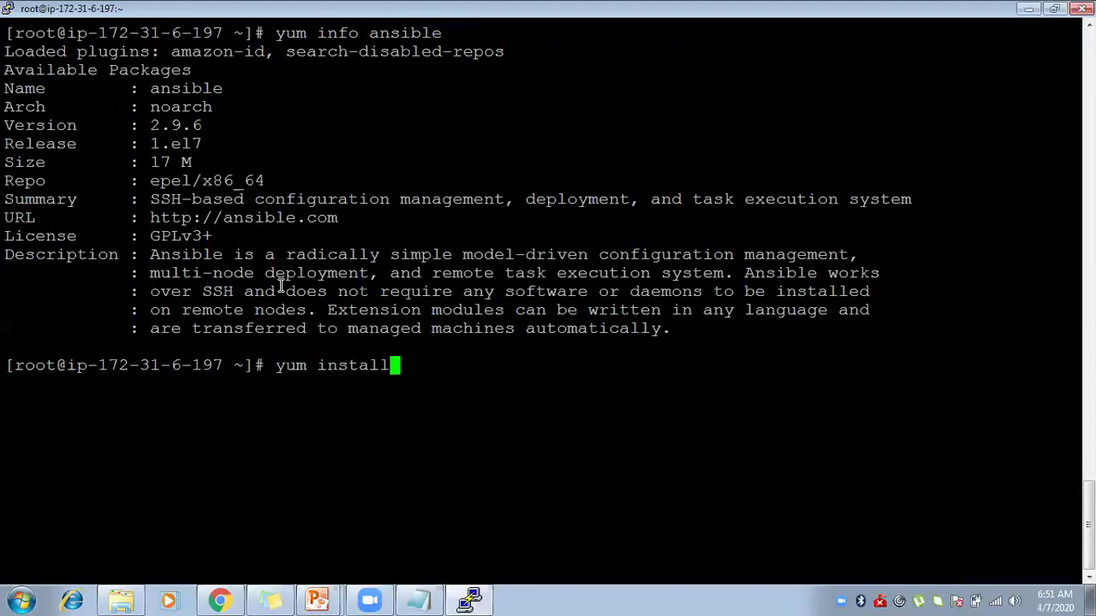
{"action": "type", "text": "ansible"}
{"action": "key", "text": "Return"}
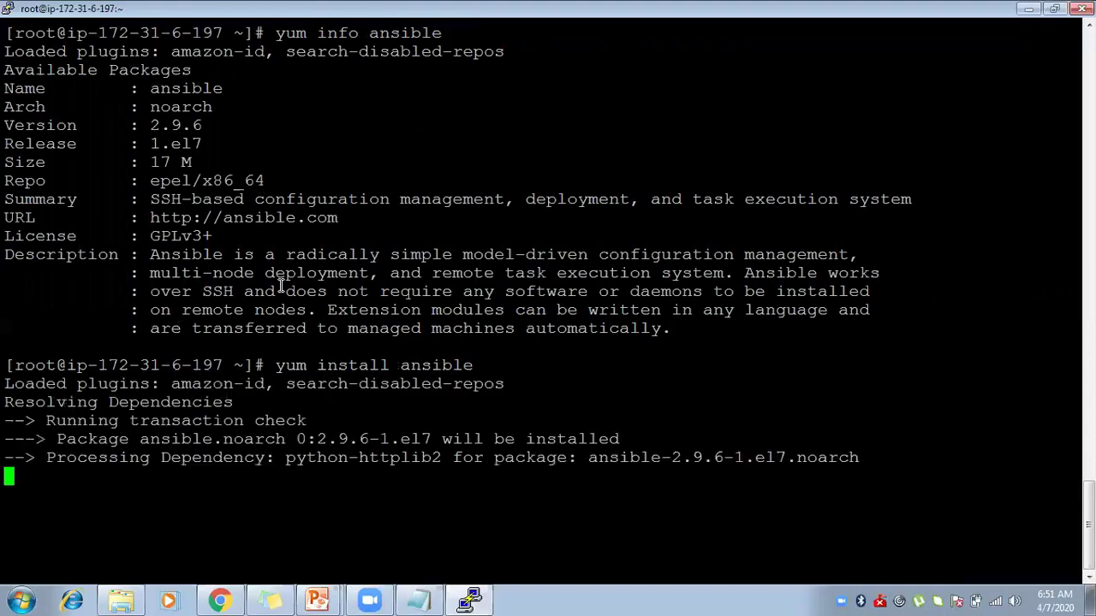
{"action": "type", "text": "y"}
{"action": "key", "text": "Return"}
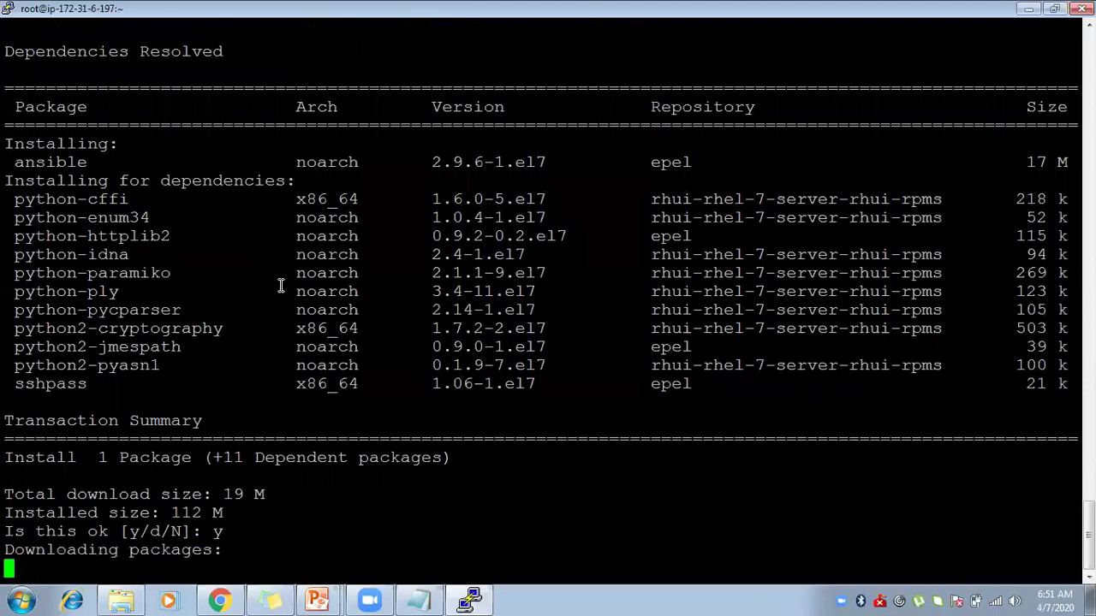
{"action": "type", "text": "y"}
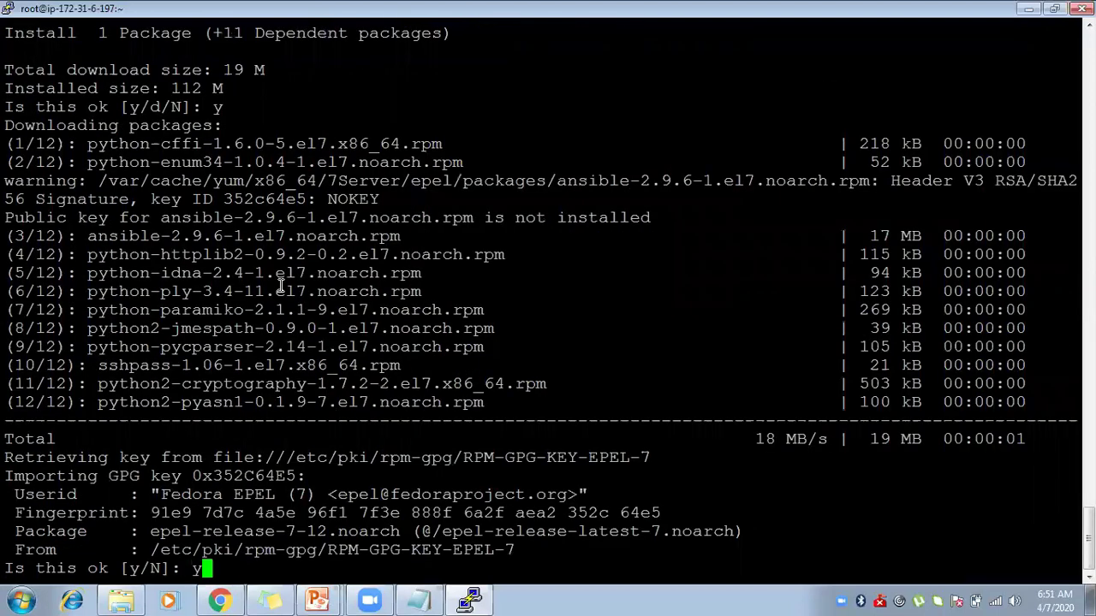
{"action": "key", "text": "Return"}
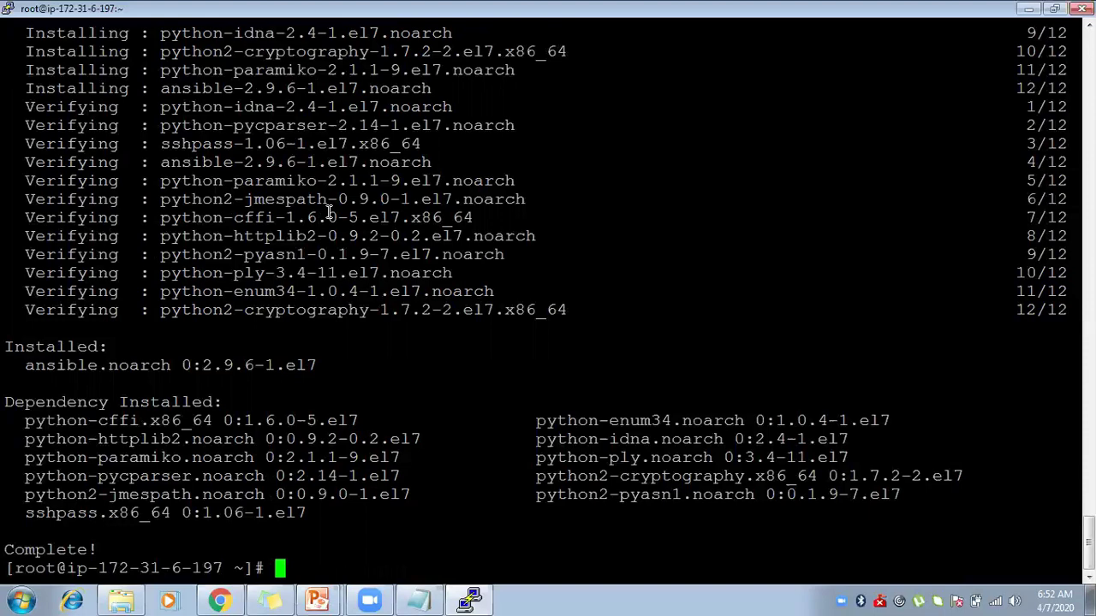
Clear the finished yum output with Ctrl+L, leaving a fresh root prompt
{"action": "key", "text": "ctrl+l"}
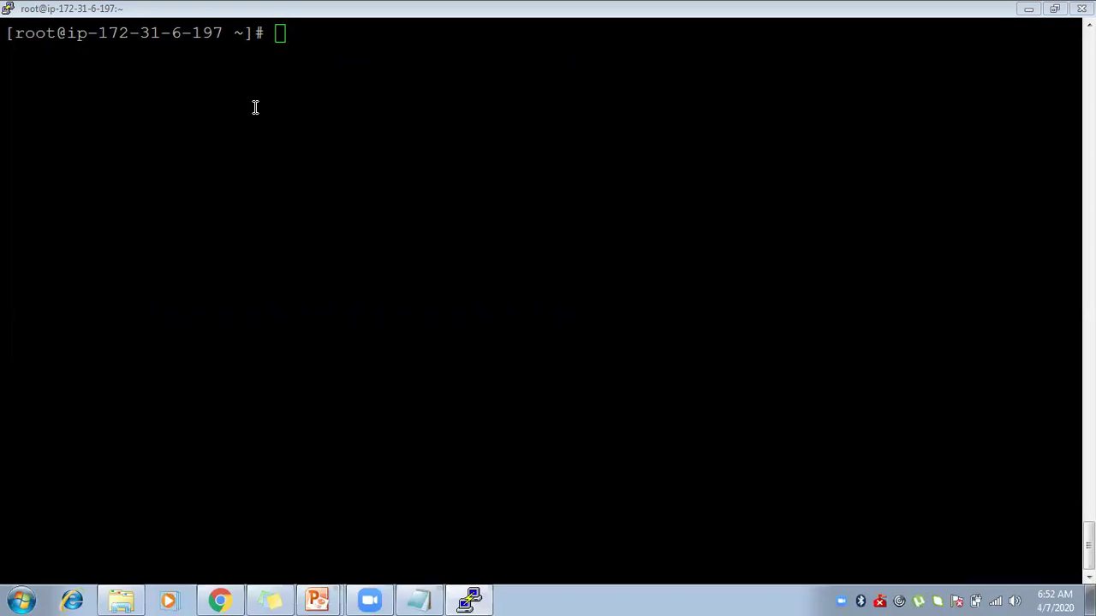
Open a blank Notepad, then run history in PuTTY and copy the ten listed lines
{"action": "left_click", "coordinate": [418, 600]}
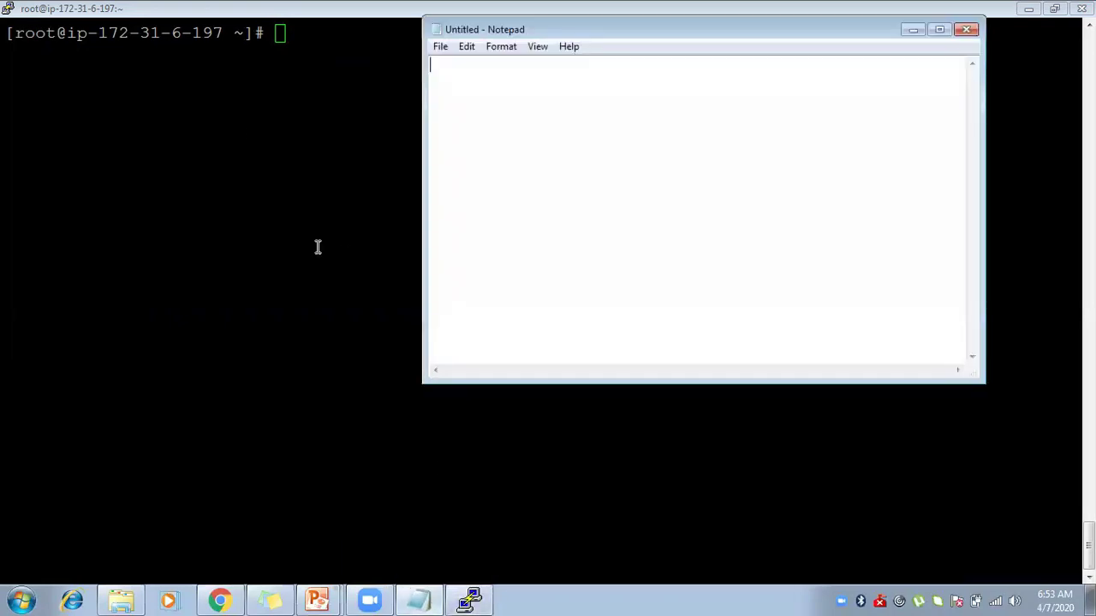
{"action": "left_click", "coordinate": [317, 247]}
{"action": "type", "text": "history"}
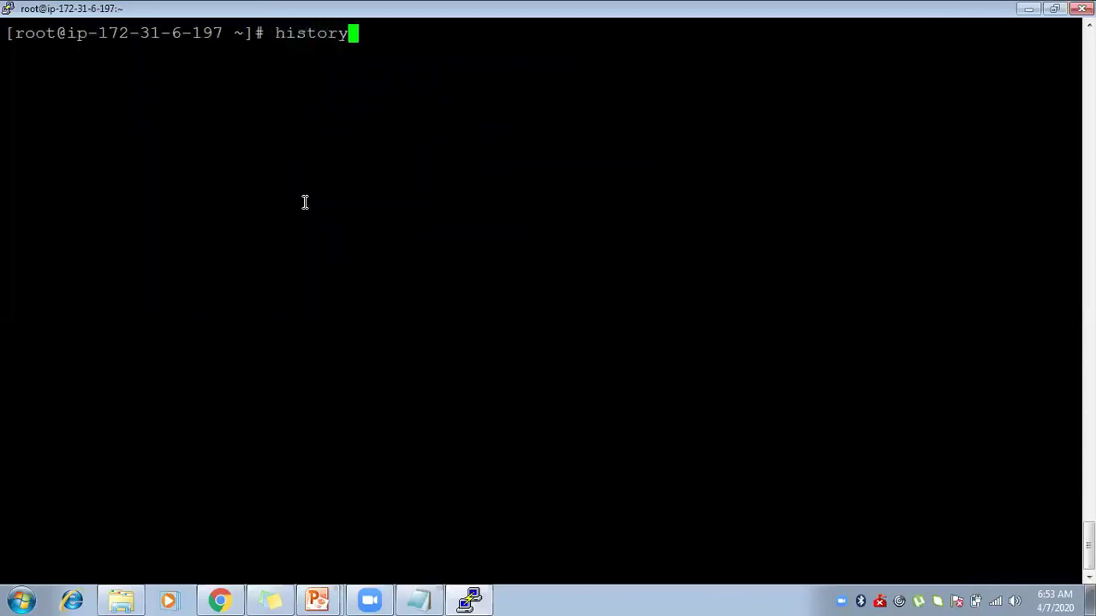
{"action": "key", "text": "Return"}
{"action": "left_click_drag", "start_coordinate": [170, 219], "coordinate": [6, 47]}
{"action": "key", "text": "ctrl+c"}
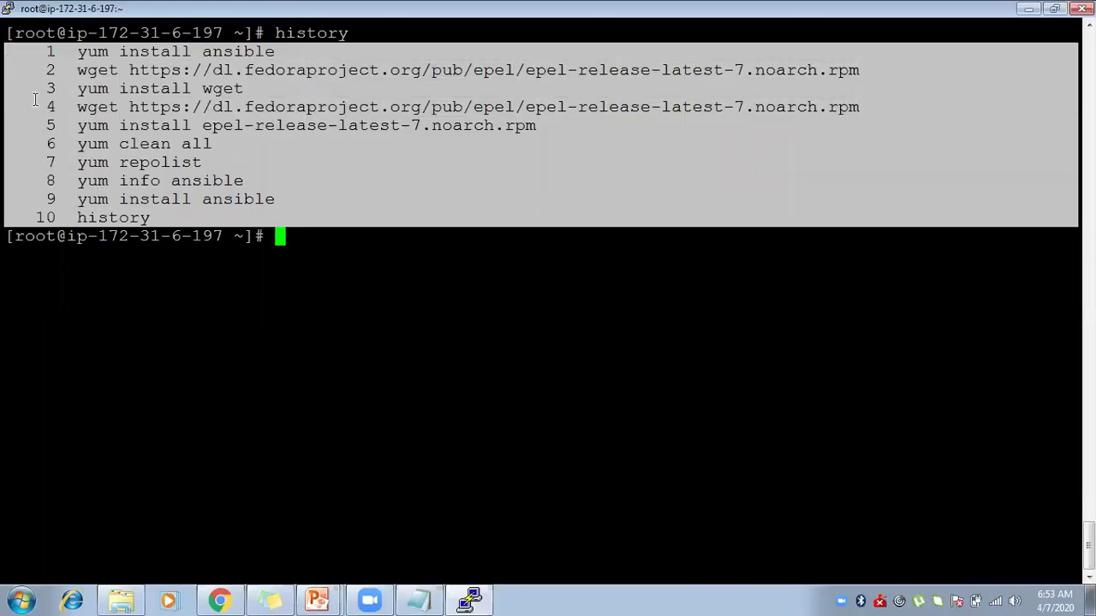
Paste the history lines into Notepad, then select and copy all ten
{"action": "key", "text": "alt+Tab"}
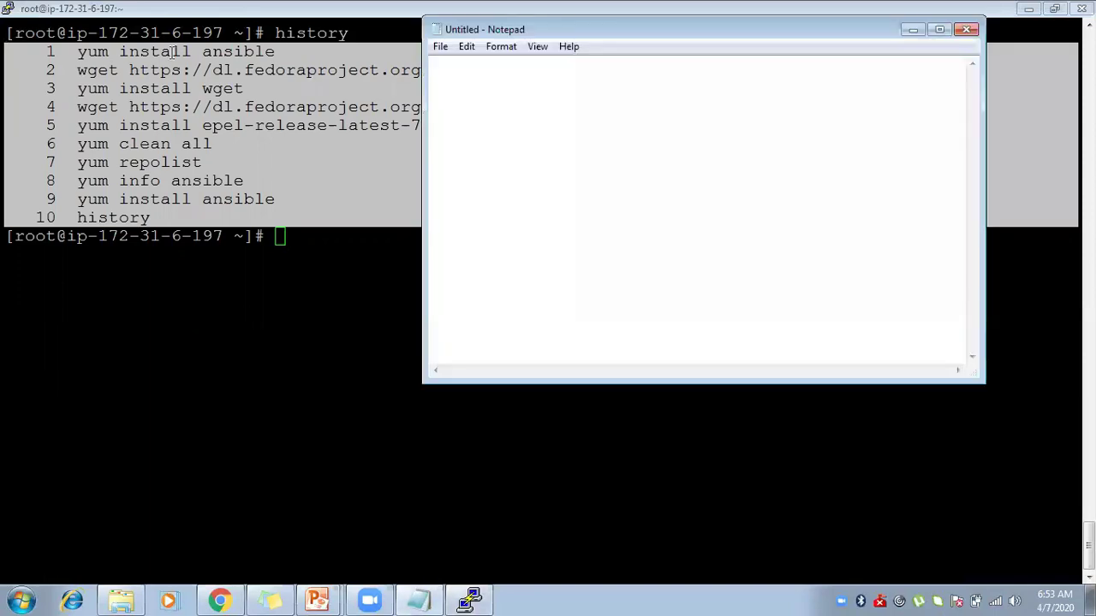
{"action": "key", "text": "ctrl+v"}
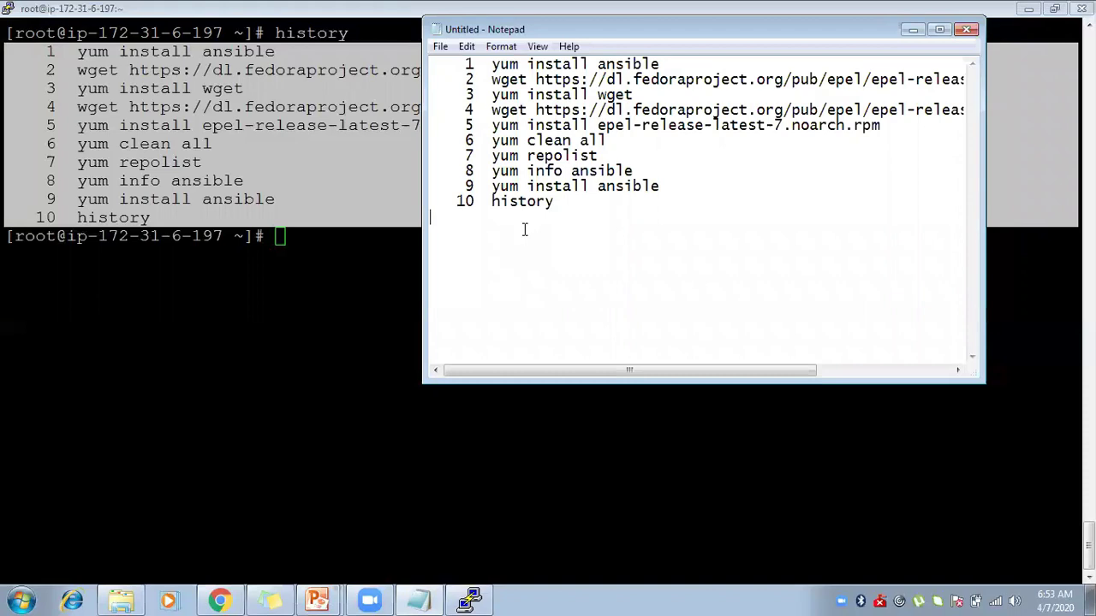
{"action": "left_click_drag", "start_coordinate": [561, 204], "coordinate": [430, 71]}
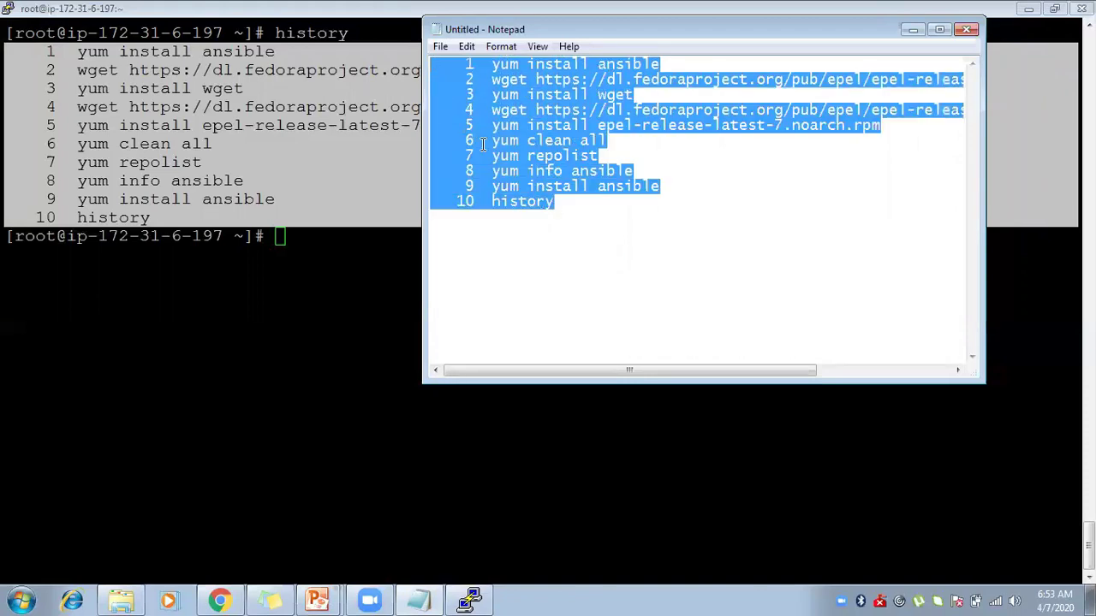
{"action": "key", "text": "ctrl+c"}
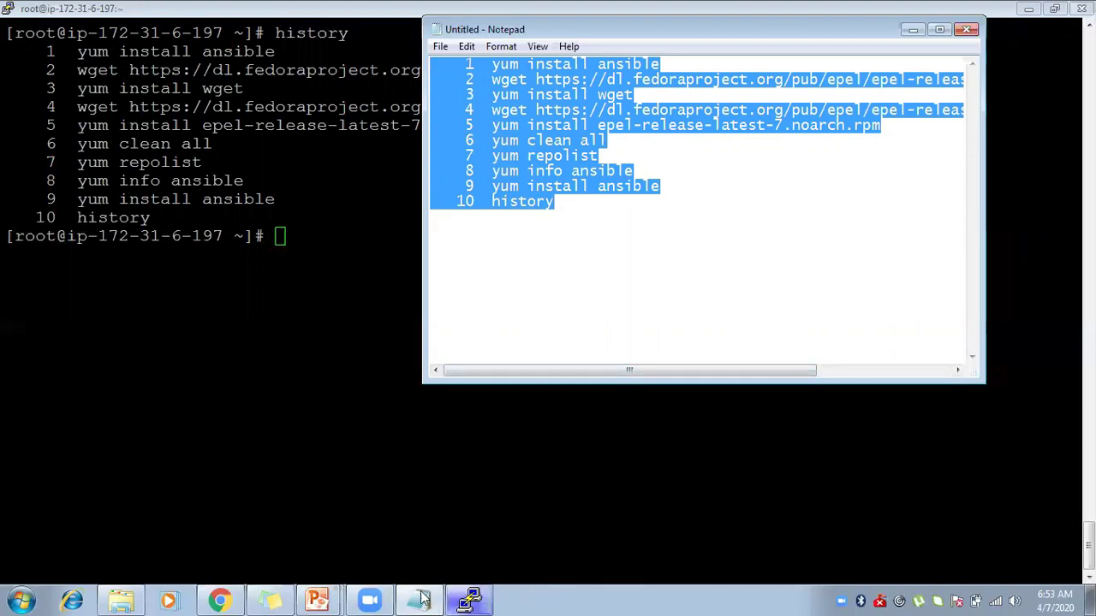
{"action": "left_click", "coordinate": [367, 599]}
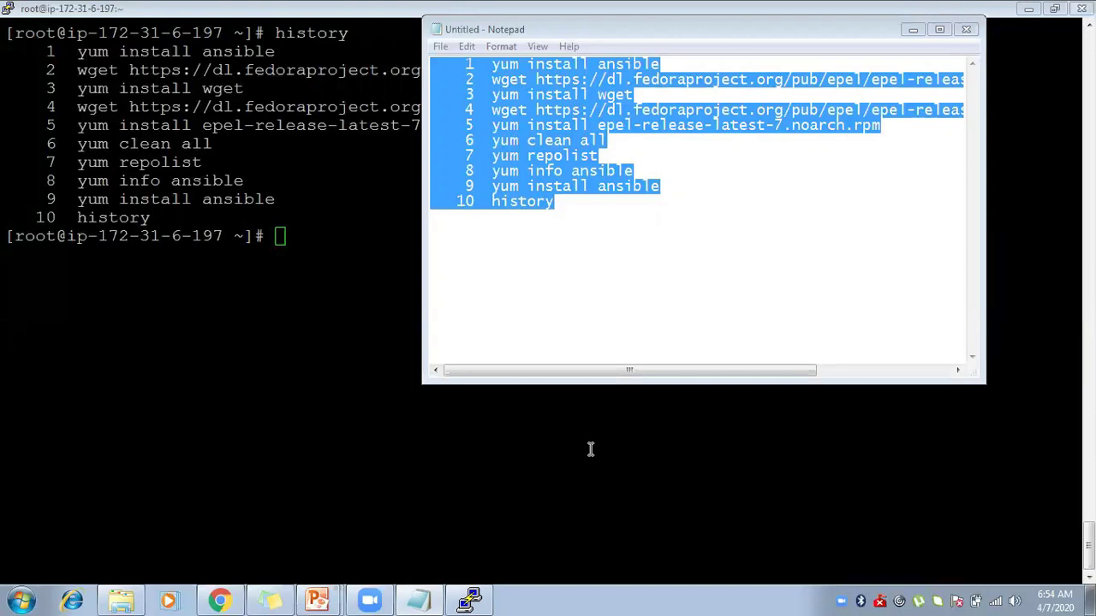
Bring the PuTTY session back in front of the Notepad history notes
{"action": "left_click", "coordinate": [208, 482]}
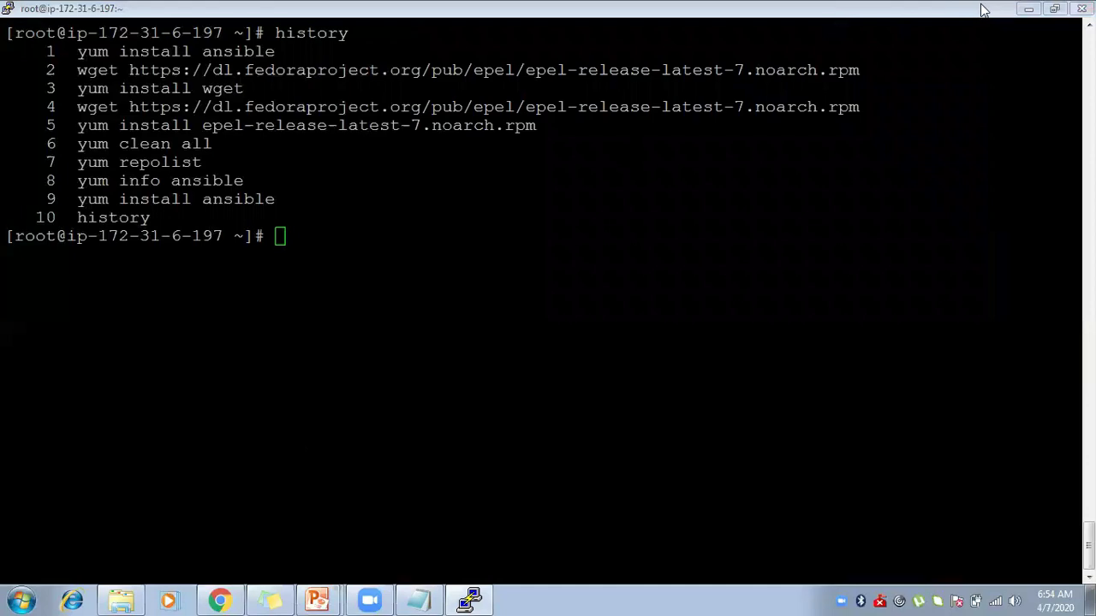
Scroll back to yum's Complete summary and highlight the python-cffi 1.6.0-5.el7 dependency version
{"action": "left_click", "coordinate": [1056, 17]}
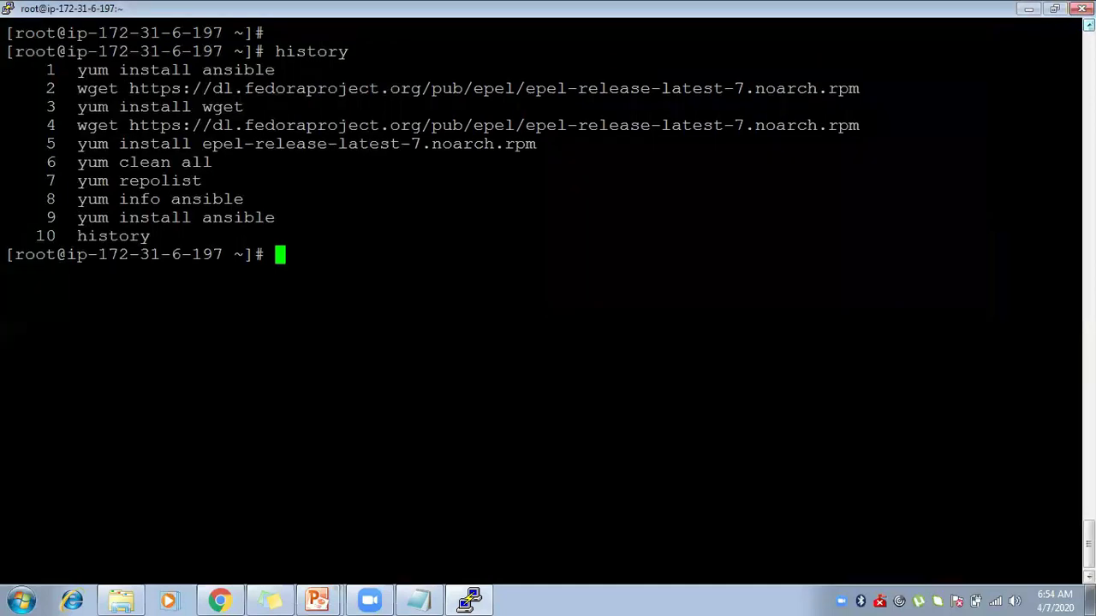
{"action": "left_click", "coordinate": [1089, 25]}
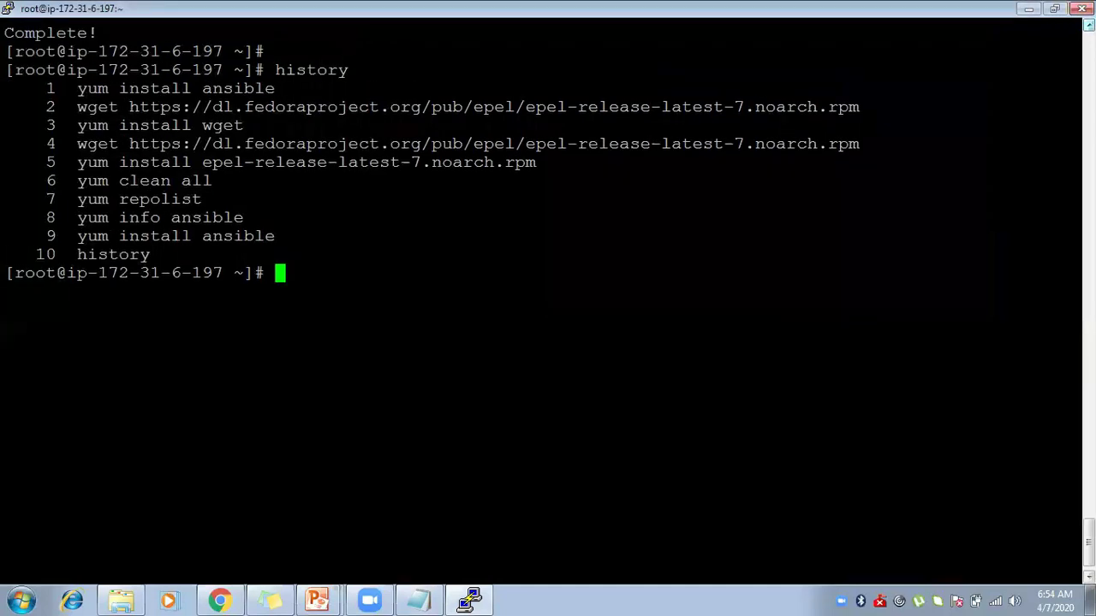
{"action": "scroll", "coordinate": [1089, 25], "scroll_direction": "up", "scroll_amount": 8}
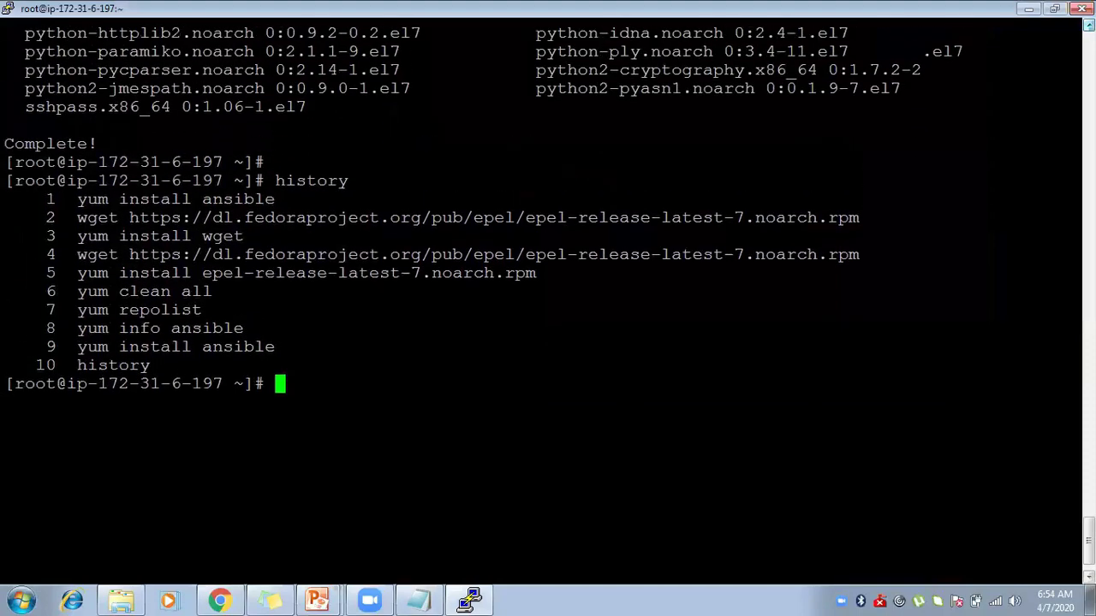
{"action": "scroll", "coordinate": [1089, 25], "scroll_direction": "up", "scroll_amount": 6}
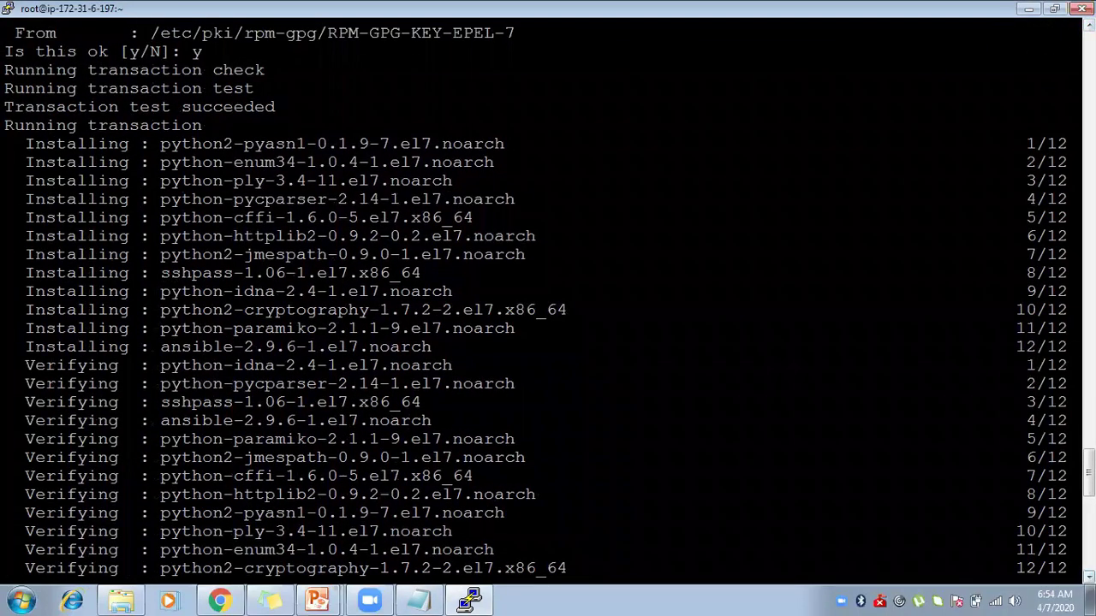
{"action": "scroll", "coordinate": [1089, 577], "scroll_direction": "down", "scroll_amount": 5}
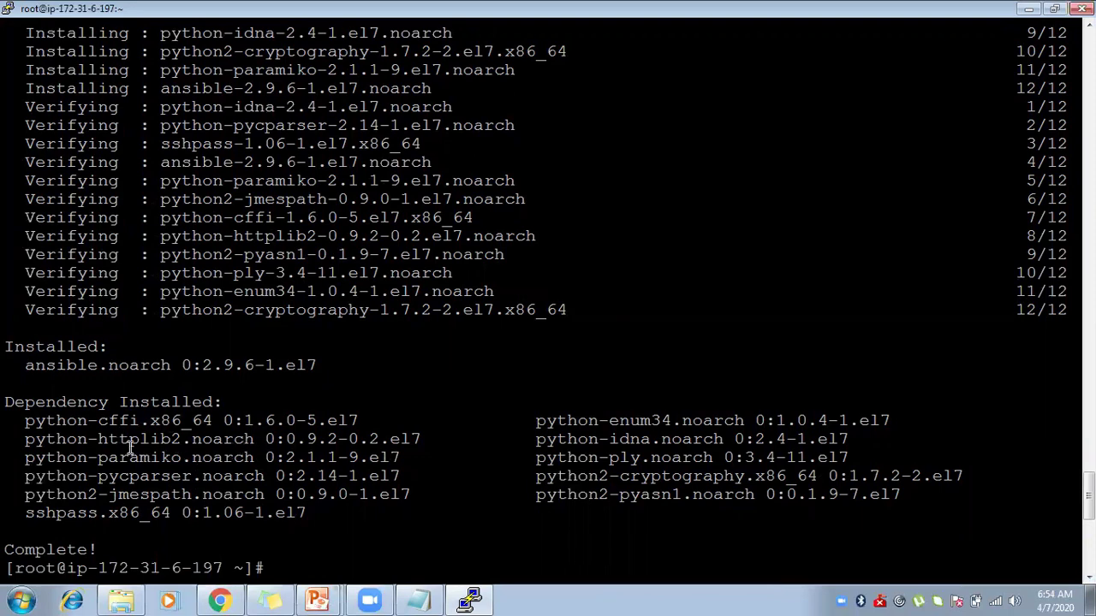
{"action": "left_click_drag", "start_coordinate": [245, 421], "coordinate": [282, 424]}
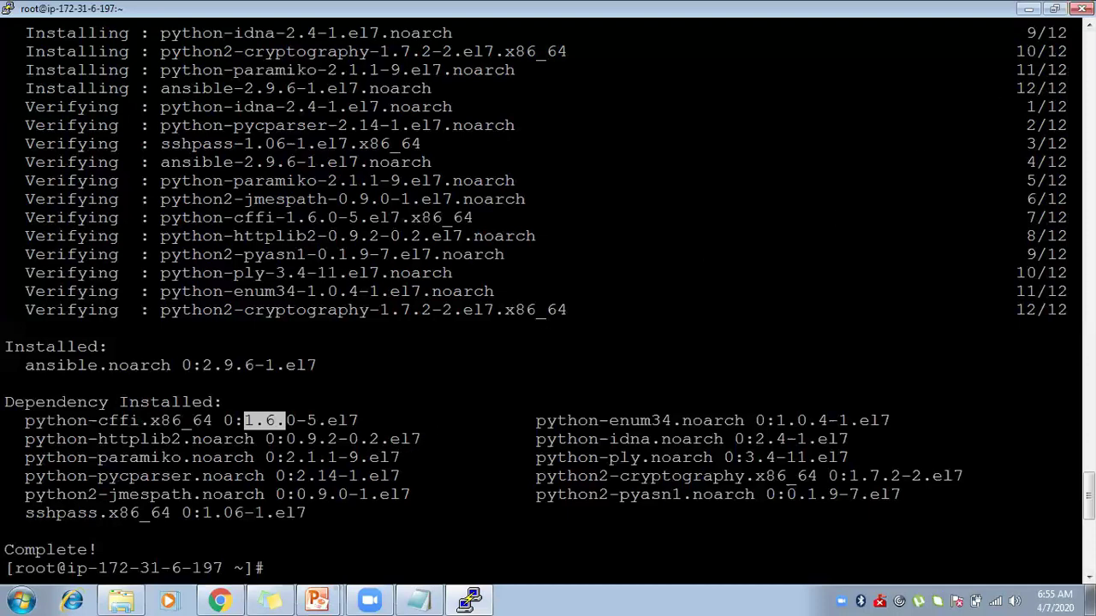
{"action": "scroll", "coordinate": [548, 297], "scroll_direction": "up", "scroll_amount": 1}
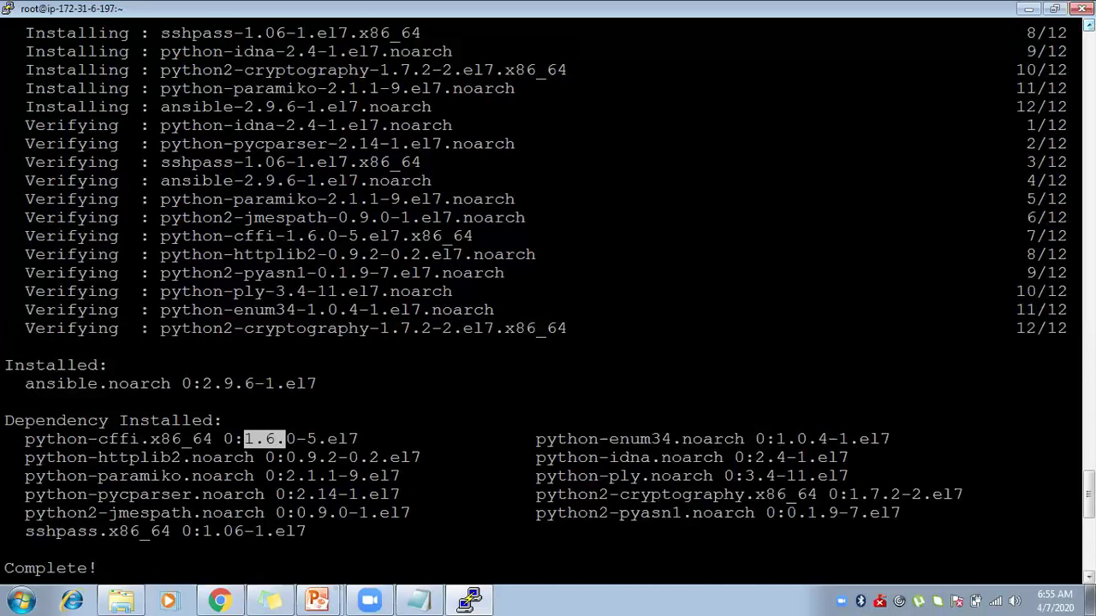
{"action": "scroll", "coordinate": [548, 297], "scroll_direction": "up", "scroll_amount": 19}
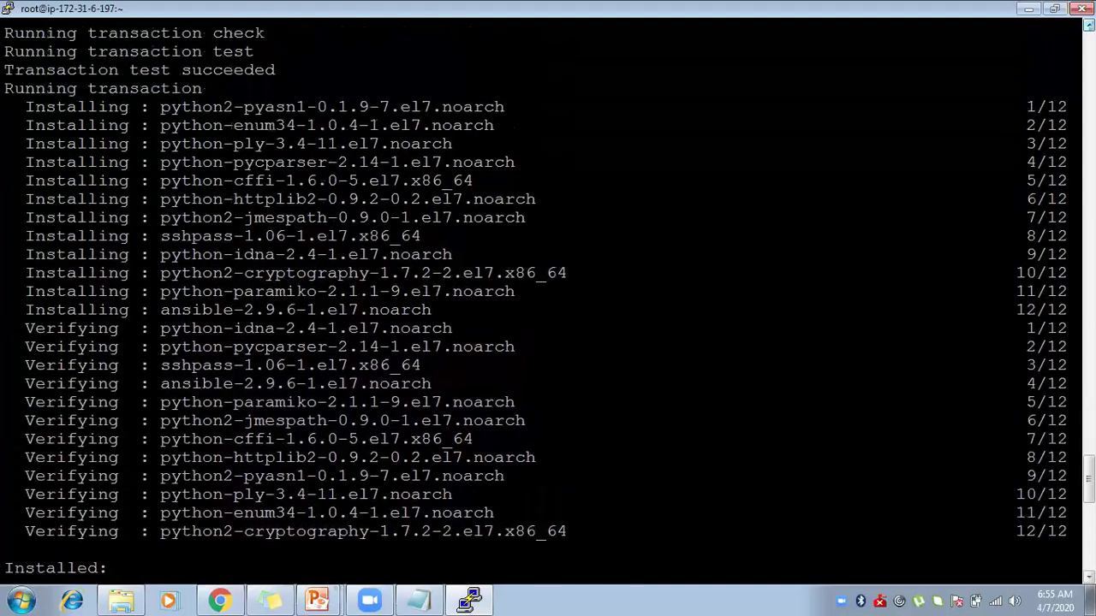
{"action": "scroll", "coordinate": [548, 298], "scroll_direction": "up", "scroll_amount": 9}
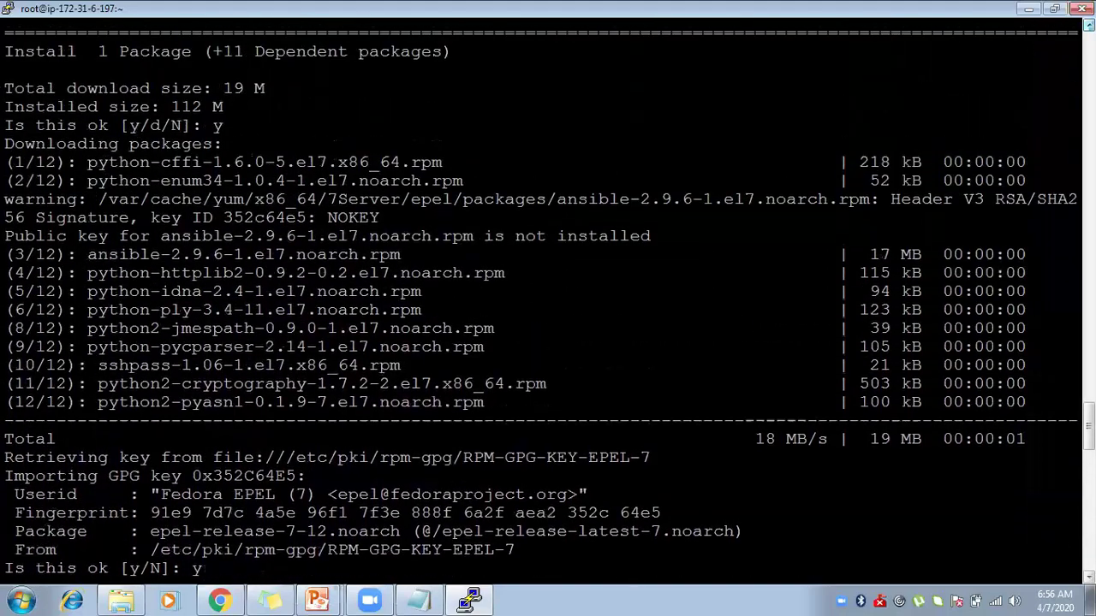
{"action": "scroll", "coordinate": [548, 297], "scroll_direction": "up", "scroll_amount": 5}
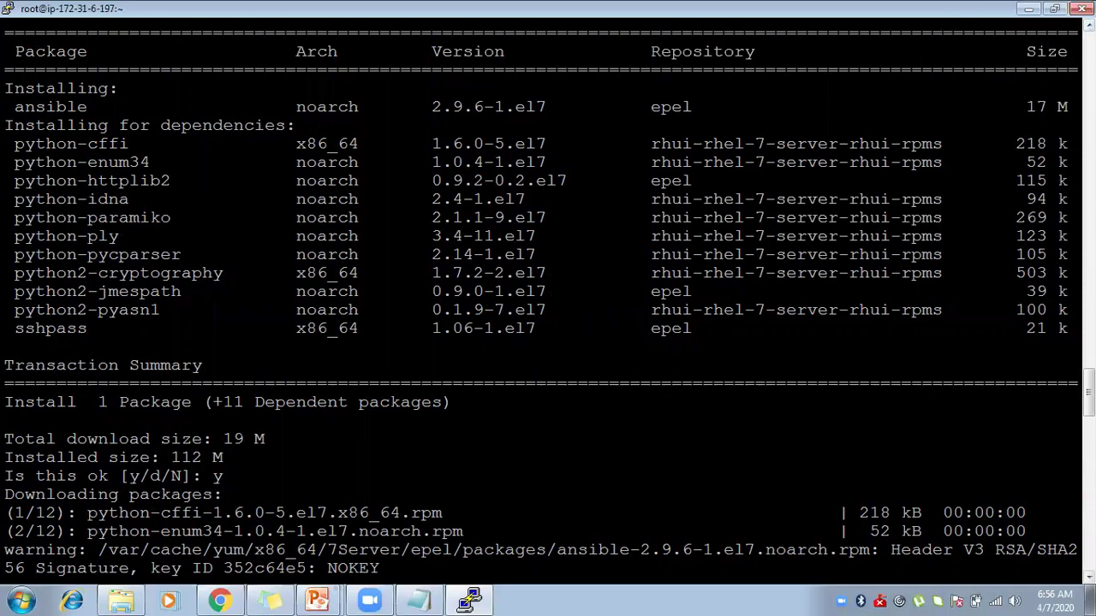
{"action": "scroll", "coordinate": [548, 291], "scroll_direction": "up", "scroll_amount": 2}
{"action": "scroll", "coordinate": [942, 97], "scroll_direction": "up", "scroll_amount": 4}
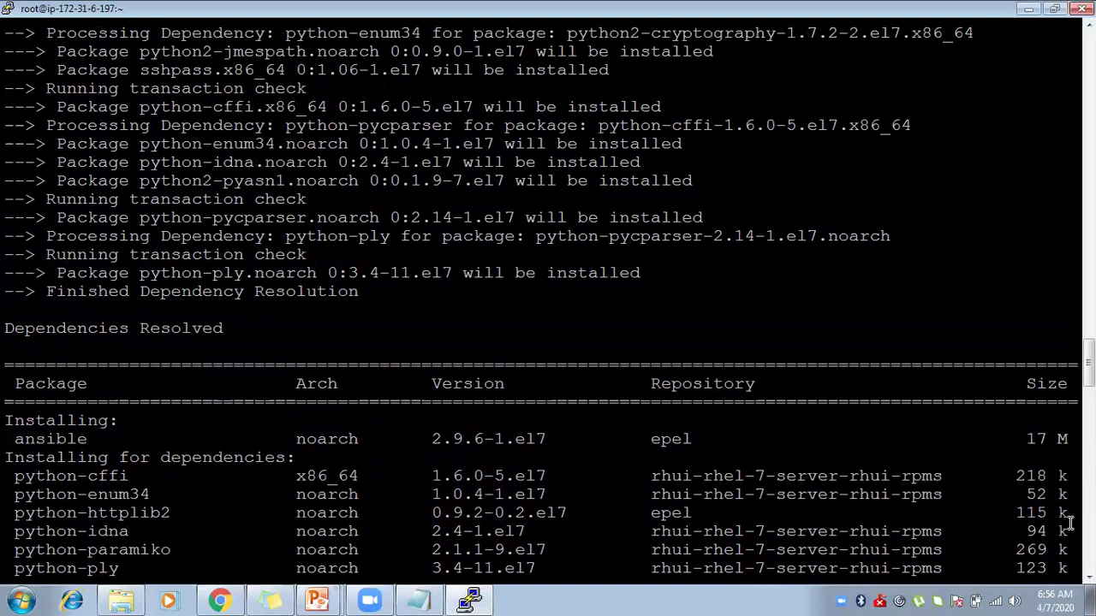
{"action": "scroll", "coordinate": [548, 305], "scroll_direction": "down", "scroll_amount": 6}
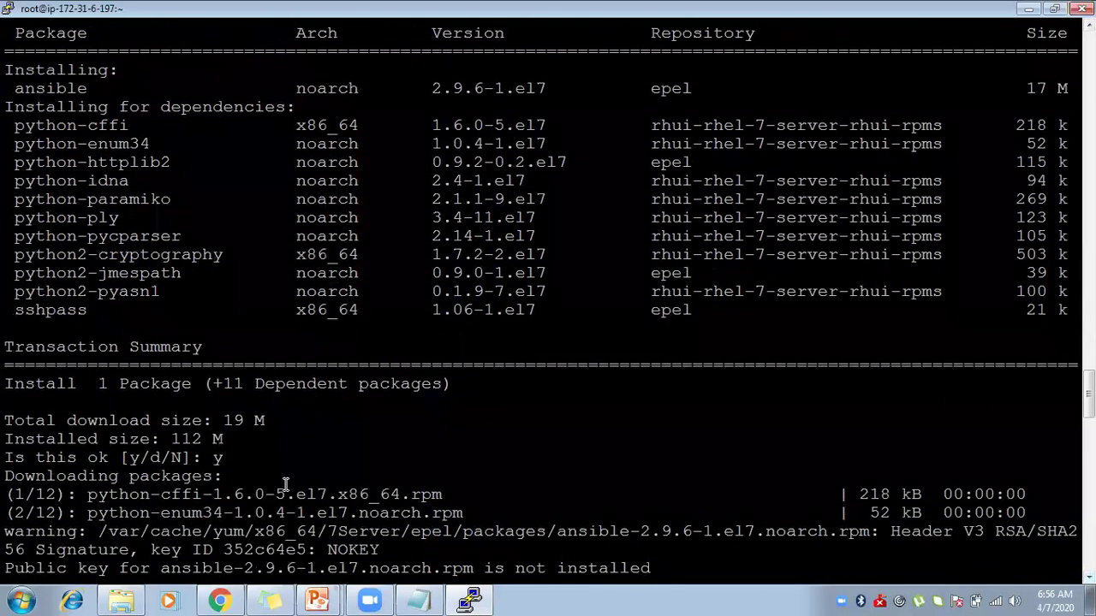
{"action": "left_click_drag", "start_coordinate": [216, 459], "coordinate": [204, 459]}
{"action": "type", "text": "y"}
{"action": "key", "text": "Return"}
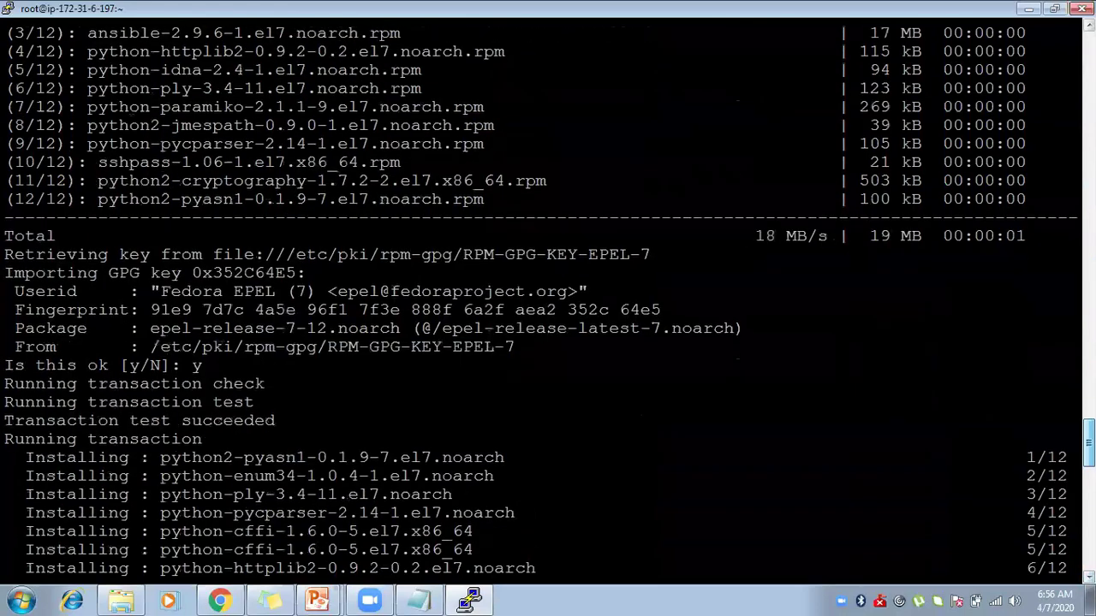
{"action": "key", "text": "Return"}
{"action": "type", "text": "history"}
{"action": "key", "text": "Return"}
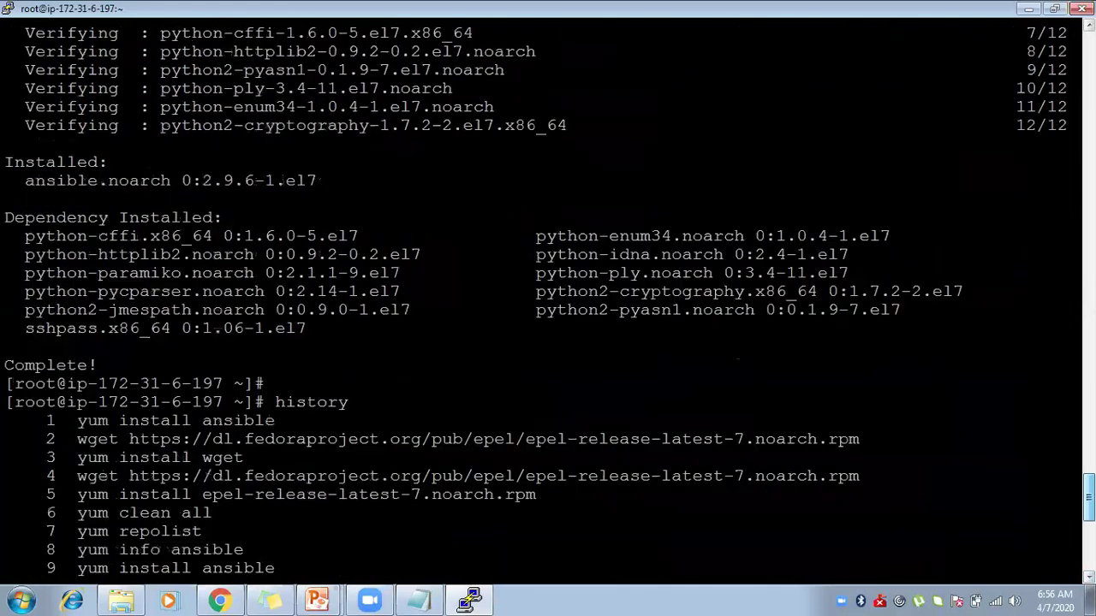
Clear the PuTTY screen again with Ctrl+L, leaving a single root prompt
{"action": "scroll", "coordinate": [611, 519], "scroll_direction": "down", "scroll_amount": 1}
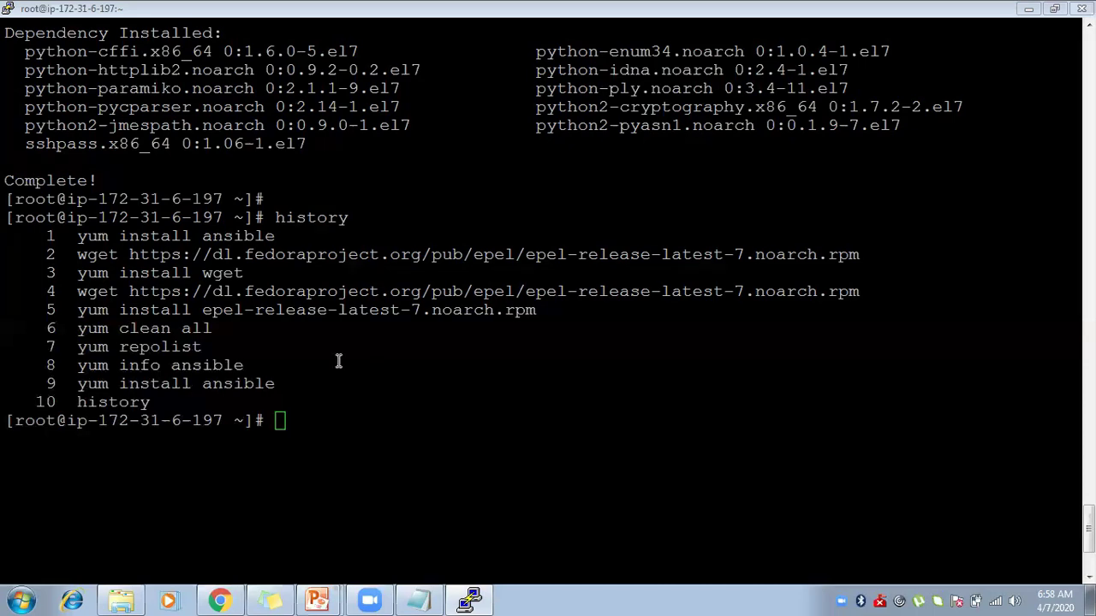
{"action": "key", "text": "ctrl+l"}
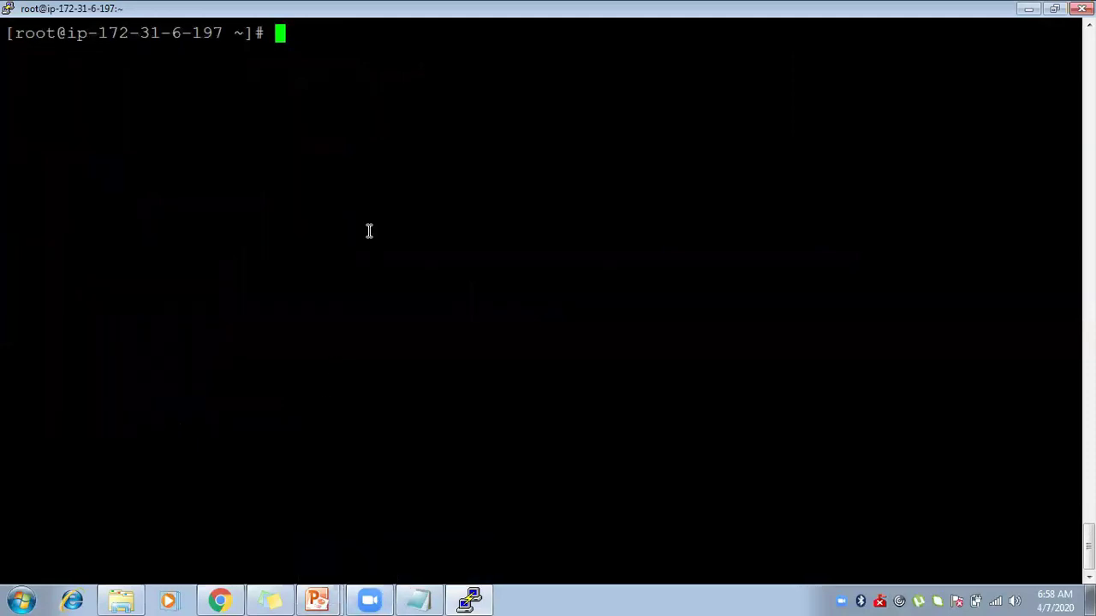
Select the Managed instance in EC2 and copy its public DNS, ec2-13-233-20-255.ap-south-1.compute.amazonaws.com
{"action": "left_click", "coordinate": [220, 601]}
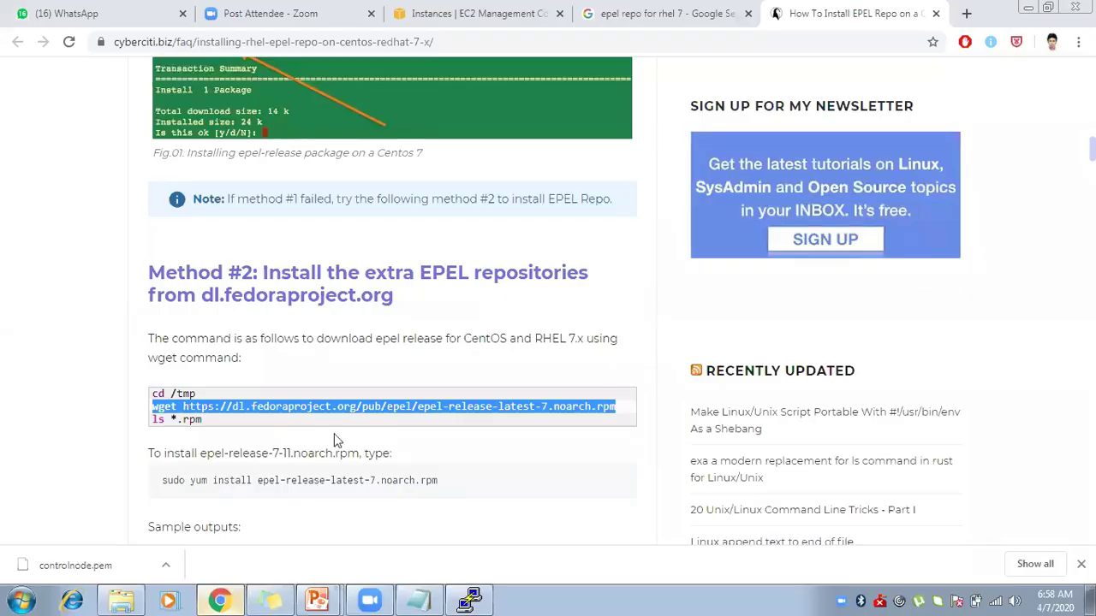
{"action": "left_click", "coordinate": [694, 74]}
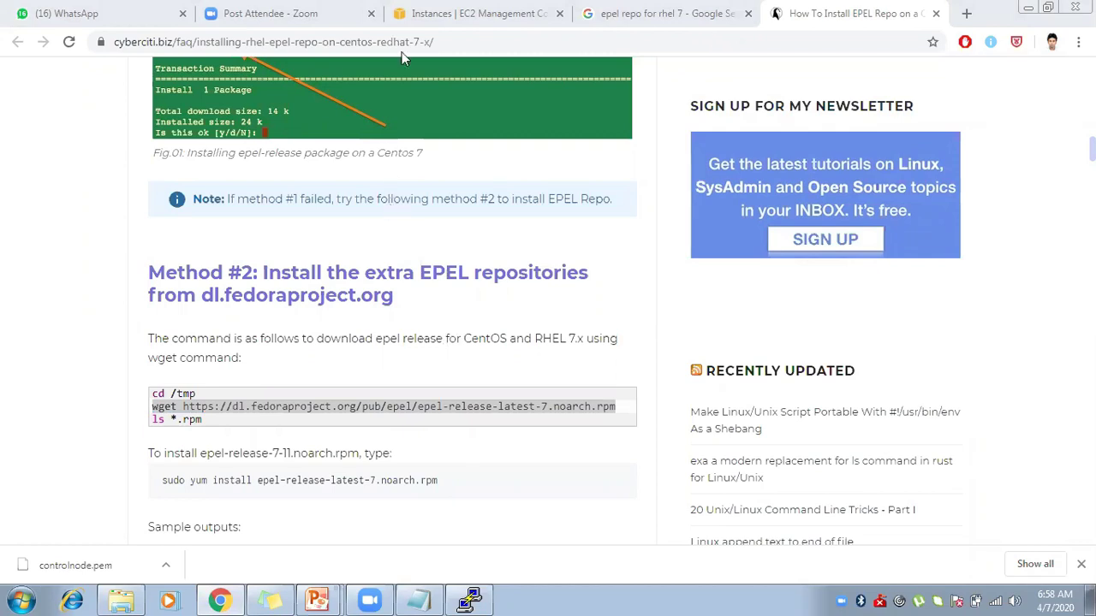
{"action": "left_click", "coordinate": [428, 14]}
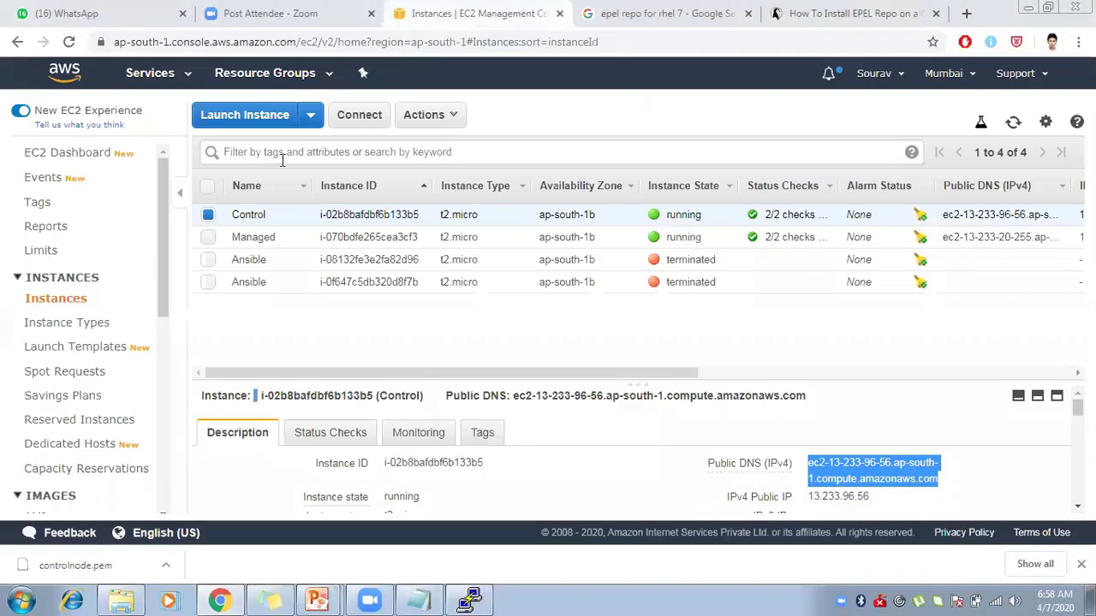
{"action": "left_click", "coordinate": [208, 216]}
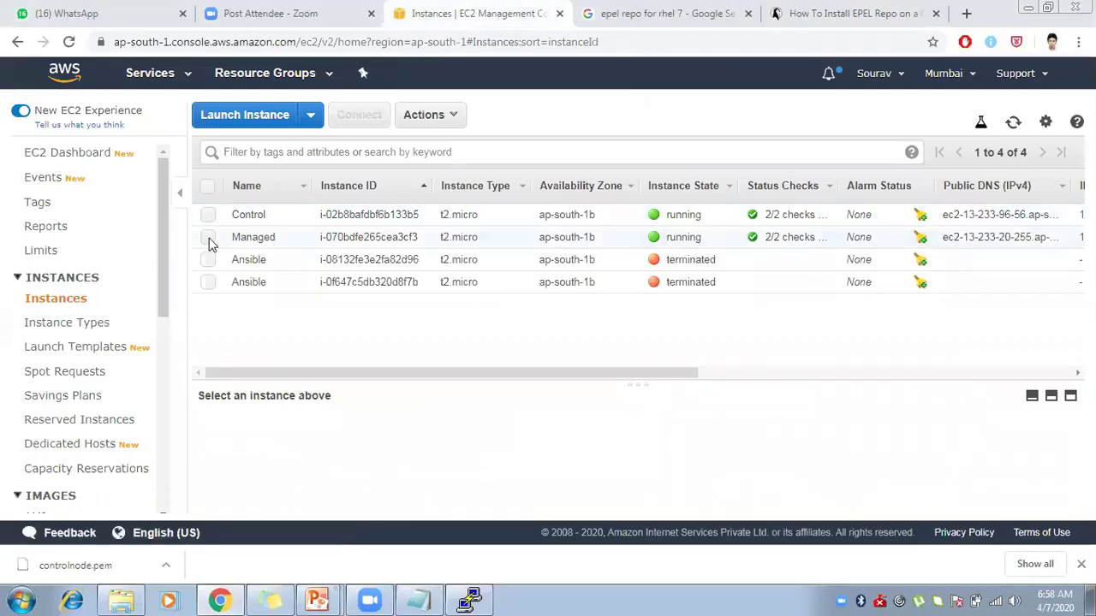
{"action": "left_click", "coordinate": [209, 239]}
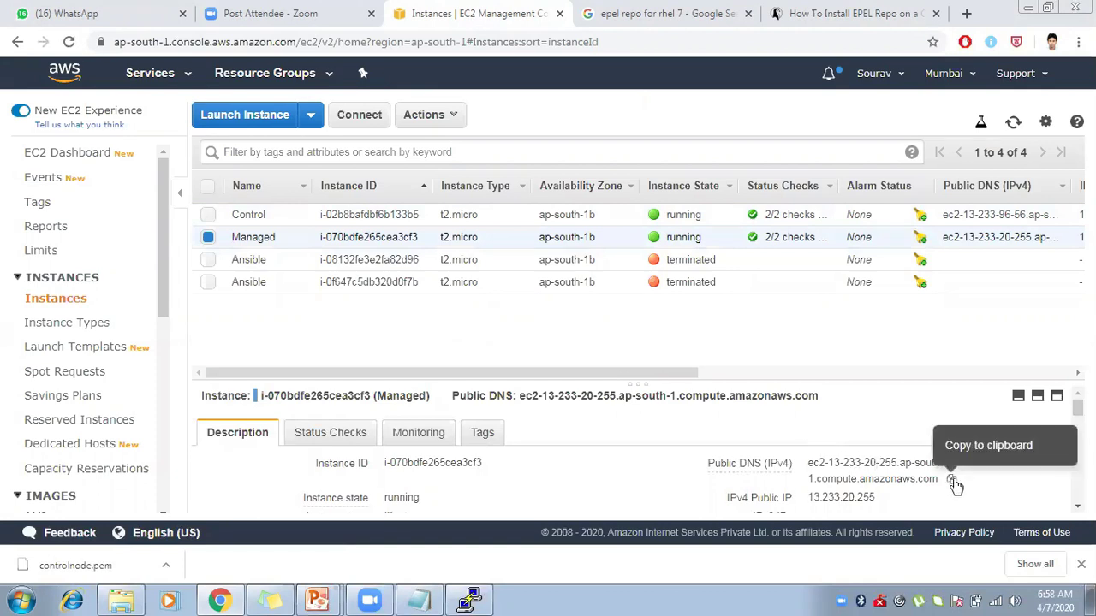
{"action": "left_click", "coordinate": [954, 482]}
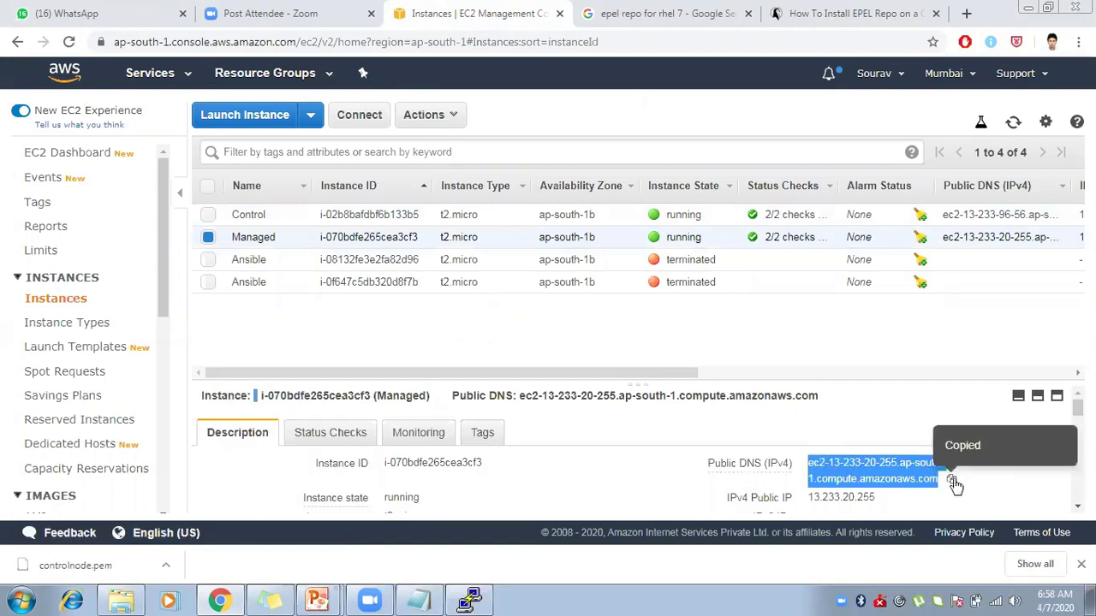
{"action": "left_click", "coordinate": [471, 600]}
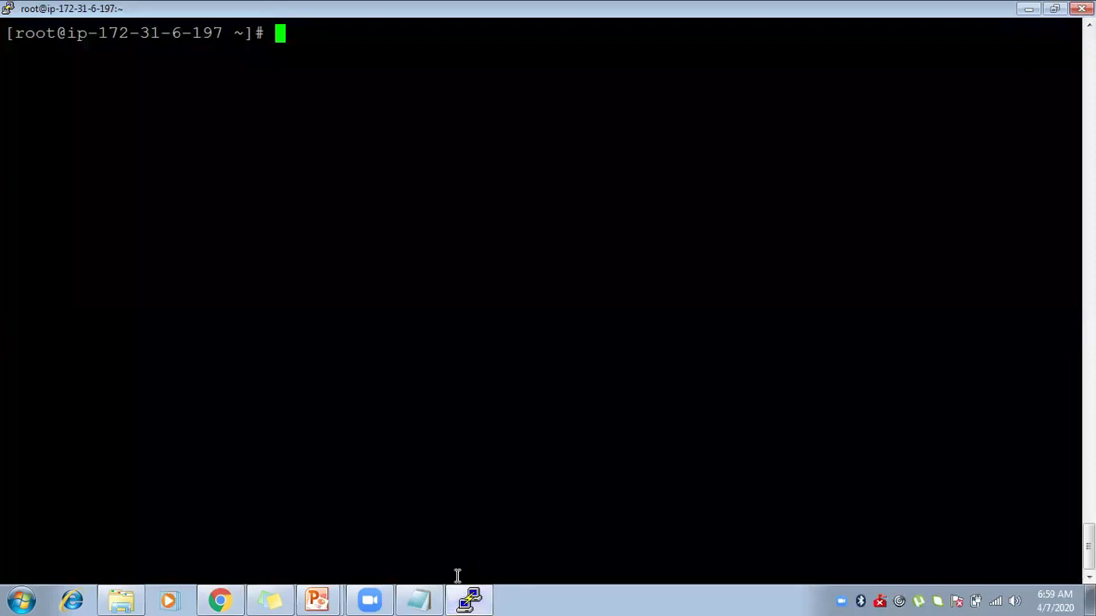
Set up a new PuTTY session to the pasted Managed DNS host using the controlnode private key
{"action": "right_click", "coordinate": [305, 9]}
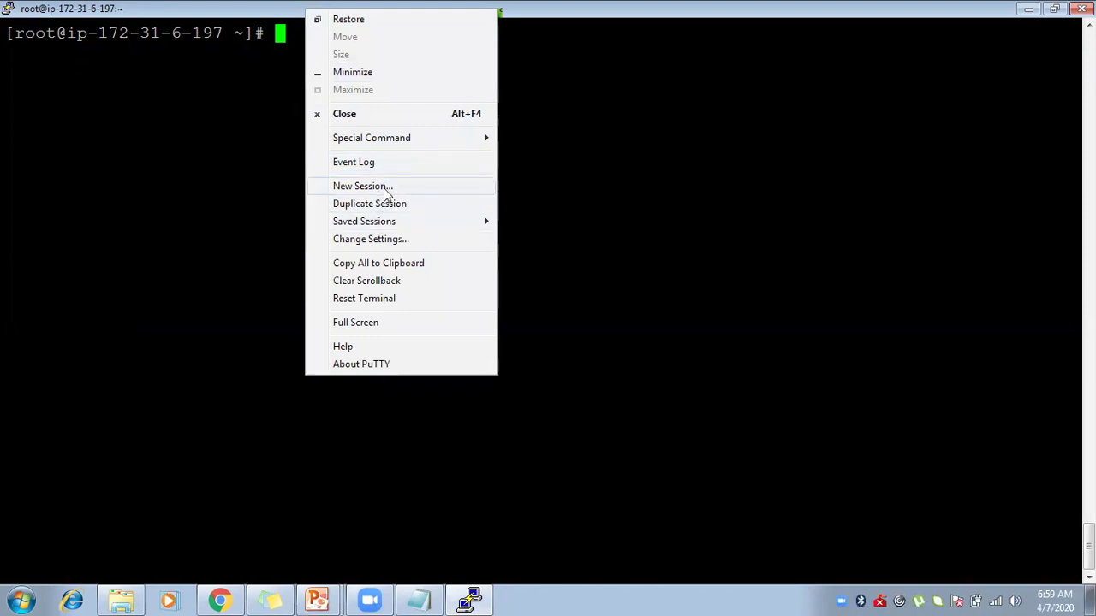
{"action": "left_click", "coordinate": [384, 192]}
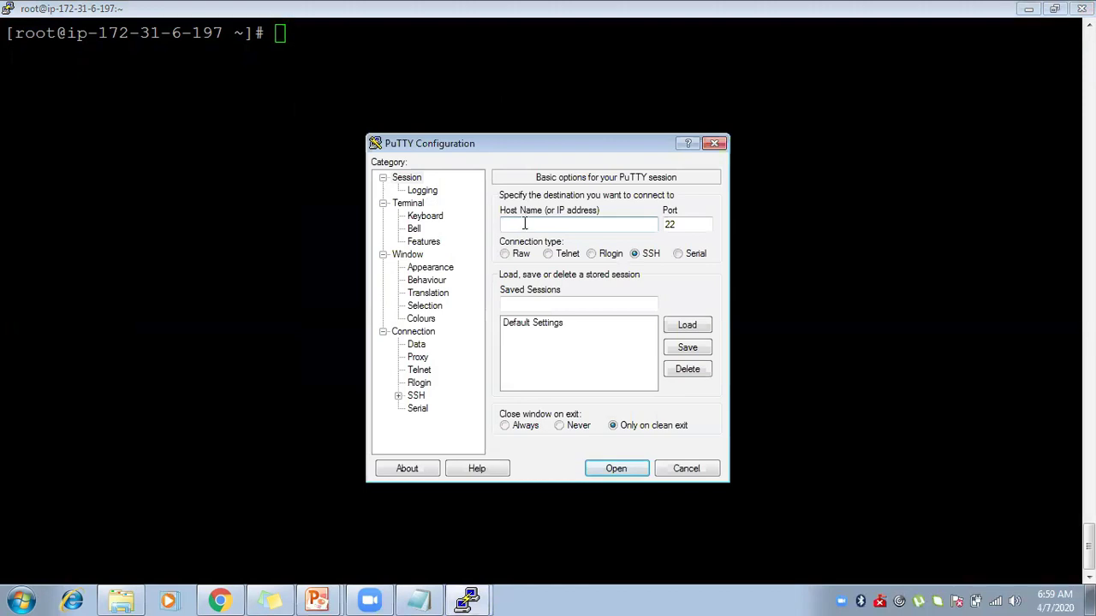
{"action": "key", "text": "ctrl+v"}
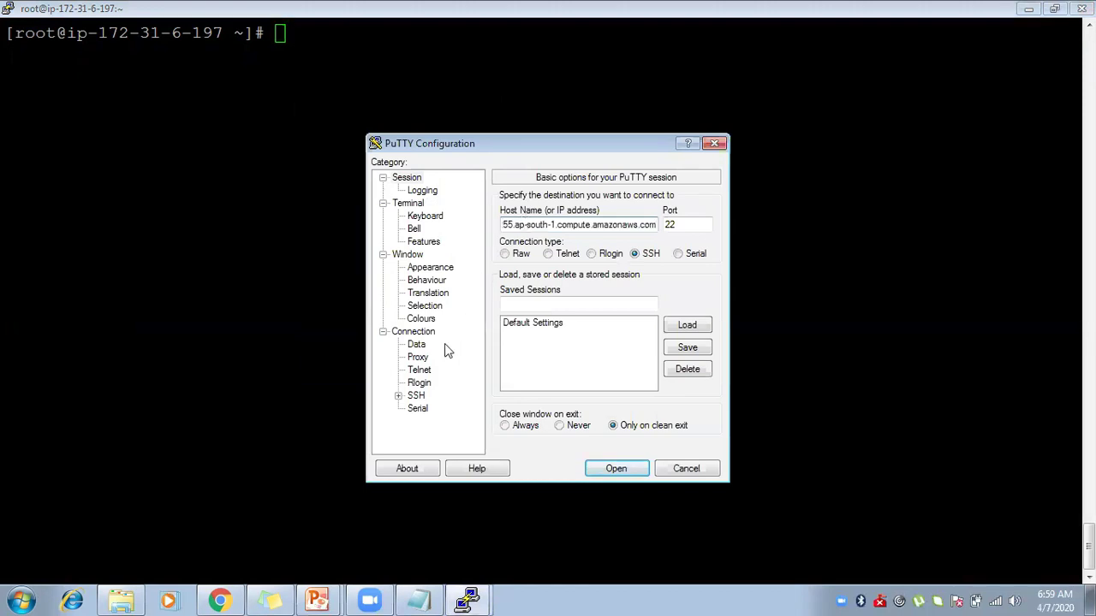
{"action": "left_click", "coordinate": [398, 396]}
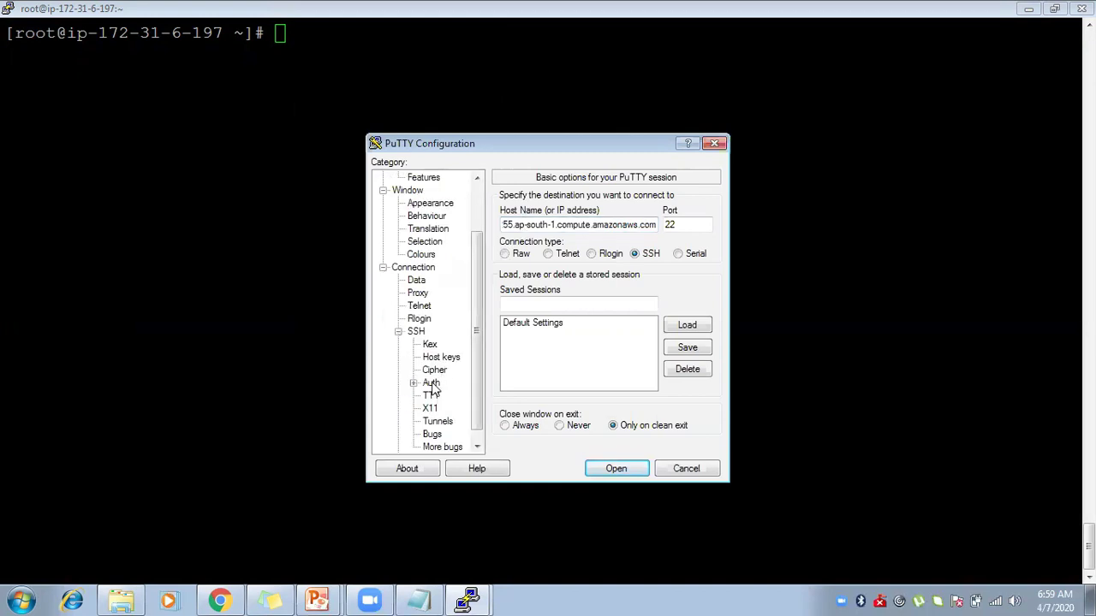
{"action": "left_click", "coordinate": [433, 385]}
{"action": "left_click", "coordinate": [685, 362]}
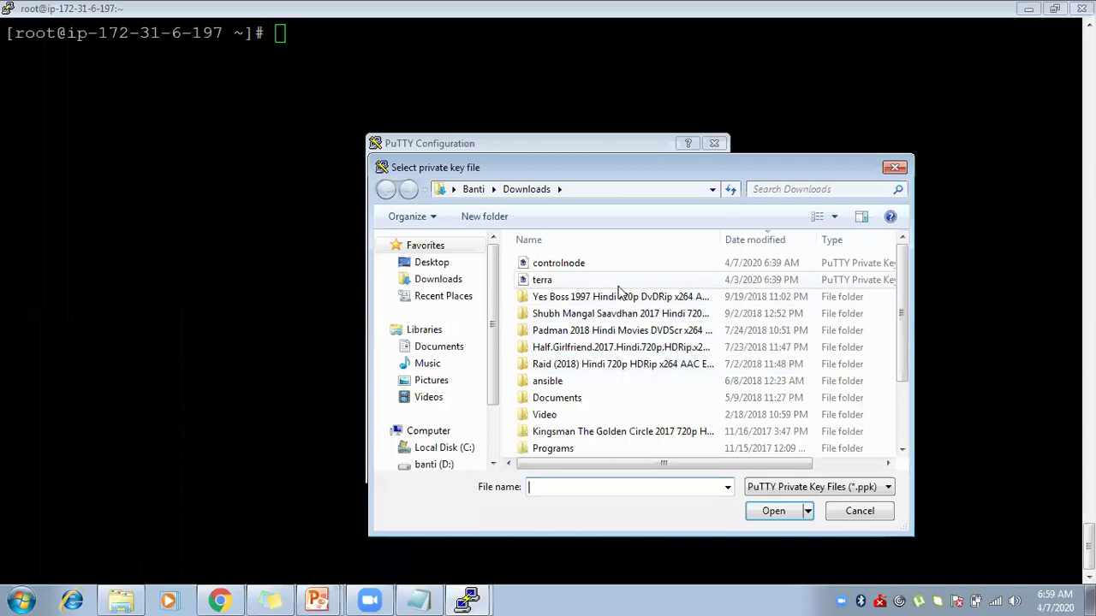
{"action": "left_click", "coordinate": [597, 267]}
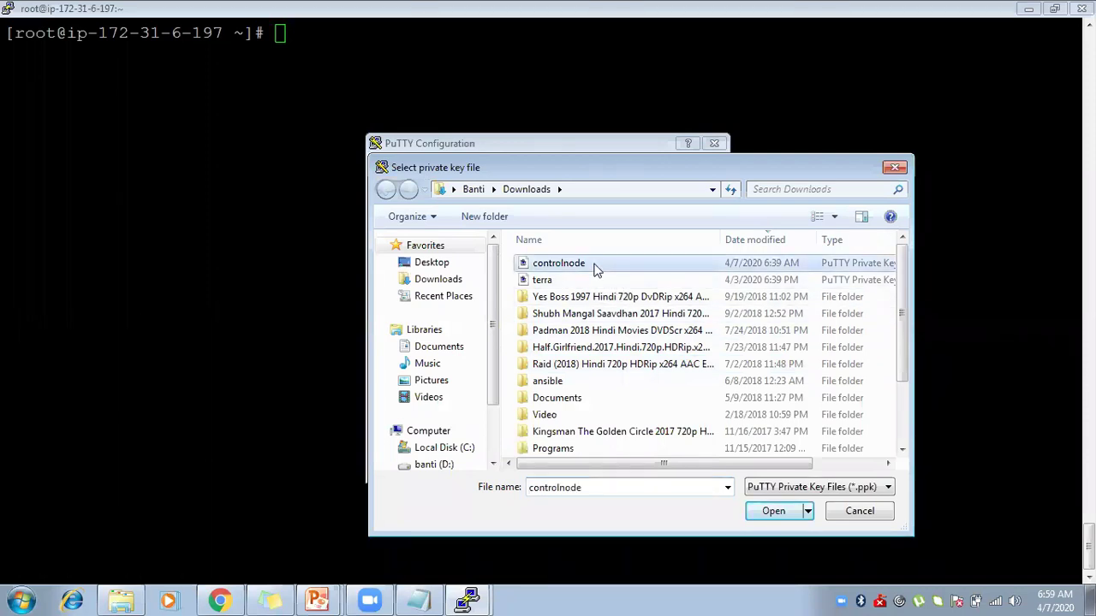
{"action": "left_click", "coordinate": [771, 514]}
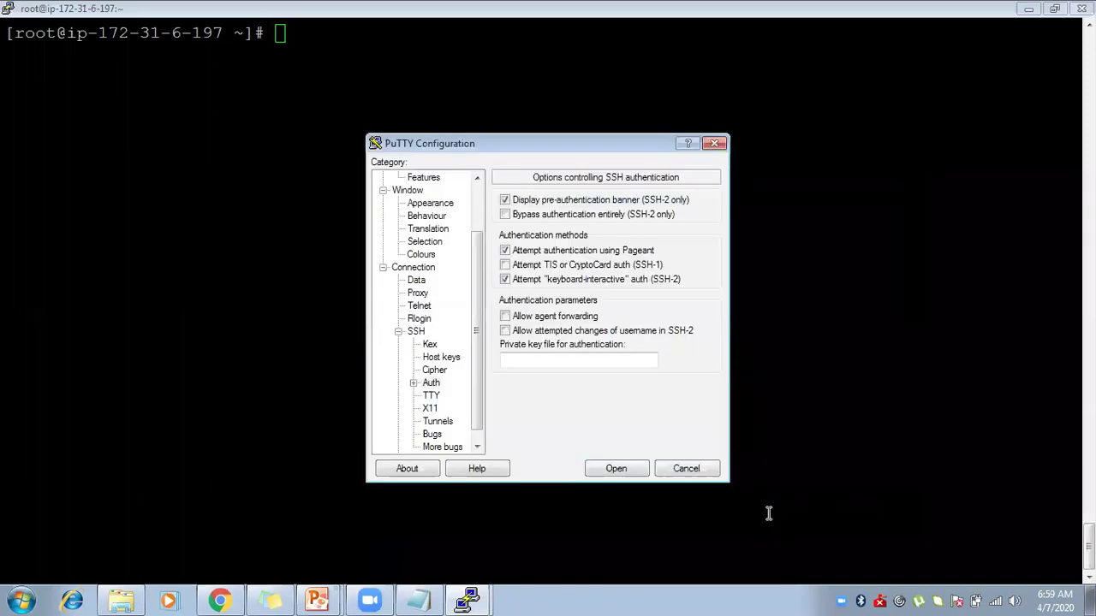
Connect, trust the host key, log in as ec2-user and become root with 'sudo su - root'
{"action": "left_click", "coordinate": [637, 464]}
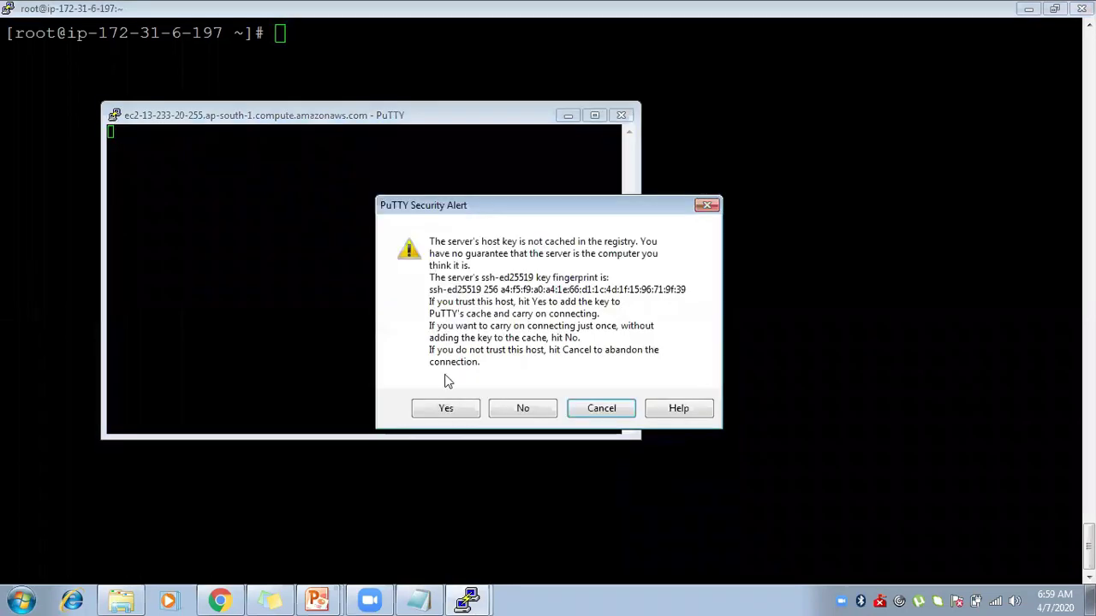
{"action": "left_click", "coordinate": [446, 408]}
{"action": "type", "text": "ec2-"}
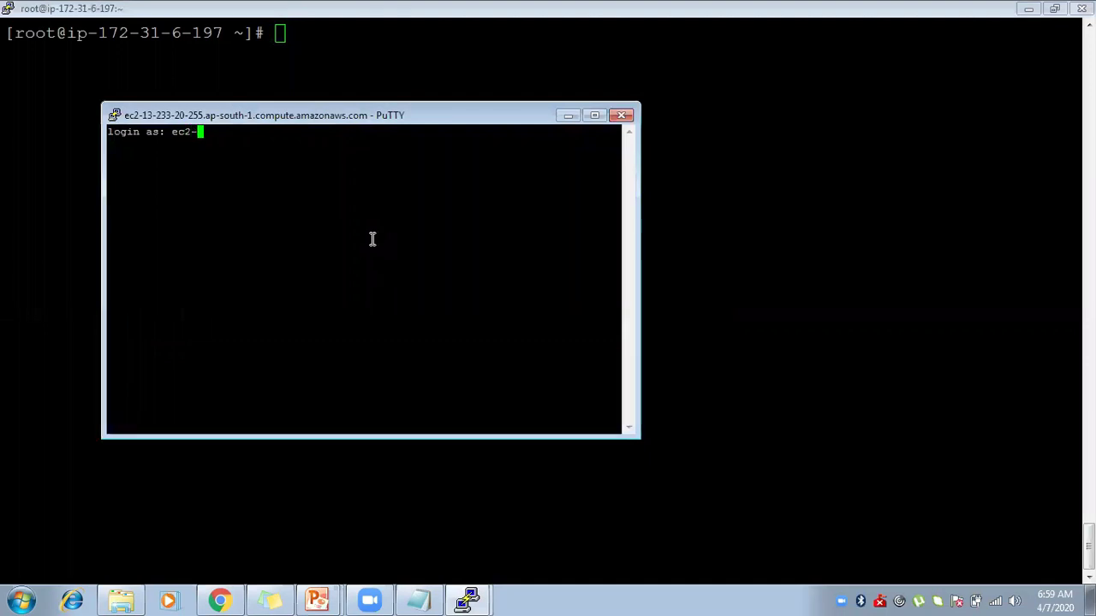
{"action": "type", "text": "user"}
{"action": "key", "text": "Return"}
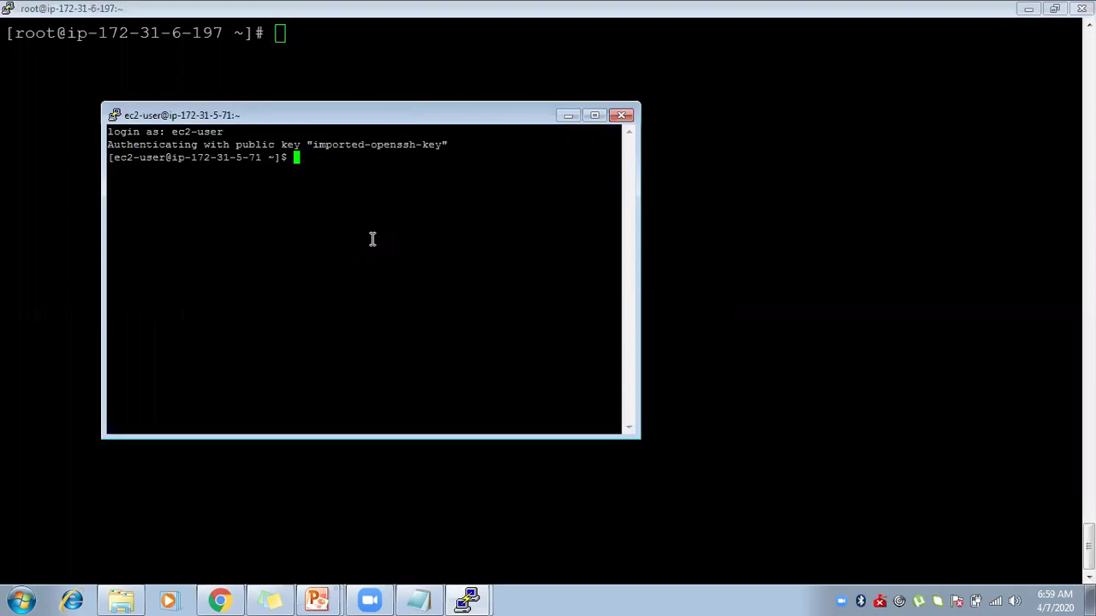
{"action": "type", "text": "sudo su - root"}
{"action": "key", "text": "Return"}
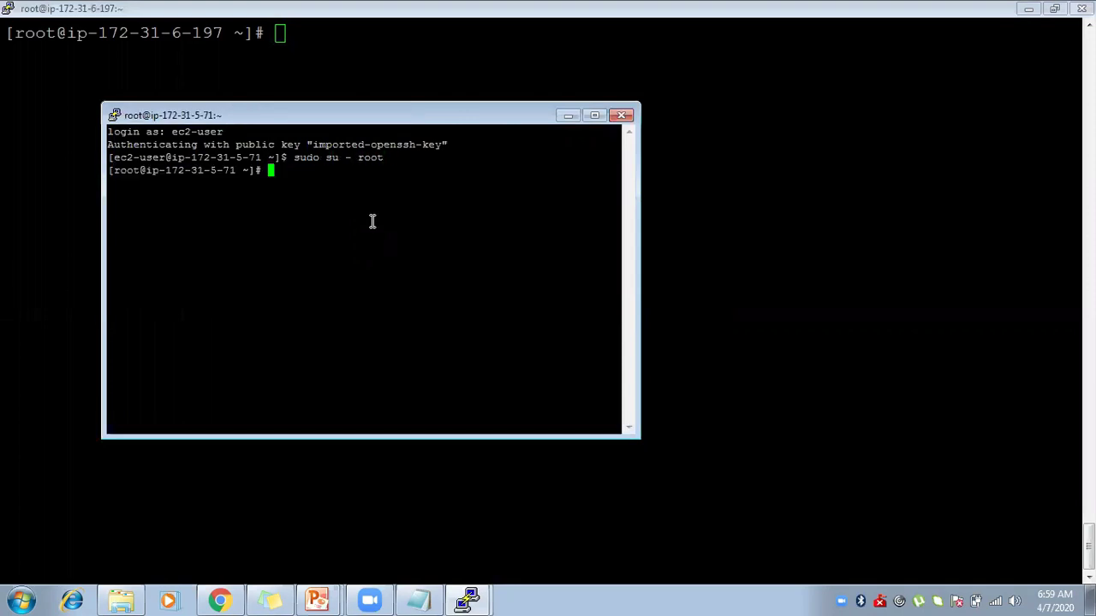
{"action": "right_click", "coordinate": [350, 115]}
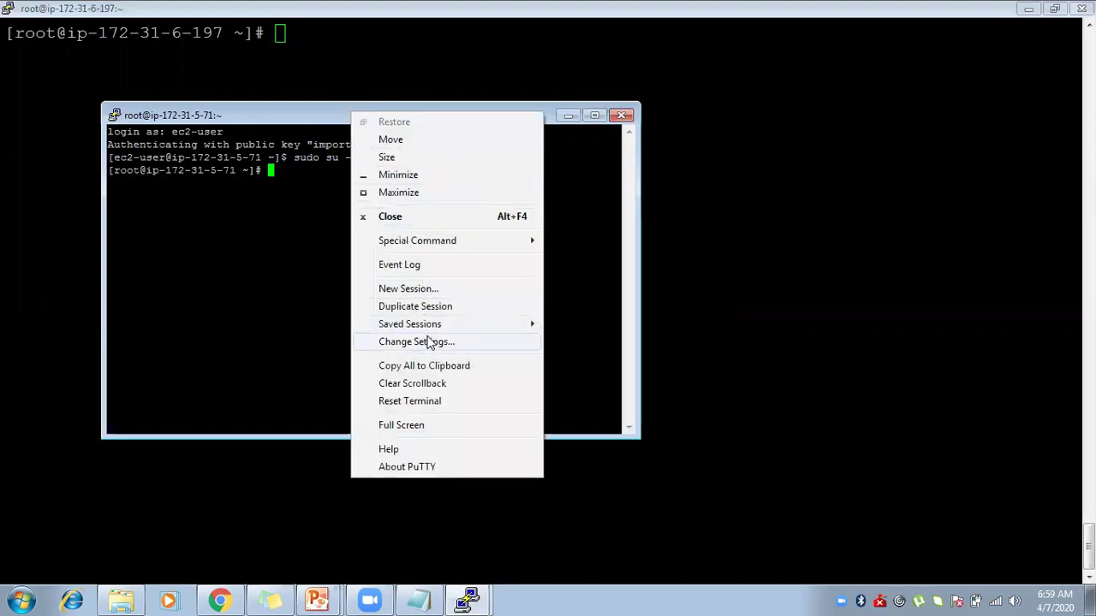
Change the running session's font to Courier New 16-point
{"action": "left_click", "coordinate": [428, 341]}
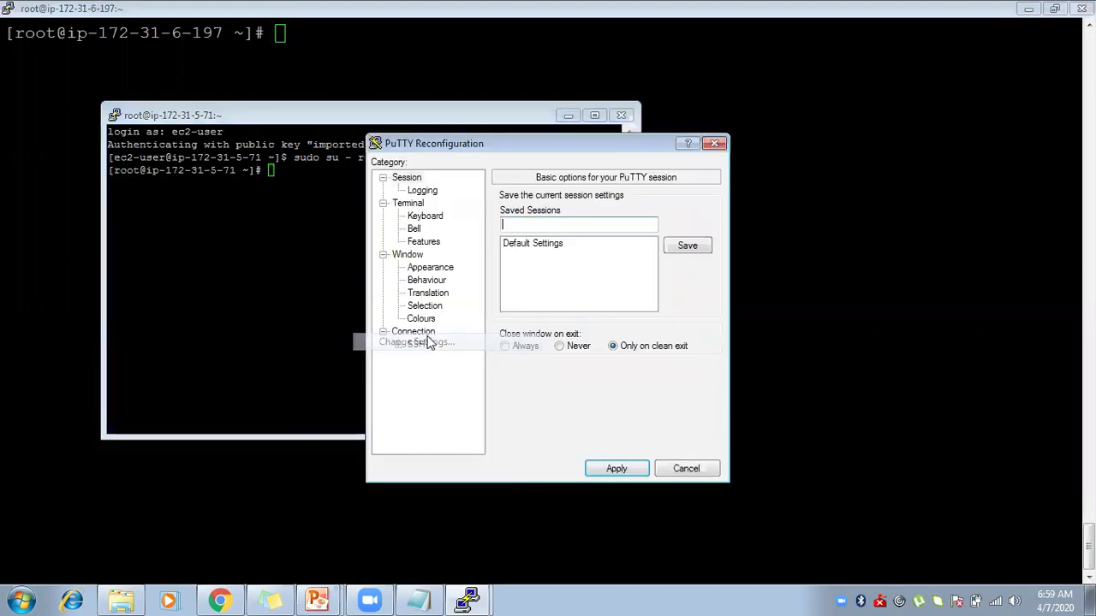
{"action": "left_click", "coordinate": [422, 270]}
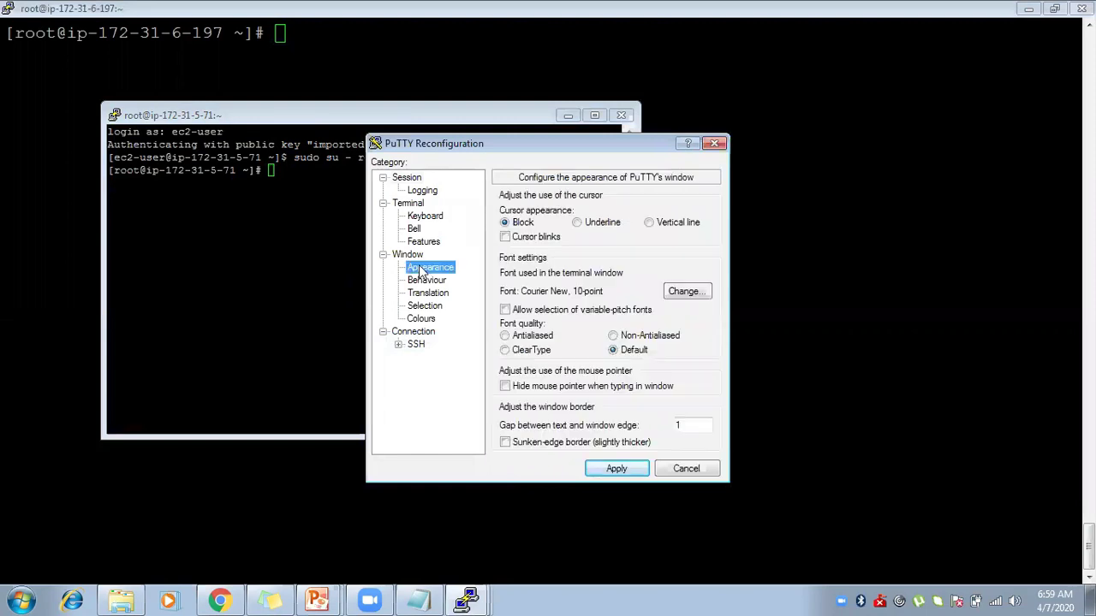
{"action": "left_click", "coordinate": [676, 290]}
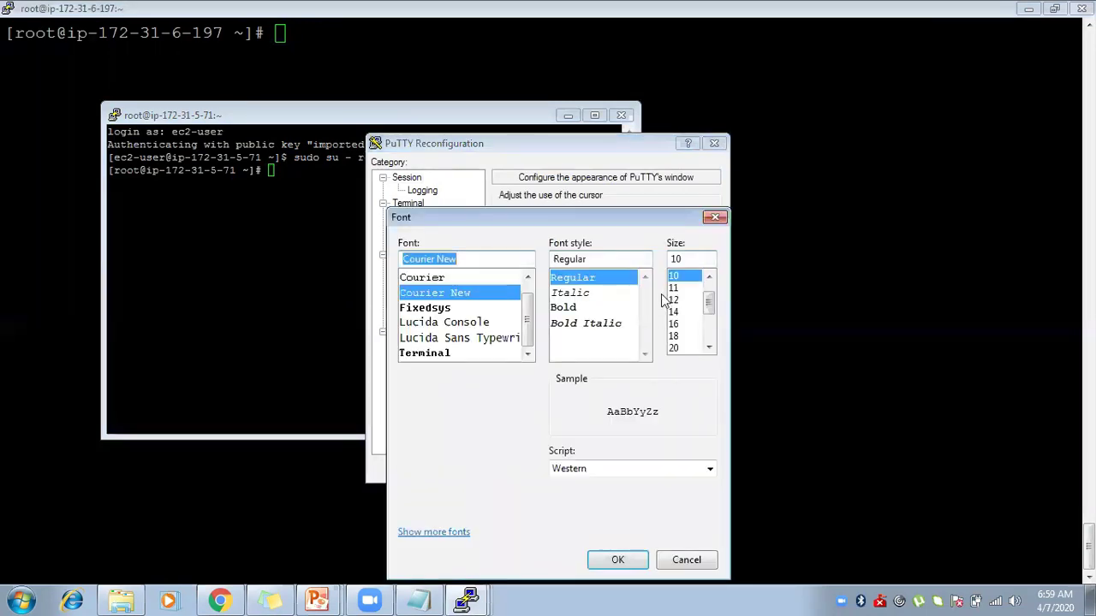
{"action": "left_click", "coordinate": [676, 325]}
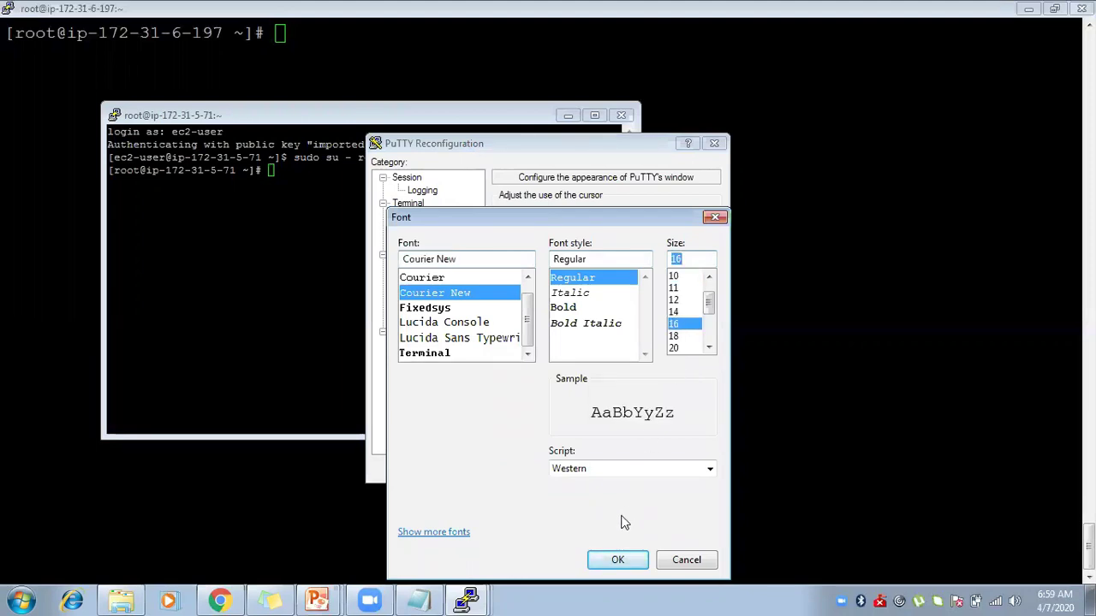
{"action": "left_click", "coordinate": [619, 560]}
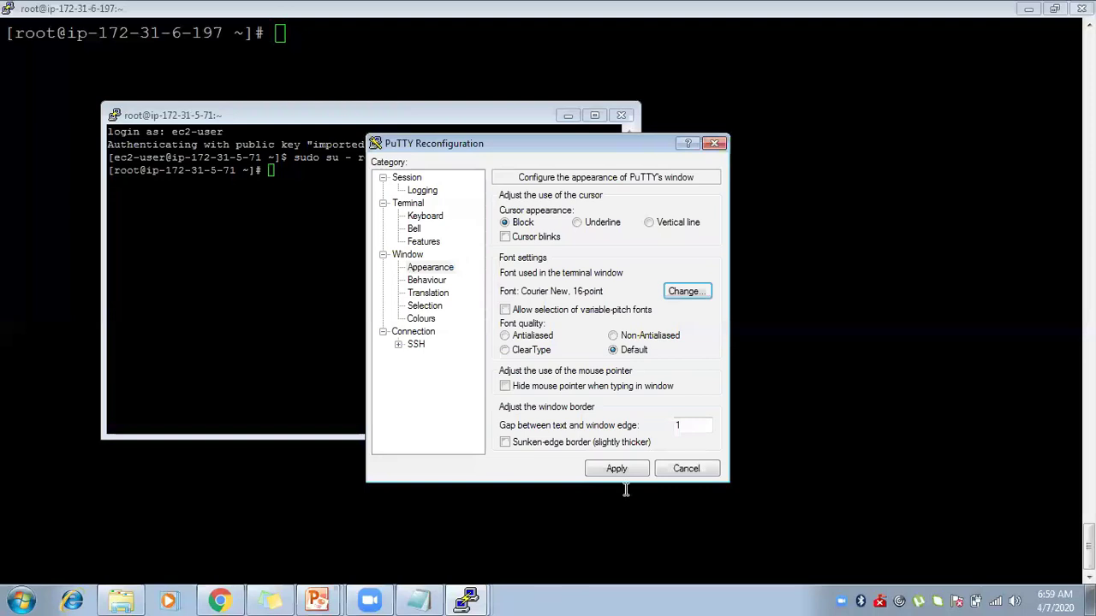
Set keepalives to every 300 seconds and apply the new settings
{"action": "left_click", "coordinate": [412, 333]}
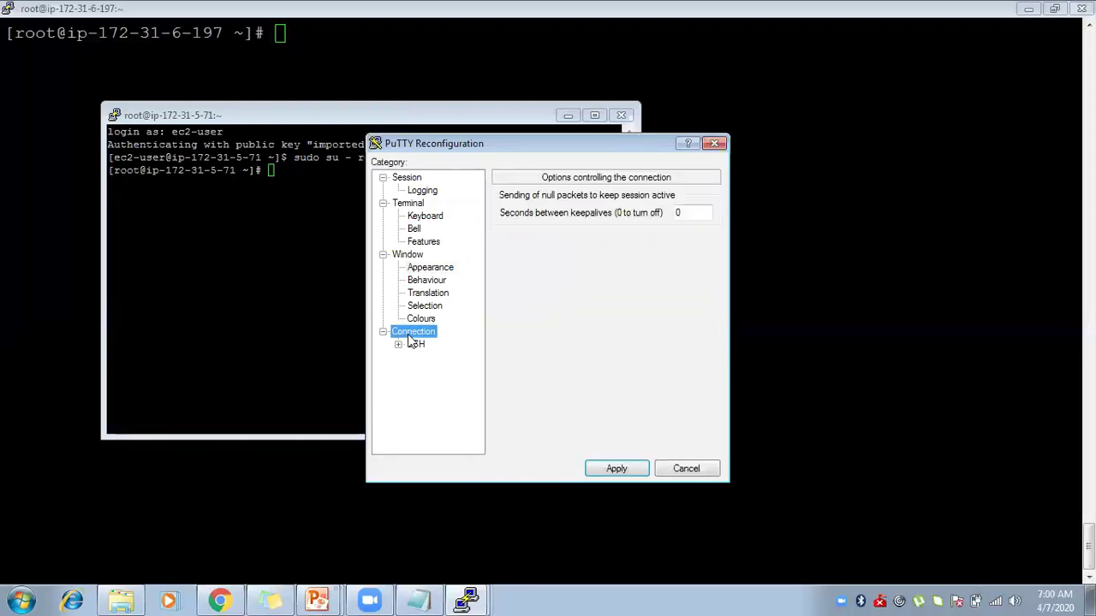
{"action": "left_click", "coordinate": [697, 212]}
{"action": "key", "text": "BackSpace"}
{"action": "type", "text": "300"}
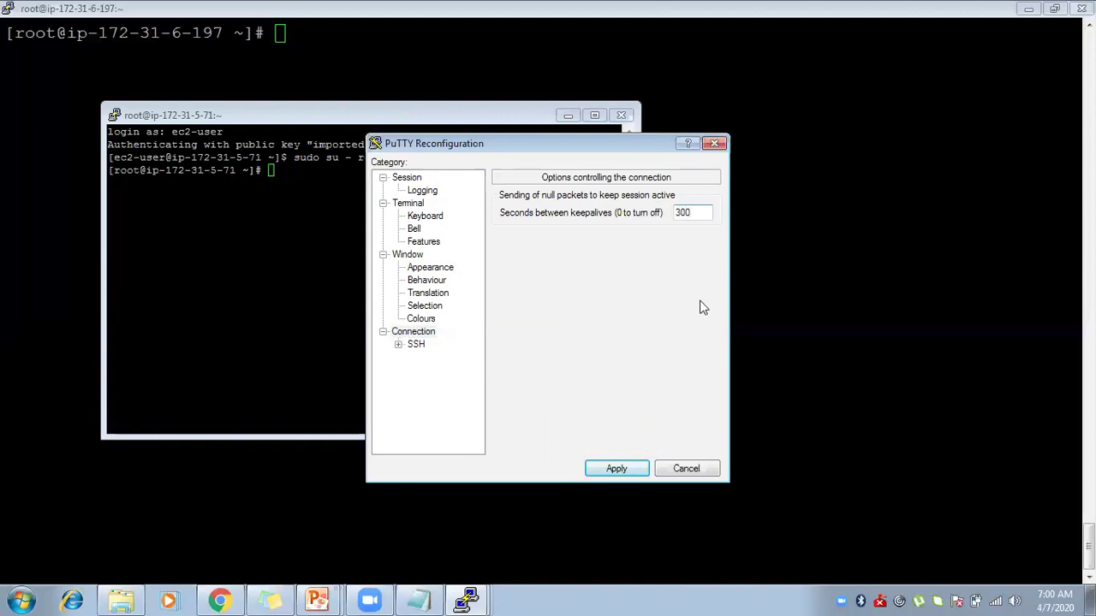
{"action": "left_click", "coordinate": [623, 467]}
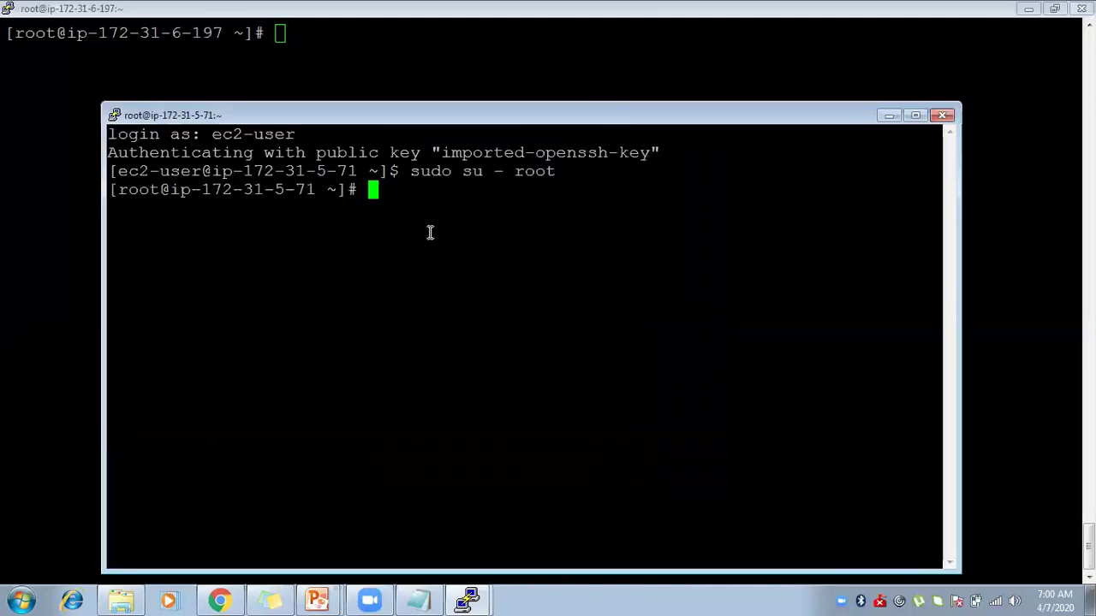
Maximize the managed node's terminal, clear it to one clean prompt, and switch to the control node
{"action": "left_click", "coordinate": [916, 116]}
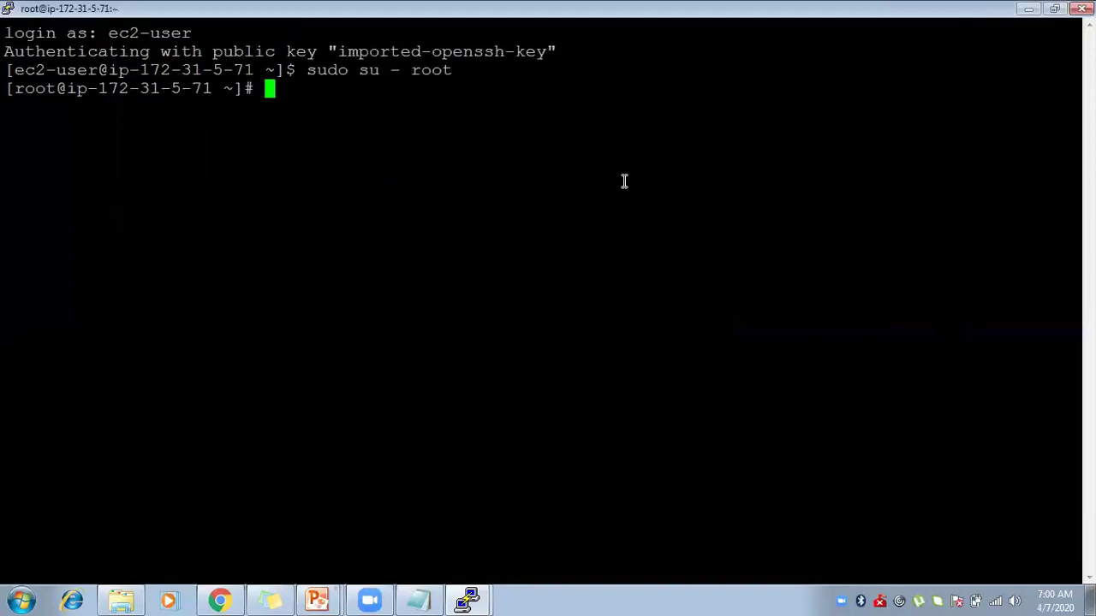
{"action": "key", "text": "Return"}
{"action": "key", "text": "Return"}
{"action": "key", "text": "Return"}
{"action": "key", "text": "ctrl+l"}
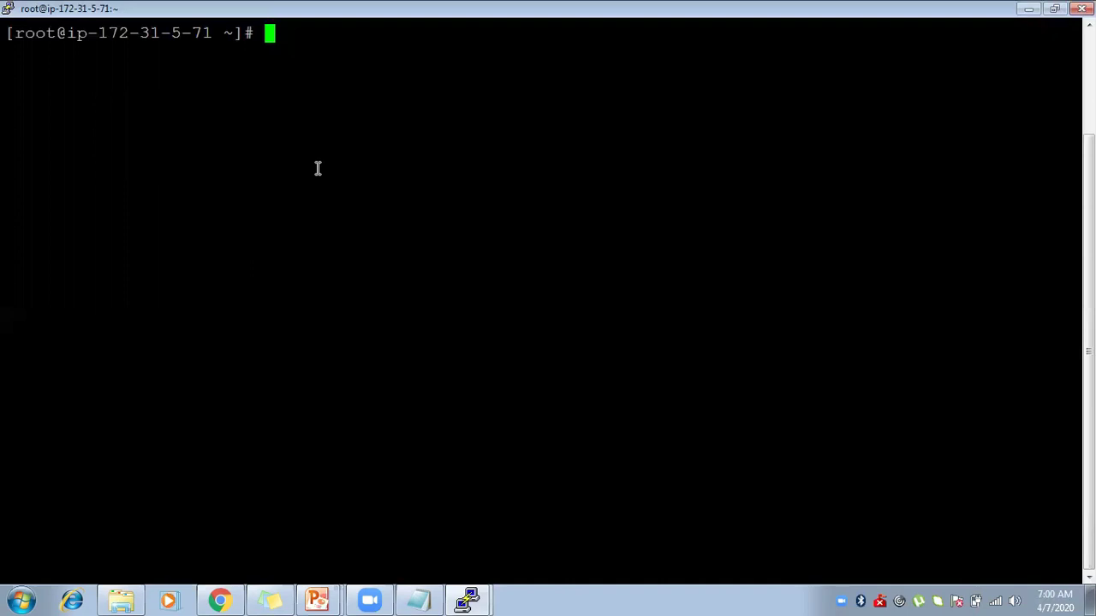
{"action": "key", "text": "alt+Tab"}
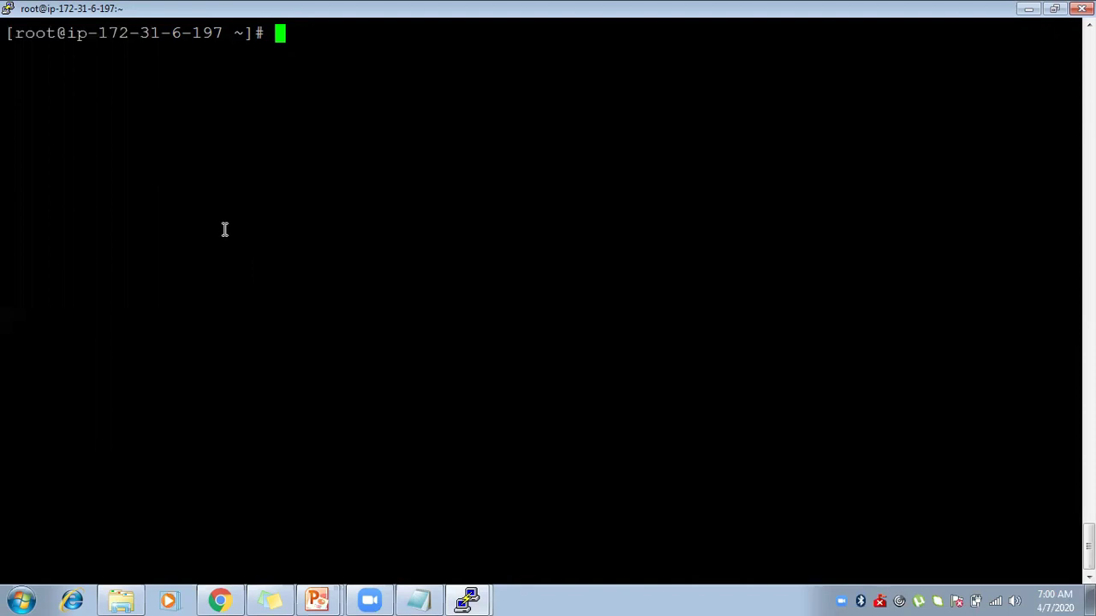
Create the cloud-user account with useradd, set its password twice via passwd, and clear the screen
{"action": "type", "text": "useradd cloud-user"}
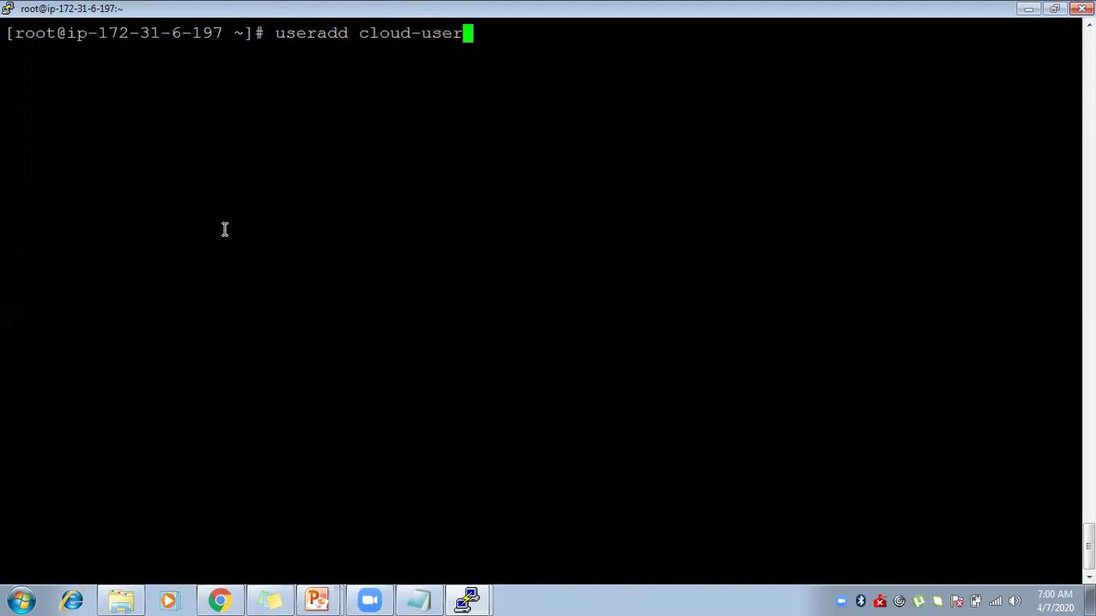
{"action": "key", "text": "Return"}
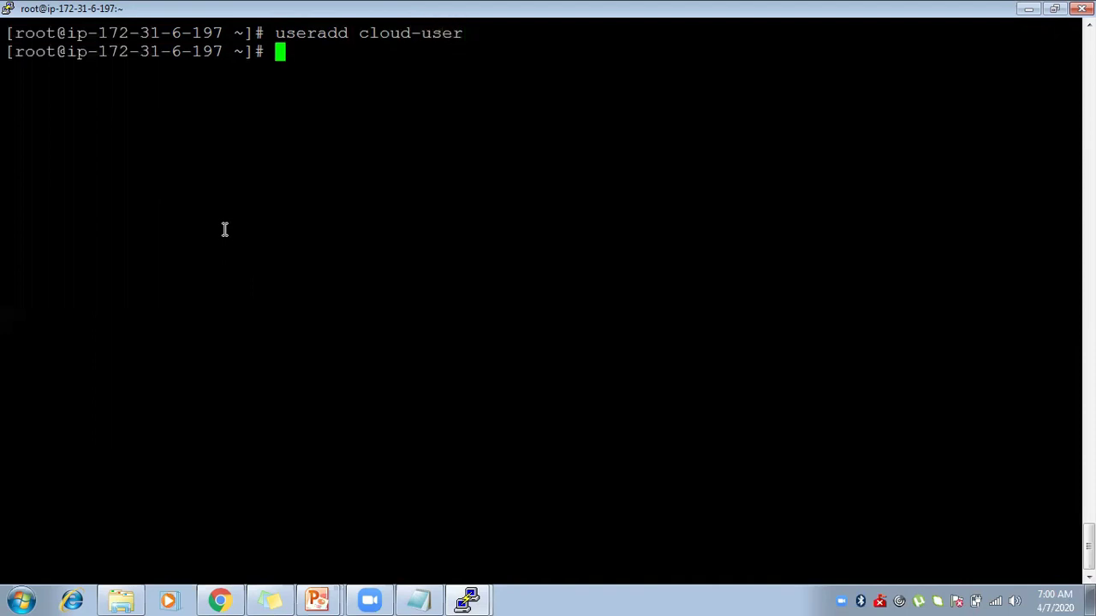
{"action": "type", "text": "passw"}
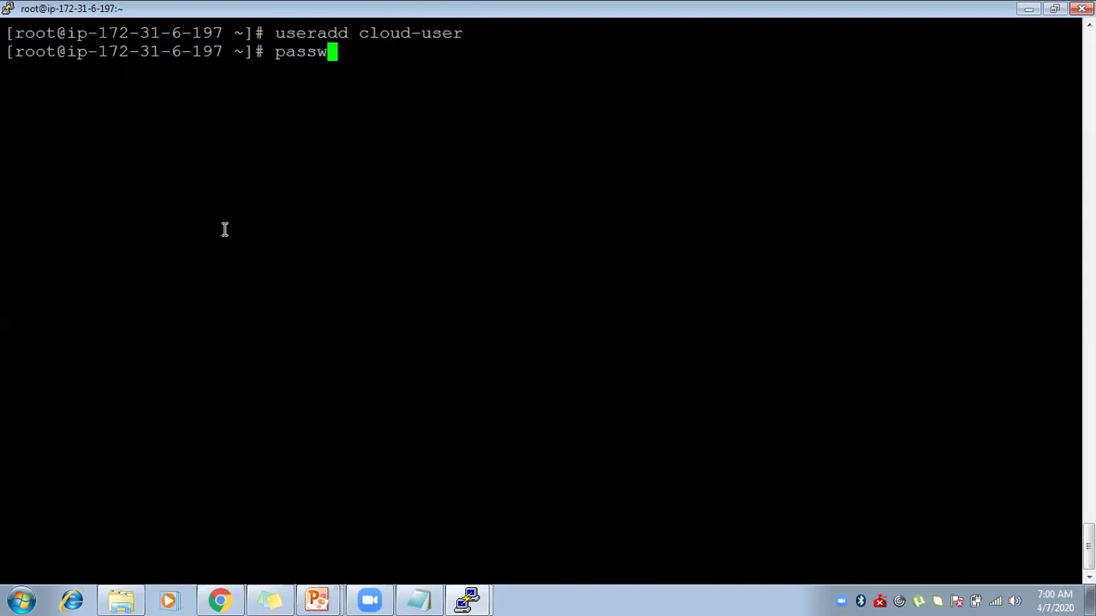
{"action": "type", "text": "d cloud-user"}
{"action": "key", "text": "Return"}
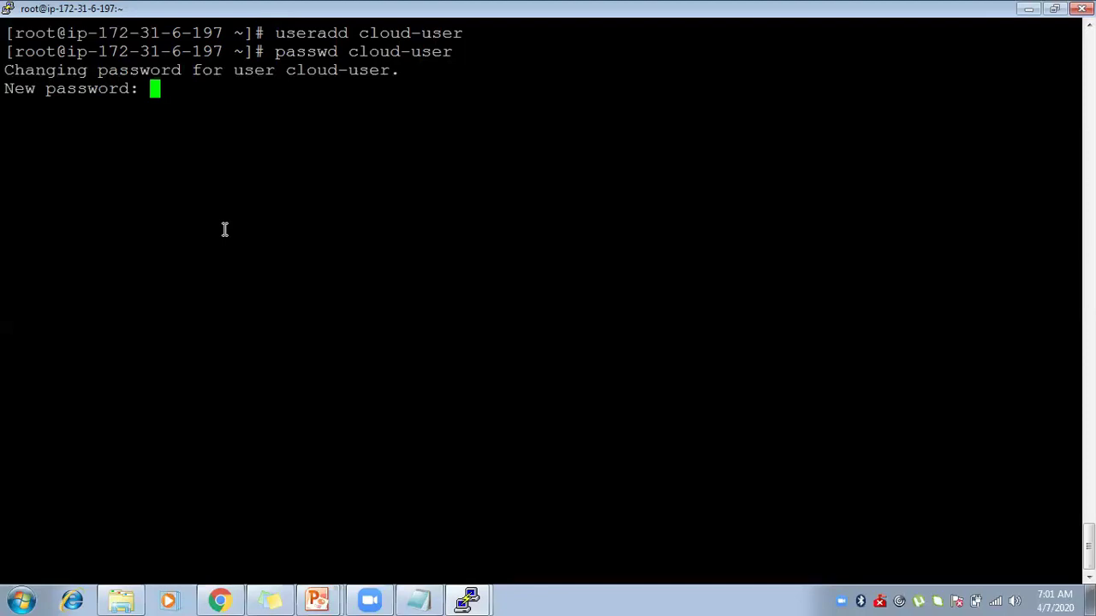
{"action": "key", "text": "Return"}
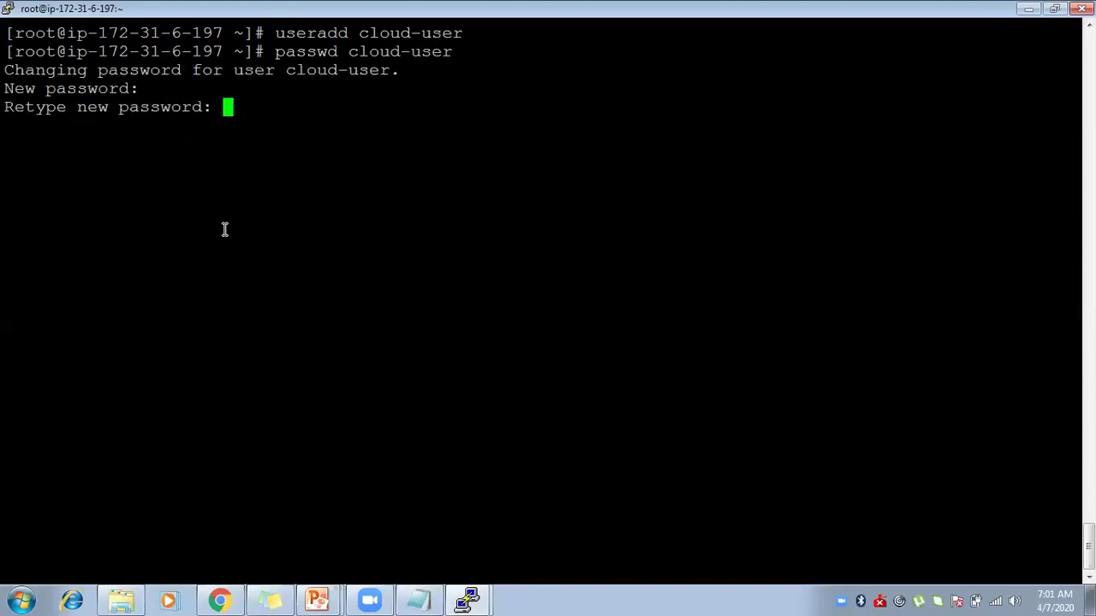
{"action": "key", "text": "Return"}
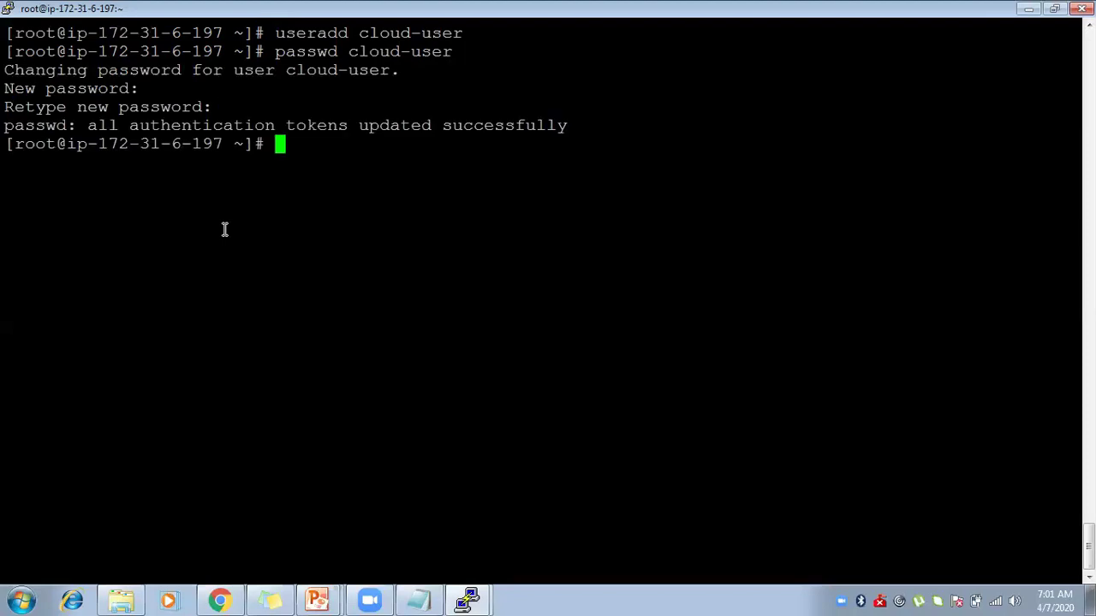
{"action": "key", "text": "ctrl+l"}
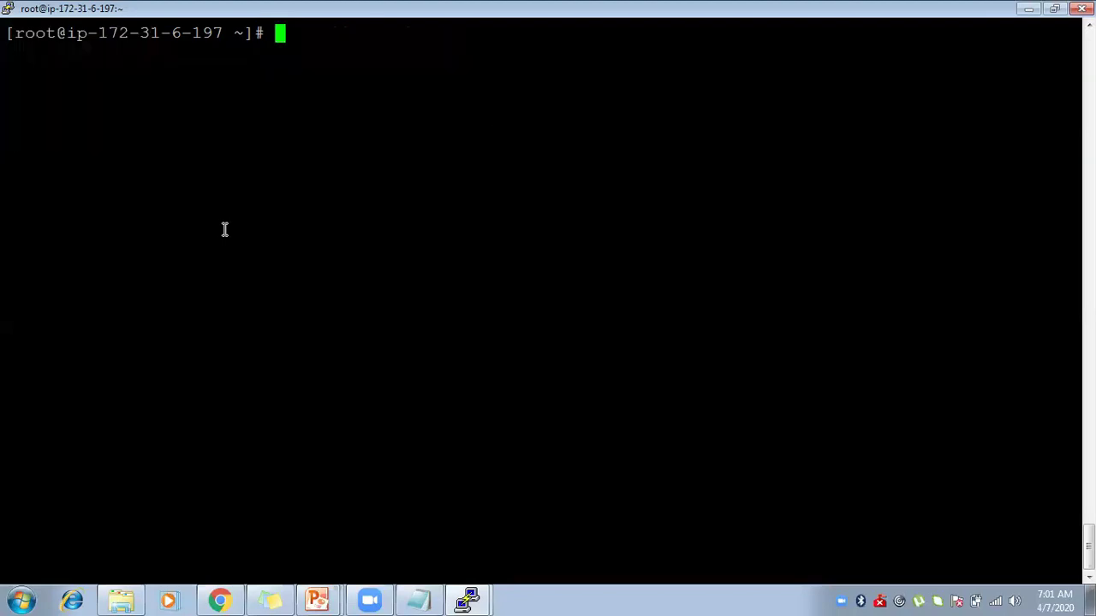
Set the first server's hostname to control with hostnamectl set-hostname and hostname
{"action": "type", "text": "hostname"}
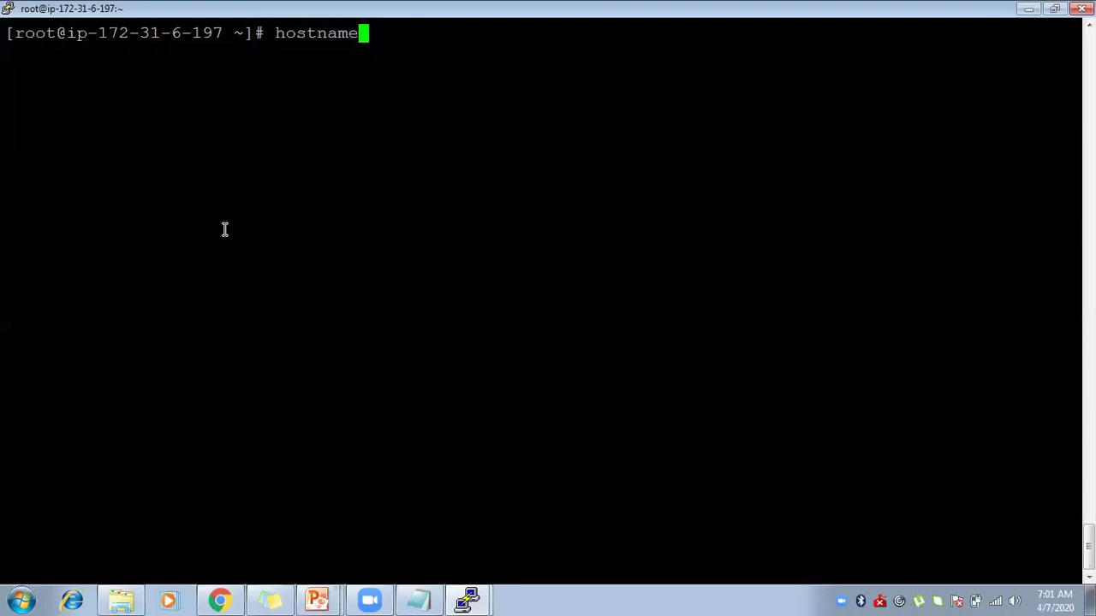
{"action": "type", "text": "ctl s"}
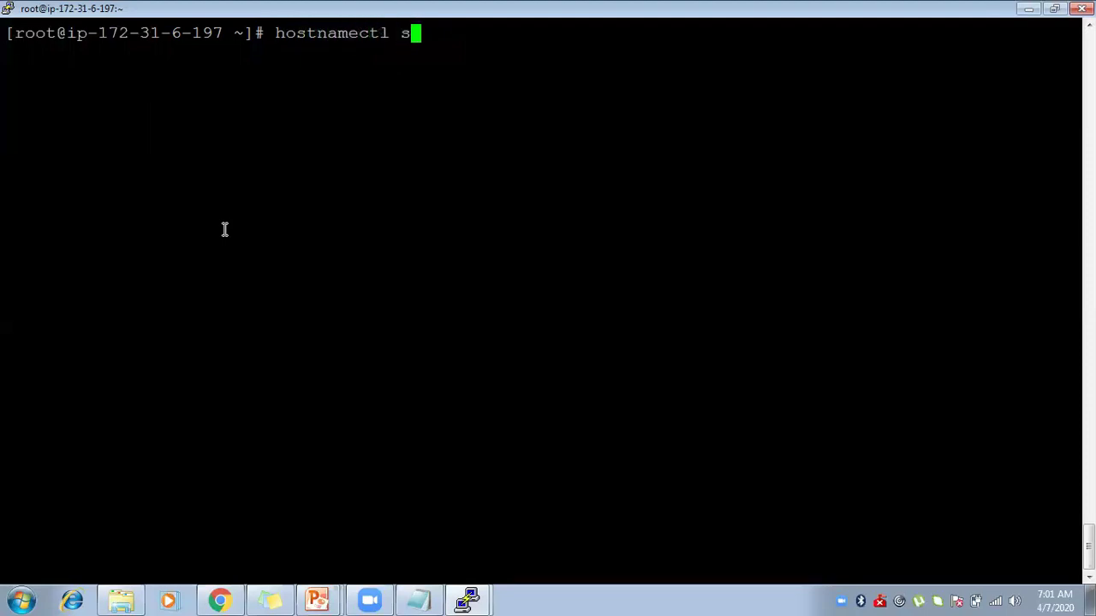
{"action": "type", "text": "et-host"}
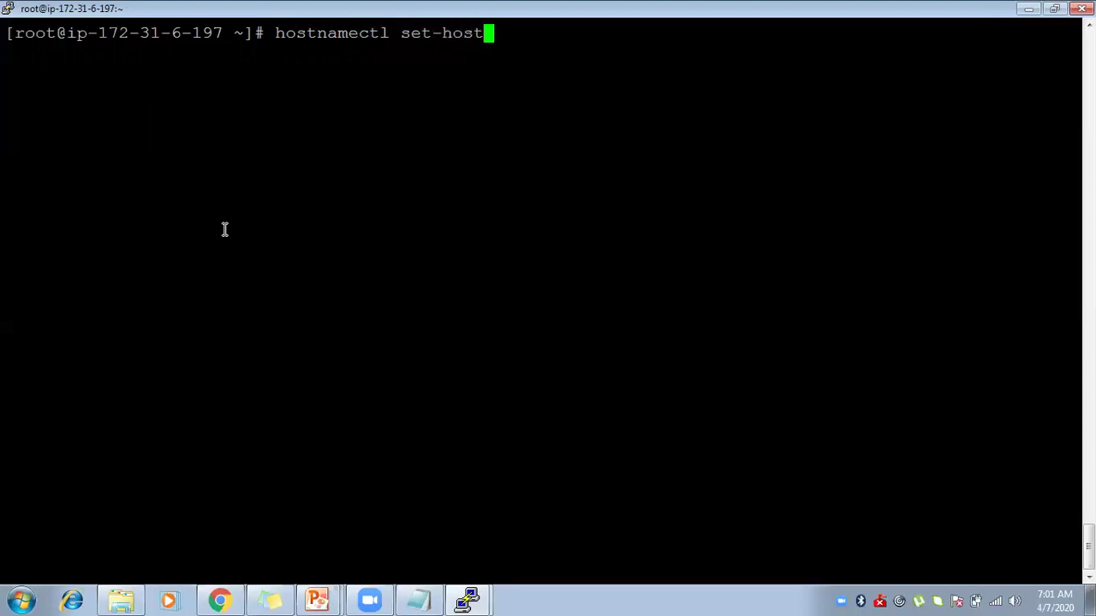
{"action": "type", "text": "name "}
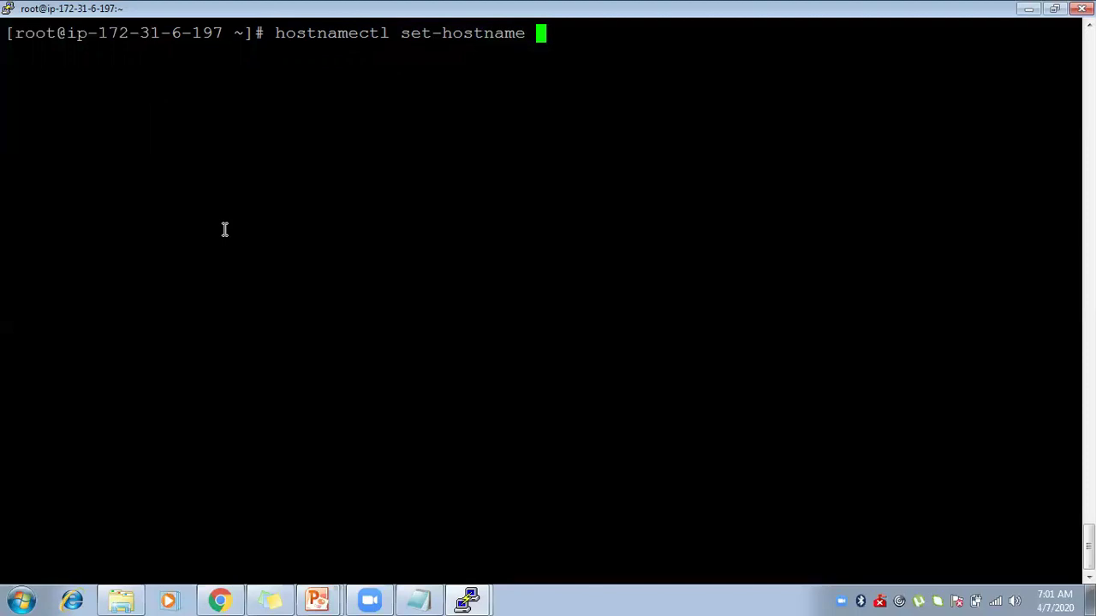
{"action": "type", "text": "control"}
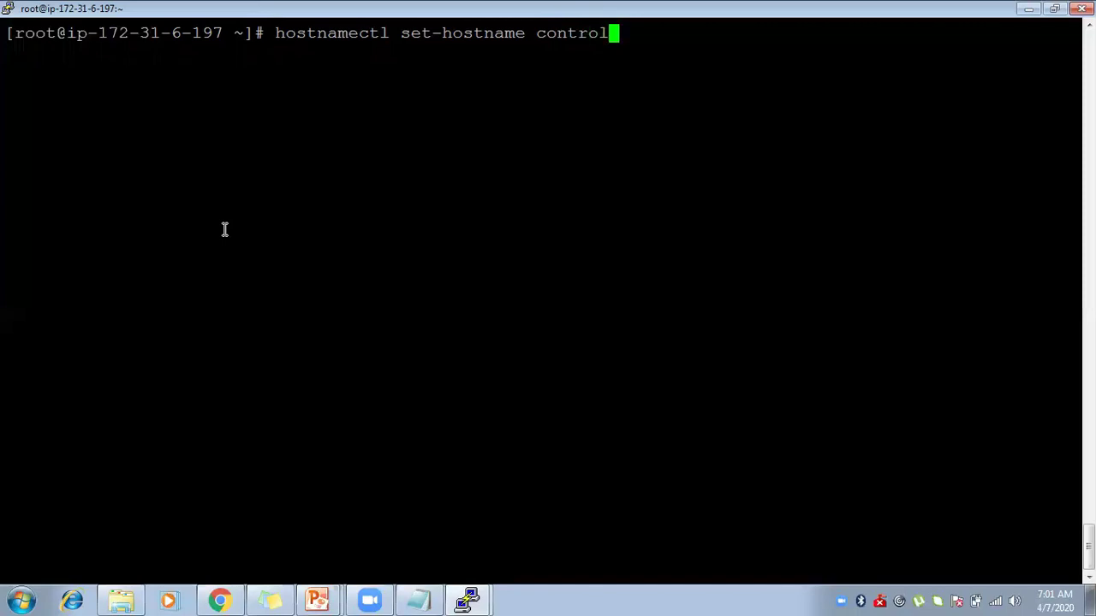
{"action": "key", "text": "Return"}
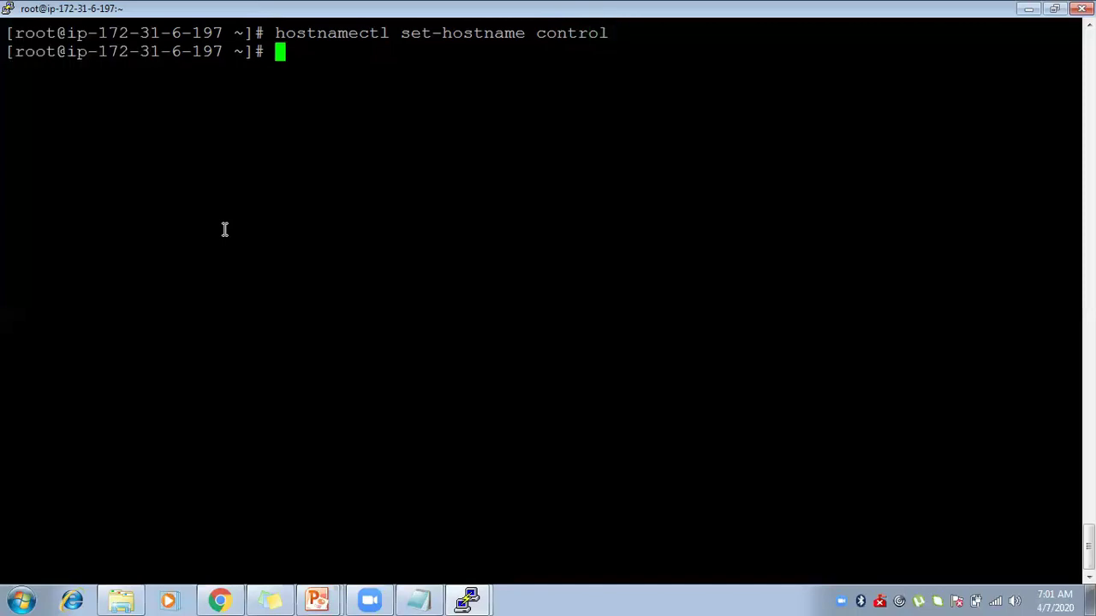
{"action": "type", "text": "hostname control"}
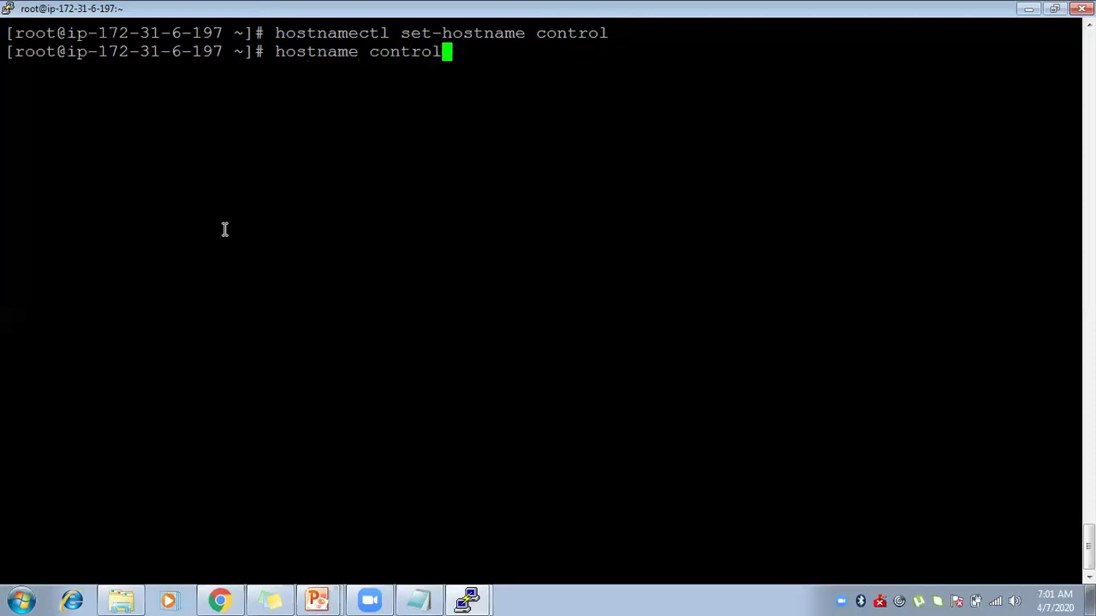
{"action": "key", "text": "Return"}
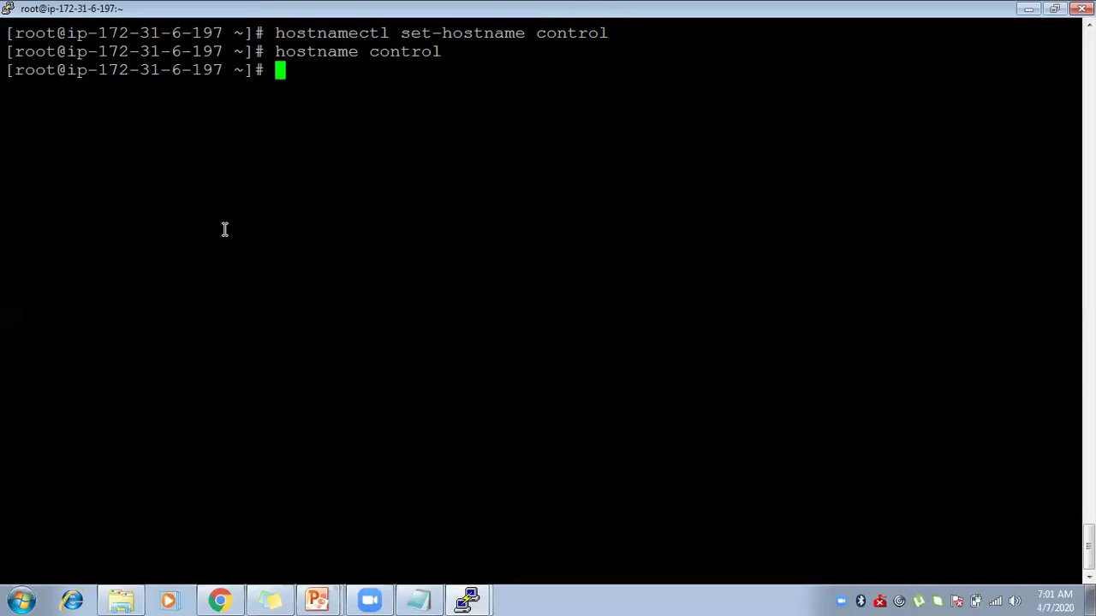
Log out and re-enter root with sudo su - root to show the root@control prompt
{"action": "key", "text": "ctrl+d"}
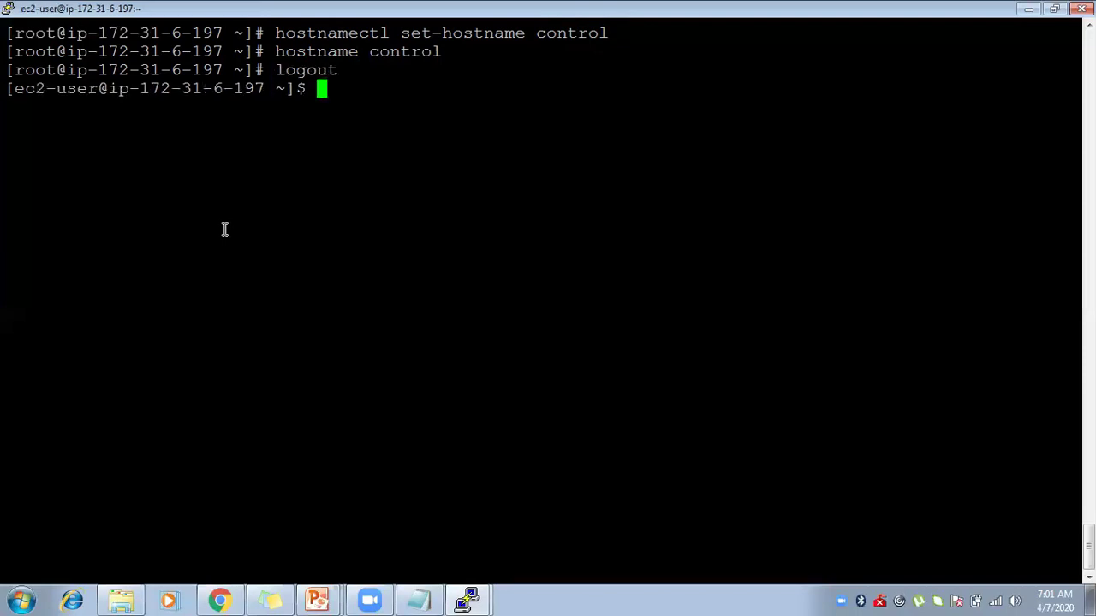
{"action": "type", "text": "sudo su - roo"}
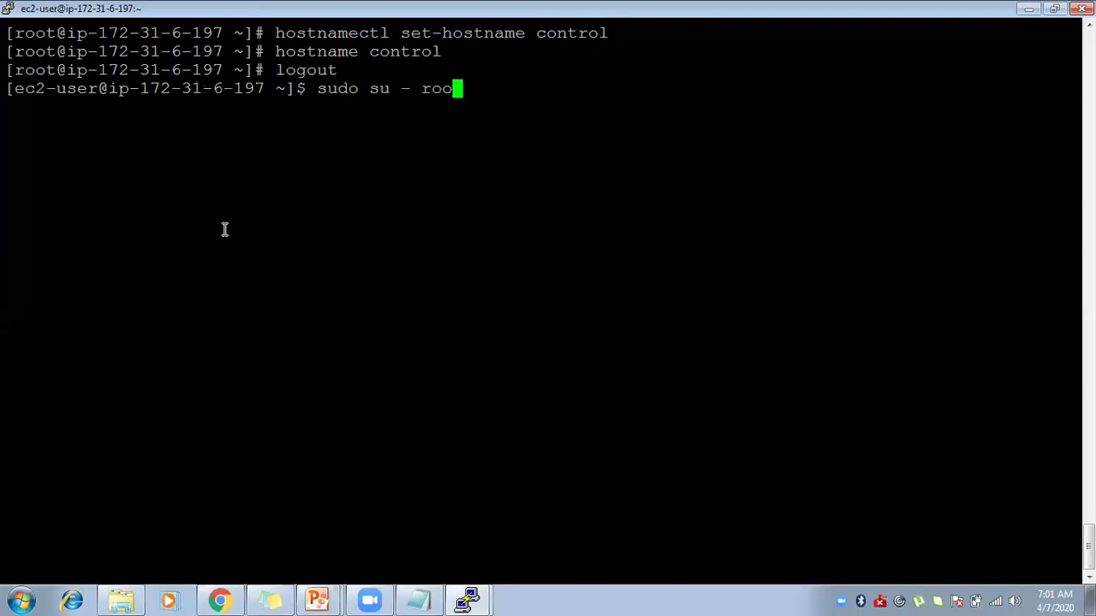
{"action": "type", "text": "t"}
{"action": "key", "text": "Return"}
{"action": "key", "text": "ctrl+l"}
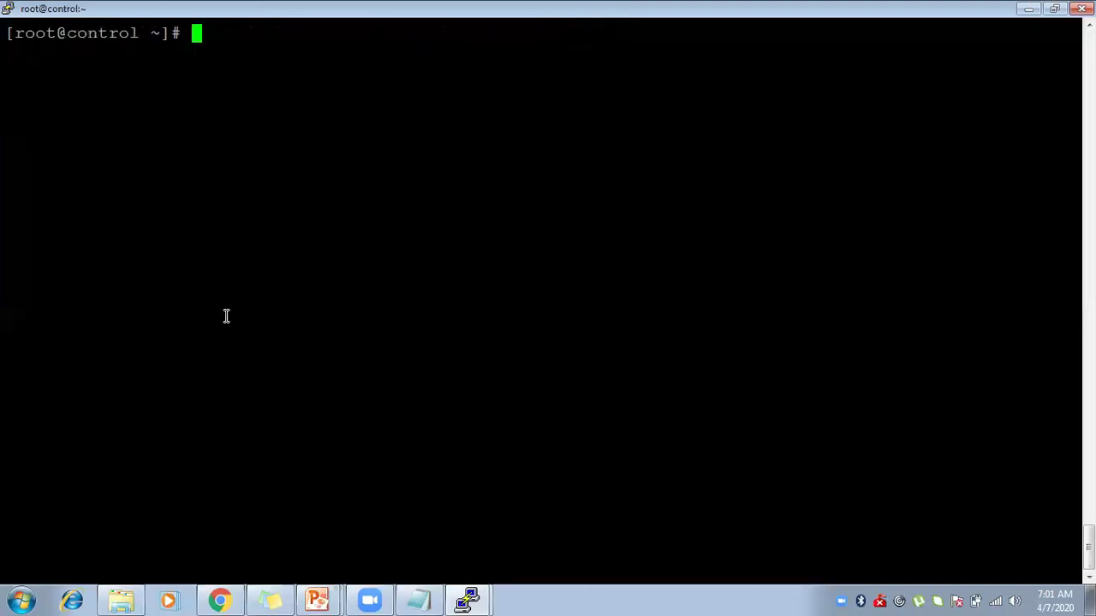
{"action": "key", "text": "alt+Tab"}
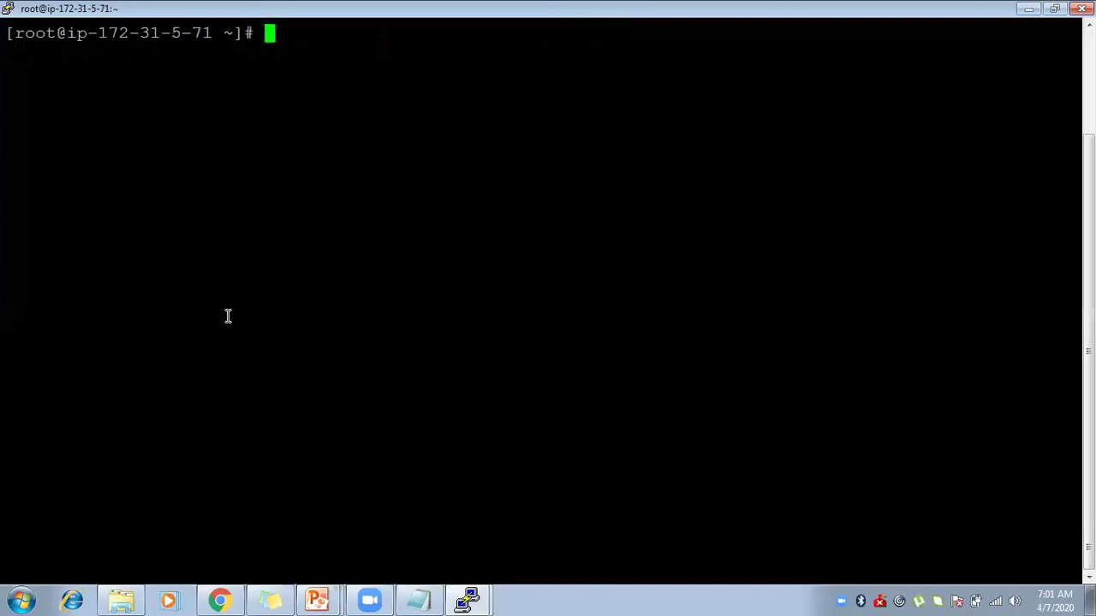
Set the second server's hostname to managed with hostnamectl set-hostname and hostname
{"action": "type", "text": "sethostname"}
{"action": "key", "text": "BackSpace"}
{"action": "key", "text": "BackSpace"}
{"action": "key", "text": "BackSpace"}
{"action": "key", "text": "BackSpace"}
{"action": "key", "text": "BackSpace"}
{"action": "key", "text": "BackSpace"}
{"action": "key", "text": "BackSpace"}
{"action": "key", "text": "BackSpace"}
{"action": "key", "text": "BackSpace"}
{"action": "key", "text": "BackSpace"}
{"action": "key", "text": "BackSpace"}
{"action": "key", "text": "BackSpace"}
{"action": "type", "text": "hostnamectl set-hostname managed"}
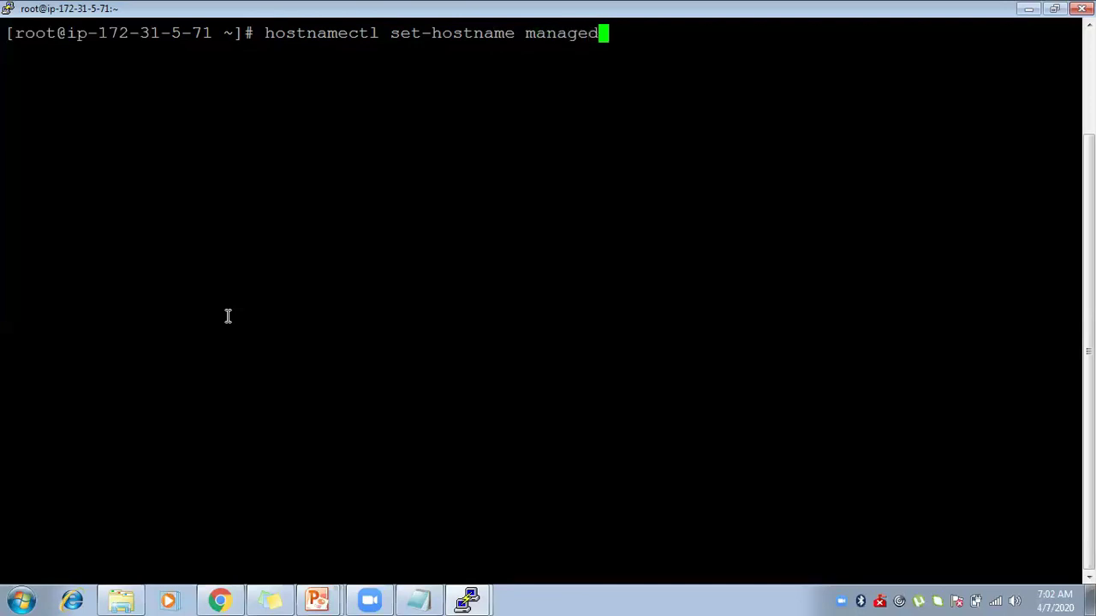
{"action": "key", "text": "BackSpace"}
{"action": "type", "text": "d"}
{"action": "key", "text": "Return"}
{"action": "type", "text": "hostname "}
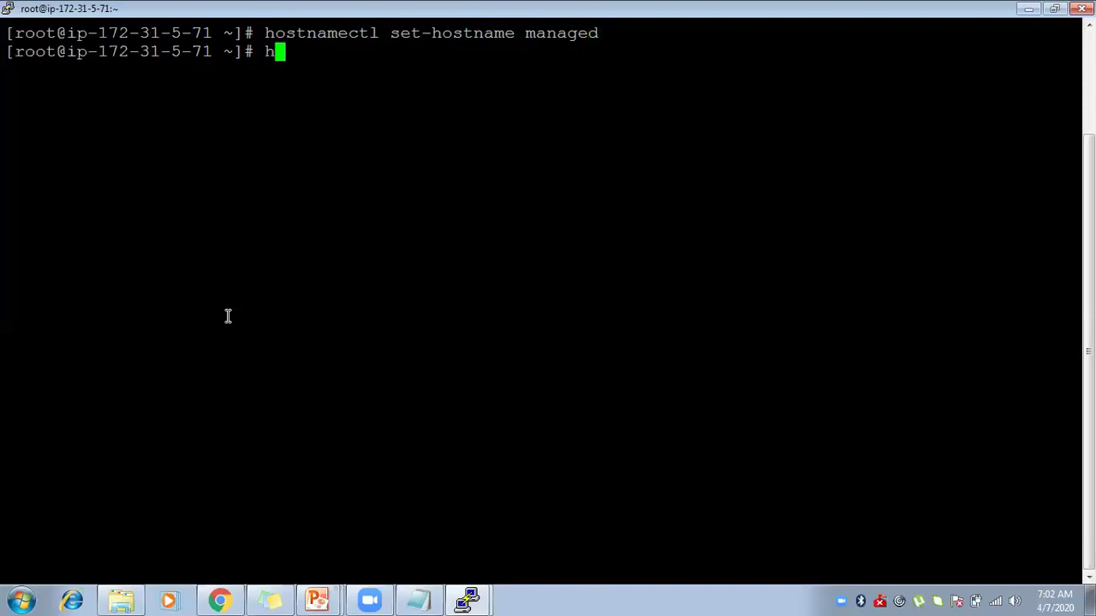
{"action": "type", "text": "managed"}
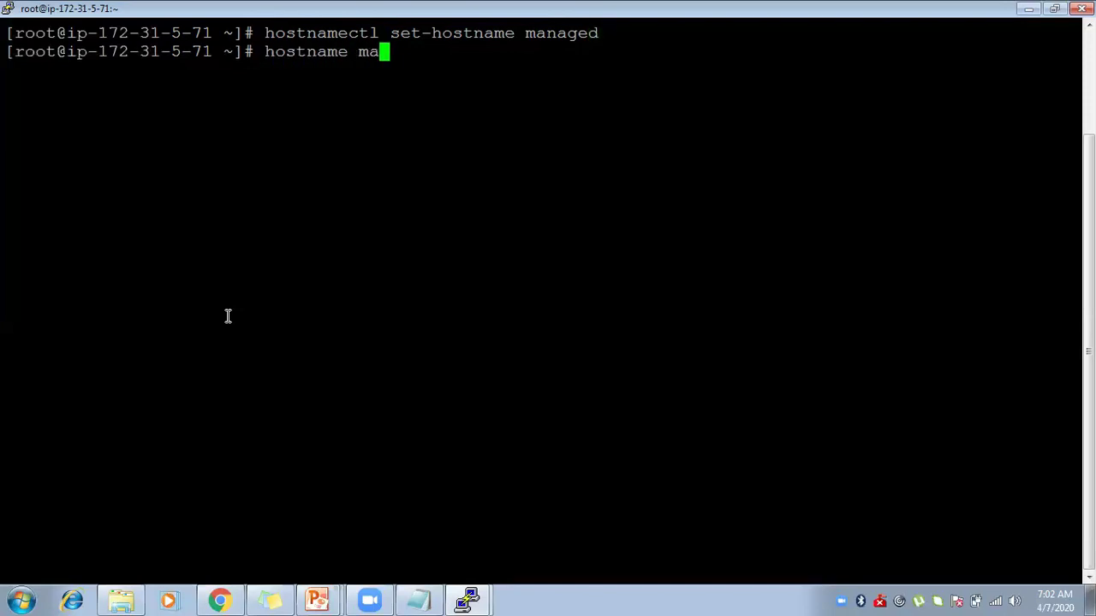
{"action": "key", "text": "Return"}
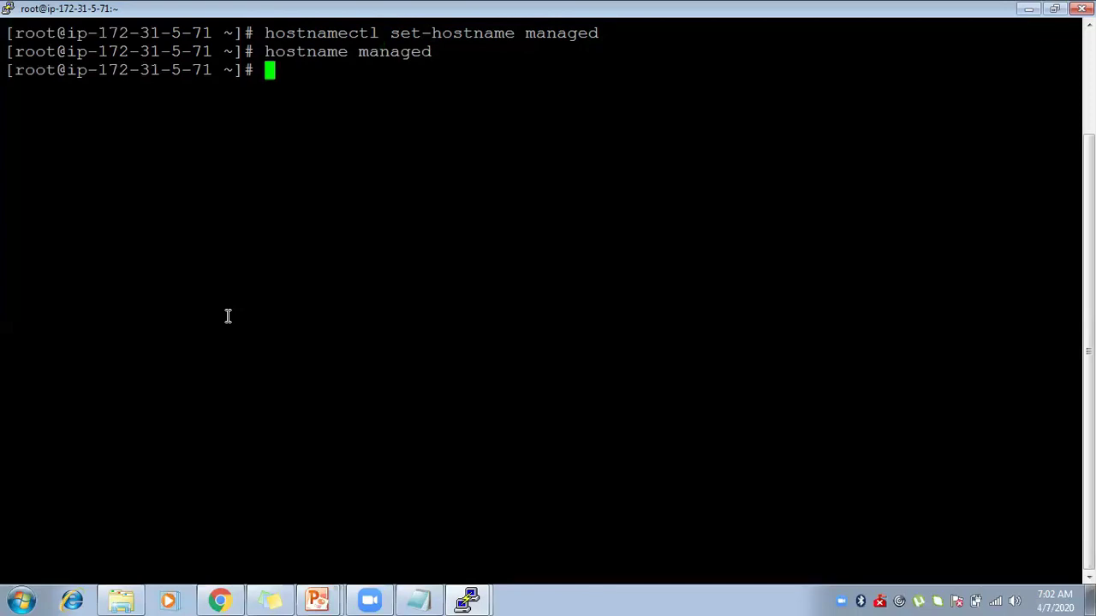
Log out and re-enter root with sudo su - root to show root@managed, then return to control
{"action": "key", "text": "ctrl+d"}
{"action": "type", "text": "sudo"}
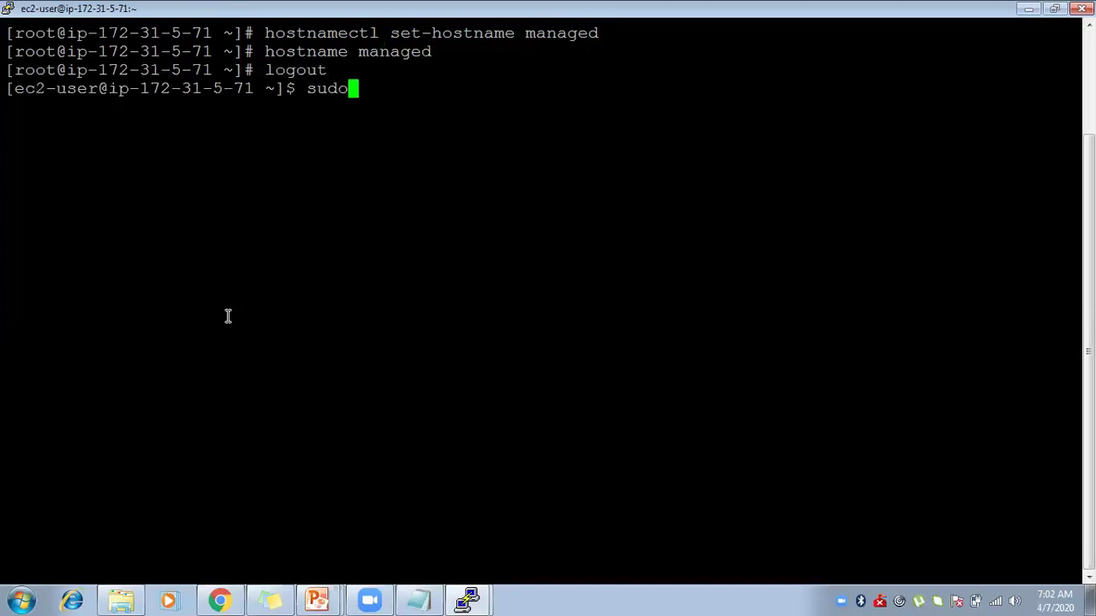
{"action": "type", "text": " su - root"}
{"action": "key", "text": "Return"}
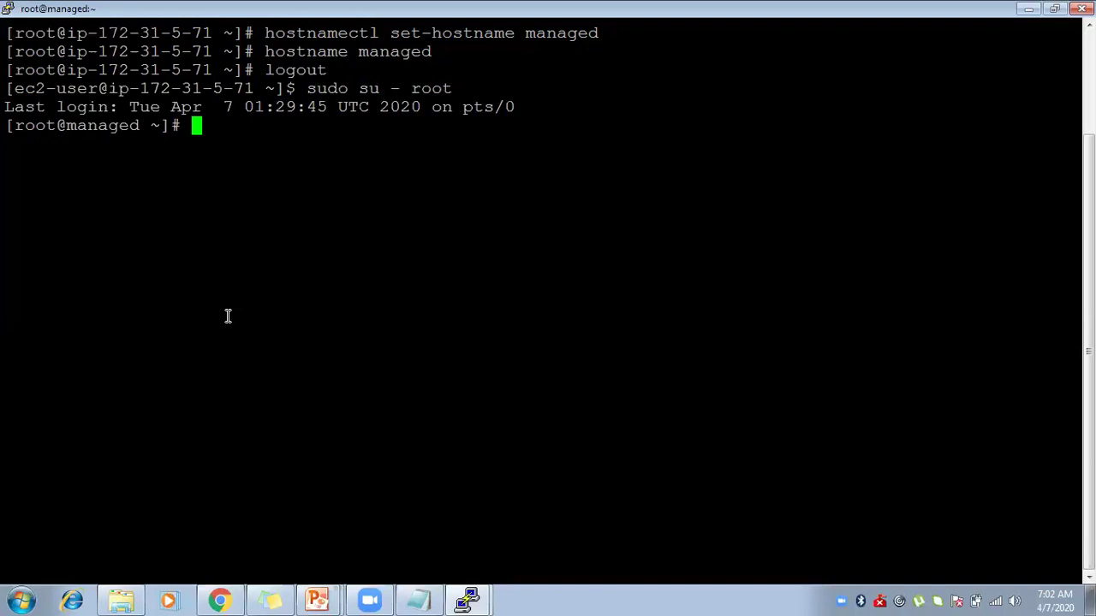
{"action": "key", "text": "ctrl+l"}
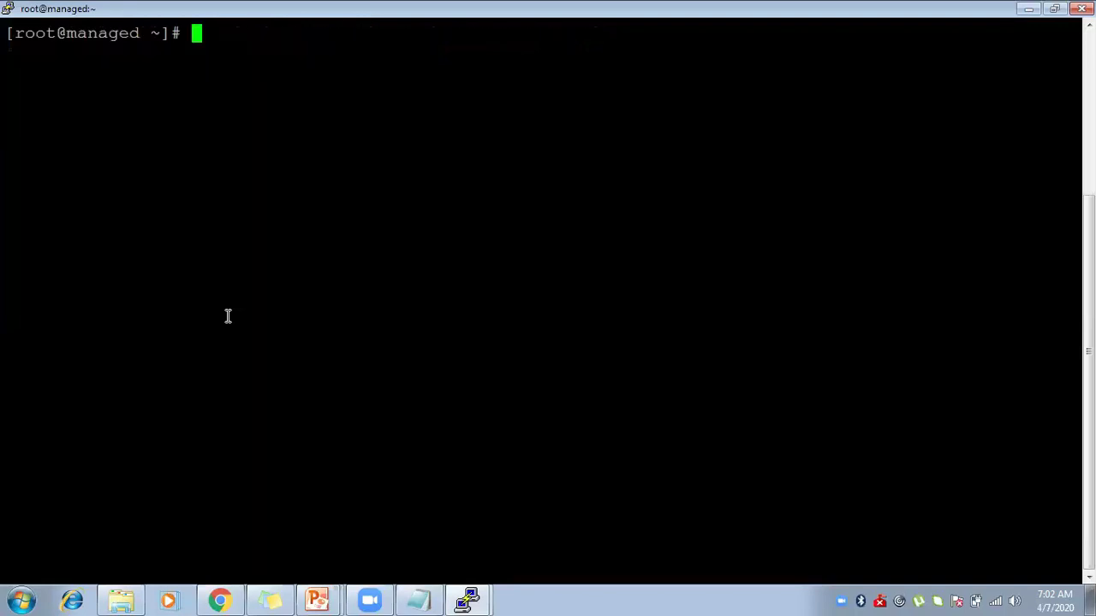
{"action": "key", "text": "alt+Tab"}
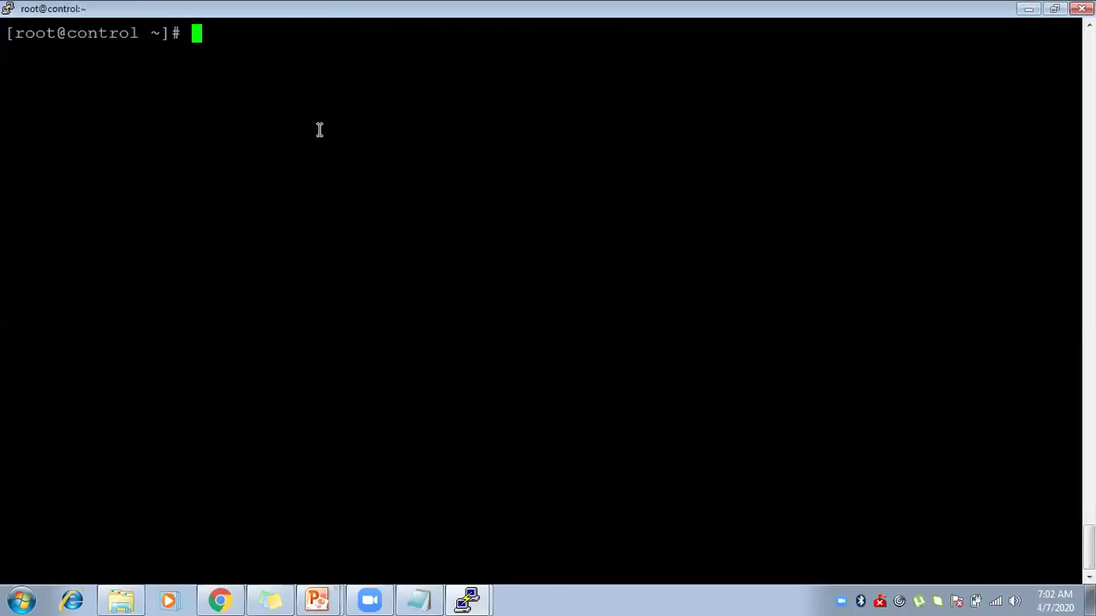
Run ansible --version on the control node, confirming version 2.9.6, then clear the screen
{"action": "type", "text": "ansible -version"}
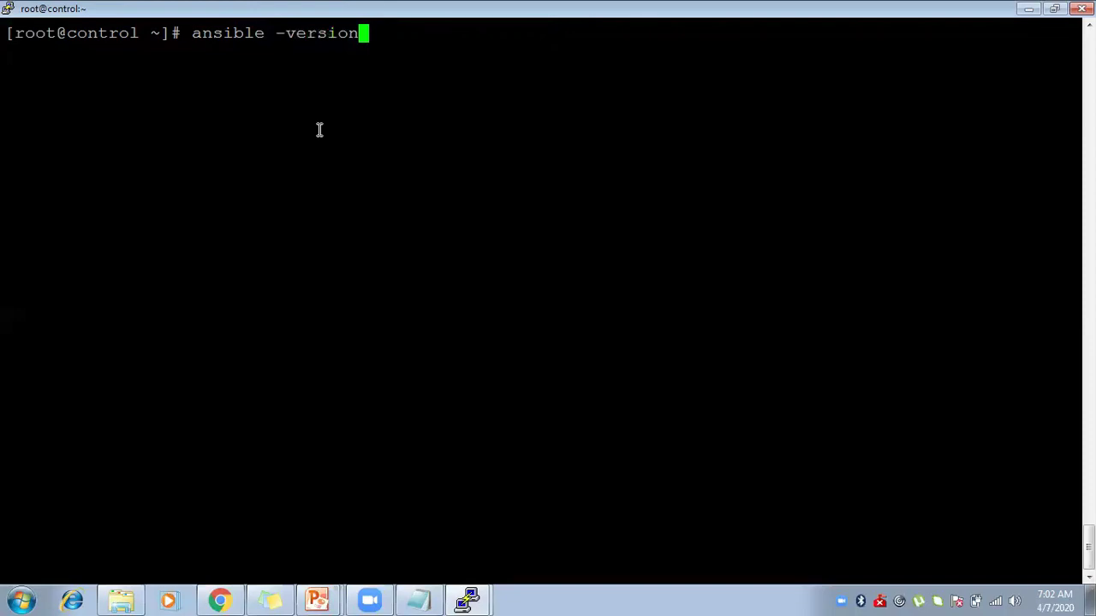
{"action": "key", "text": "Return"}
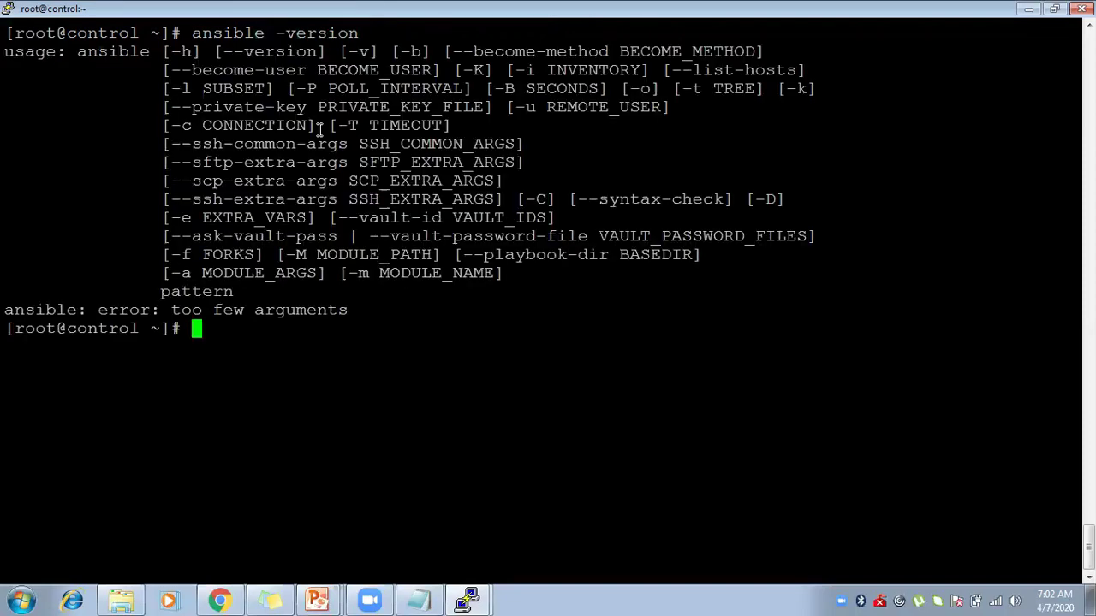
{"action": "key", "text": "ctrl+l"}
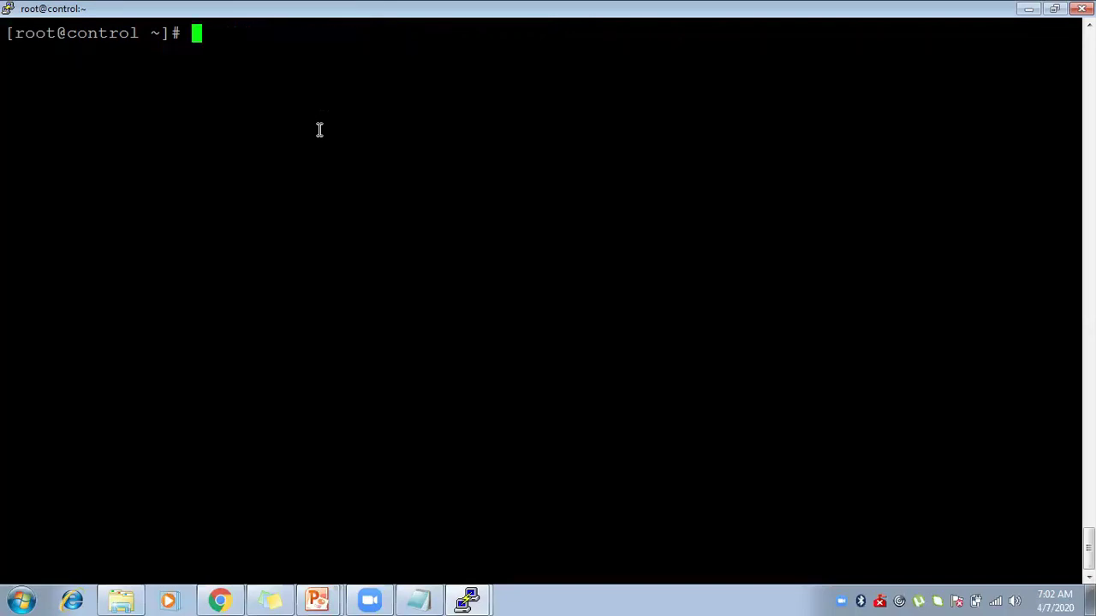
{"action": "type", "text": "ansible -ver"}
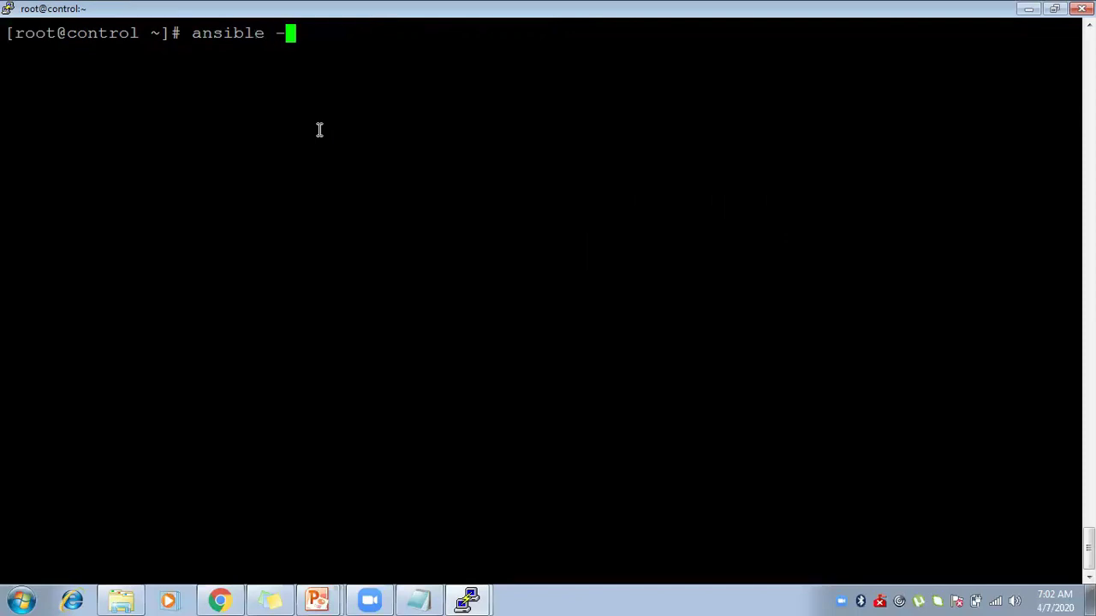
{"action": "key", "text": "BackSpace"}
{"action": "key", "text": "BackSpace"}
{"action": "key", "text": "BackSpace"}
{"action": "type", "text": "-version"}
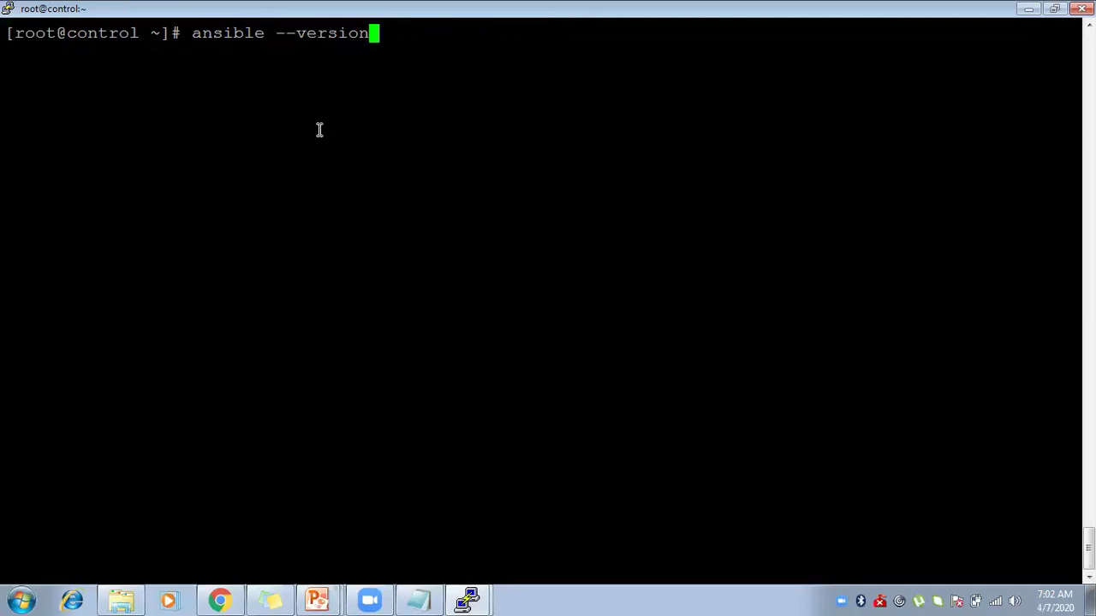
{"action": "key", "text": "Return"}
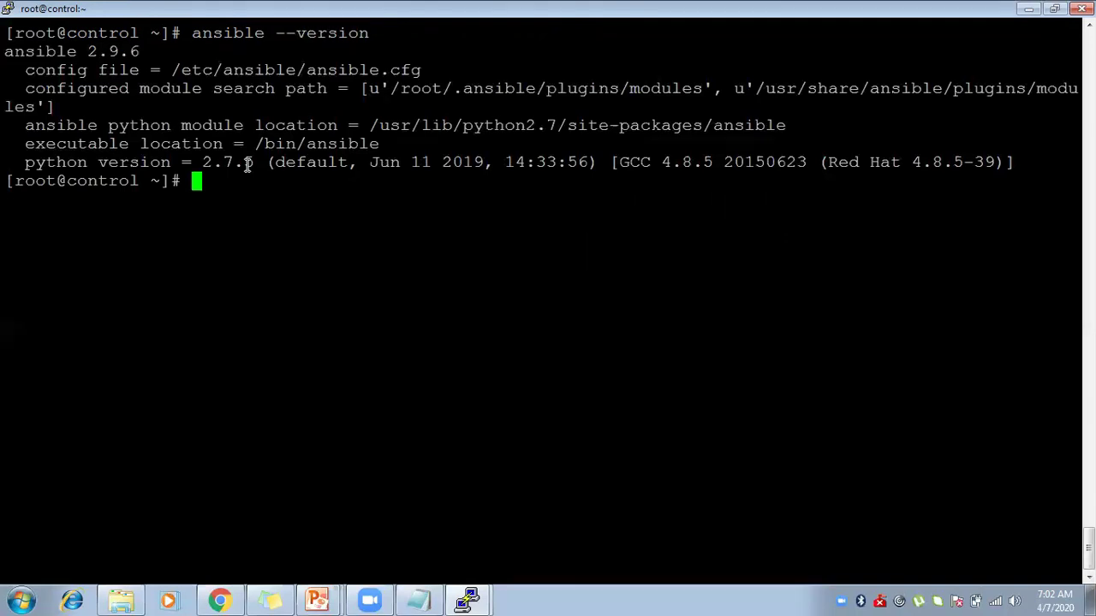
{"action": "key", "text": "ctrl+l"}
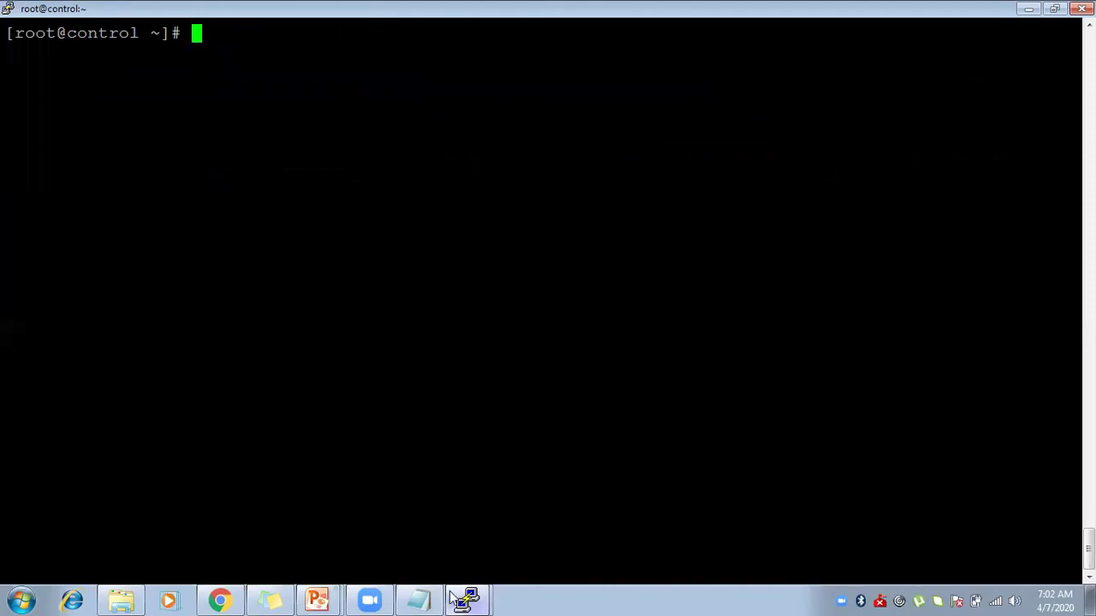
Replace the Notepad notes with the line 'ansible --version' and return to PuTTY
{"action": "left_click", "coordinate": [420, 600]}
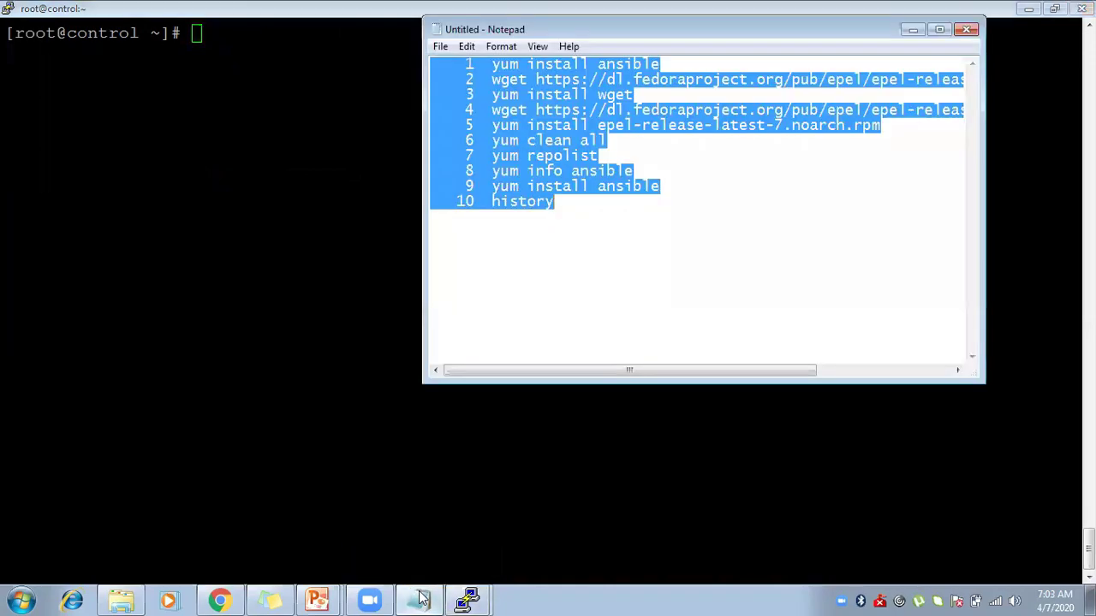
{"action": "type", "text": "ansi"}
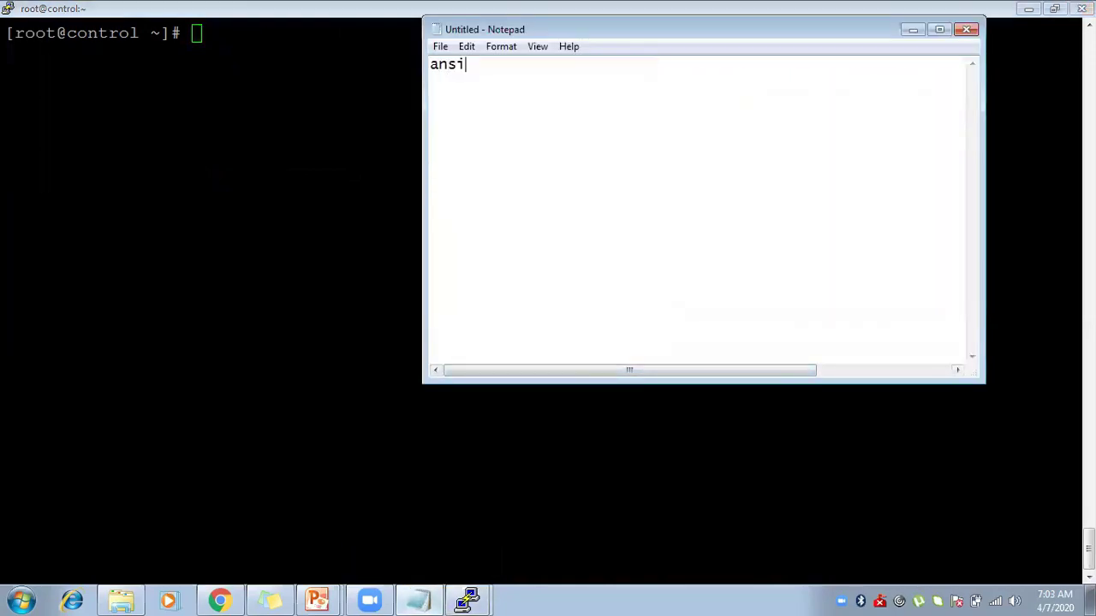
{"action": "type", "text": "ble --version"}
{"action": "key", "text": "Return"}
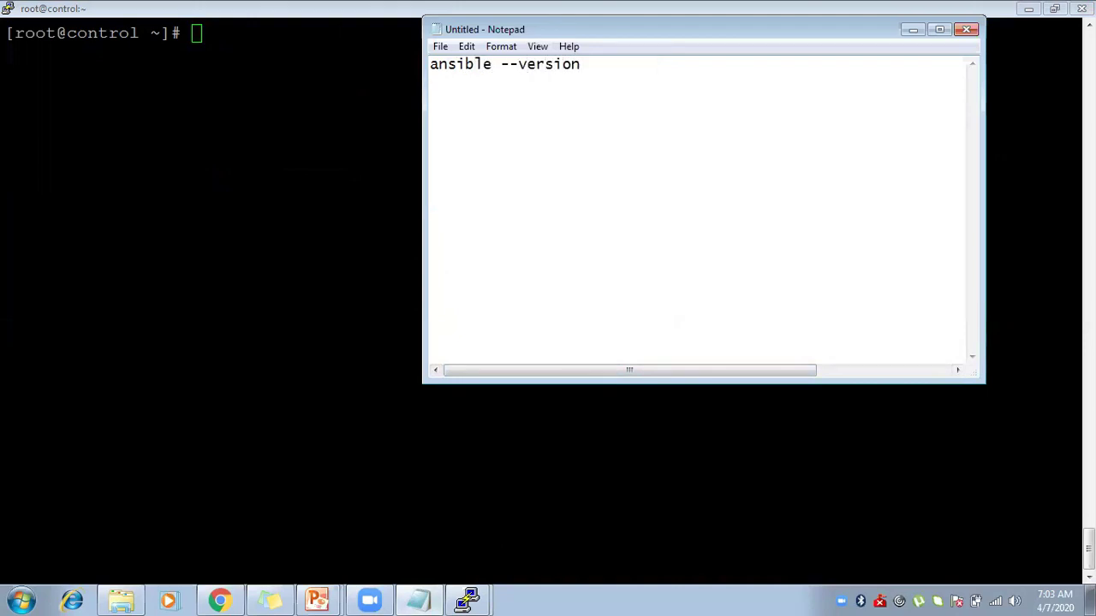
{"action": "key", "text": "alt+Tab"}
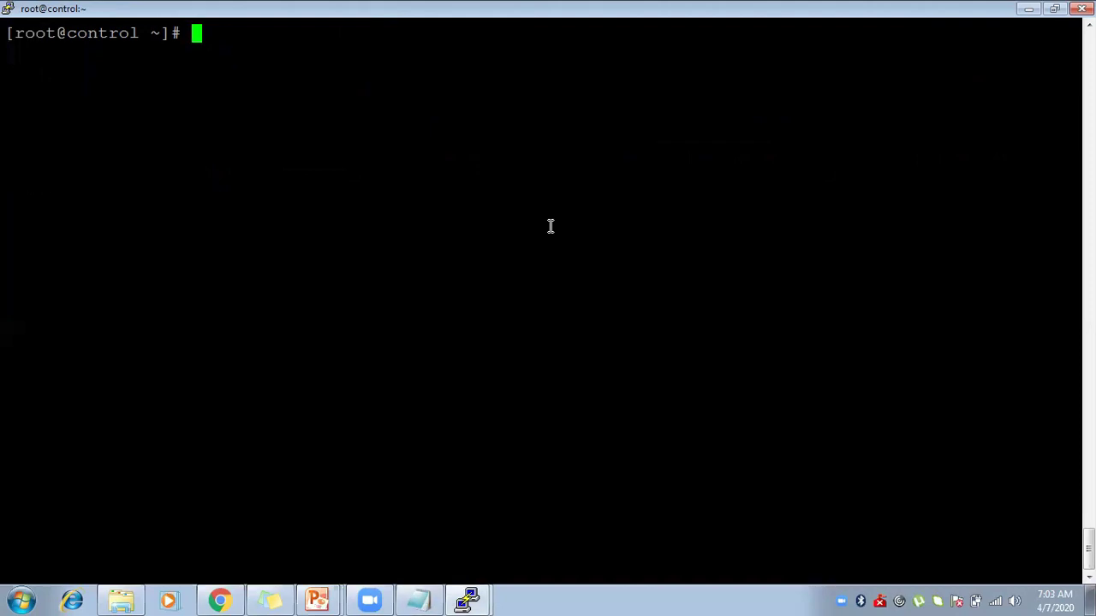
{"action": "key", "text": "alt+Tab"}
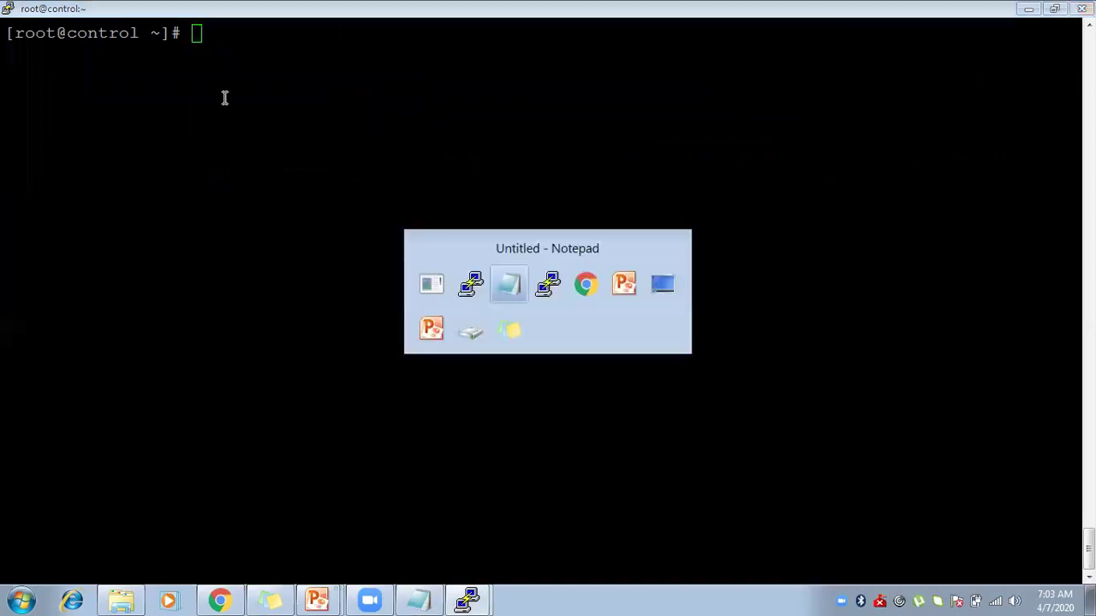
On root@managed, create cloud-user with useradd and set its password twice, then return to control
{"action": "key", "text": "alt+Tab"}
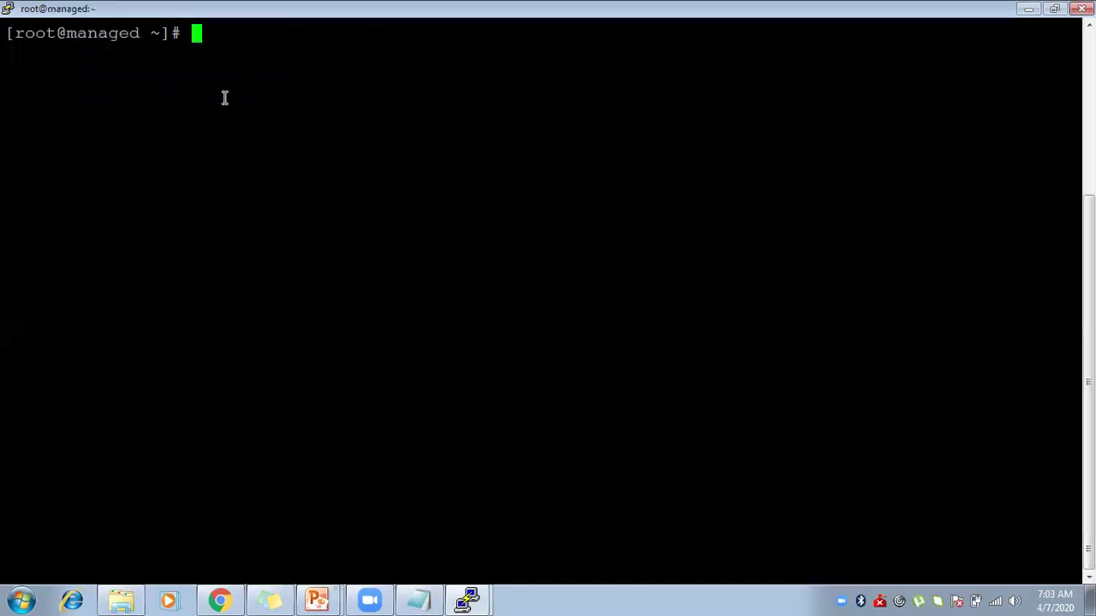
{"action": "type", "text": "useradd cloud"}
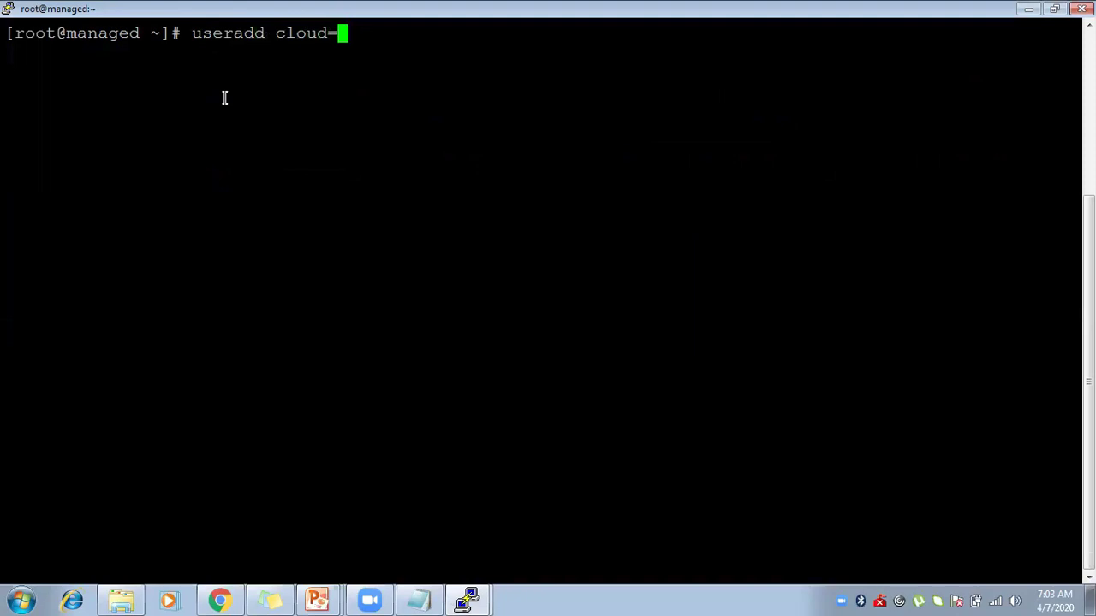
{"action": "type", "text": "-user"}
{"action": "key", "text": "Return"}
{"action": "type", "text": "passwd "}
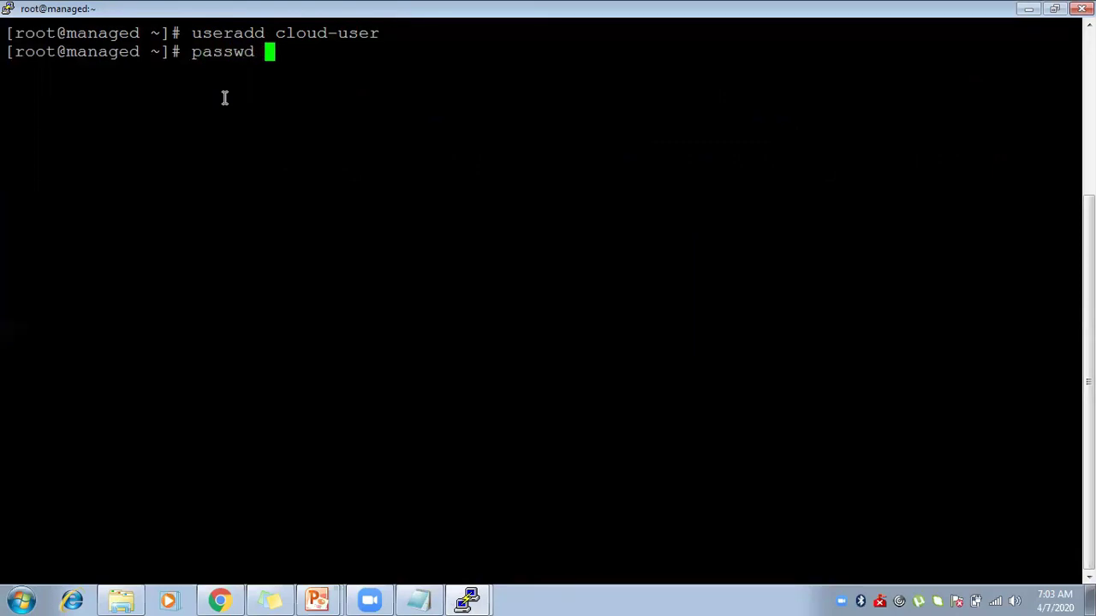
{"action": "type", "text": "cloud-user"}
{"action": "key", "text": "Return"}
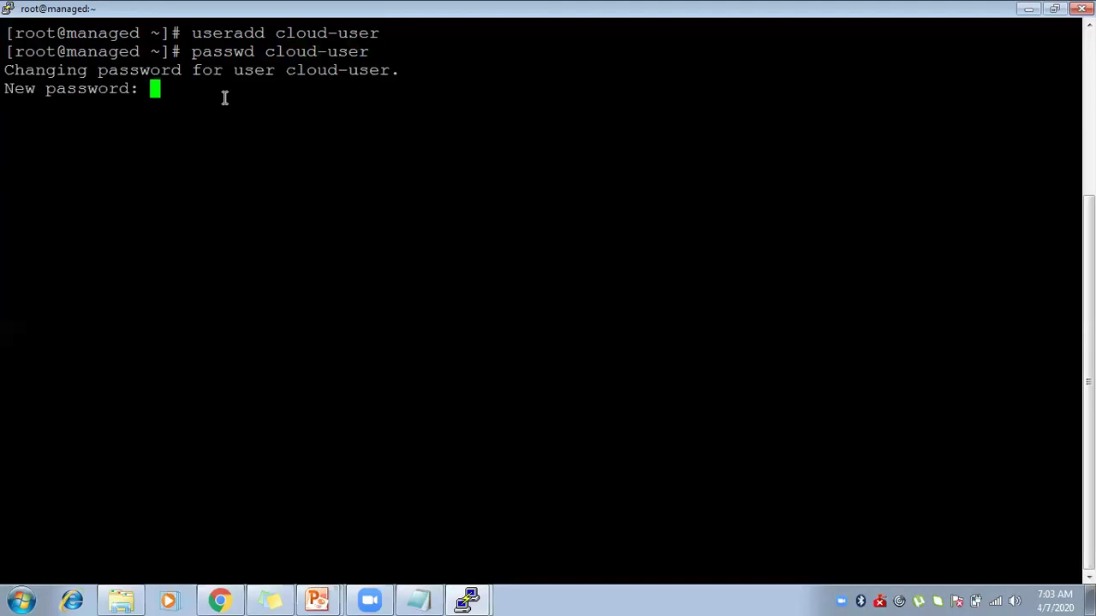
{"action": "key", "text": "Return"}
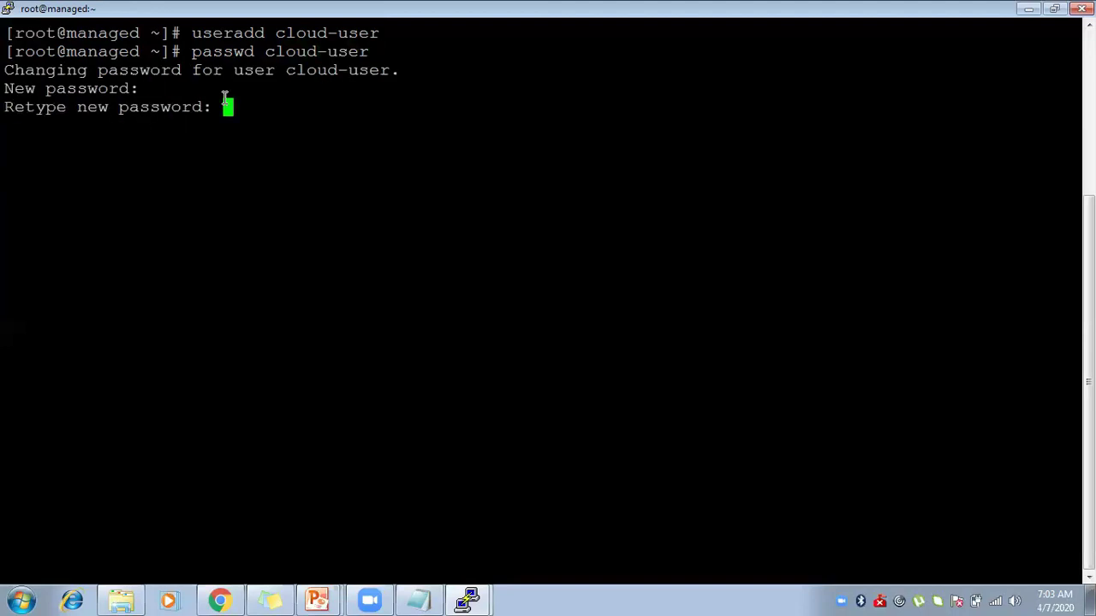
{"action": "key", "text": "Return"}
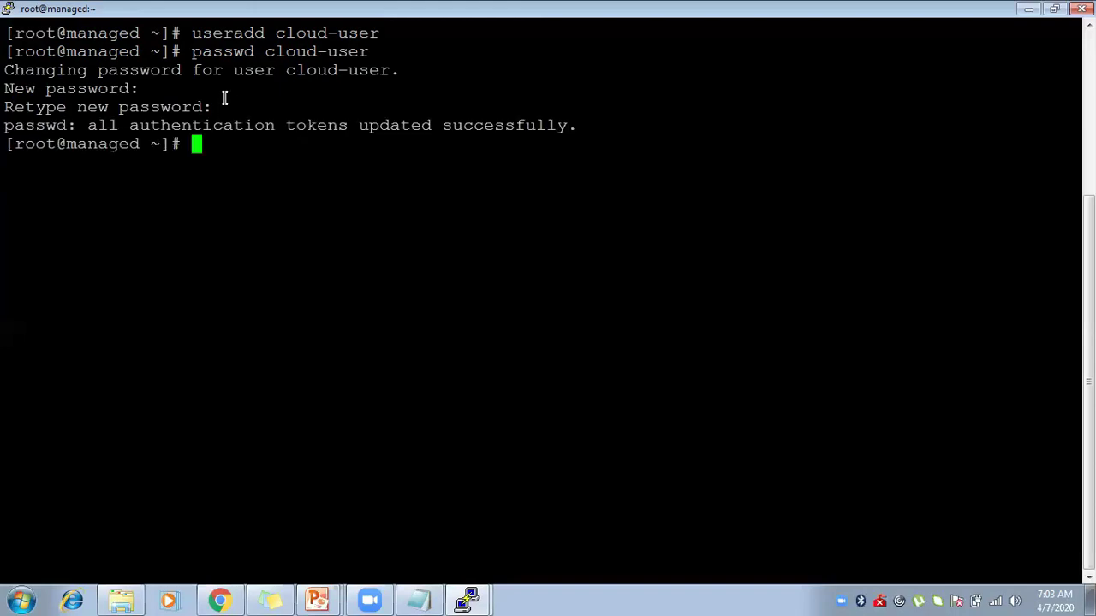
{"action": "key", "text": "alt+Tab"}
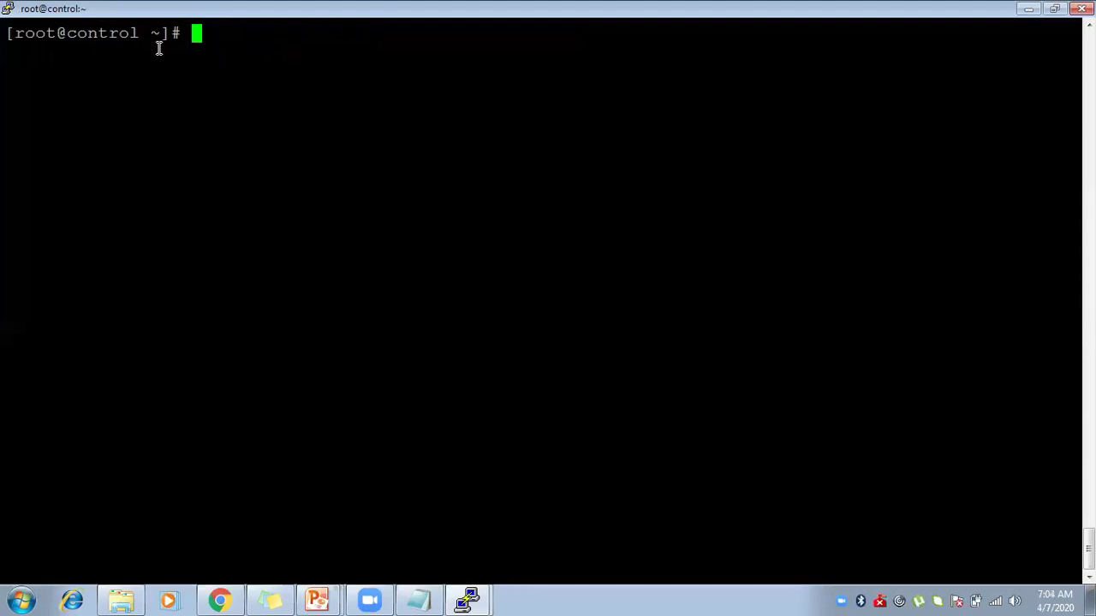
Clear the managed terminal, abort the root ssh-keygen on control, and switch to cloud-user
{"action": "key", "text": "alt+Tab"}
{"action": "key", "text": "ctrl+l"}
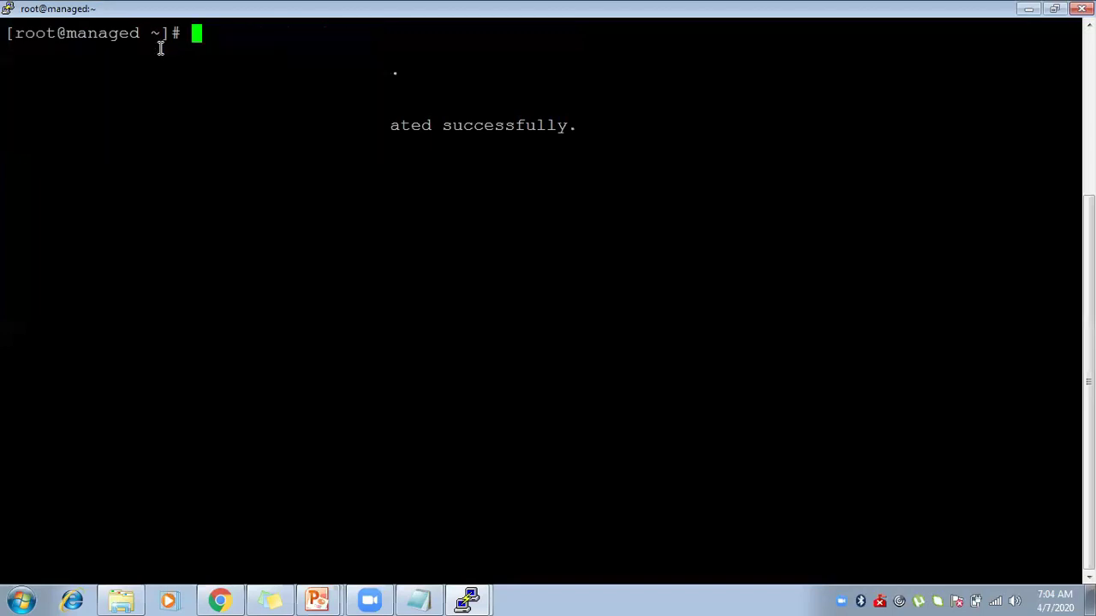
{"action": "key", "text": "alt+Tab"}
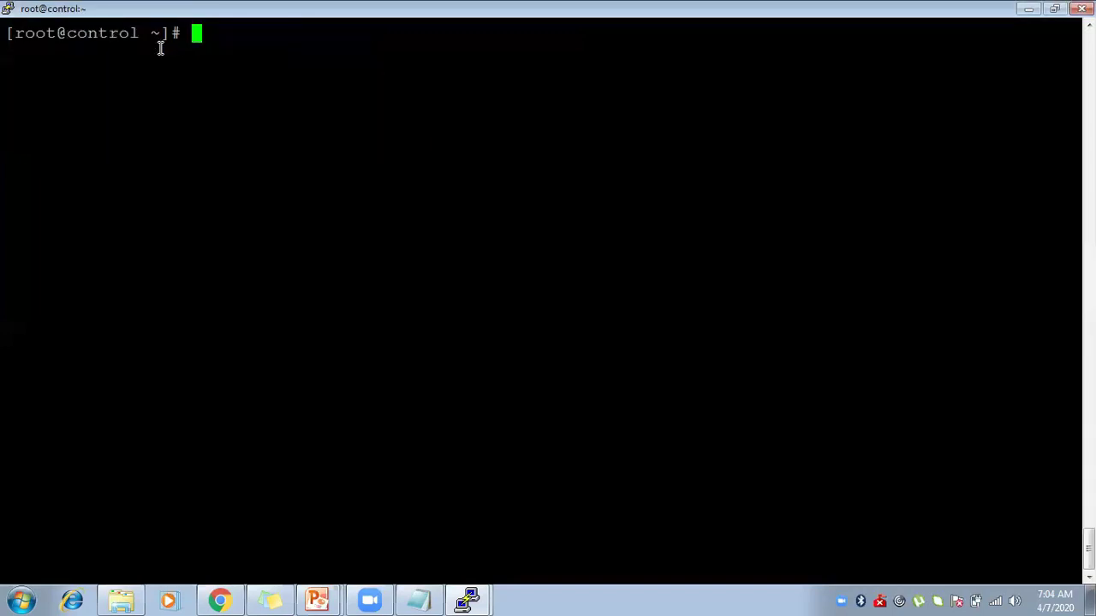
{"action": "type", "text": "ssh-key"}
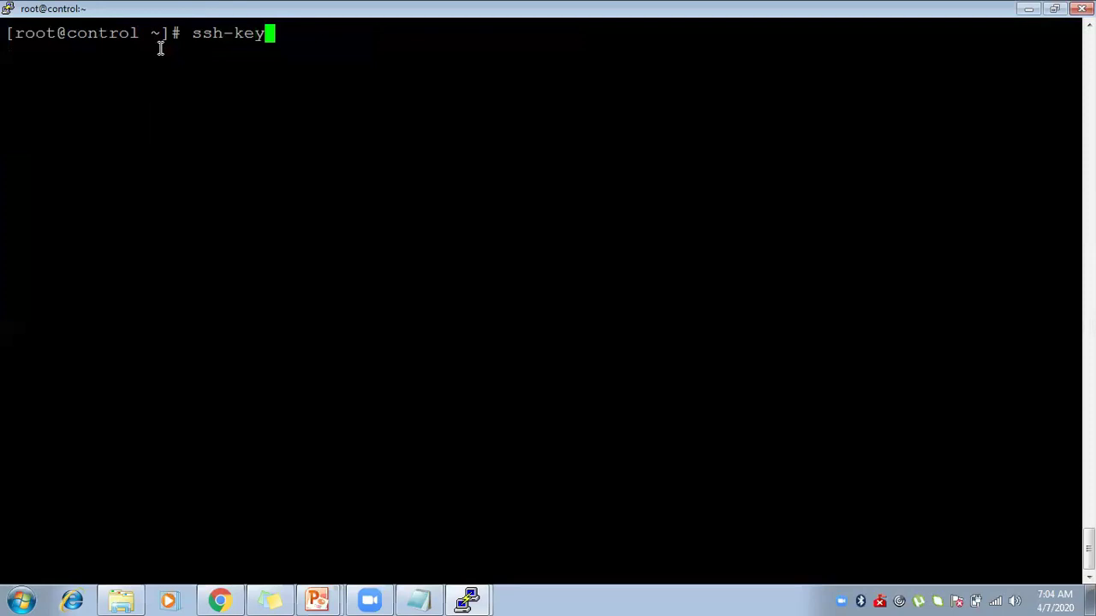
{"action": "type", "text": "gen -t rsa"}
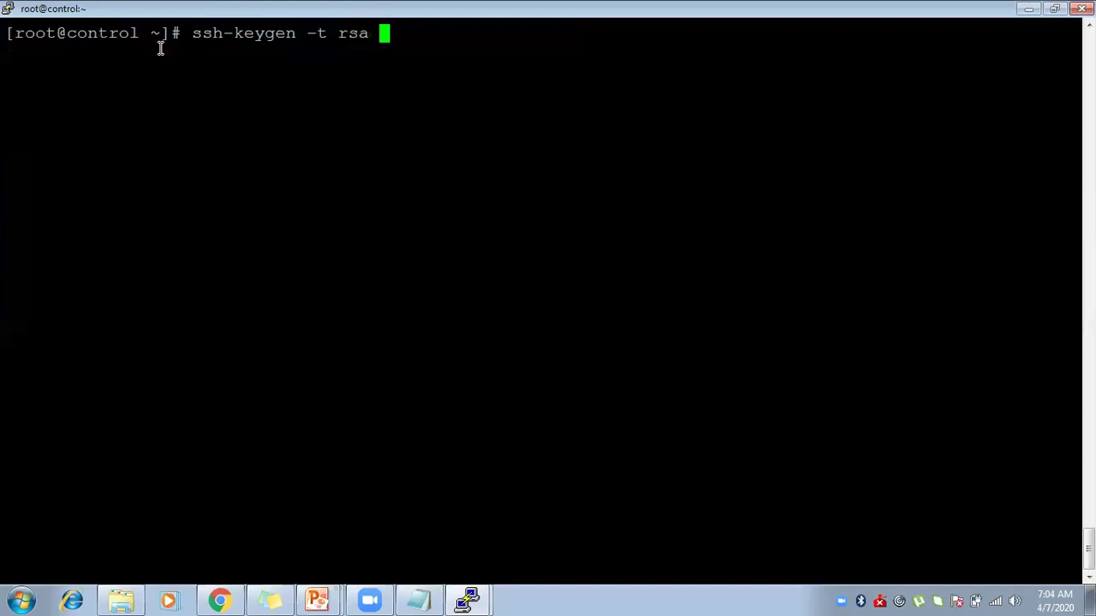
{"action": "key", "text": "ctrl+c"}
{"action": "type", "text": "su - clo"}
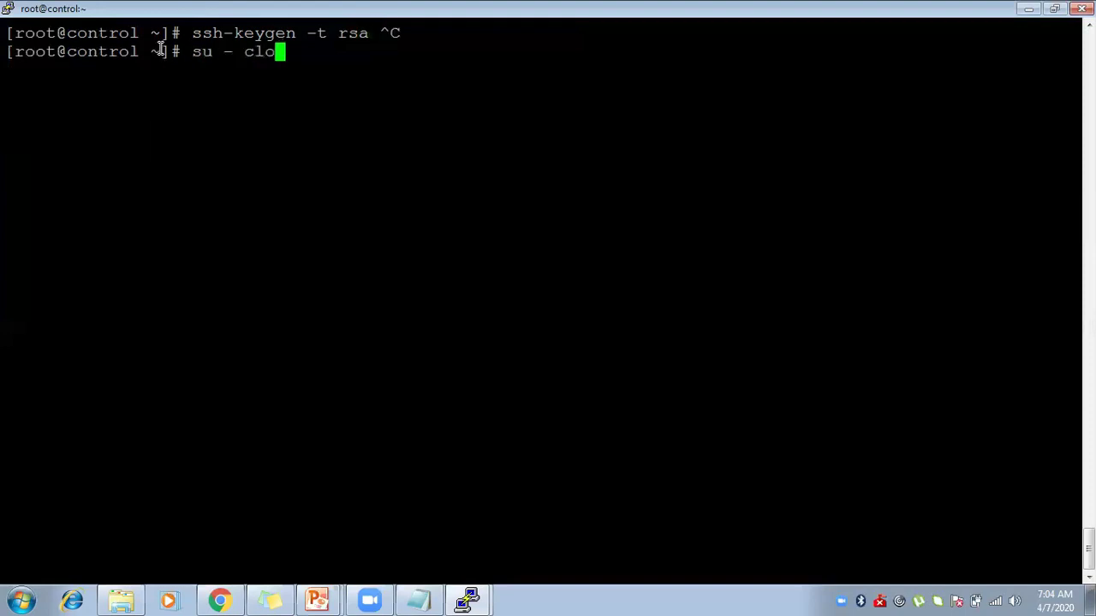
{"action": "type", "text": "ud-user"}
{"action": "key", "text": "Return"}
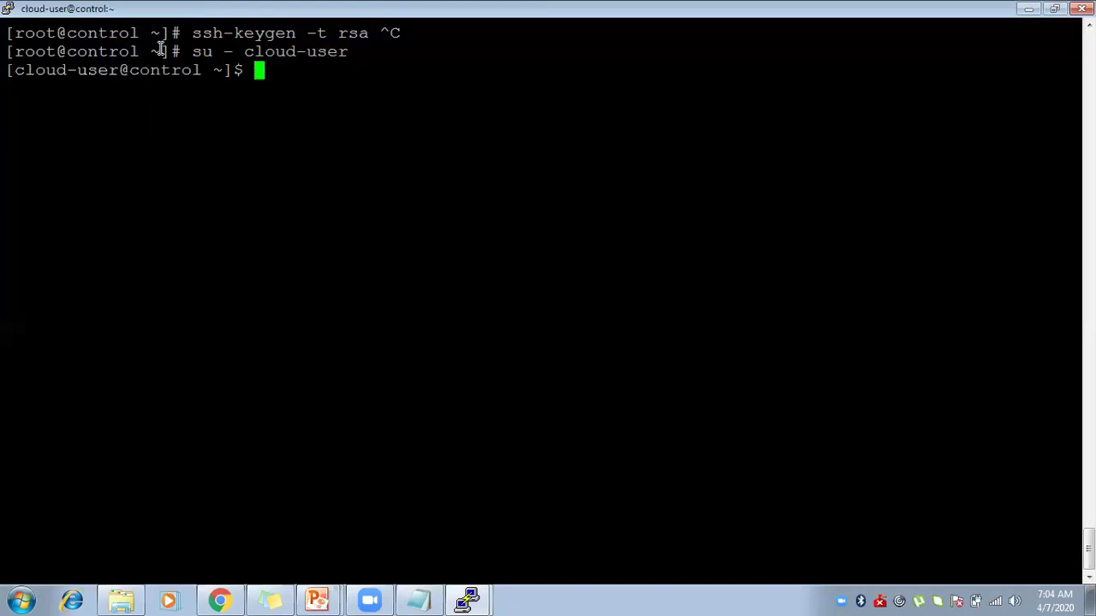
Generate an RSA key pair for cloud-user with the default location and an empty passphrase
{"action": "type", "text": "ssh-k"}
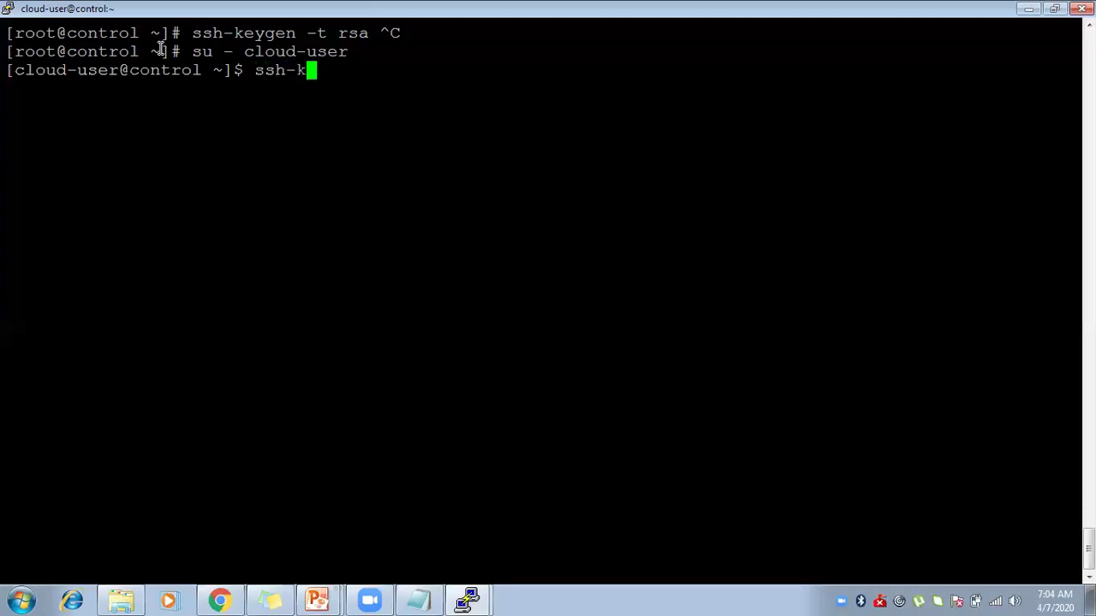
{"action": "type", "text": "eygen "}
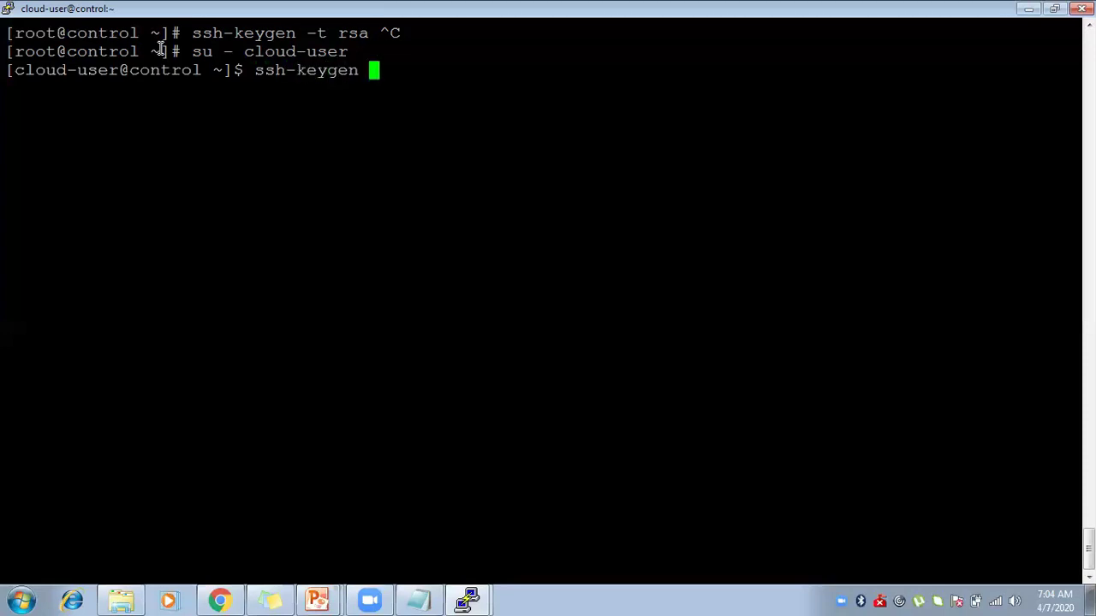
{"action": "type", "text": "-t rsa"}
{"action": "key", "text": "Return"}
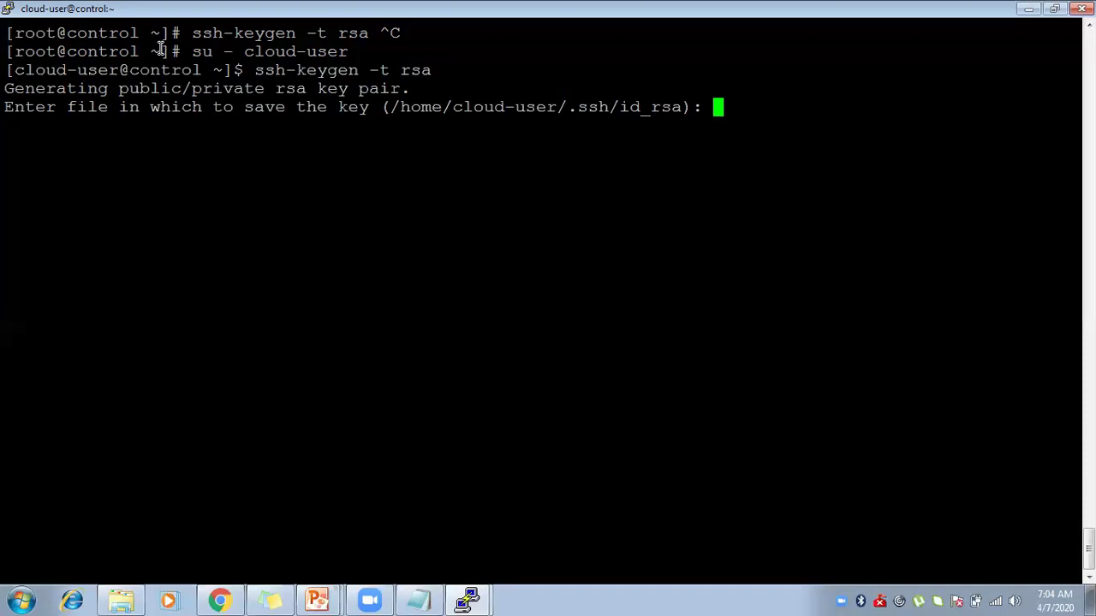
{"action": "key", "text": "Return"}
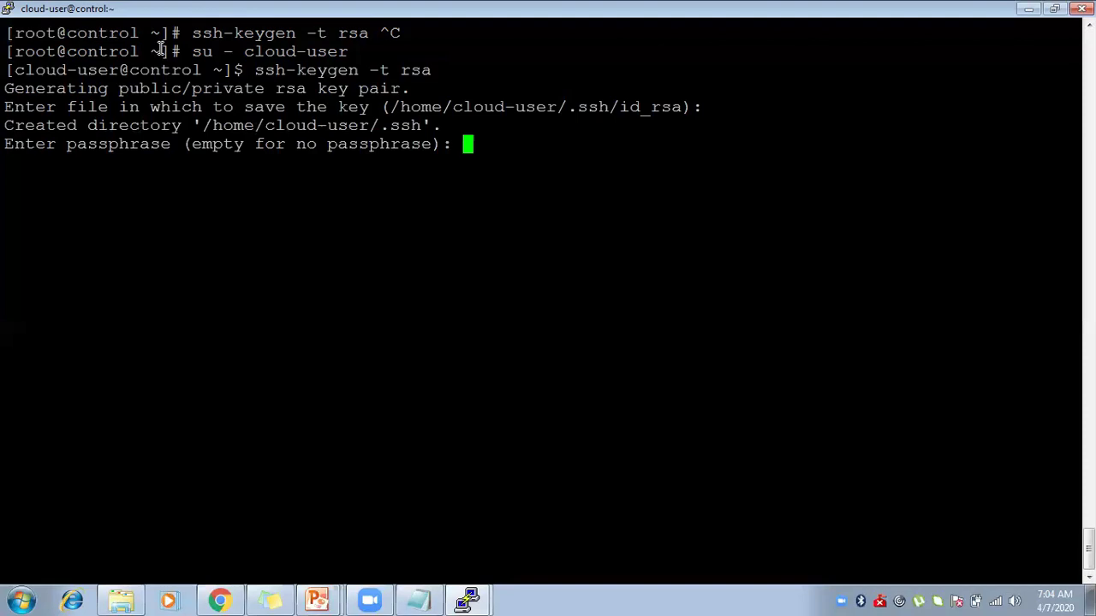
{"action": "key", "text": "Return"}
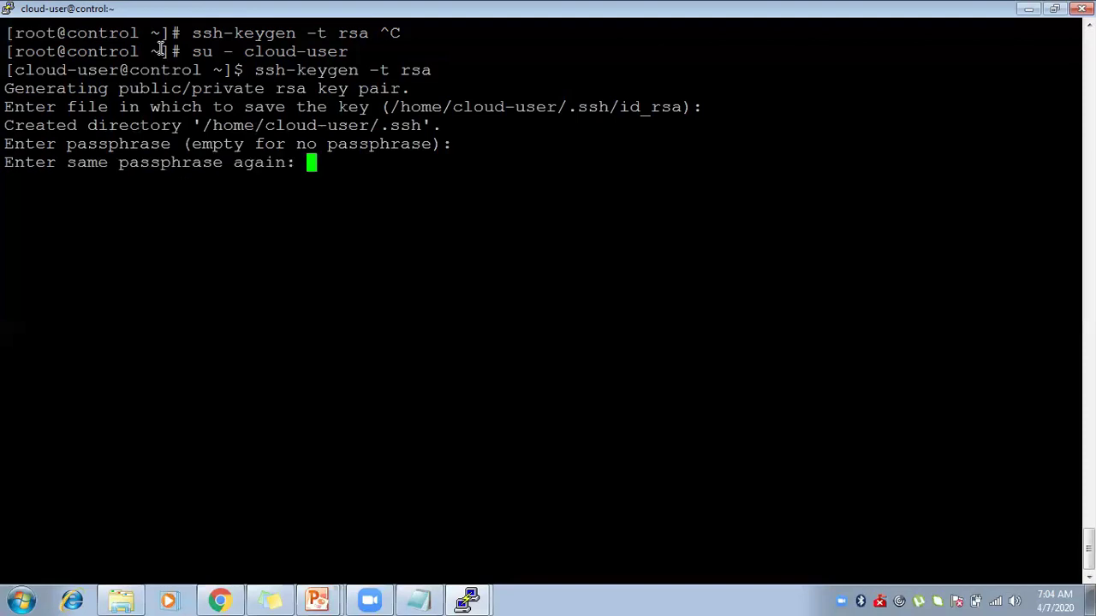
{"action": "key", "text": "Return"}
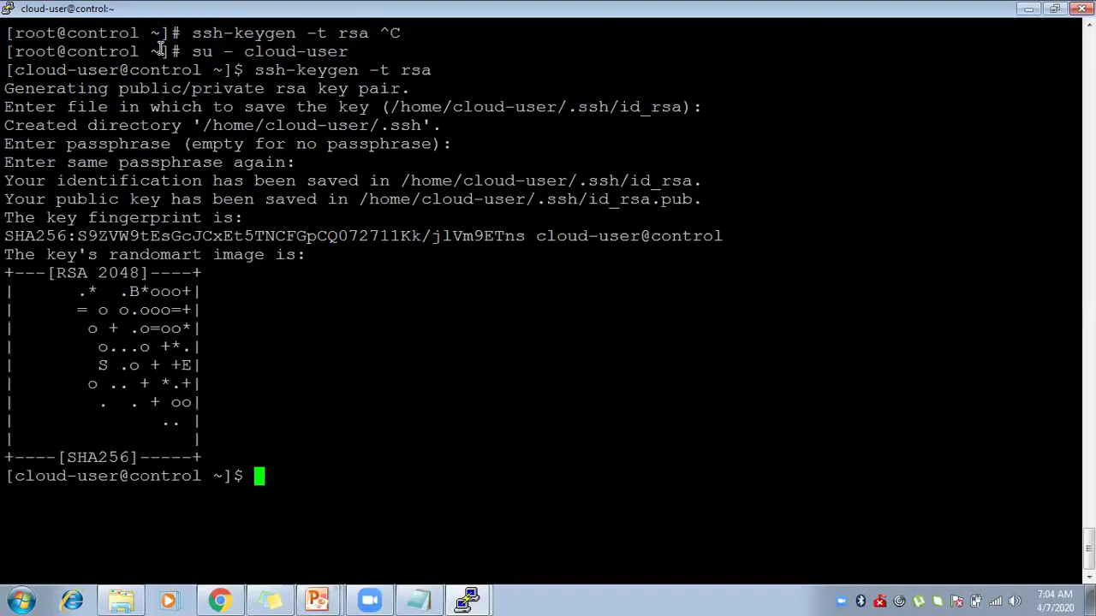
Move into cloud-user's .ssh directory and list the generated key files
{"action": "type", "text": "ls -a"}
{"action": "key", "text": "Return"}
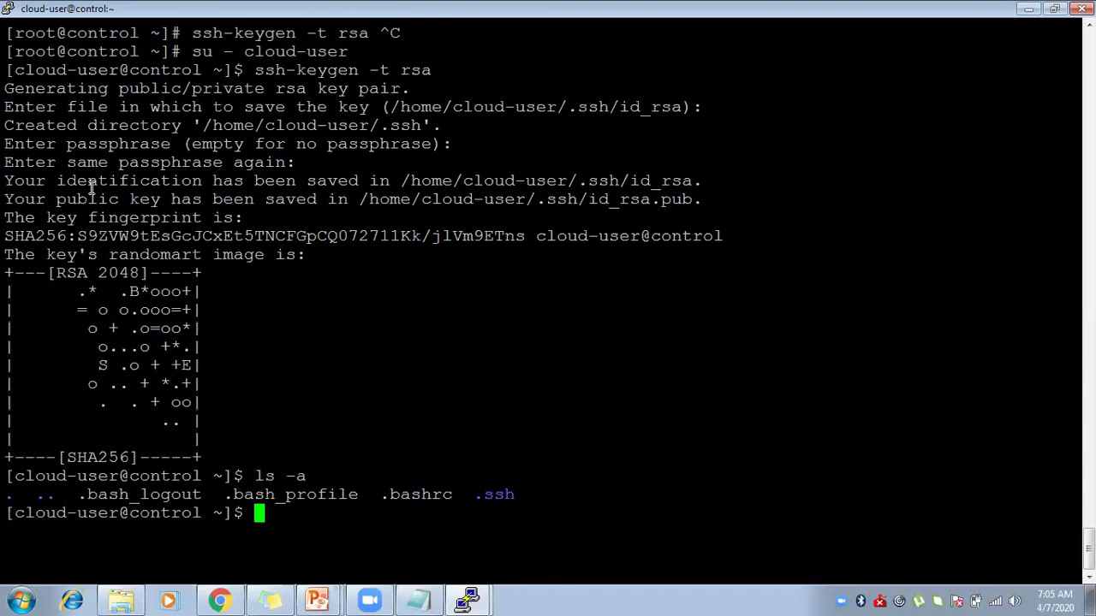
{"action": "type", "text": "cd .ss"}
{"action": "key", "text": "Tab"}
{"action": "key", "text": "Return"}
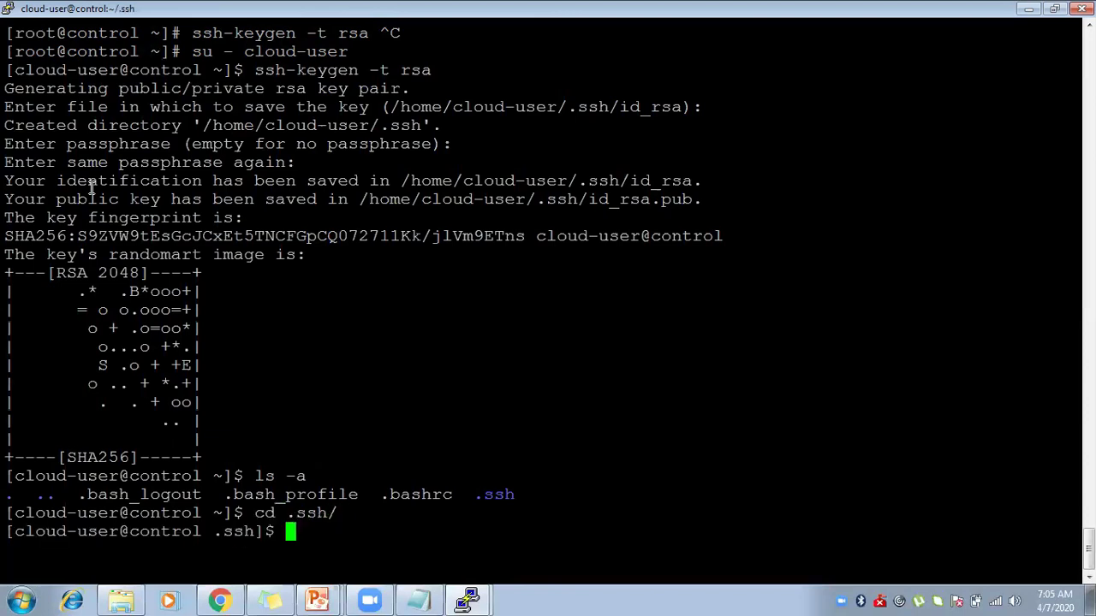
{"action": "key", "text": "ctrl+l"}
{"action": "type", "text": "ls"}
{"action": "key", "text": "Return"}
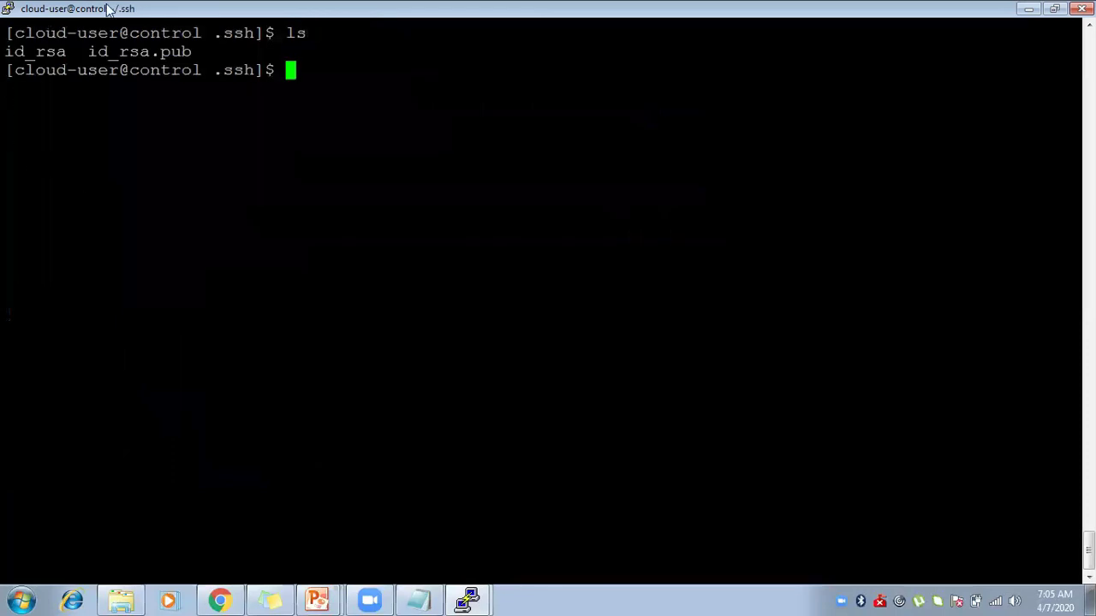
Copy the id_rsa.pub file name from the listing and switch to the managed node
{"action": "double_click", "coordinate": [135, 57]}
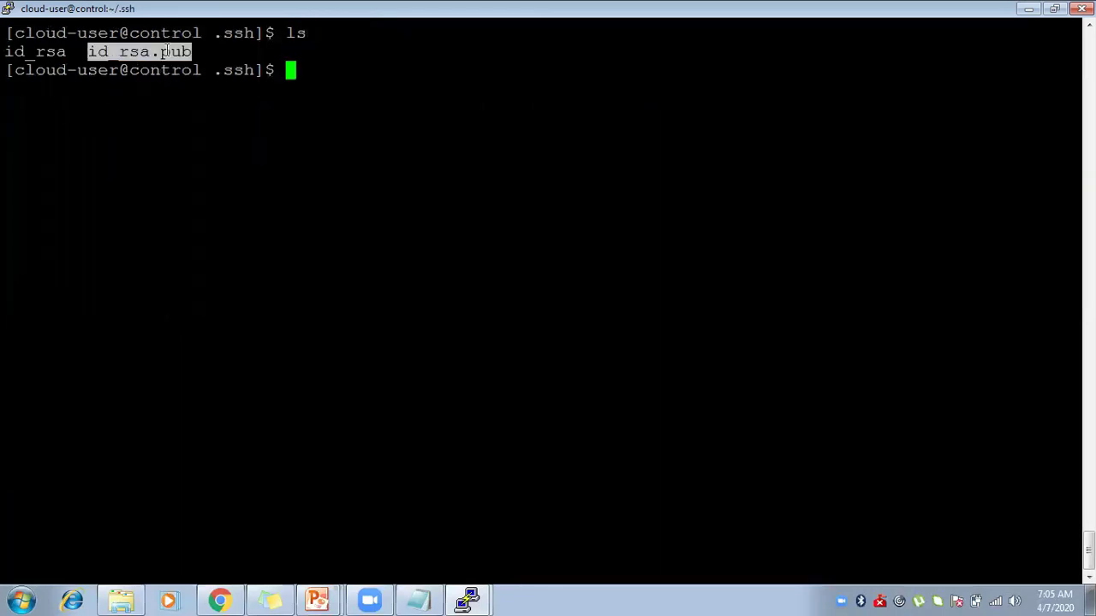
{"action": "double_click", "coordinate": [37, 52]}
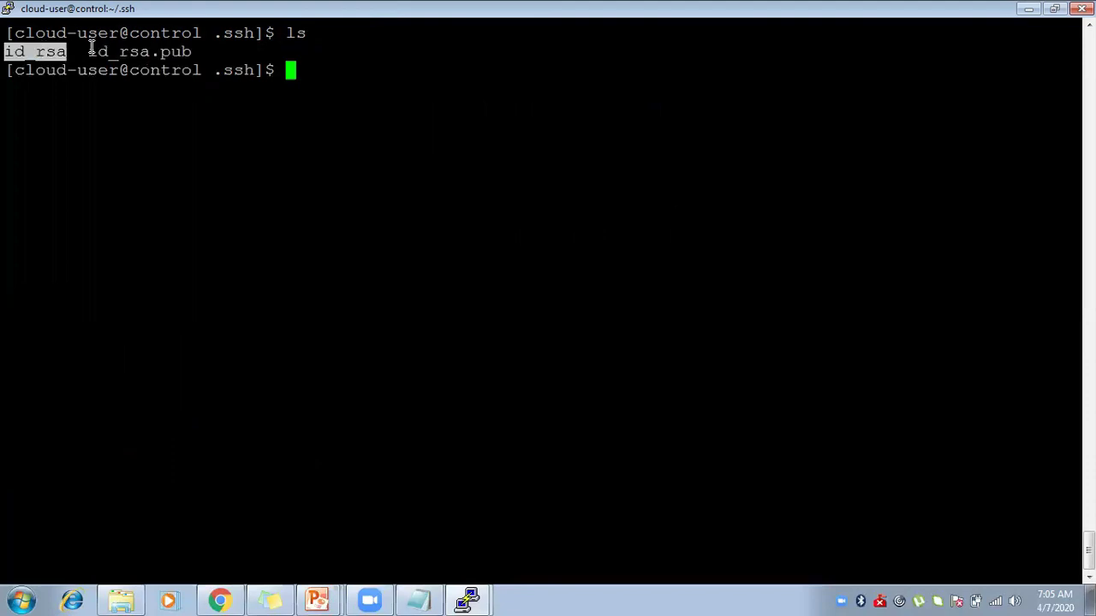
{"action": "double_click", "coordinate": [140, 51]}
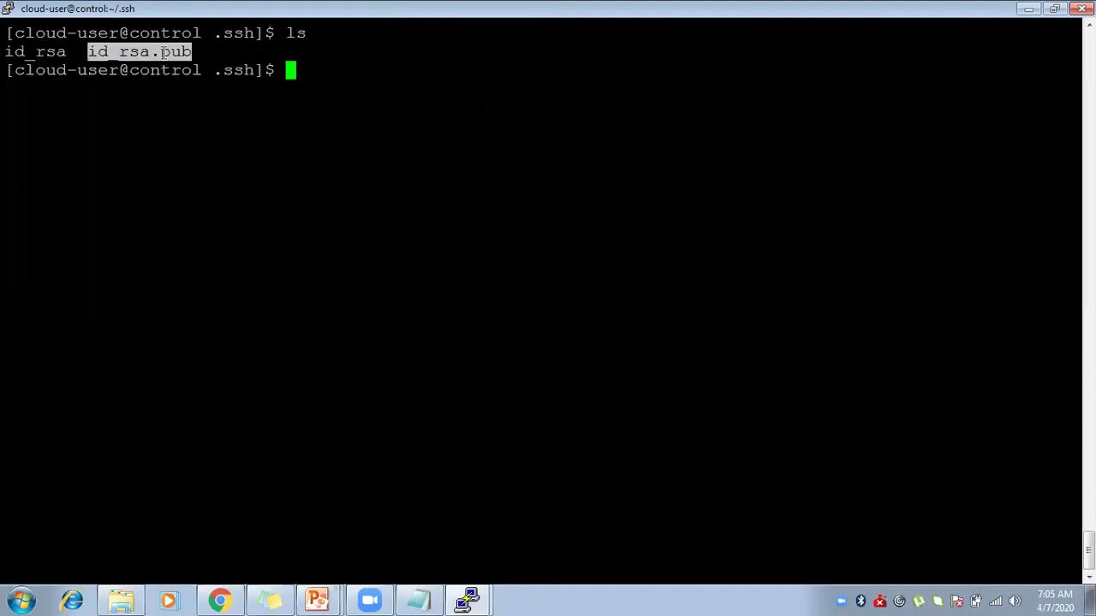
{"action": "double_click", "coordinate": [162, 53]}
{"action": "key", "text": "alt+Tab"}
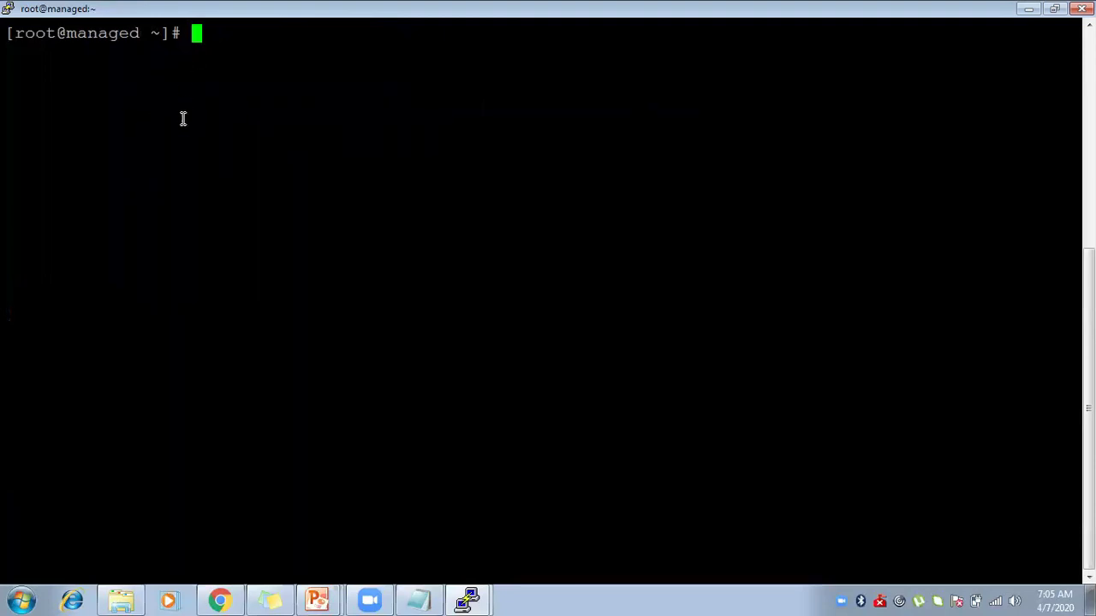
As cloud-user on the managed node, create the .ssh folder and set it to mode 700
{"action": "type", "text": "su - cloud-user"}
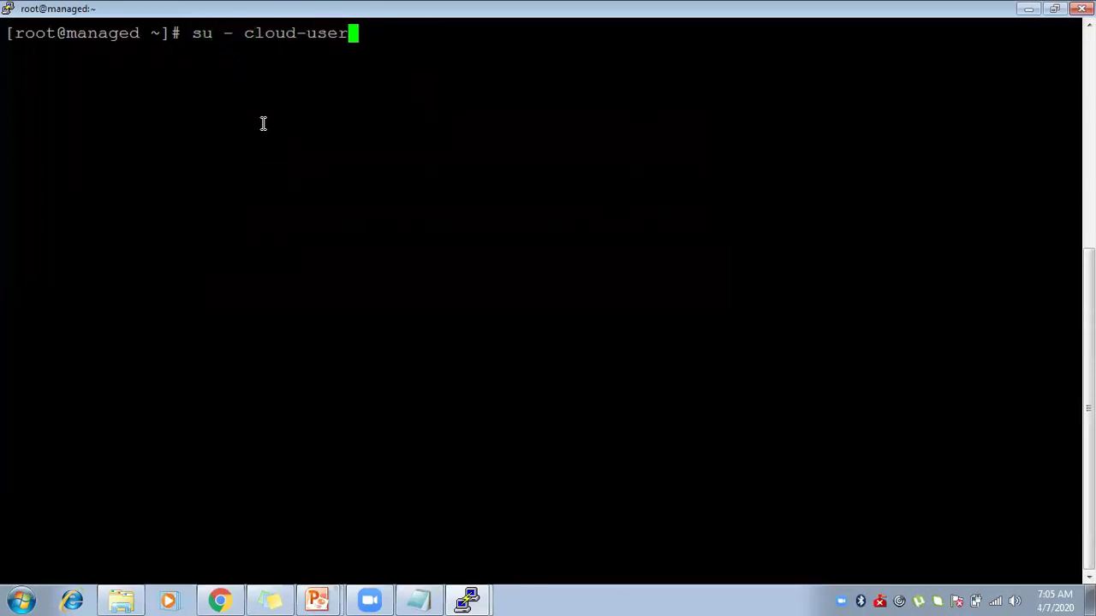
{"action": "key", "text": "Return"}
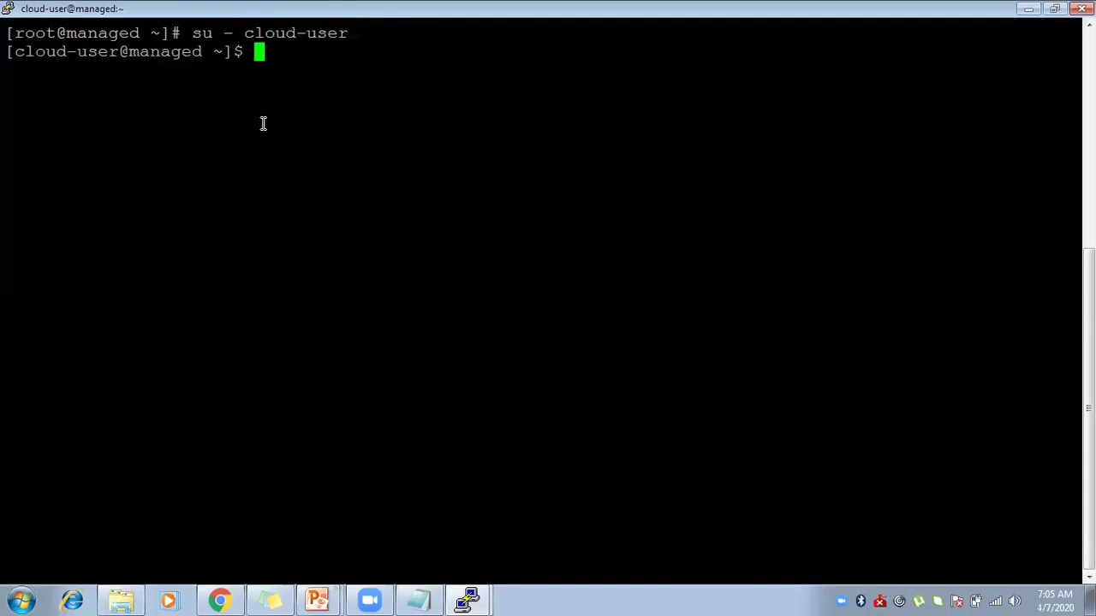
{"action": "type", "text": "ls -a"}
{"action": "key", "text": "Return"}
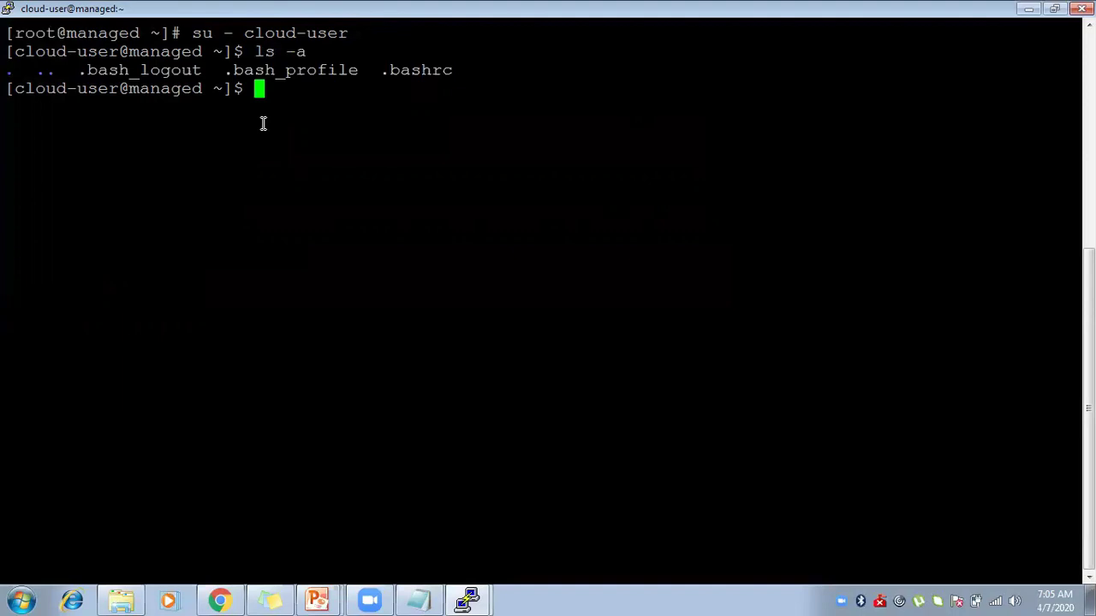
{"action": "type", "text": "mkdisr"}
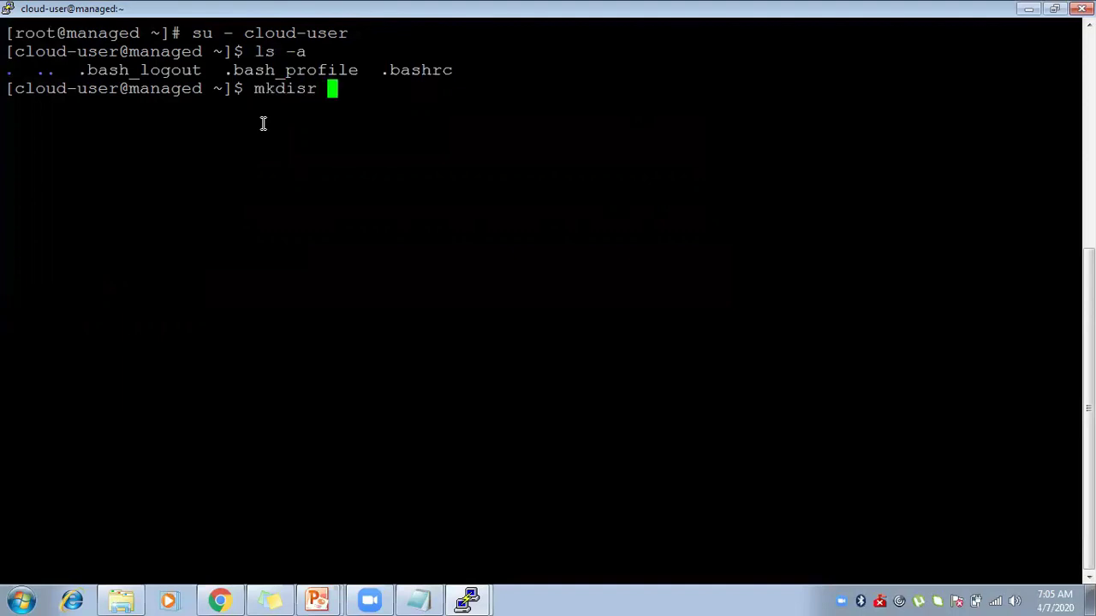
{"action": "key", "text": "BackSpace"}
{"action": "key", "text": "BackSpace"}
{"action": "type", "text": "r .ssh"}
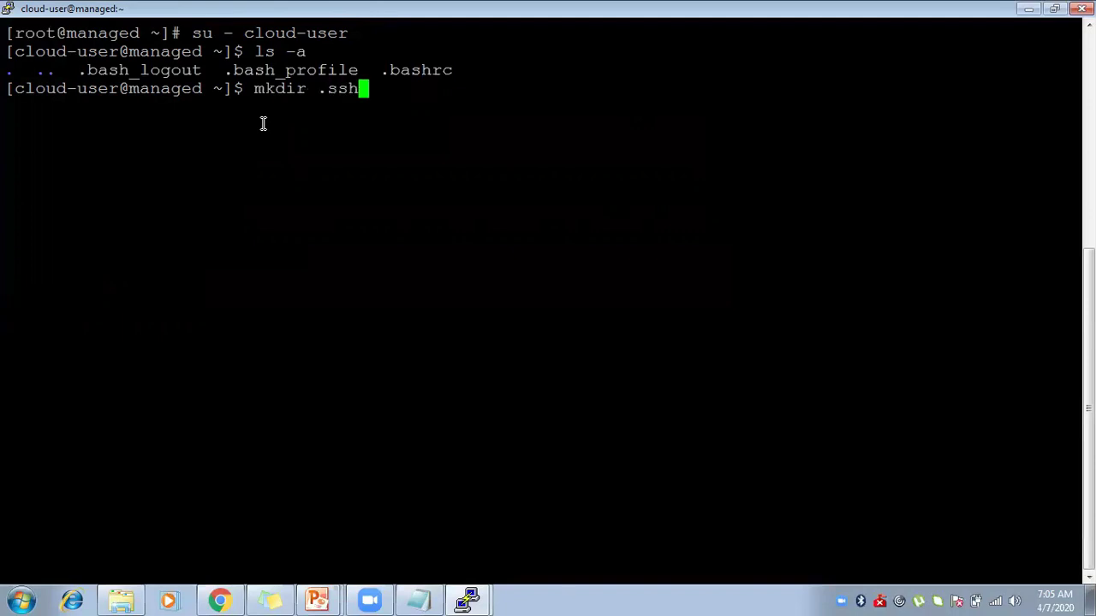
{"action": "key", "text": "Return"}
{"action": "type", "text": "chmod "}
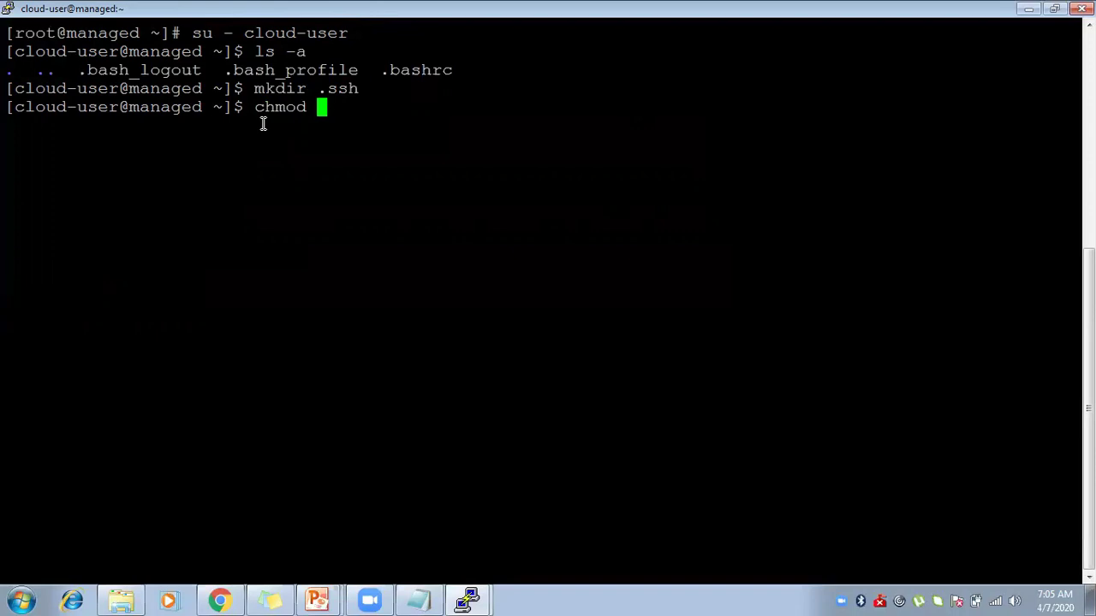
{"action": "type", "text": "700 .ssh"}
{"action": "key", "text": "Return"}
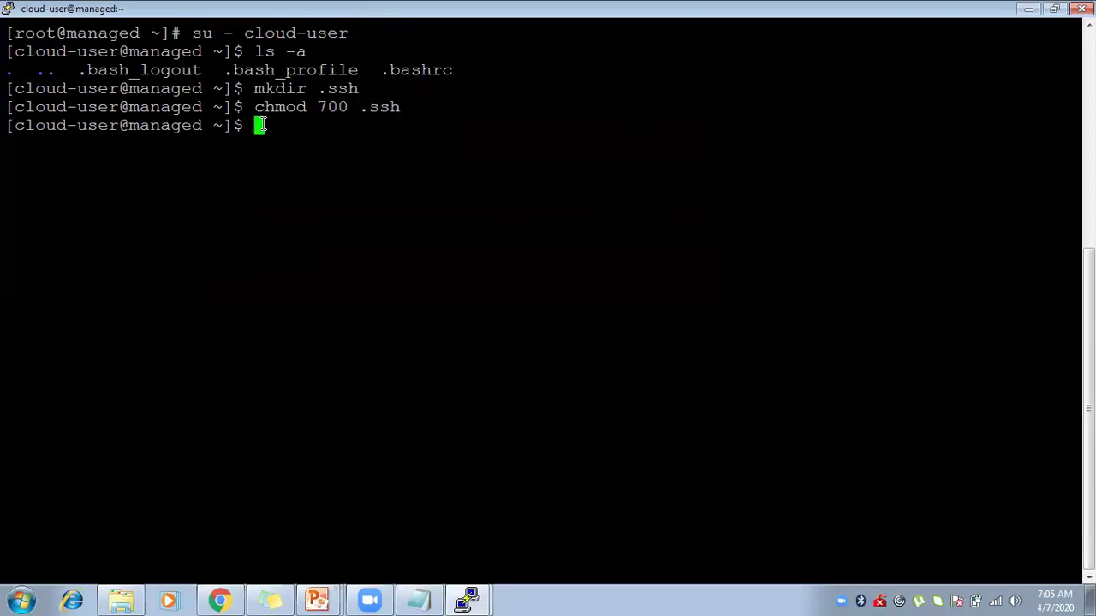
Inside .ssh, create authorized_key with mode 600 and prepare vi authorized_key, then switch to control
{"action": "type", "text": "cd .ssh/"}
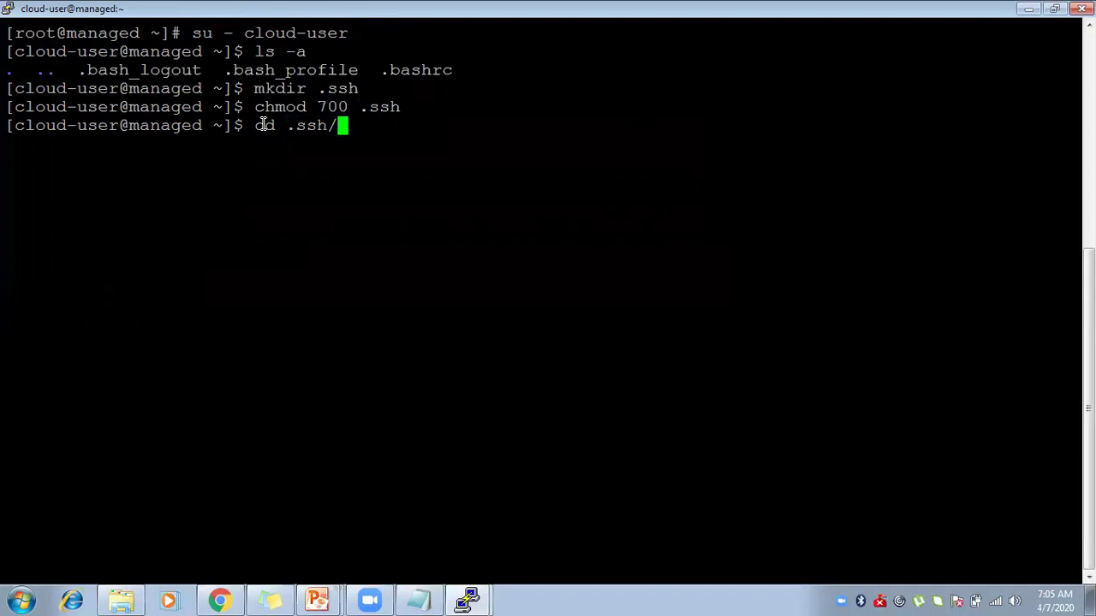
{"action": "key", "text": "Return"}
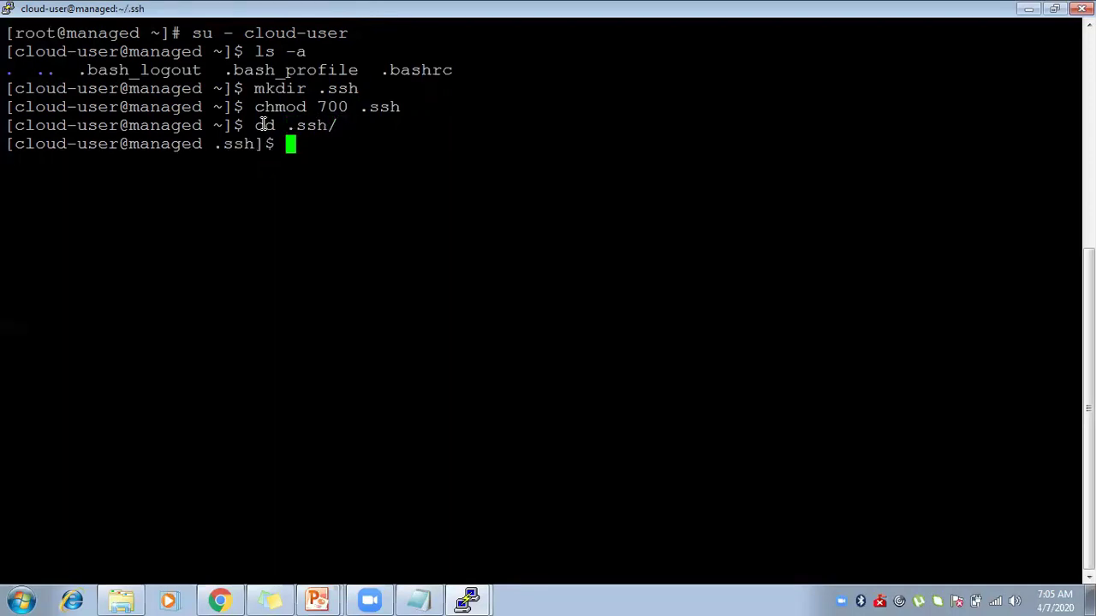
{"action": "type", "text": "touch"}
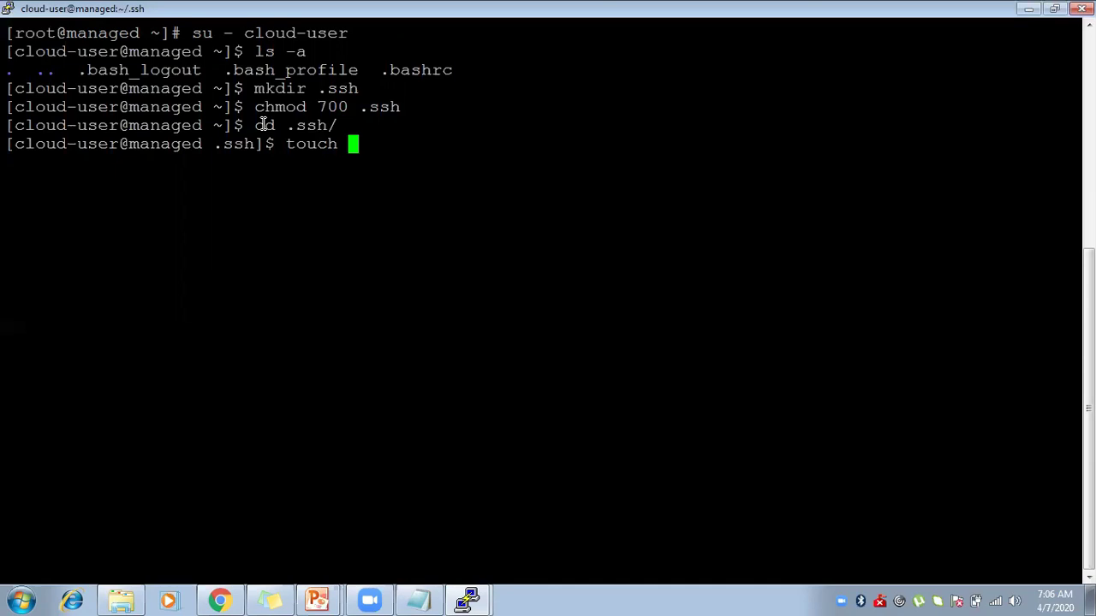
{"action": "type", "text": "auth"}
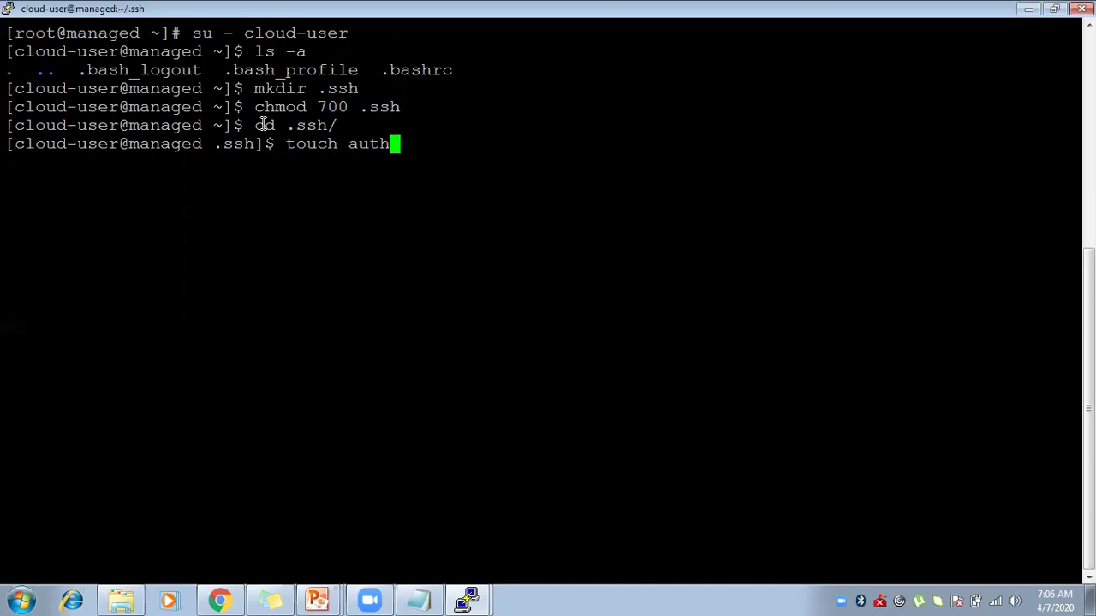
{"action": "type", "text": "orized_key"}
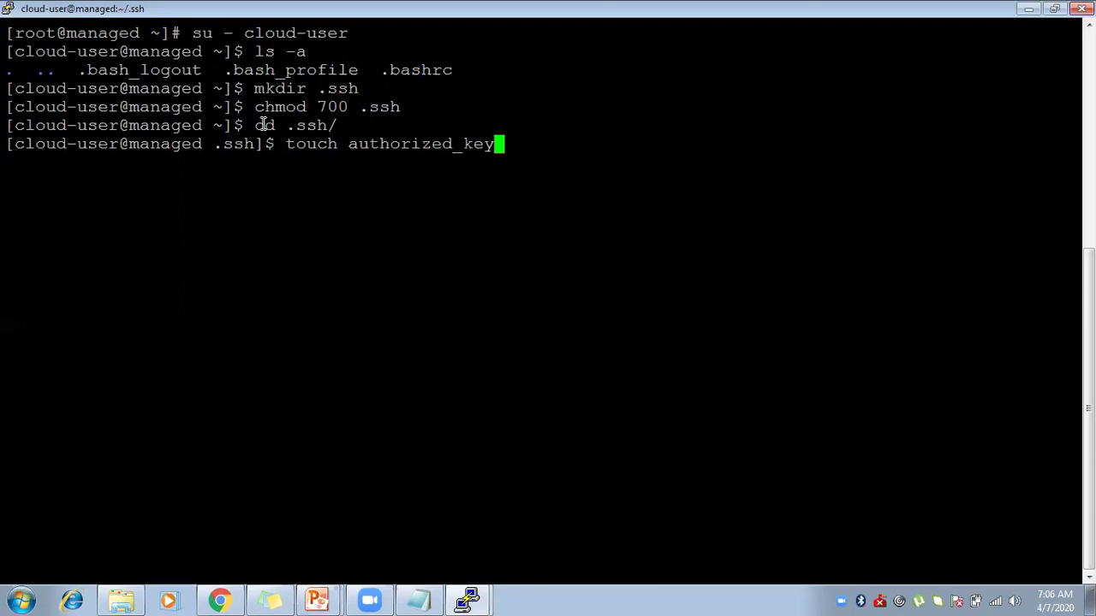
{"action": "key", "text": "Return"}
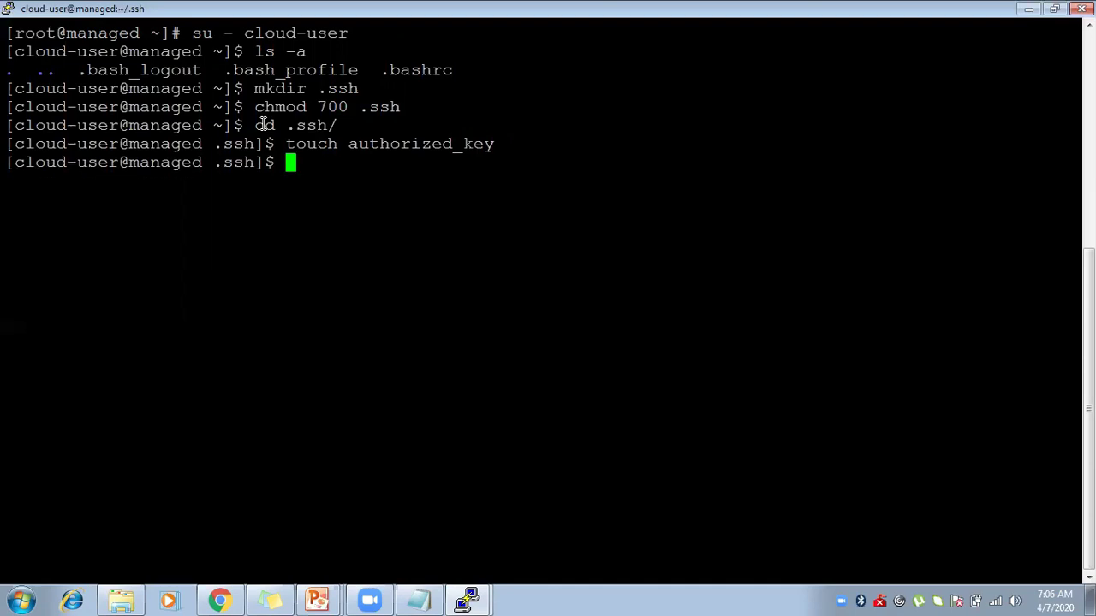
{"action": "type", "text": "chmod 600 authorized_key"}
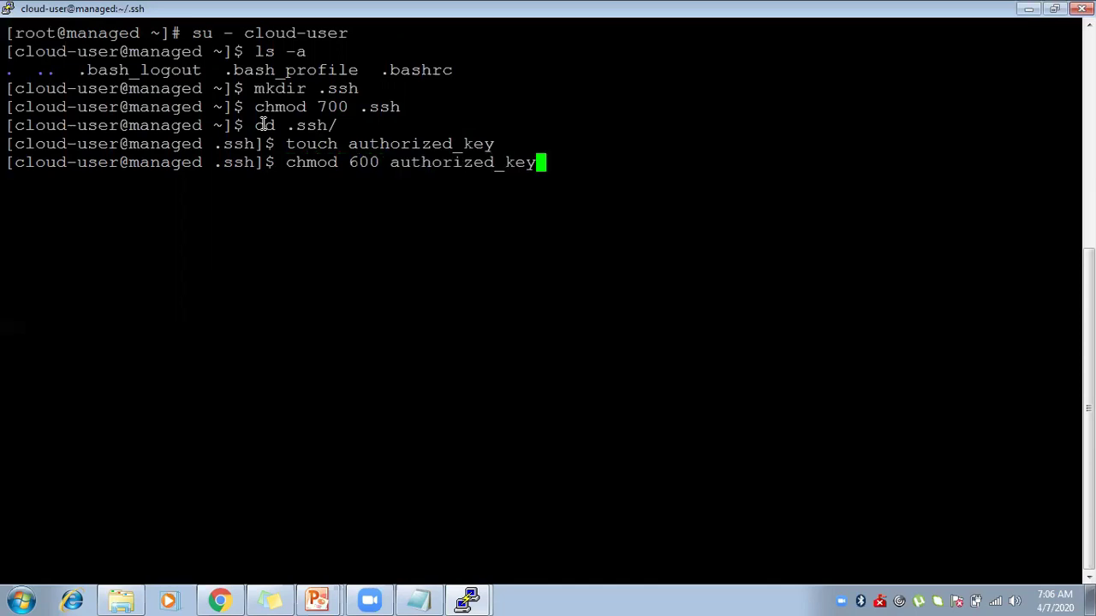
{"action": "key", "text": "Return"}
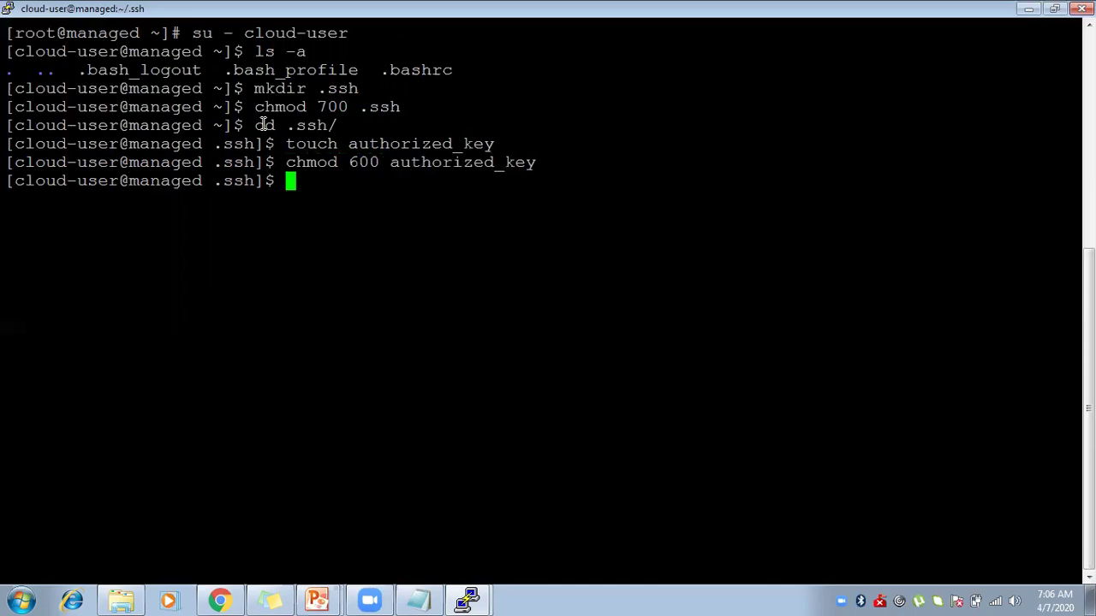
{"action": "type", "text": "vi a"}
{"action": "key", "text": "Tab"}
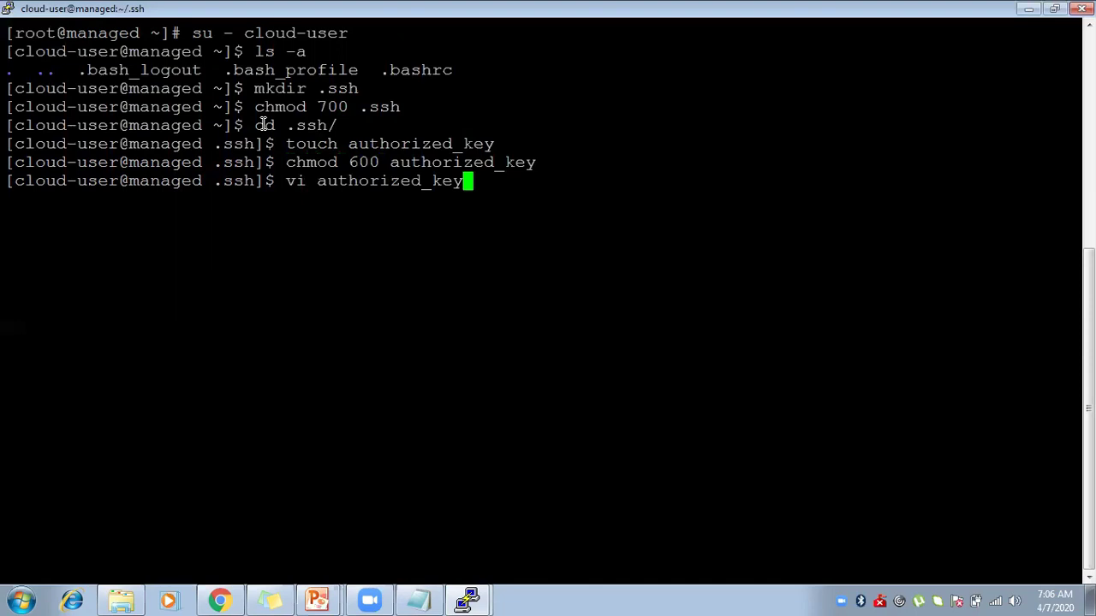
{"action": "key", "text": "alt+Tab"}
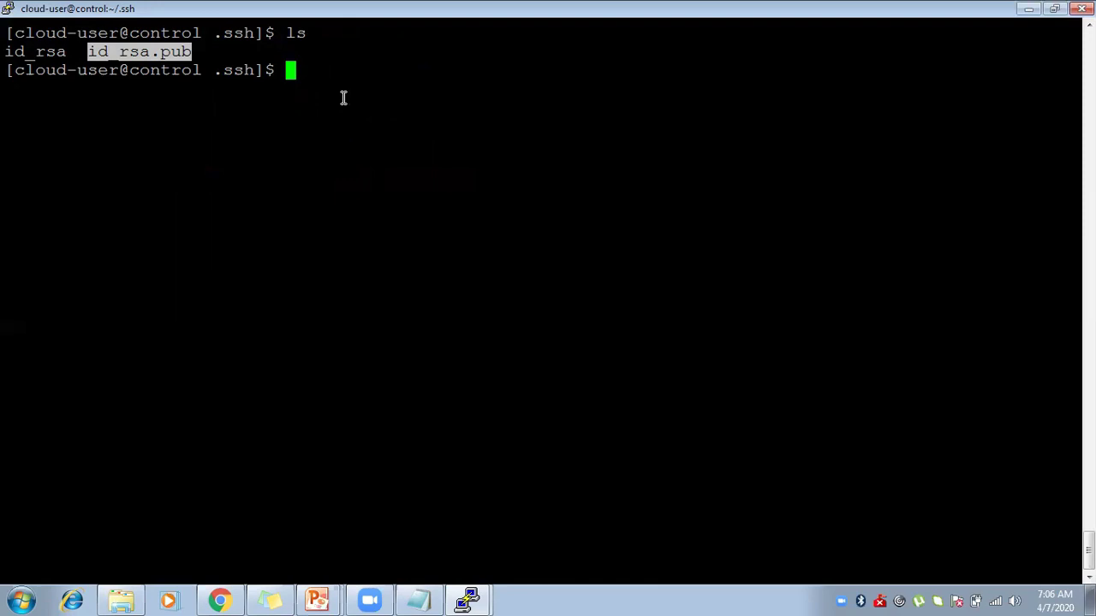
Display id_rsa.pub with cat, copy the full public key text, and switch to the managed node
{"action": "type", "text": "cat"}
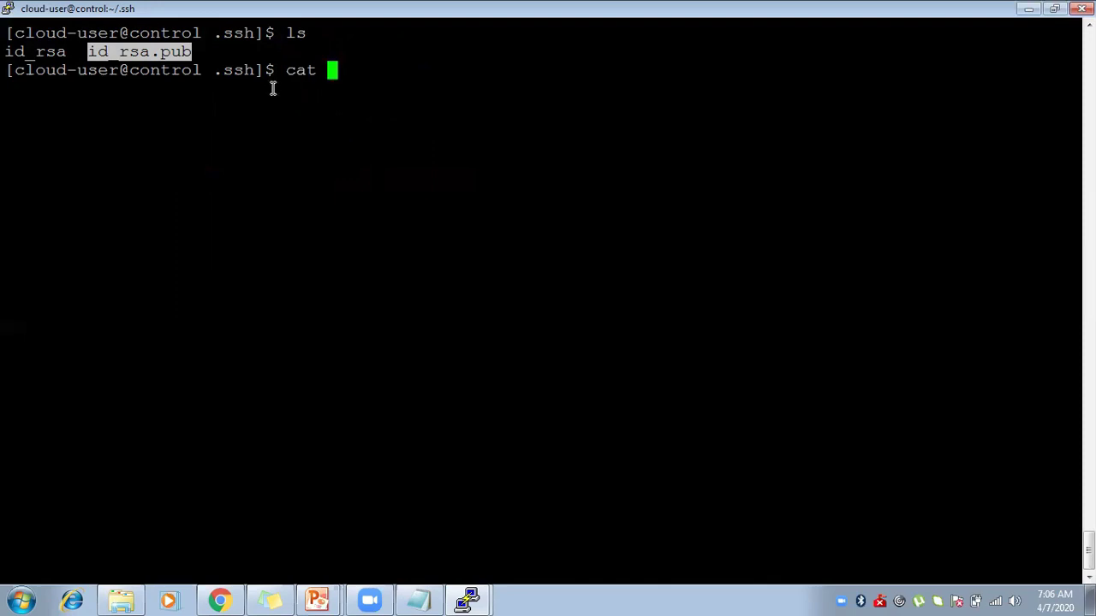
{"action": "double_click", "coordinate": [152, 53]}
{"action": "right_click", "coordinate": [152, 54]}
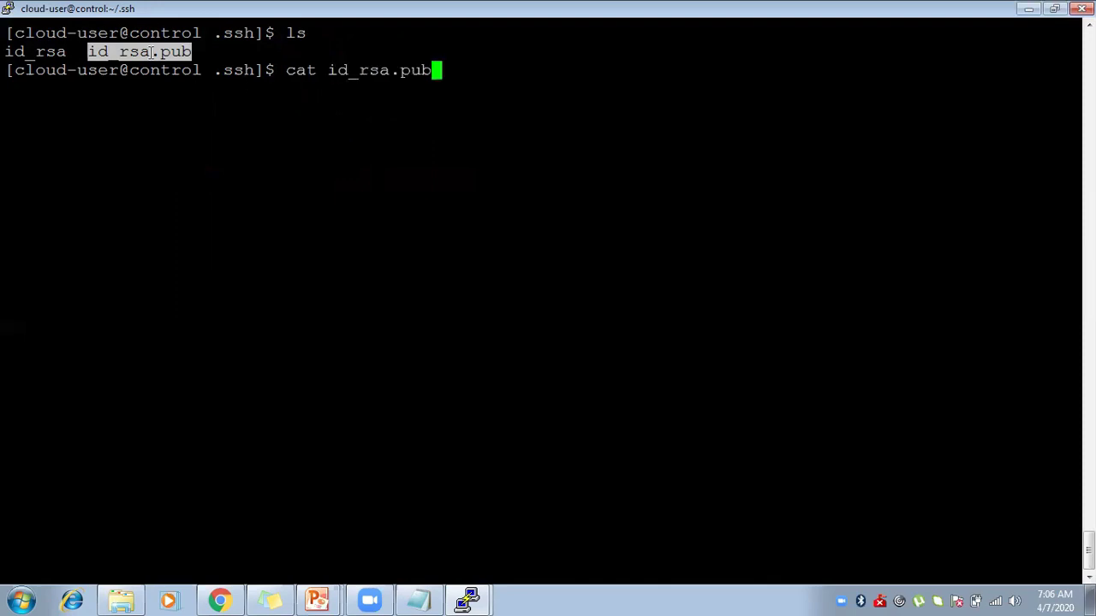
{"action": "key", "text": "Return"}
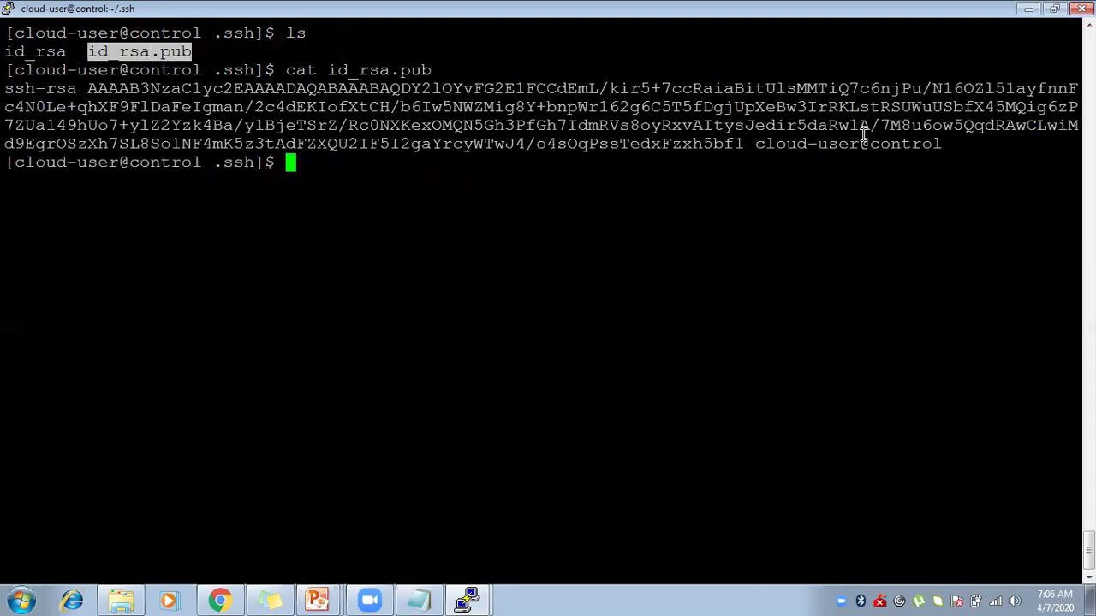
{"action": "left_click_drag", "start_coordinate": [950, 144], "coordinate": [7, 92]}
{"action": "key", "text": "ctrl+c"}
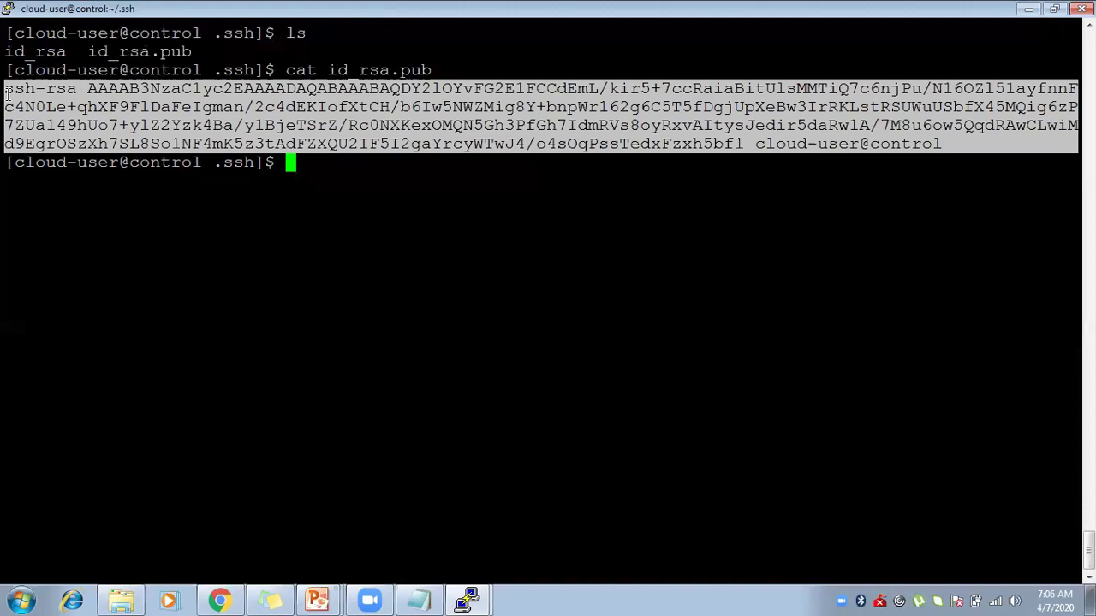
{"action": "key", "text": "alt+Tab"}
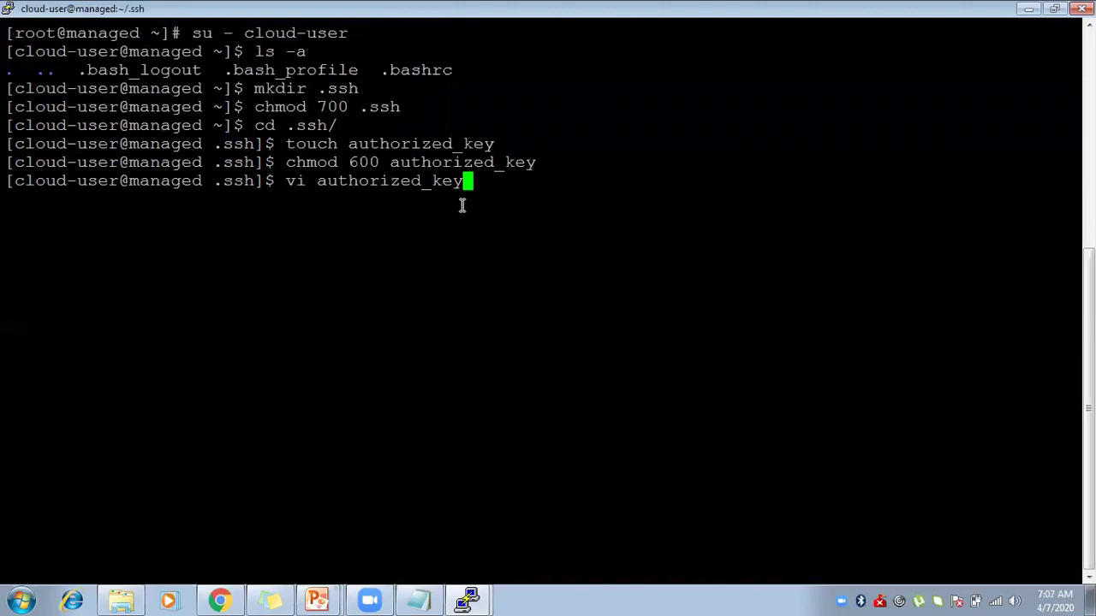
Paste the public key into authorized_key in vi and save it with :wq!
{"action": "key", "text": "Return"}
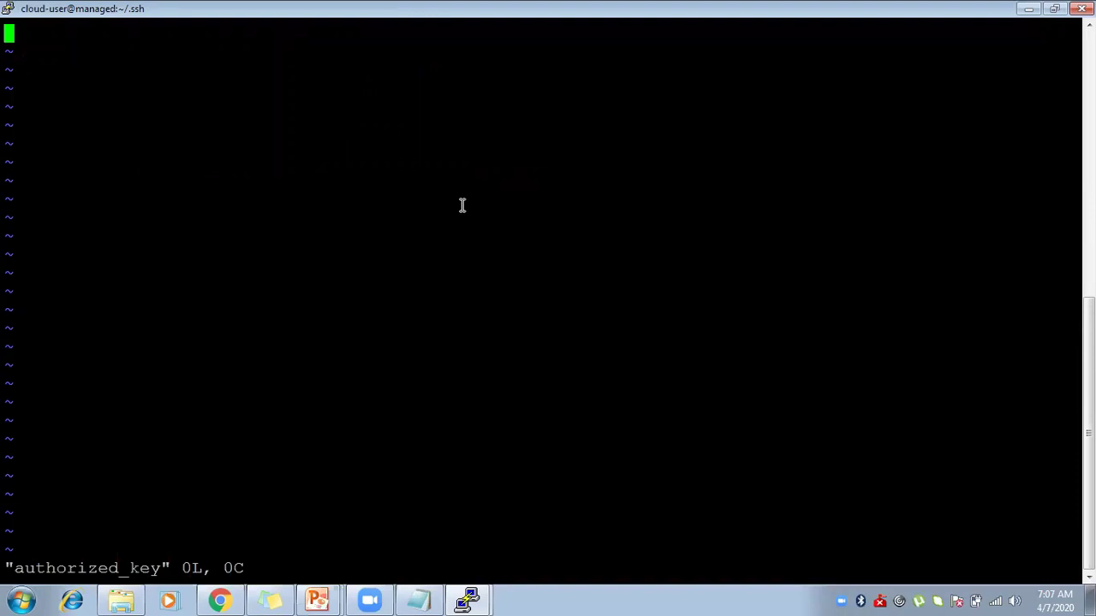
{"action": "key", "text": "i"}
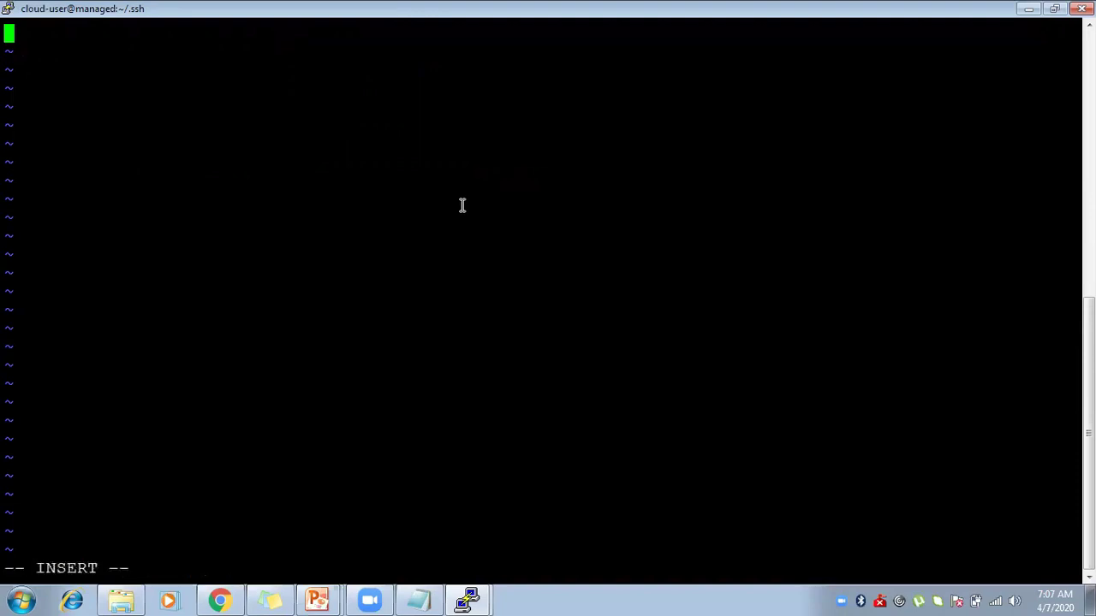
{"action": "right_click", "coordinate": [462, 205]}
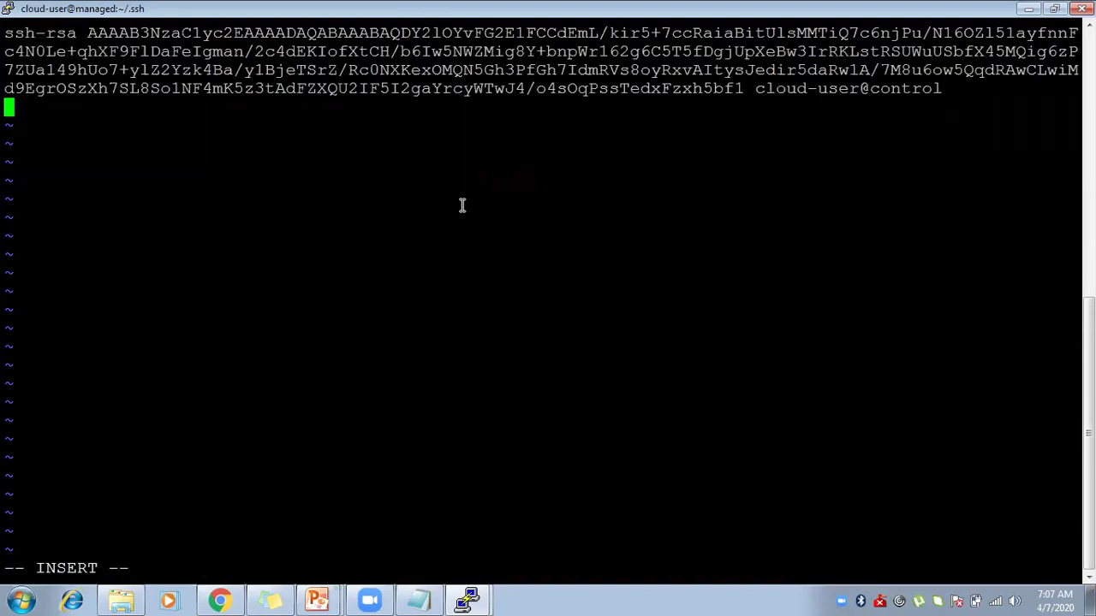
{"action": "key", "text": "Escape"}
{"action": "key", "text": "d"}
{"action": "key", "text": "d"}
{"action": "type", "text": ":e"}
{"action": "key", "text": "BackSpace"}
{"action": "type", "text": "wq!"}
{"action": "key", "text": "Return"}
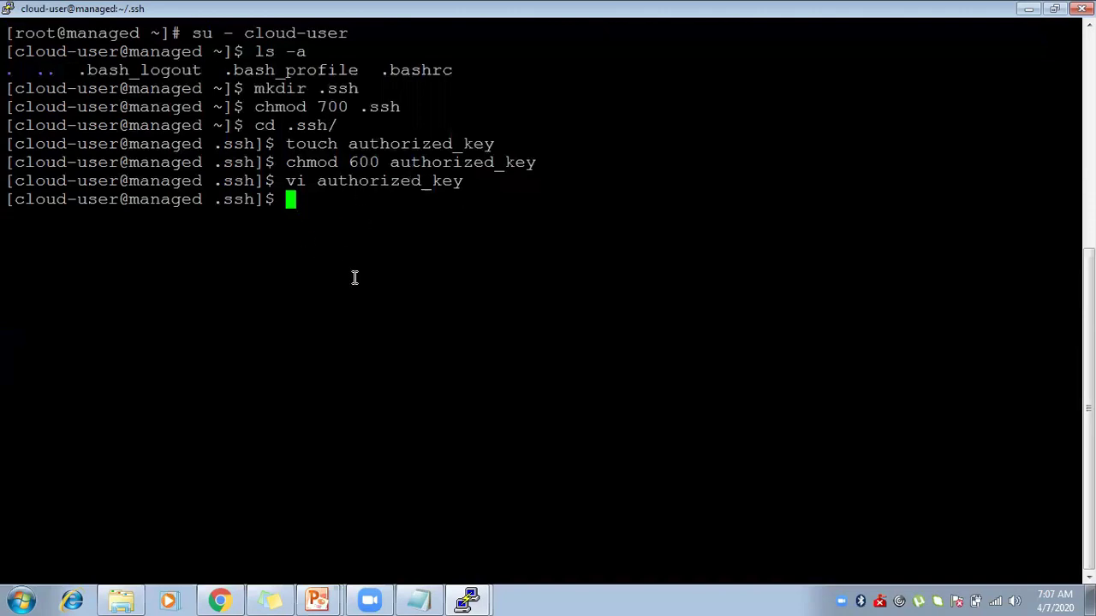
Clear the terminal screens in both the control and managed node sessions
{"action": "key", "text": "alt+Tab"}
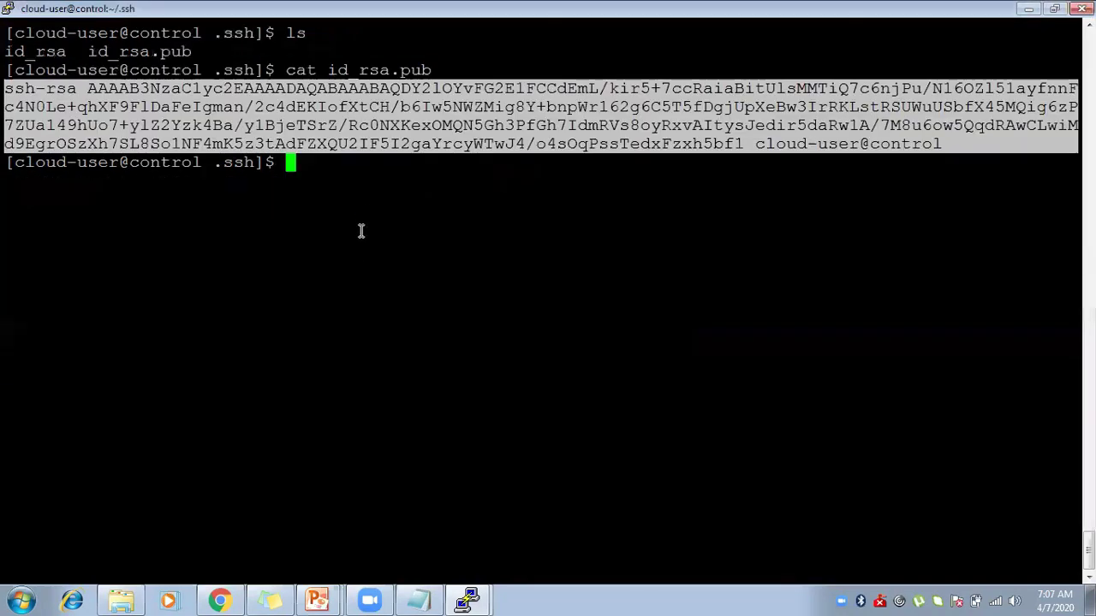
{"action": "left_click", "coordinate": [360, 231]}
{"action": "key", "text": "ctrl+l"}
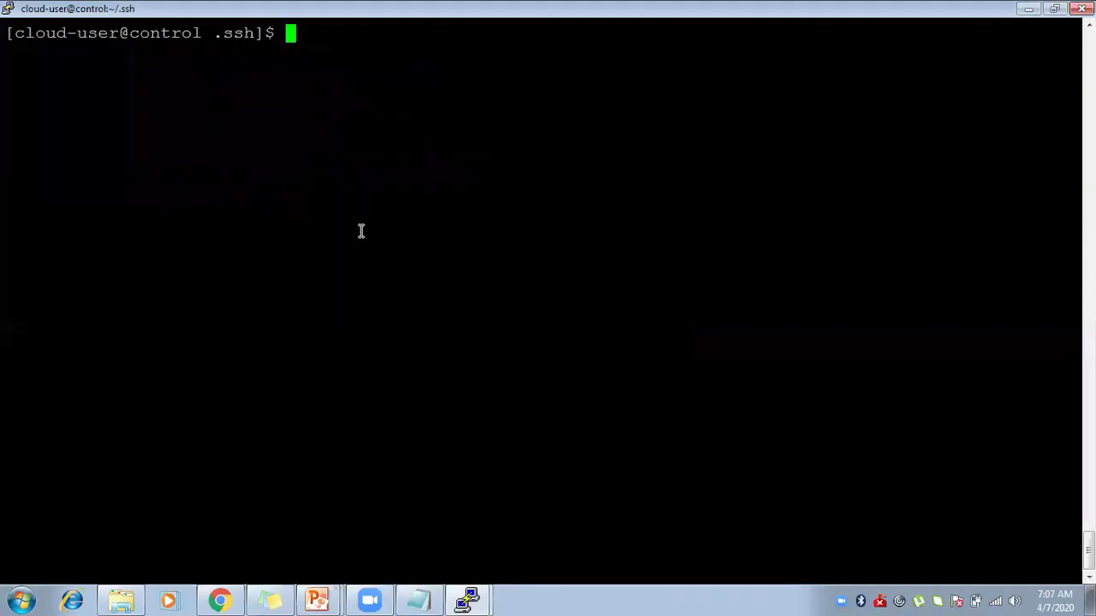
{"action": "key", "text": "alt+Tab"}
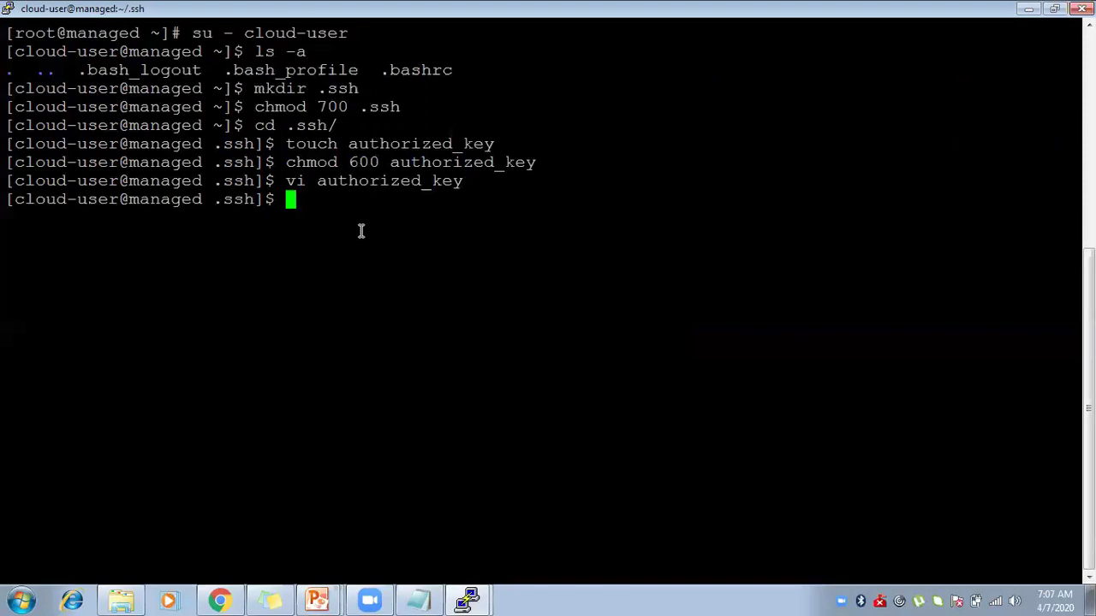
{"action": "key", "text": "ctrl+l"}
Run ifconfig -a on the managed node, copy IP 172.31.5.71, and begin 'ssh' in the control session
{"action": "type", "text": "i"}
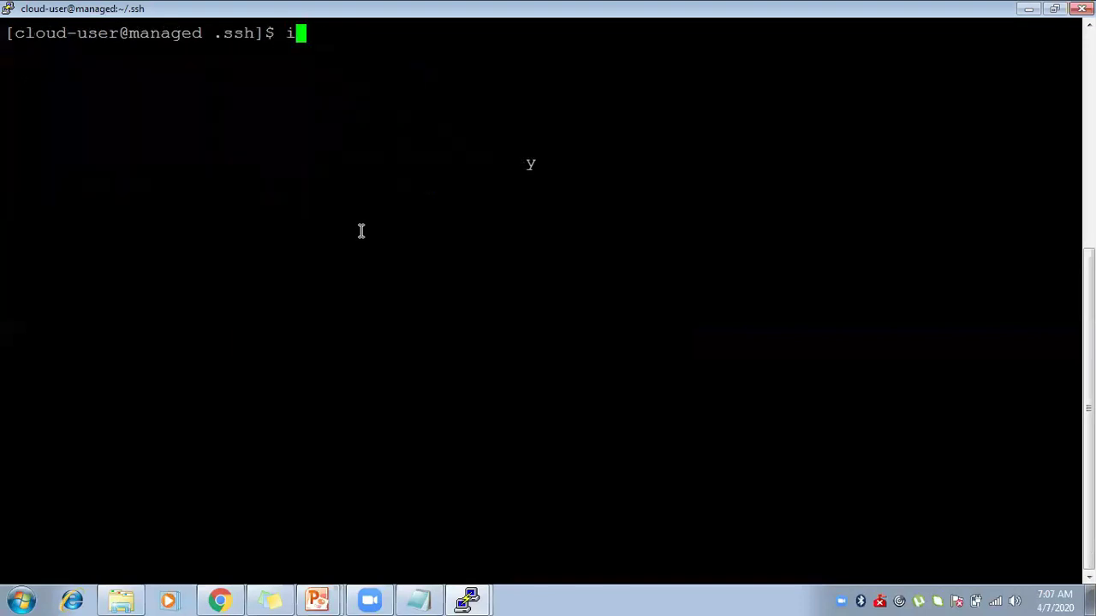
{"action": "type", "text": "conv"}
{"action": "key", "text": "BackSpace"}
{"action": "key", "text": "BackSpace"}
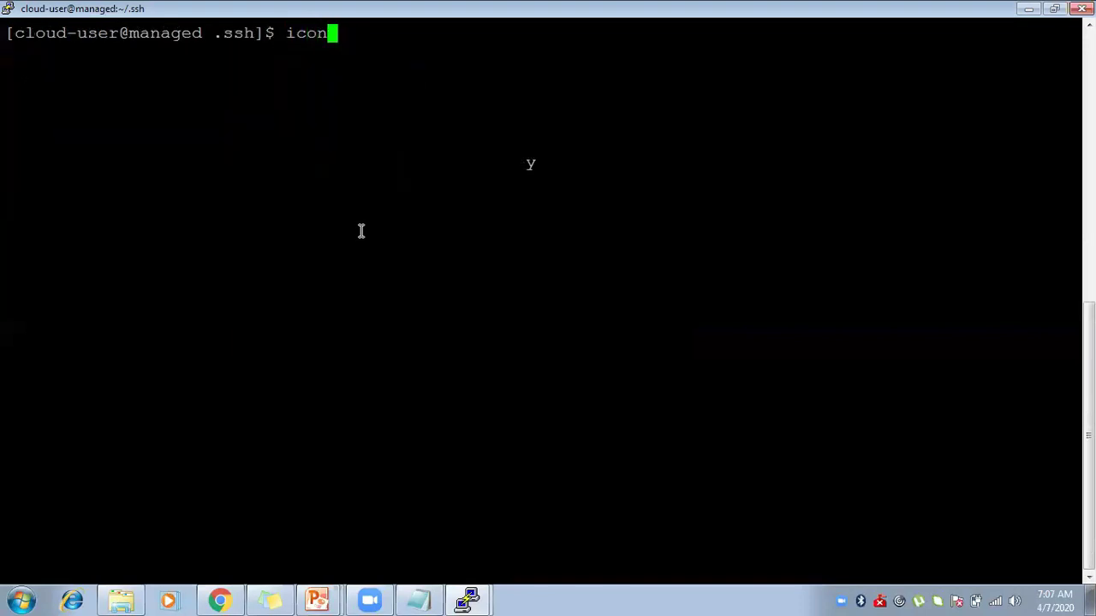
{"action": "key", "text": "BackSpace"}
{"action": "key", "text": "BackSpace"}
{"action": "key", "text": "BackSpace"}
{"action": "type", "text": "if"}
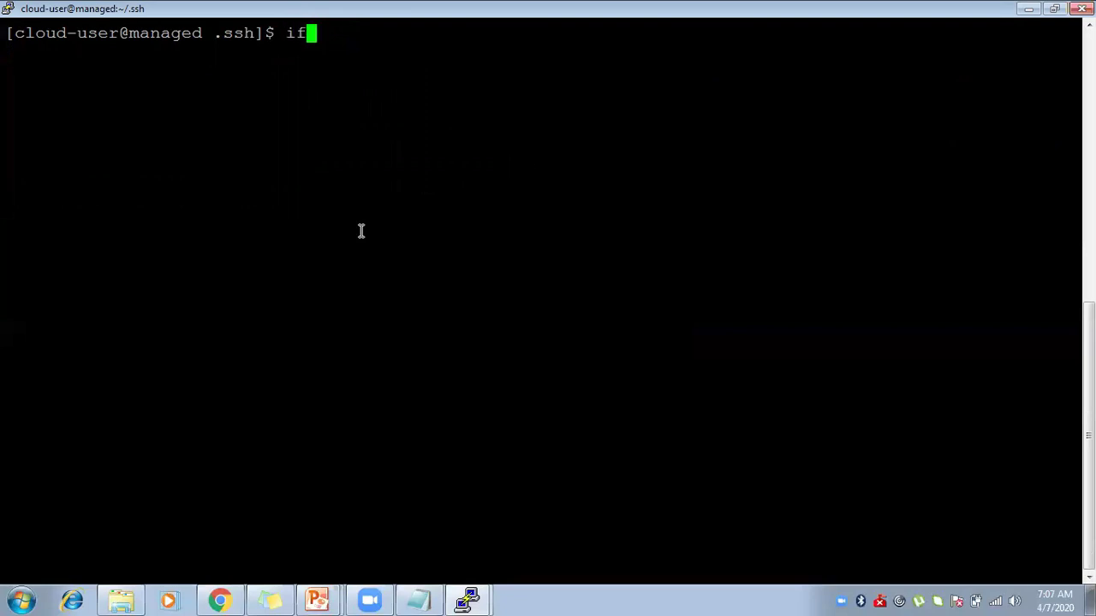
{"action": "type", "text": "config -a"}
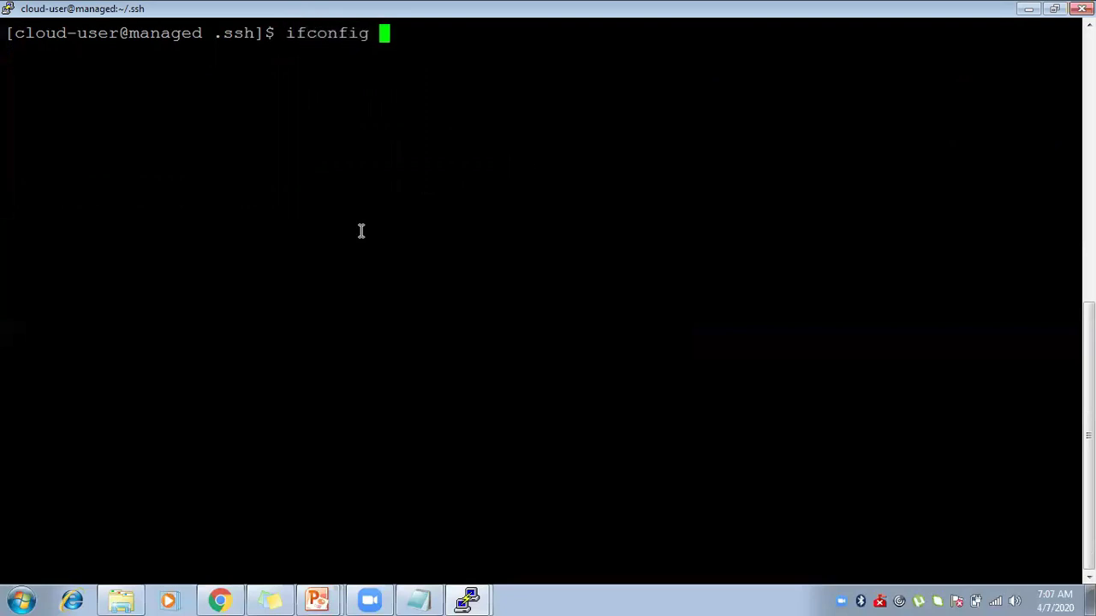
{"action": "key", "text": "Return"}
{"action": "key", "text": "Return"}
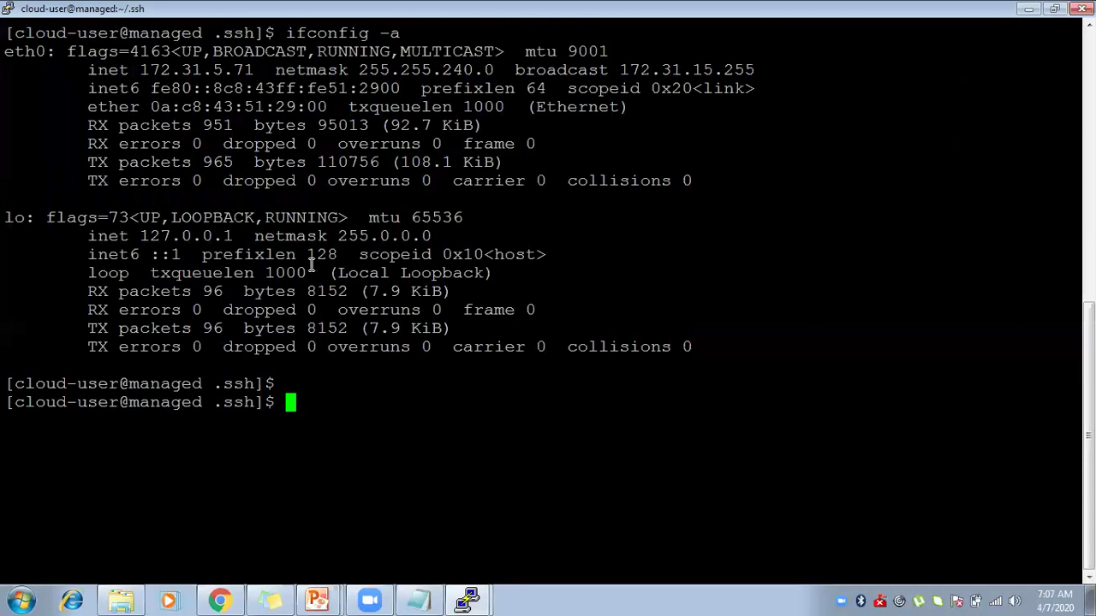
{"action": "double_click", "coordinate": [190, 71]}
{"action": "key", "text": "ctrl+c"}
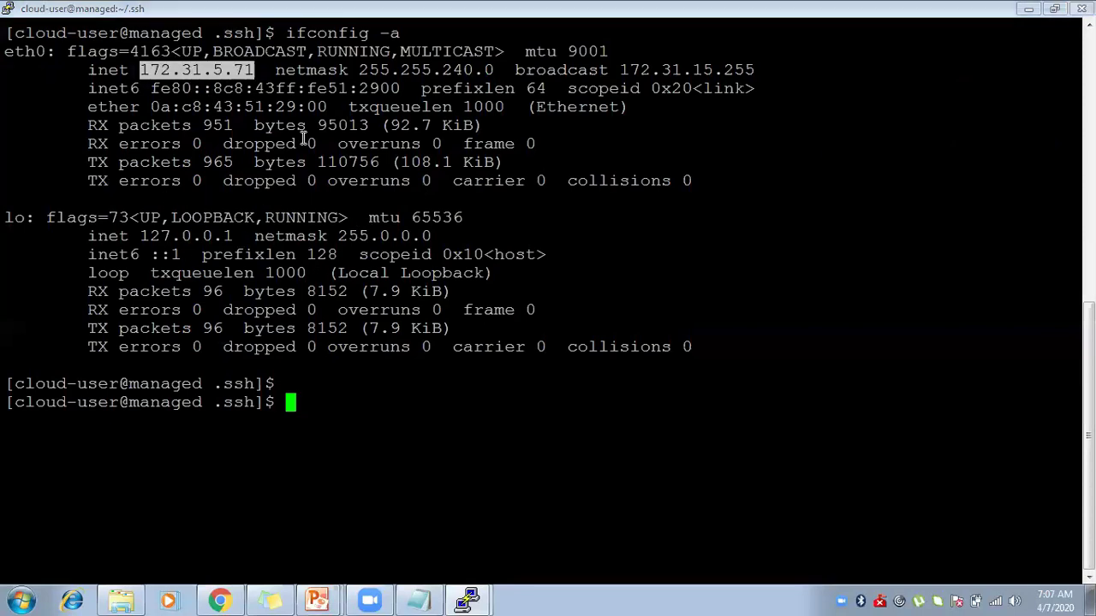
{"action": "key", "text": "alt+Tab"}
{"action": "type", "text": "ssh"}
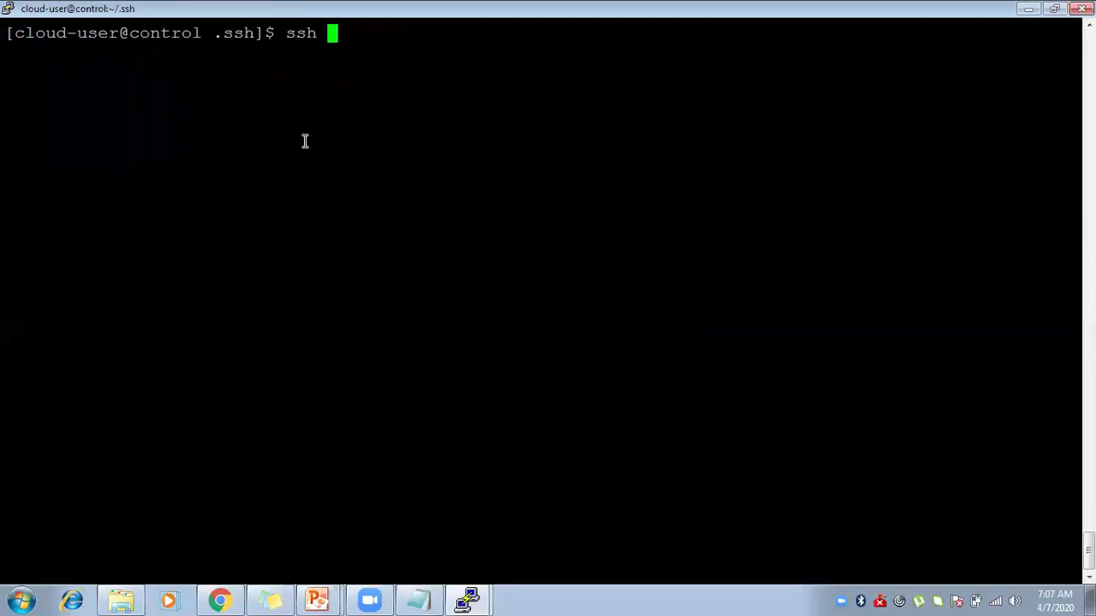
Run ssh 172.31.5.71 from the control node and trust the host key; login is denied
{"action": "right_click", "coordinate": [305, 141]}
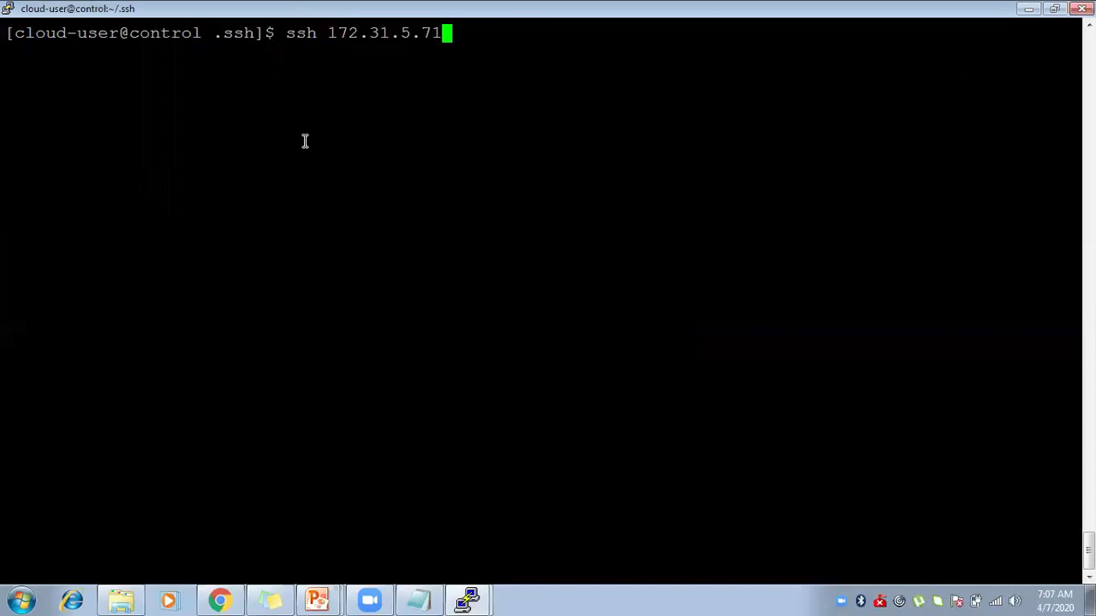
{"action": "key", "text": "Return"}
{"action": "type", "text": "yes"}
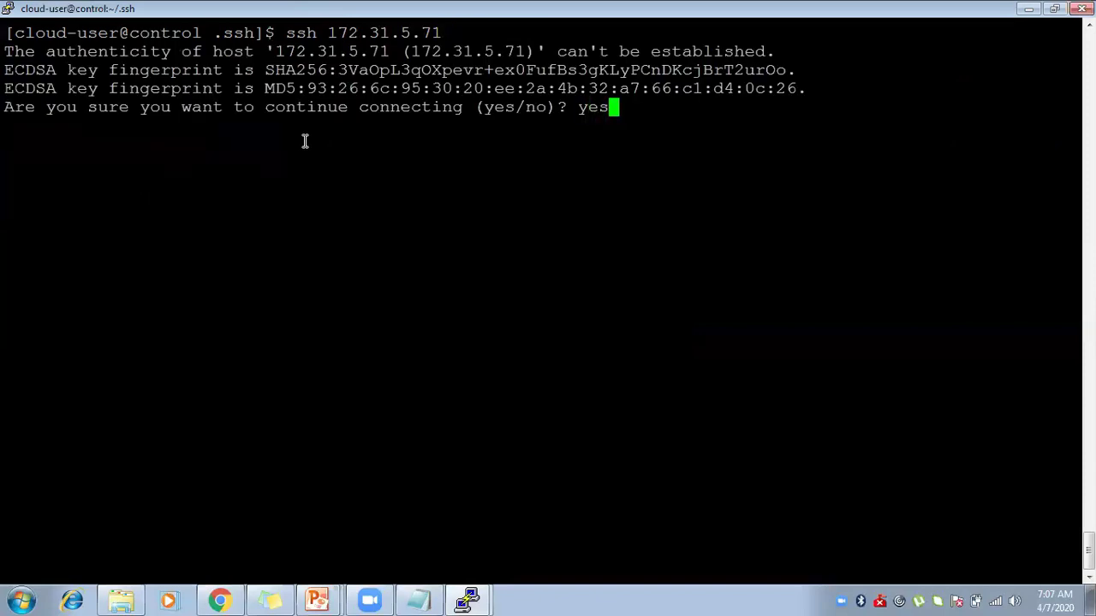
{"action": "key", "text": "Return"}
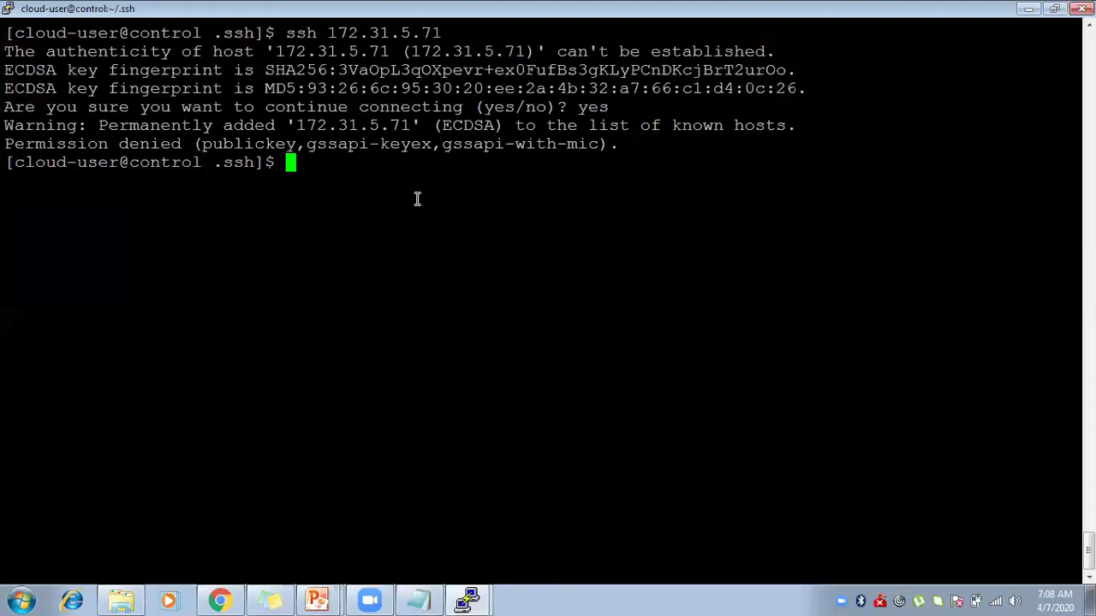
{"action": "key", "text": "alt+Tab"}
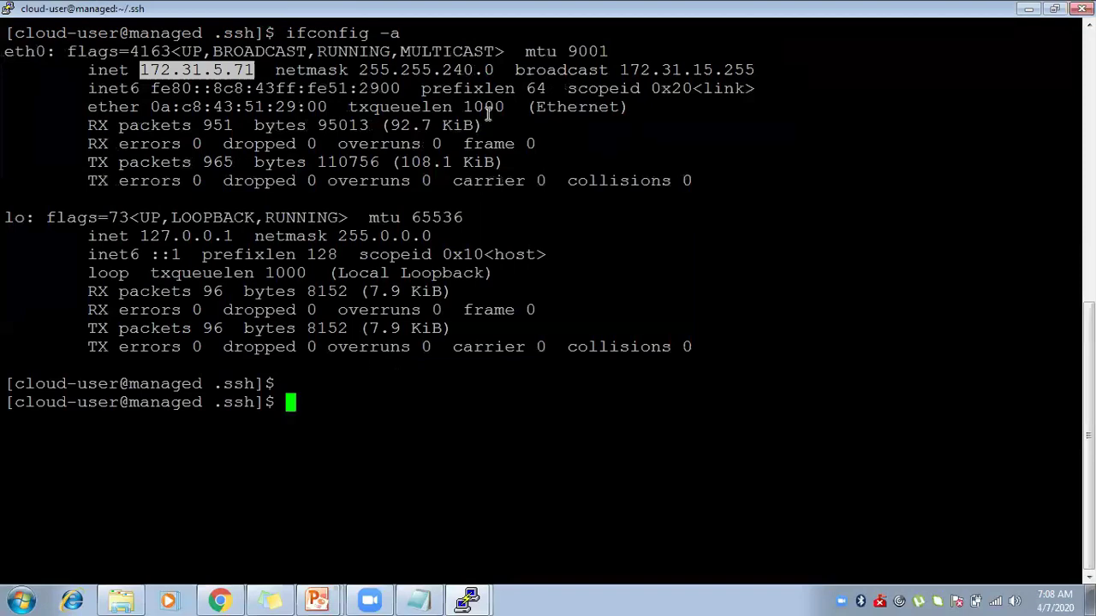
List the managed node's .ssh folder and rename authorized_key to authorized_keys
{"action": "type", "text": "ls"}
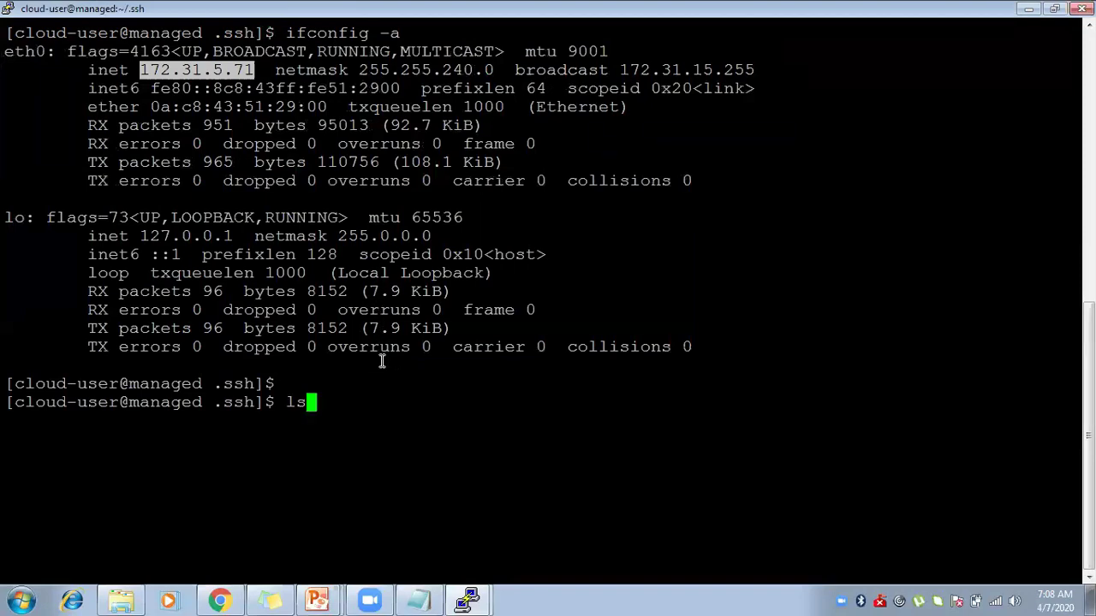
{"action": "key", "text": "Return"}
{"action": "type", "text": "mv a"}
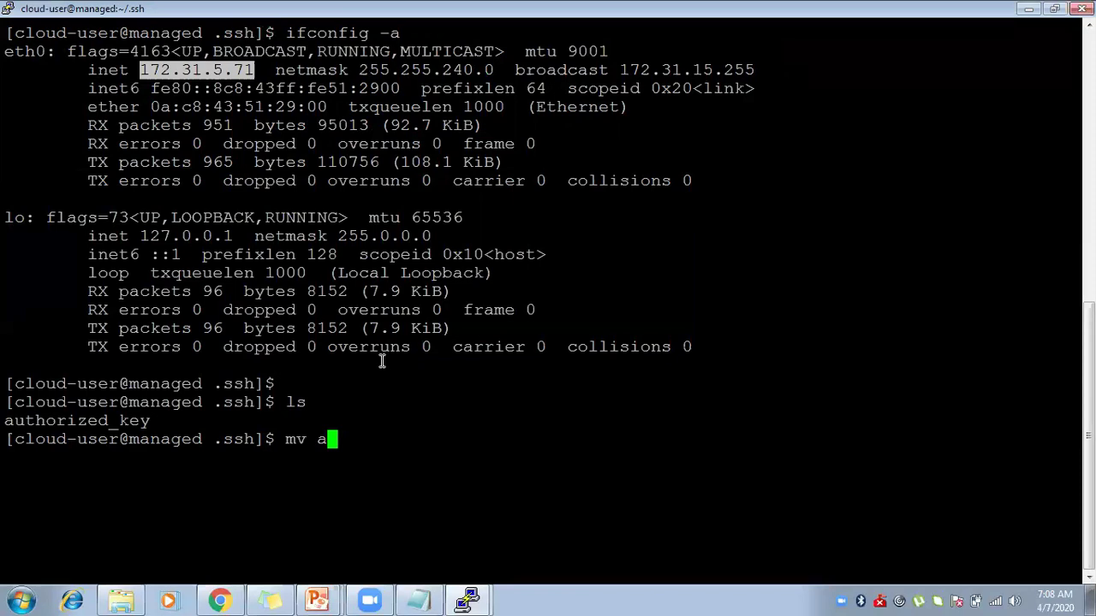
{"action": "key", "text": "Tab"}
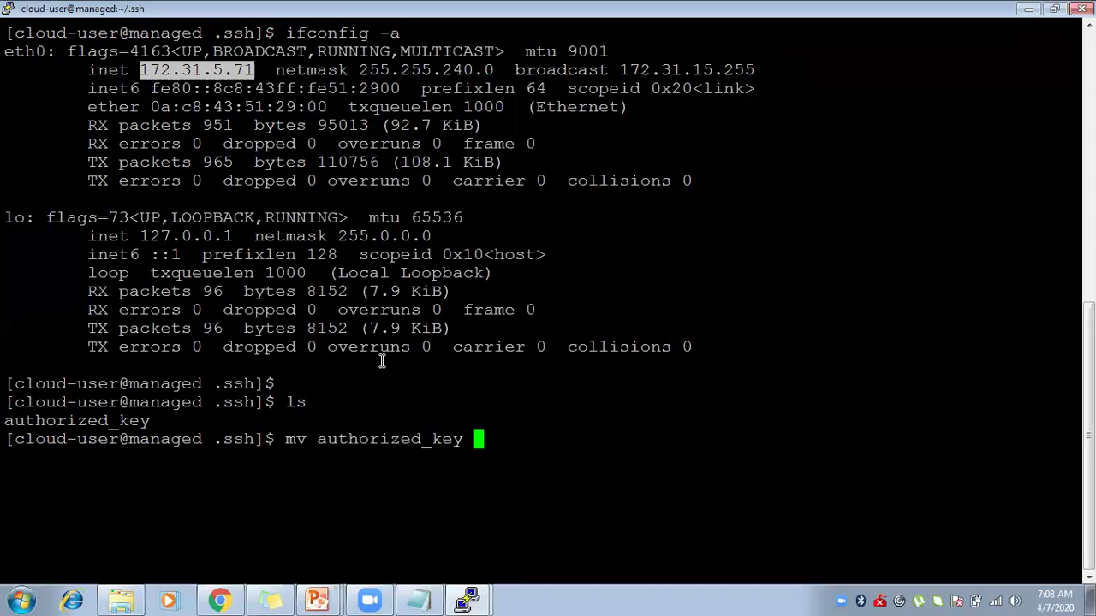
{"action": "type", "text": "a"}
{"action": "key", "text": "Tab"}
{"action": "key", "text": "BackSpace"}
{"action": "type", "text": "s"}
{"action": "key", "text": "Return"}
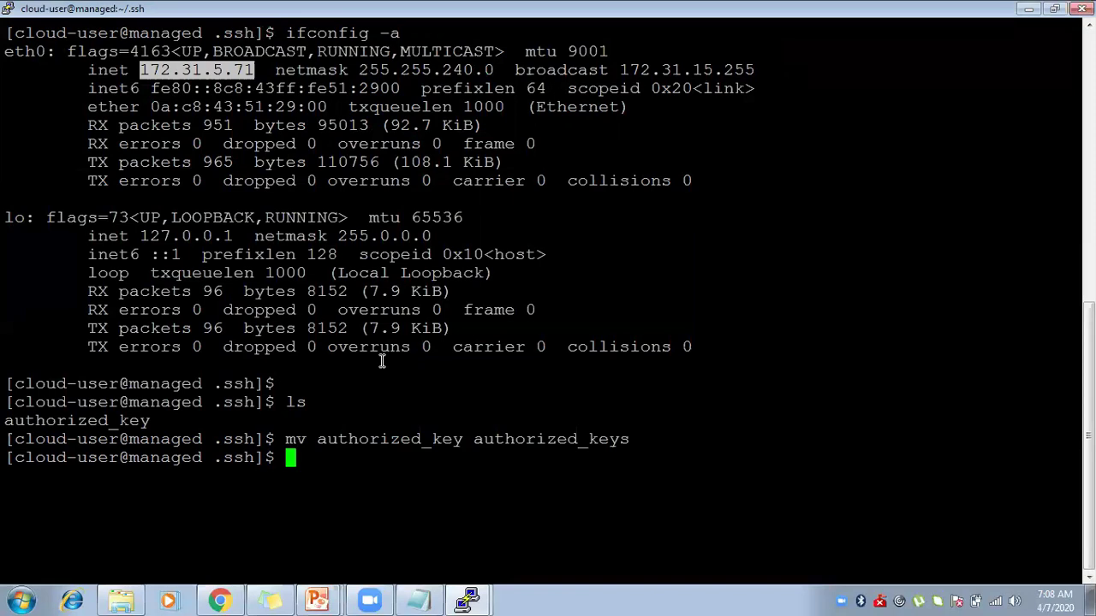
Rerun ssh 172.31.5.71 from the cleared control session, logging in without a password, and list files
{"action": "key", "text": "alt+Tab"}
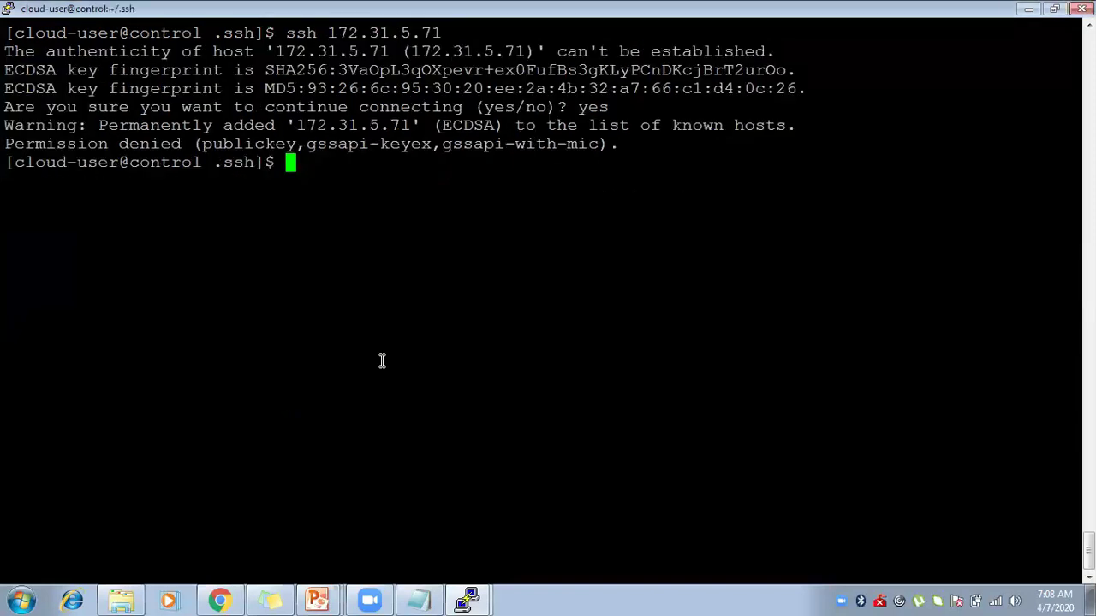
{"action": "key", "text": "ctrl+l"}
{"action": "key", "text": "Up"}
{"action": "key", "text": "Return"}
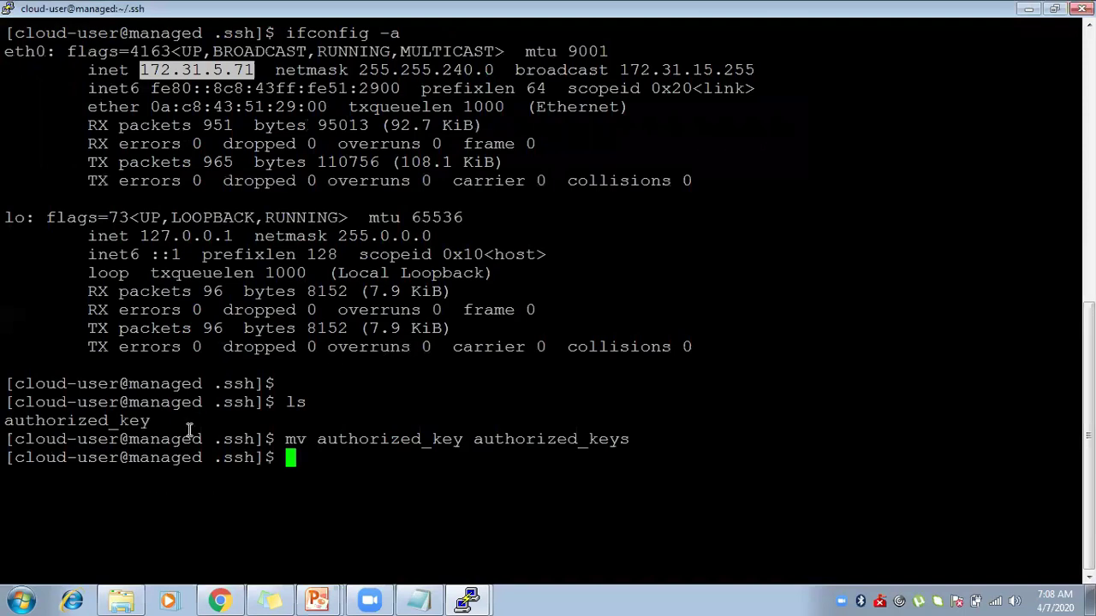
{"action": "type", "text": "ls"}
{"action": "key", "text": "Return"}
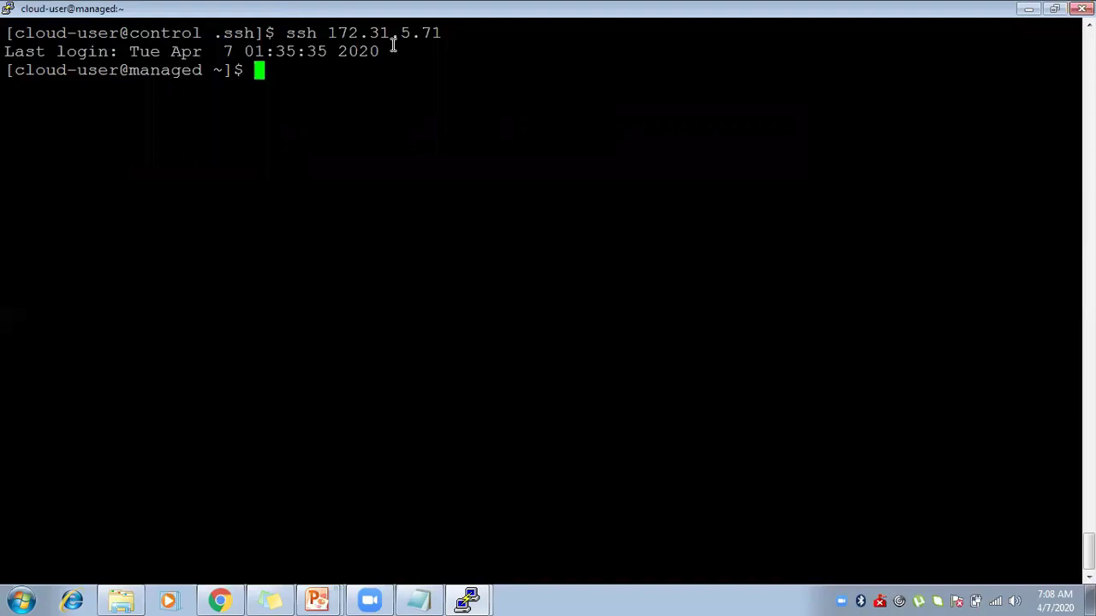
Log out with Ctrl+D, then rerun ssh 172.31.5.71 to reach cloud-user@managed passwordlessly
{"action": "key", "text": "ctrl+d"}
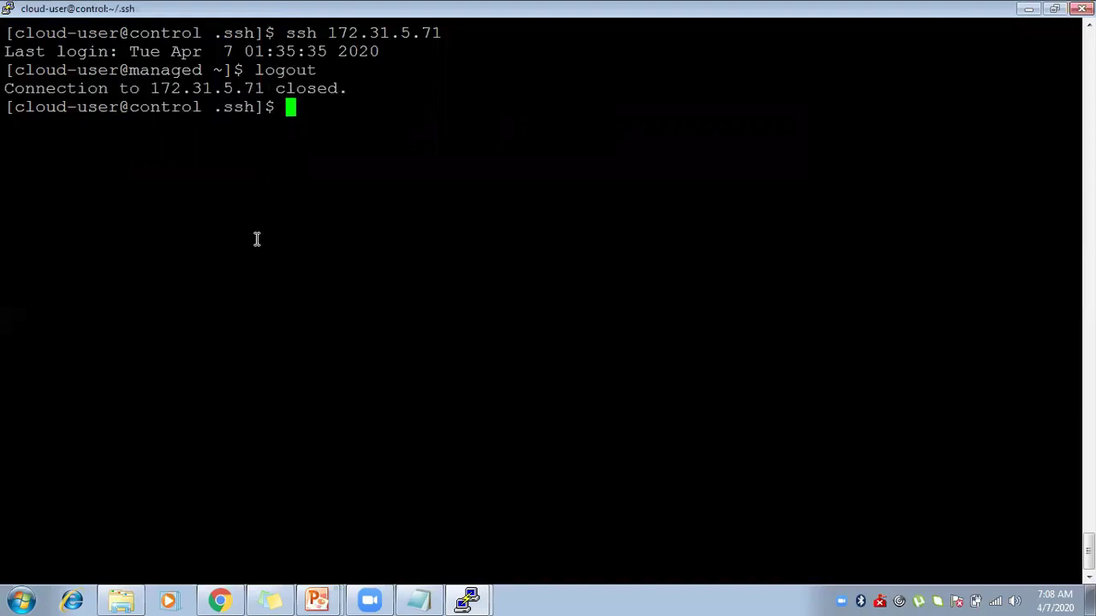
{"action": "key", "text": "ctrl+l"}
{"action": "key", "text": "Up"}
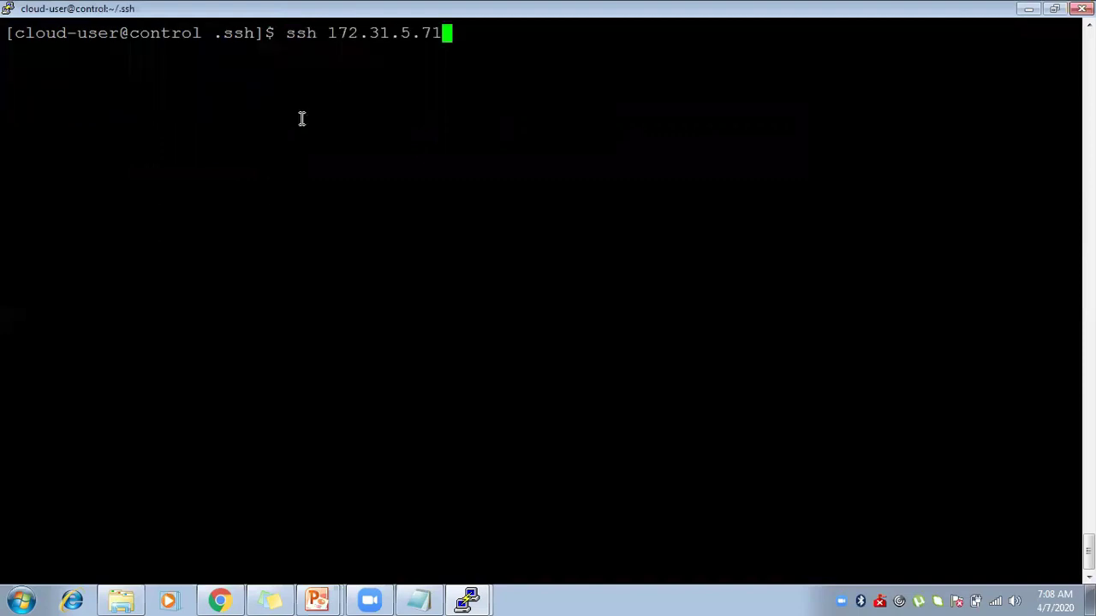
{"action": "double_click", "coordinate": [381, 37]}
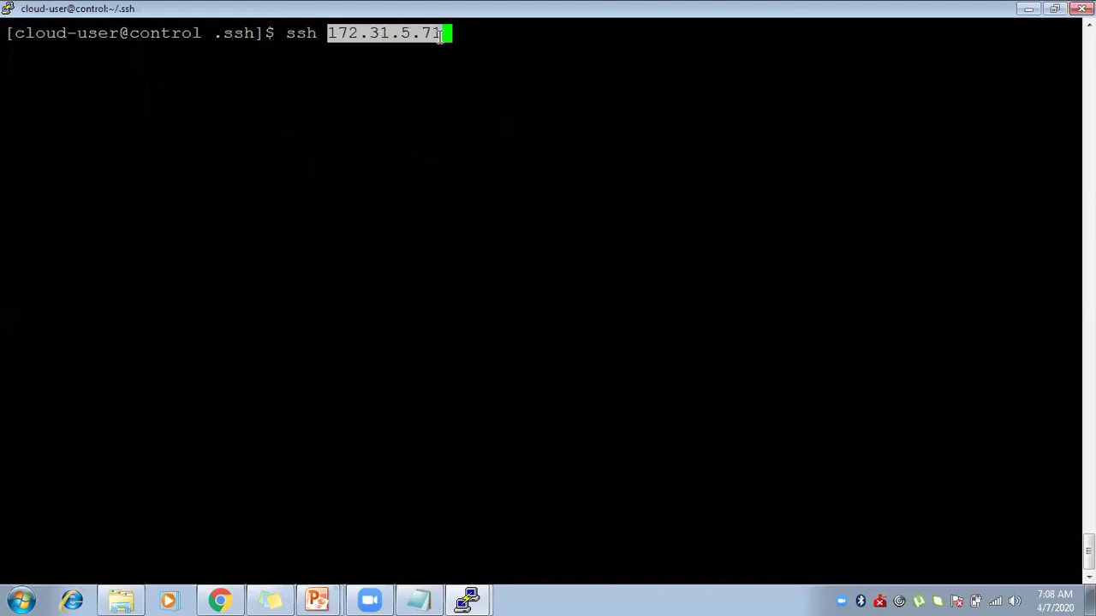
{"action": "left_click", "coordinate": [469, 50]}
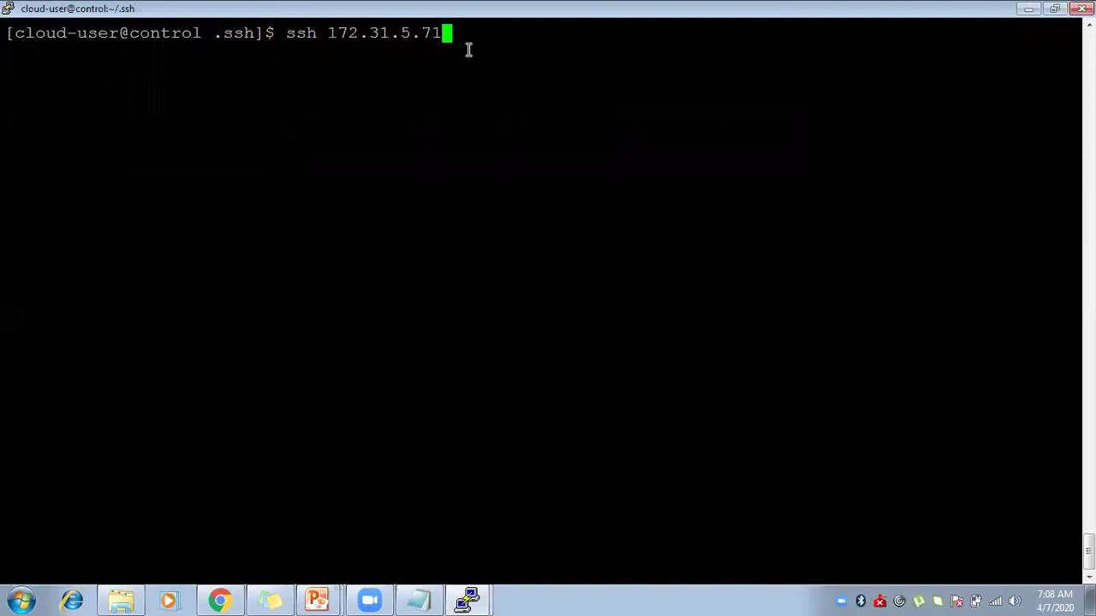
{"action": "key", "text": "Return"}
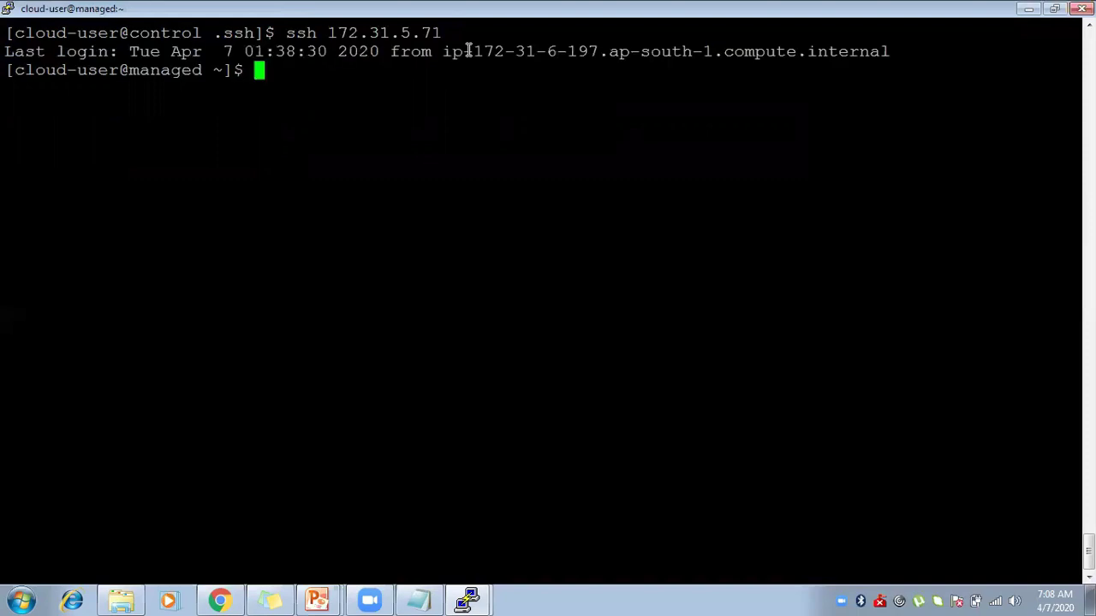
{"action": "double_click", "coordinate": [146, 70]}
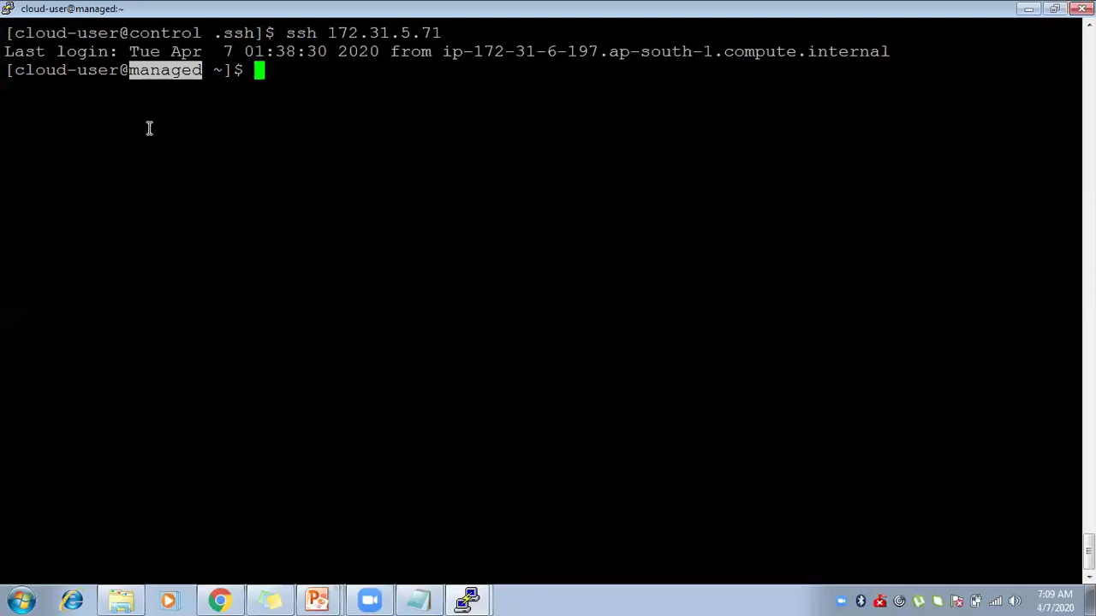
{"action": "left_click", "coordinate": [226, 162]}
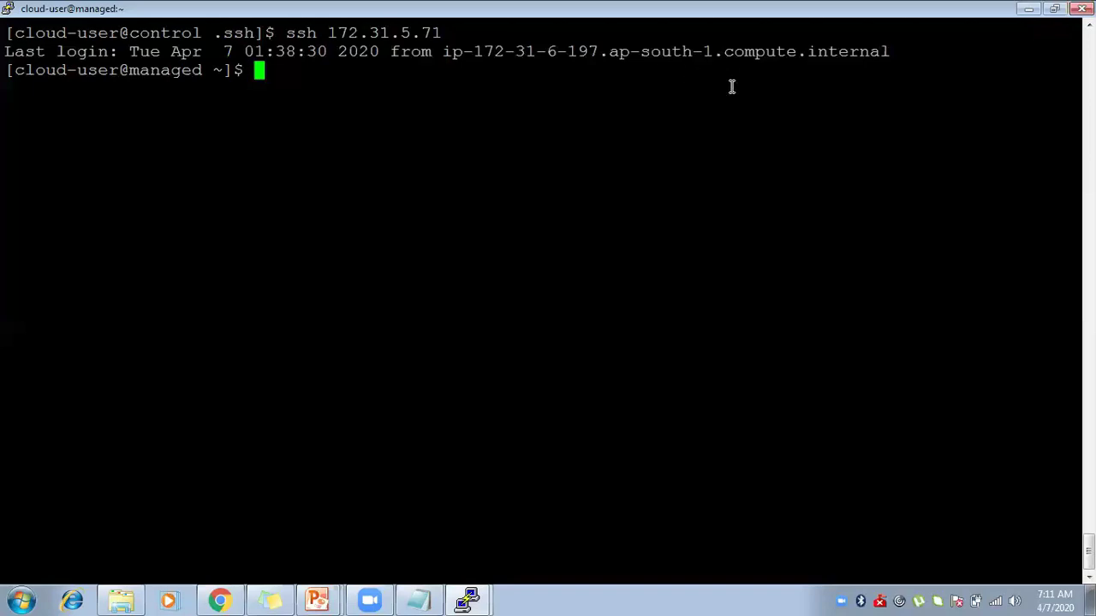
{"action": "scroll", "coordinate": [549, 295], "scroll_direction": "up", "scroll_amount": 4}
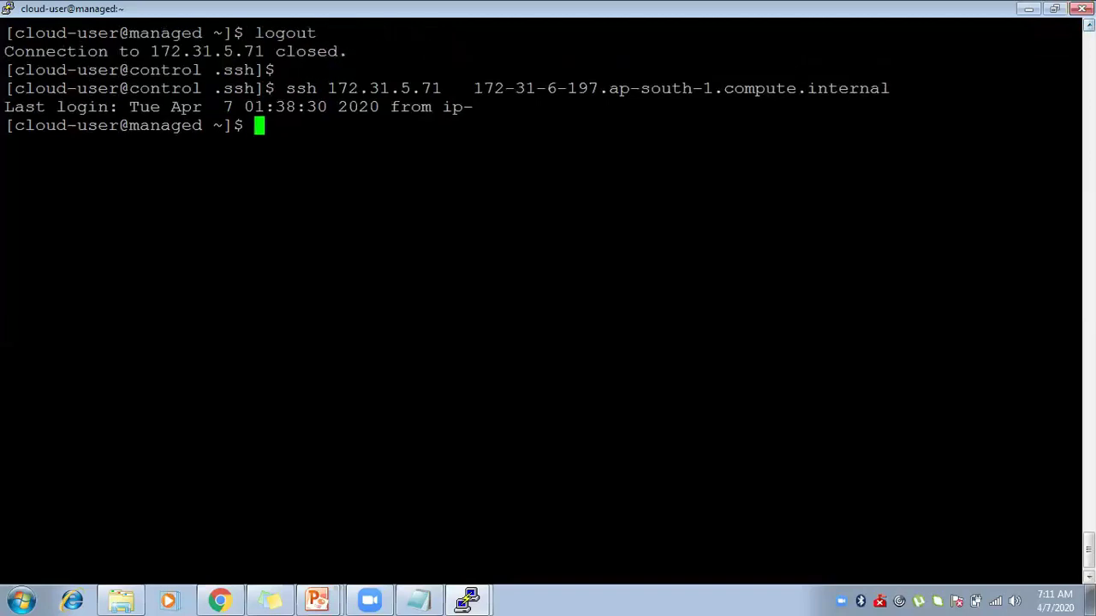
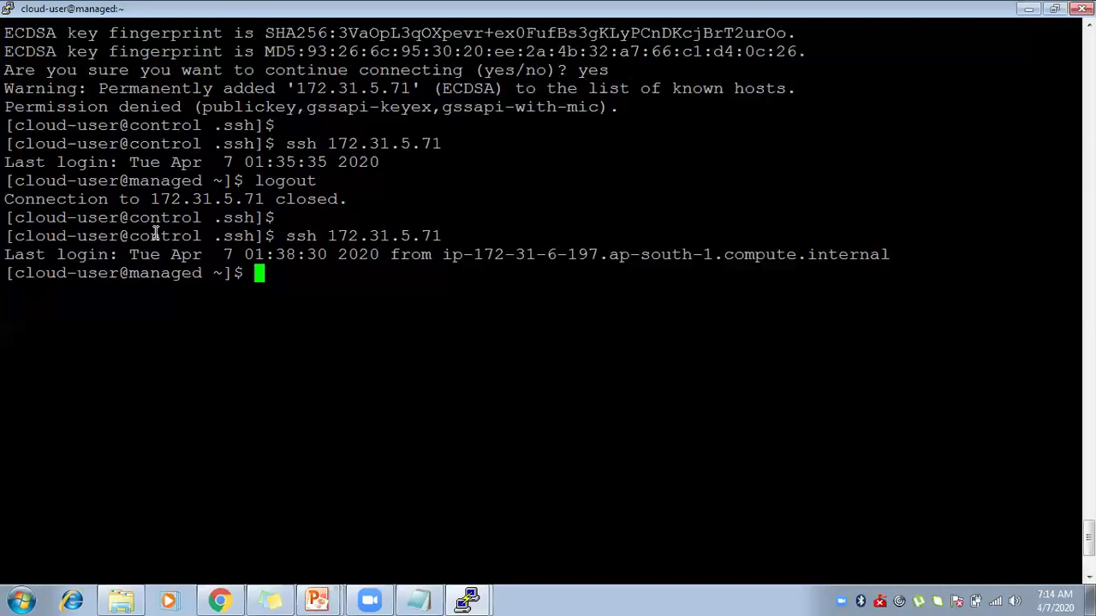
Clear the cloud-user text selection and switch to the managed node's .ssh terminal session
{"action": "double_click", "coordinate": [53, 184]}
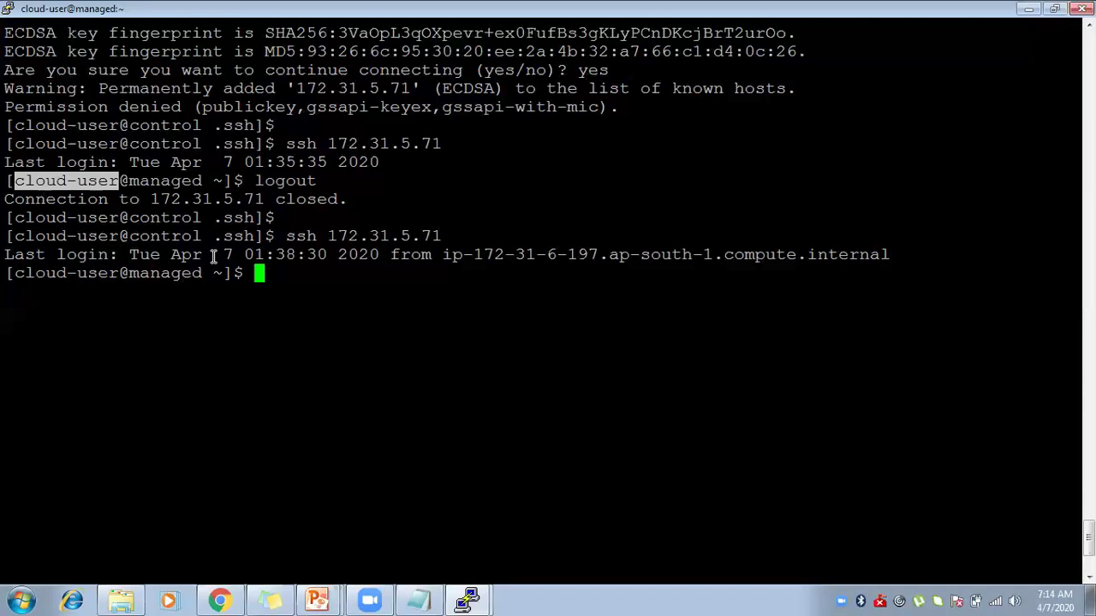
{"action": "triple_click", "coordinate": [263, 311]}
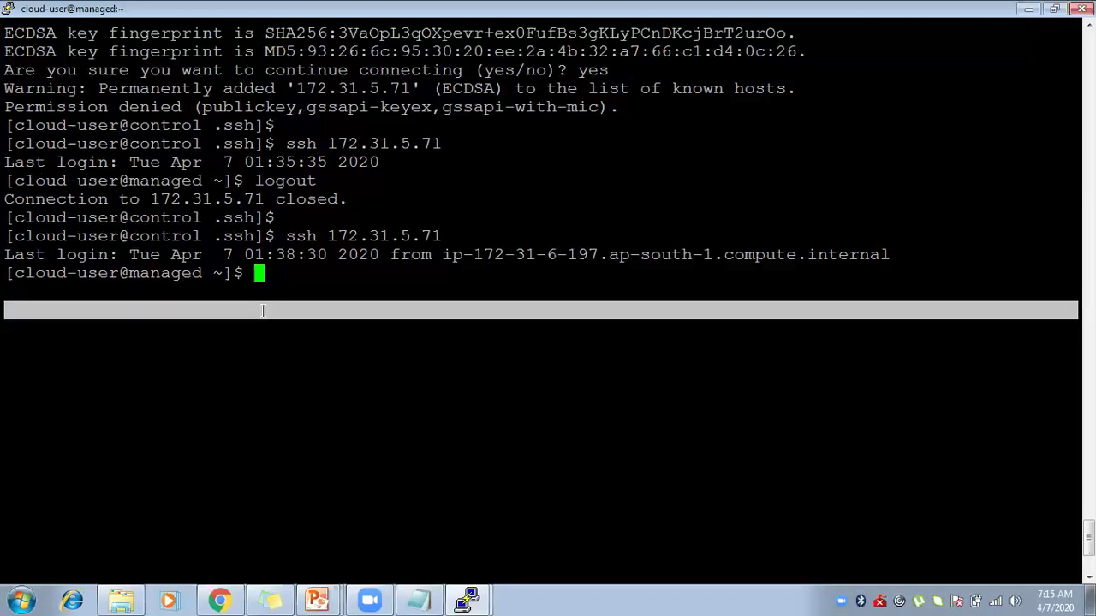
{"action": "triple_click", "coordinate": [263, 311]}
{"action": "triple_click", "coordinate": [262, 311]}
{"action": "left_click", "coordinate": [285, 179]}
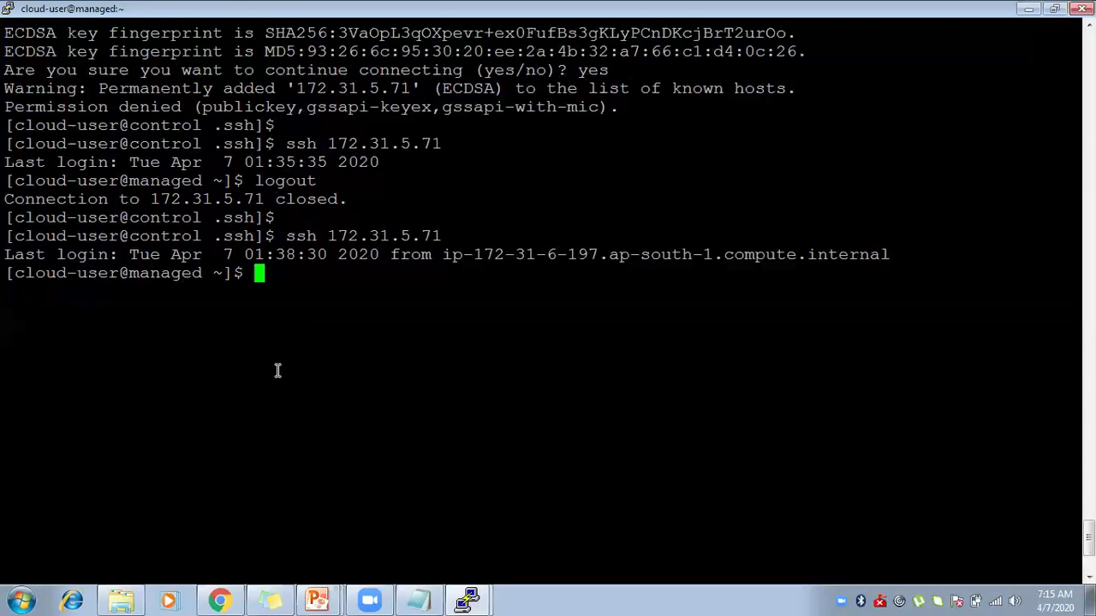
{"action": "key", "text": "alt+Tab"}
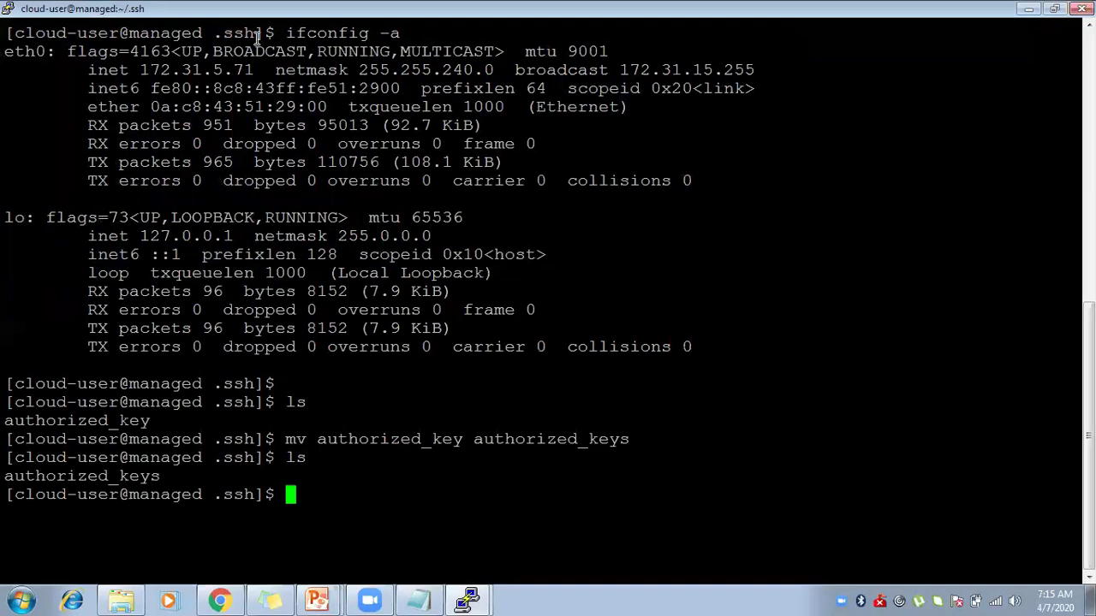
Duplicate the managed-node session and log in as ec2-user
{"action": "right_click", "coordinate": [259, 8]}
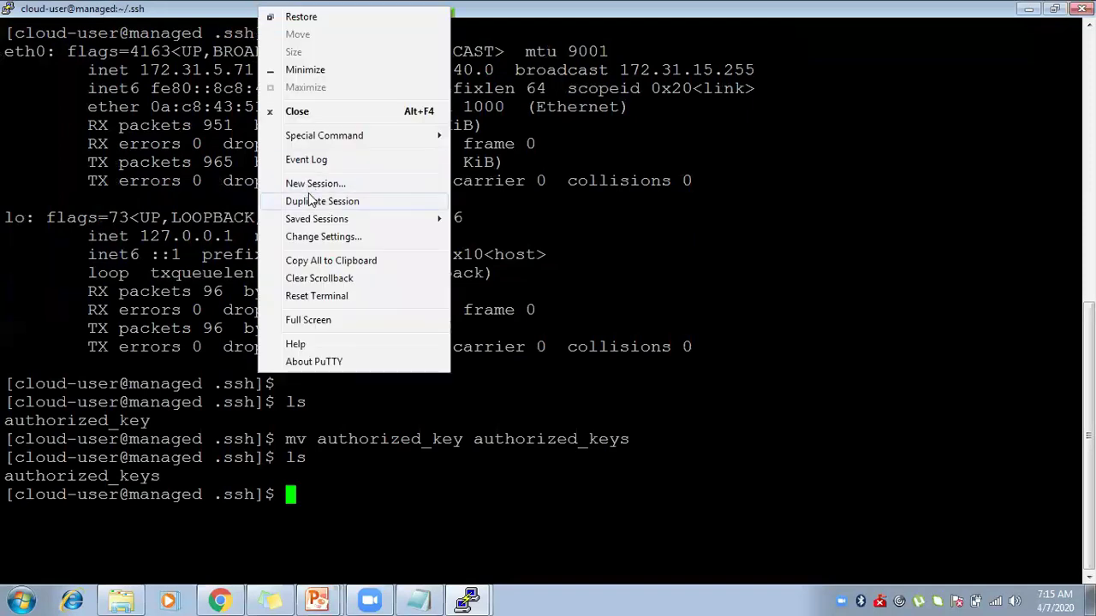
{"action": "left_click", "coordinate": [317, 201]}
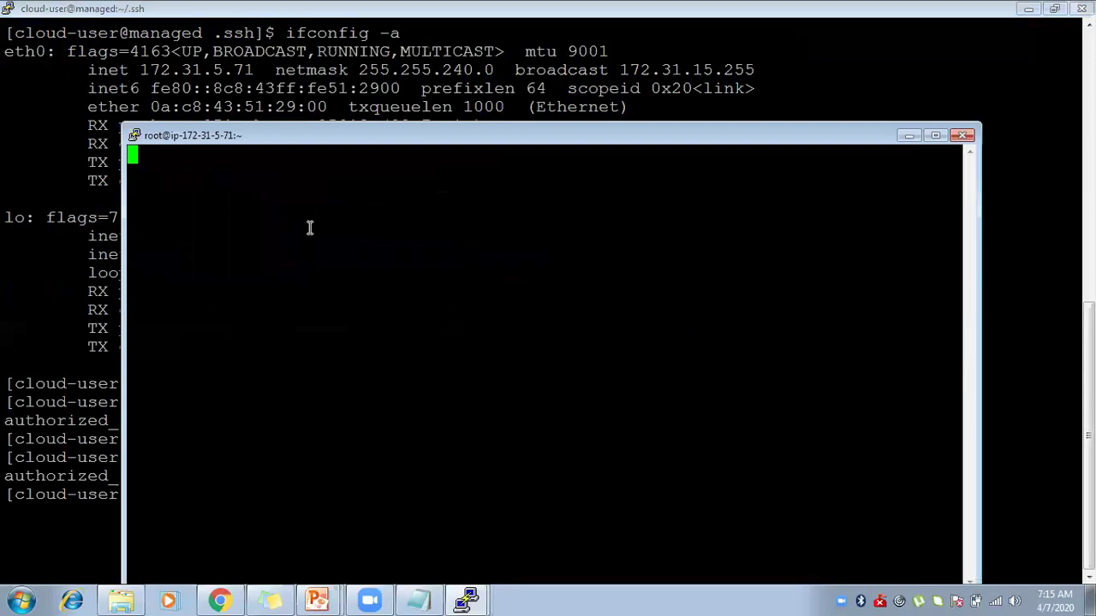
{"action": "type", "text": "ec2-su"}
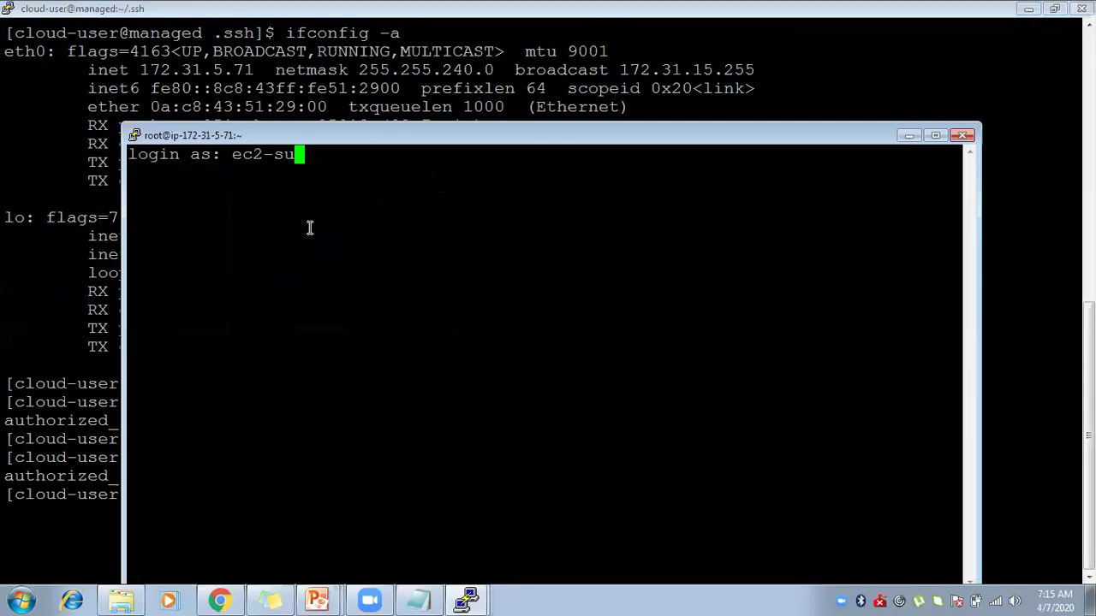
{"action": "key", "text": "BackSpace"}
{"action": "key", "text": "BackSpace"}
{"action": "type", "text": "iser"}
{"action": "key", "text": "BackSpace"}
{"action": "key", "text": "BackSpace"}
{"action": "key", "text": "BackSpace"}
{"action": "key", "text": "BackSpace"}
{"action": "type", "text": "user"}
{"action": "key", "text": "Return"}
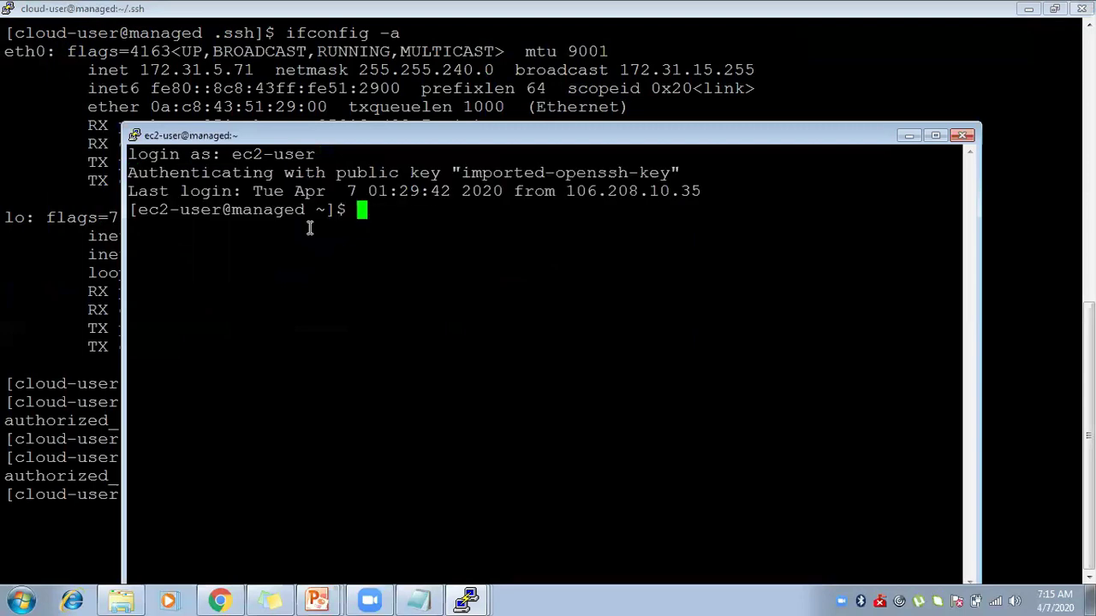
Become root with sudo su - root, then bring the cloud-user terminal forward
{"action": "type", "text": "sudo su - root"}
{"action": "key", "text": "Return"}
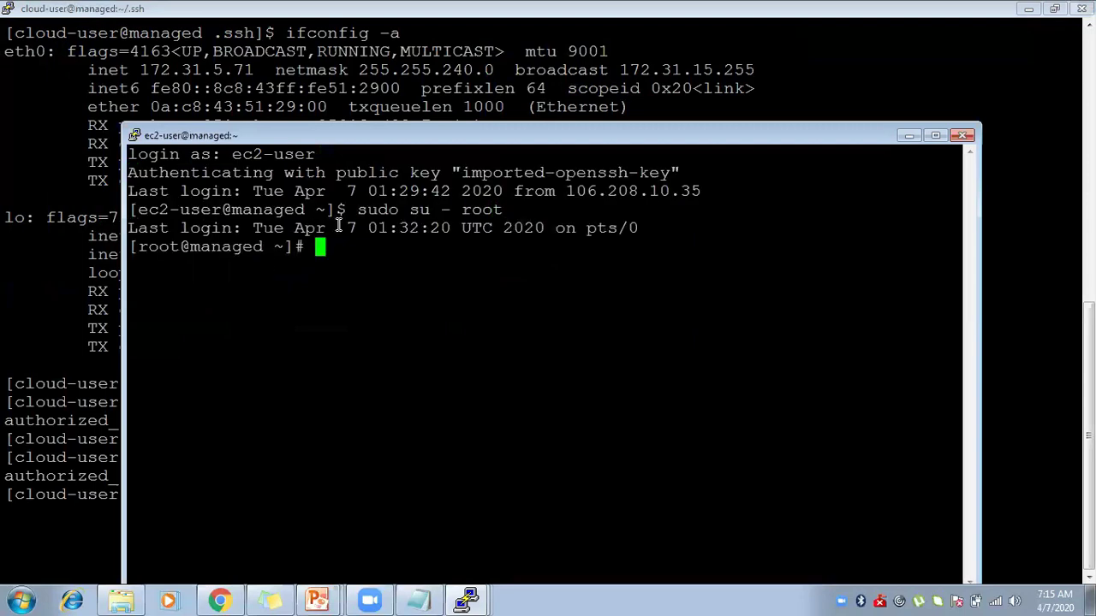
{"action": "left_click", "coordinate": [972, 7]}
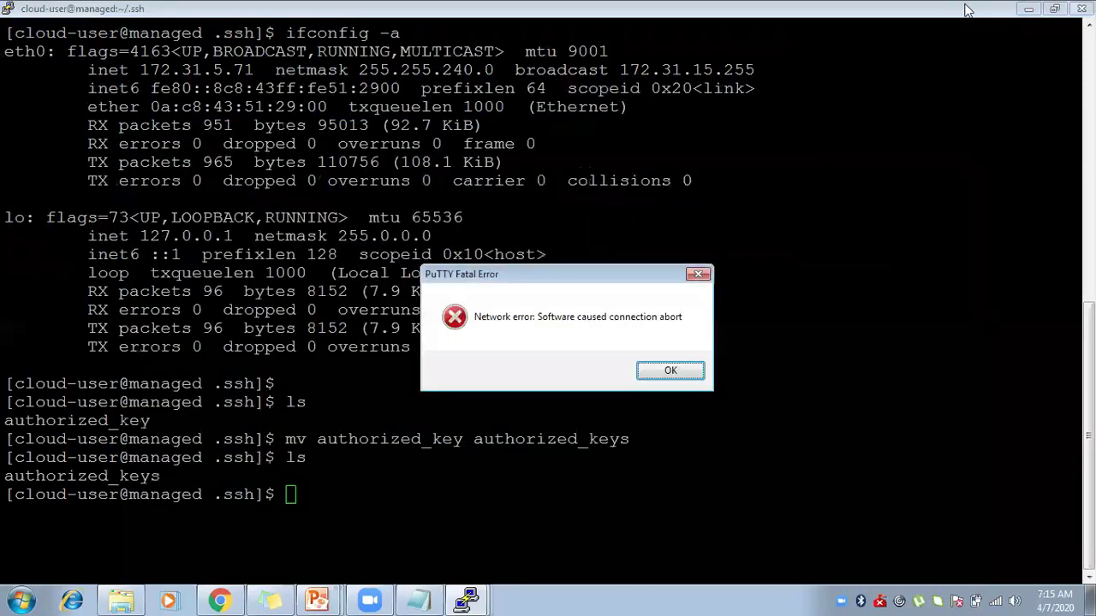
Dismiss both connection-abort errors and close the two disconnected managed- and control-node windows
{"action": "left_click", "coordinate": [671, 377]}
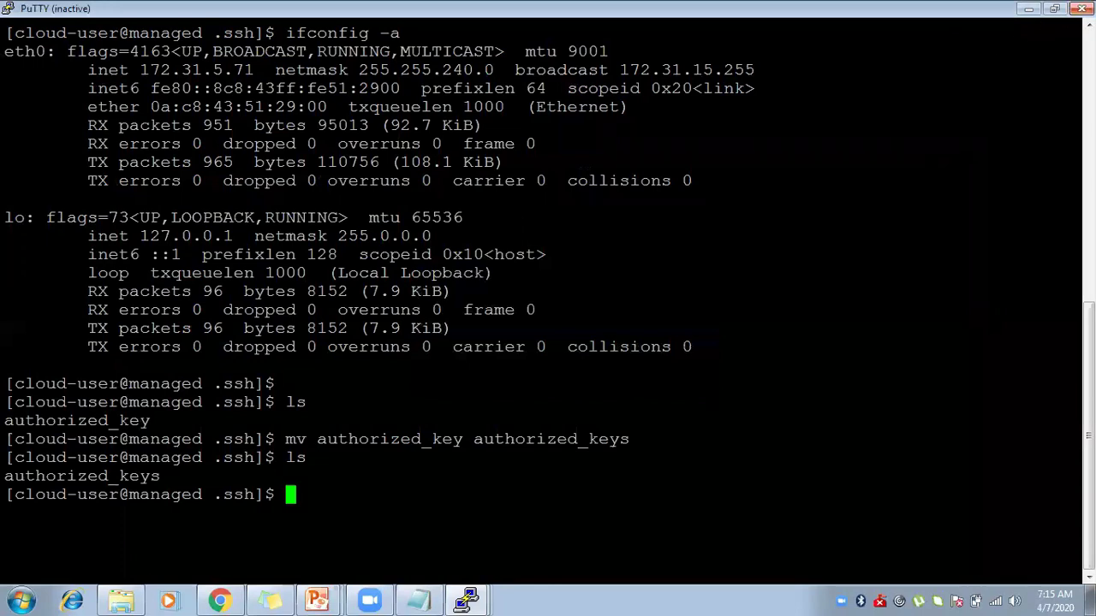
{"action": "left_click", "coordinate": [1082, 8]}
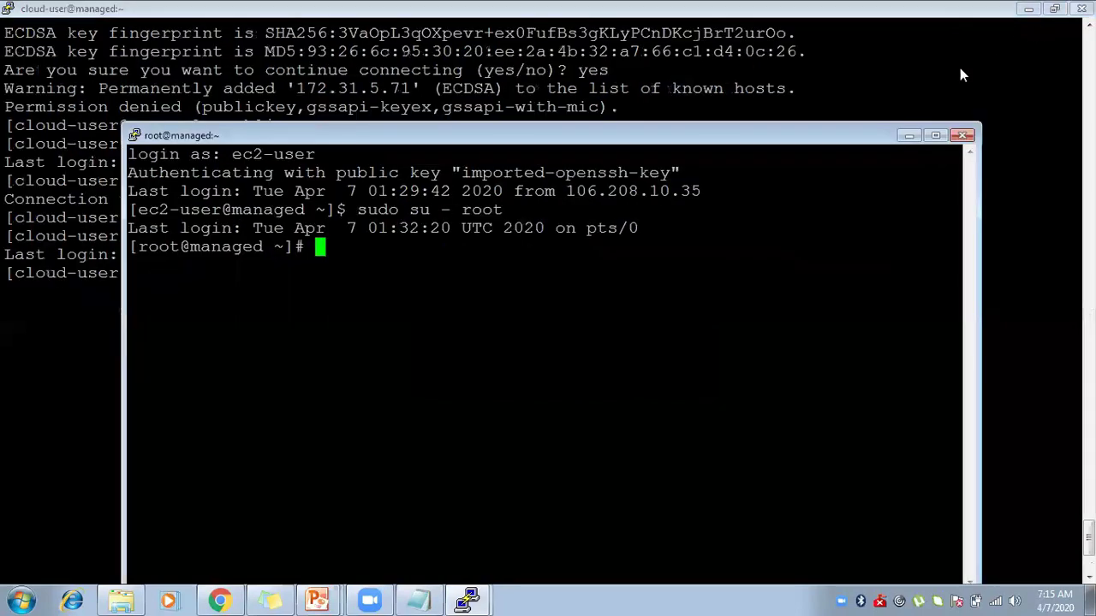
{"action": "type", "text": "ss"}
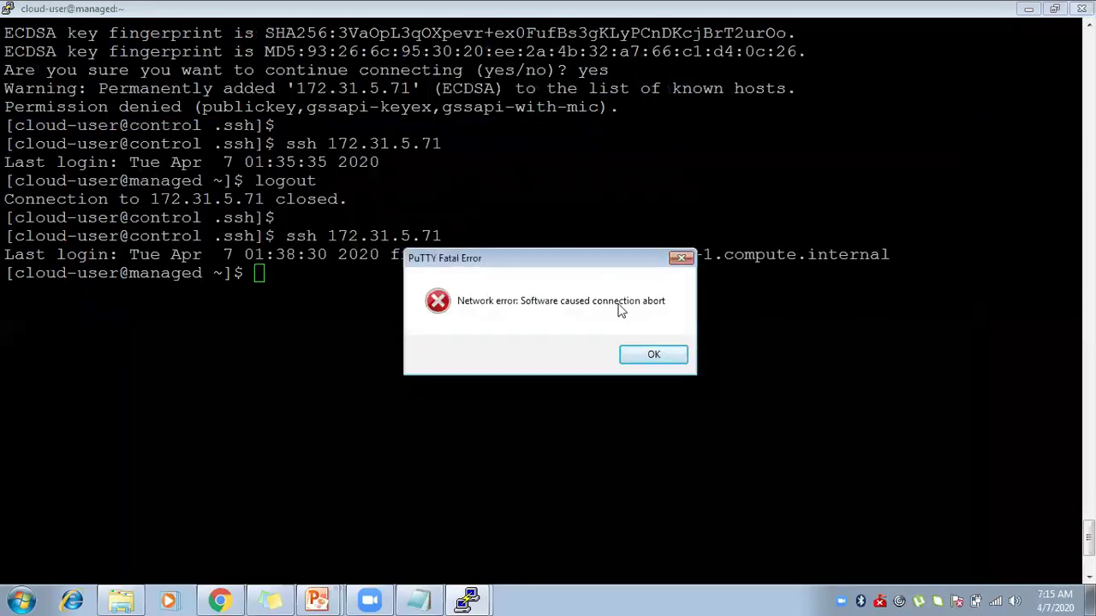
{"action": "left_click", "coordinate": [647, 351]}
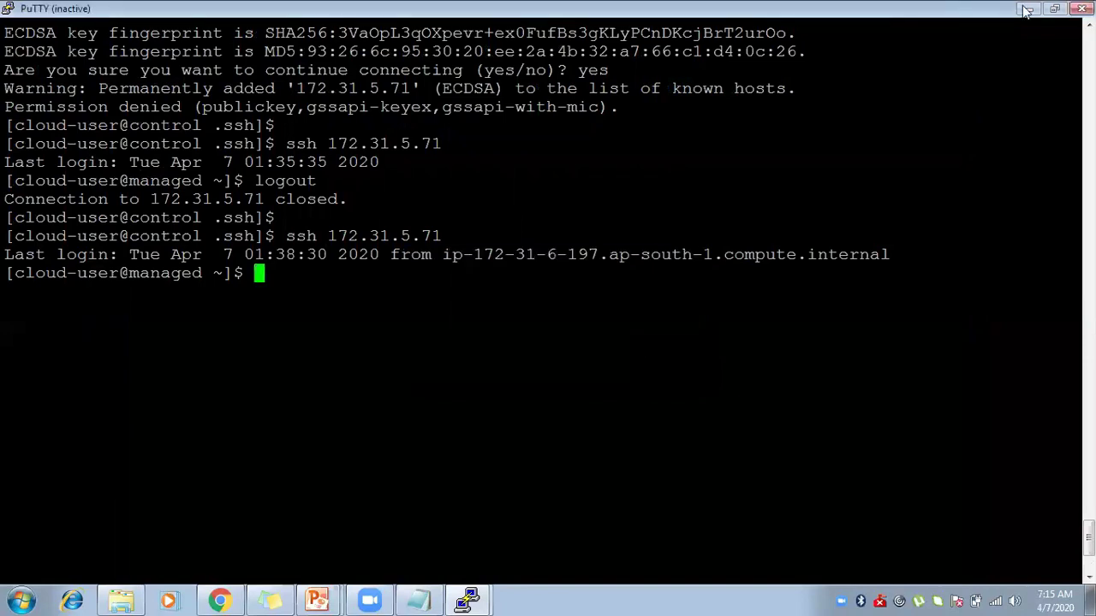
{"action": "left_click", "coordinate": [1083, 8]}
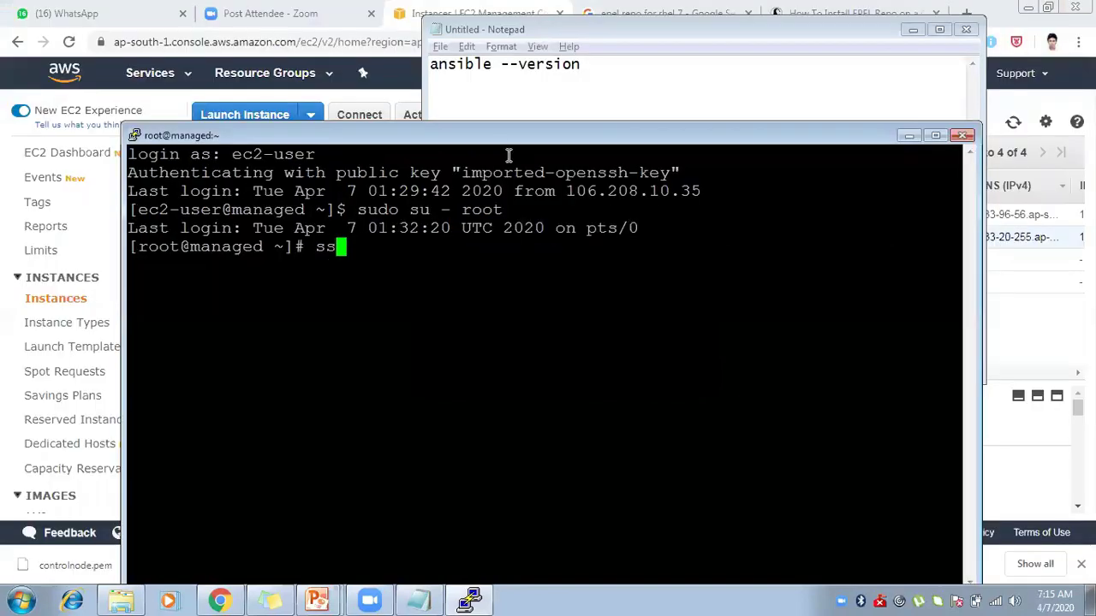
{"action": "right_click", "coordinate": [469, 137]}
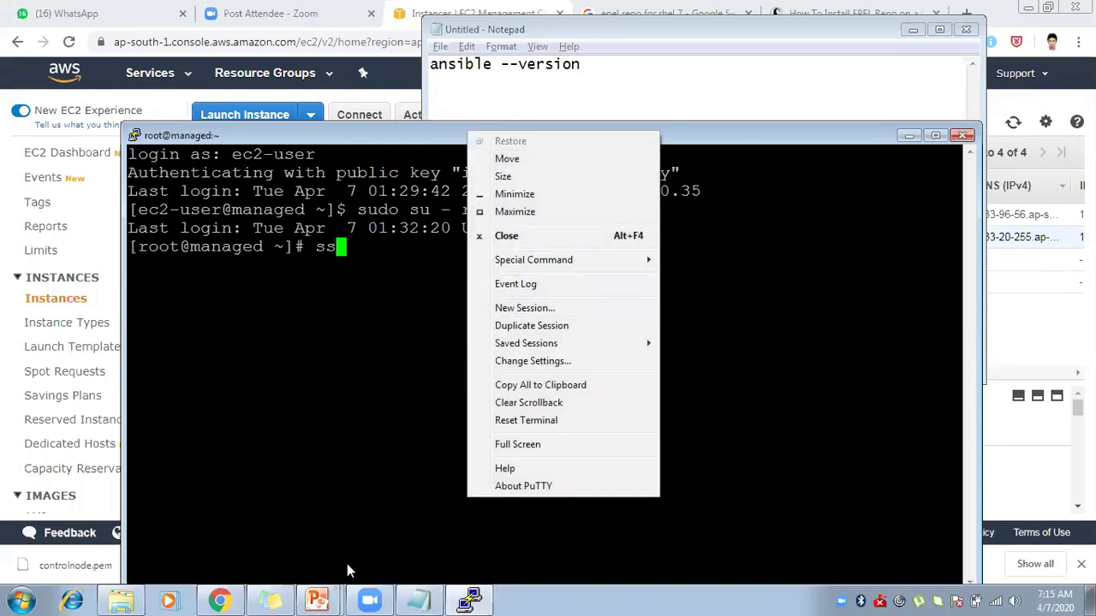
{"action": "left_click", "coordinate": [317, 599]}
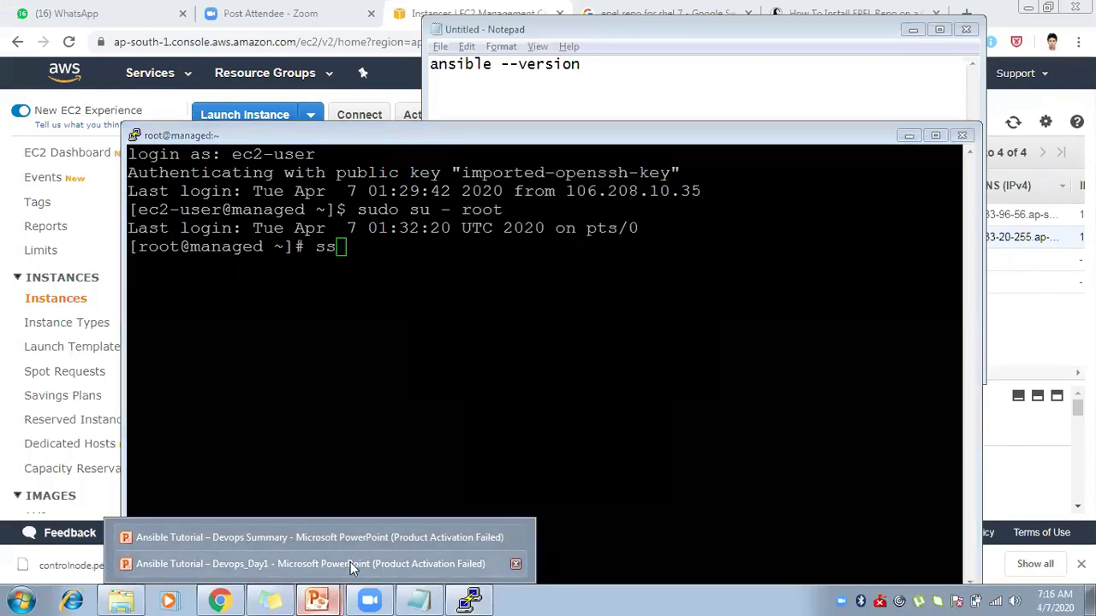
Show slide 8, Set up the Environment, of the Devops_Day1 deck, then return to the root terminal
{"action": "left_click", "coordinate": [350, 563]}
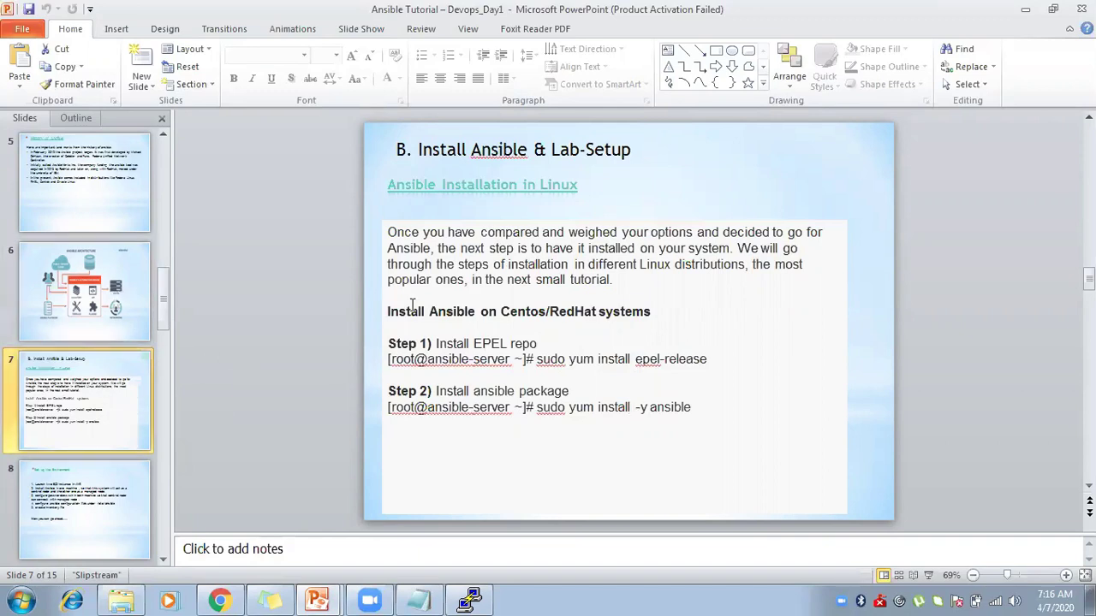
{"action": "key", "text": "Down"}
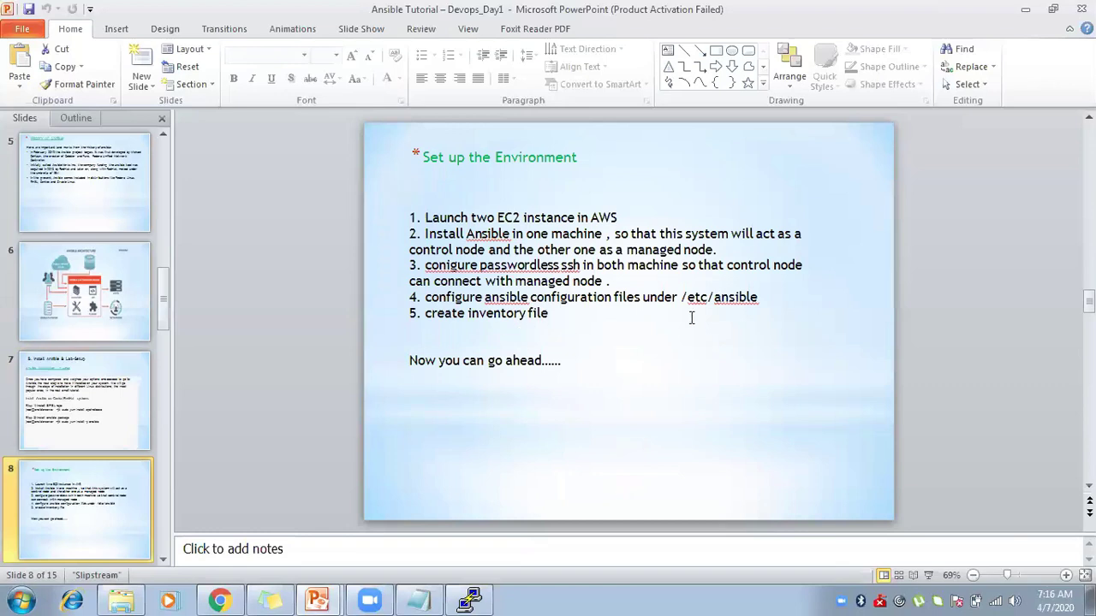
{"action": "key", "text": "alt+Tab"}
Select the Control instance instead of Managed and copy its Public DNS (IPv4) name
{"action": "type", "text": "ss"}
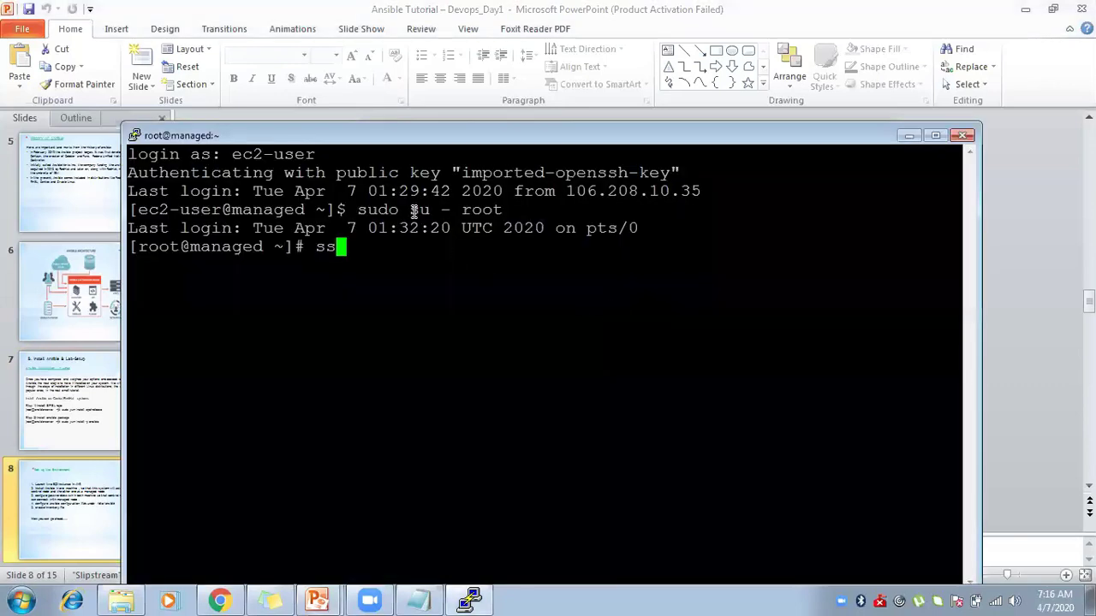
{"action": "right_click", "coordinate": [357, 130]}
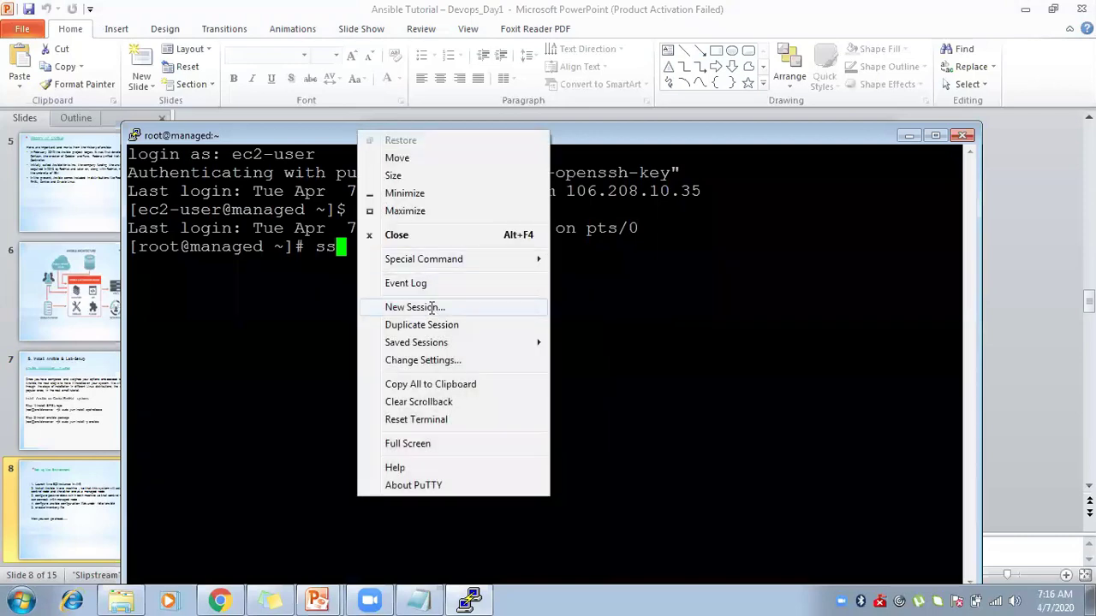
{"action": "key", "text": "Escape"}
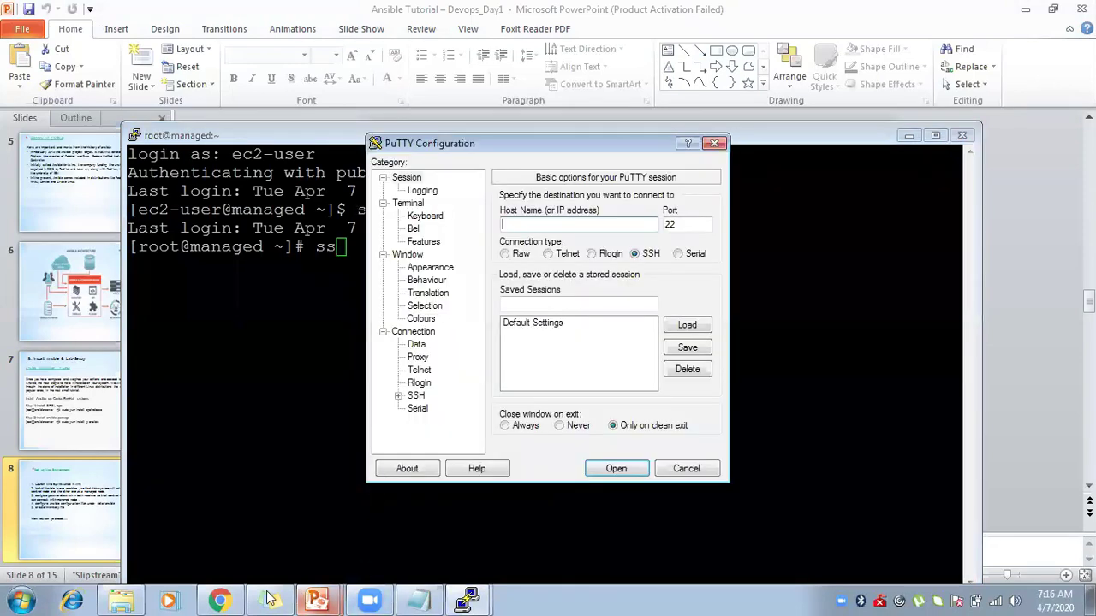
{"action": "left_click", "coordinate": [238, 599]}
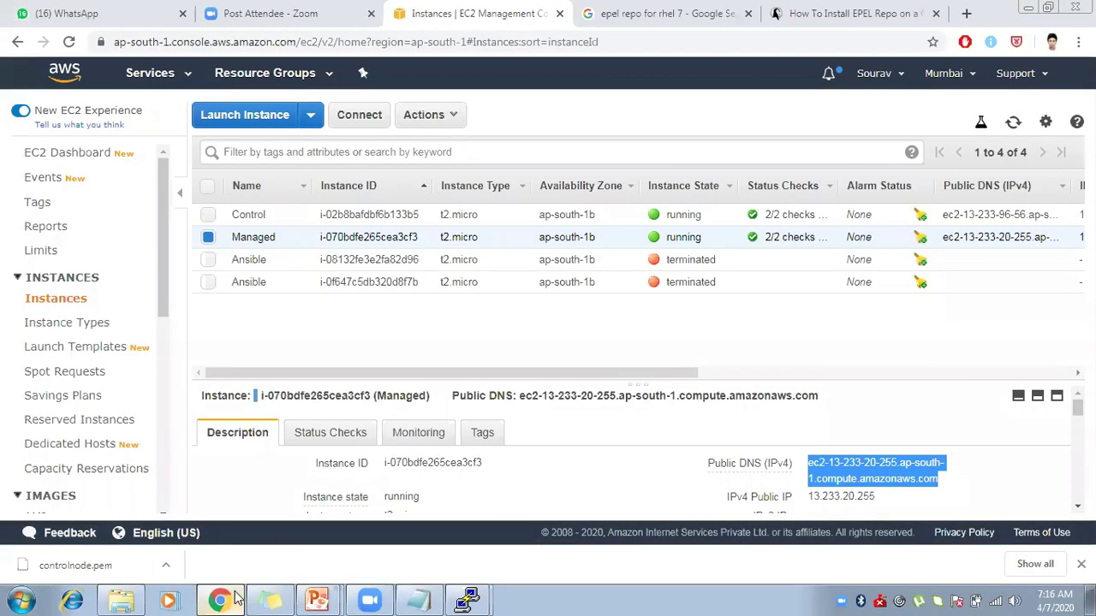
{"action": "left_click", "coordinate": [206, 216]}
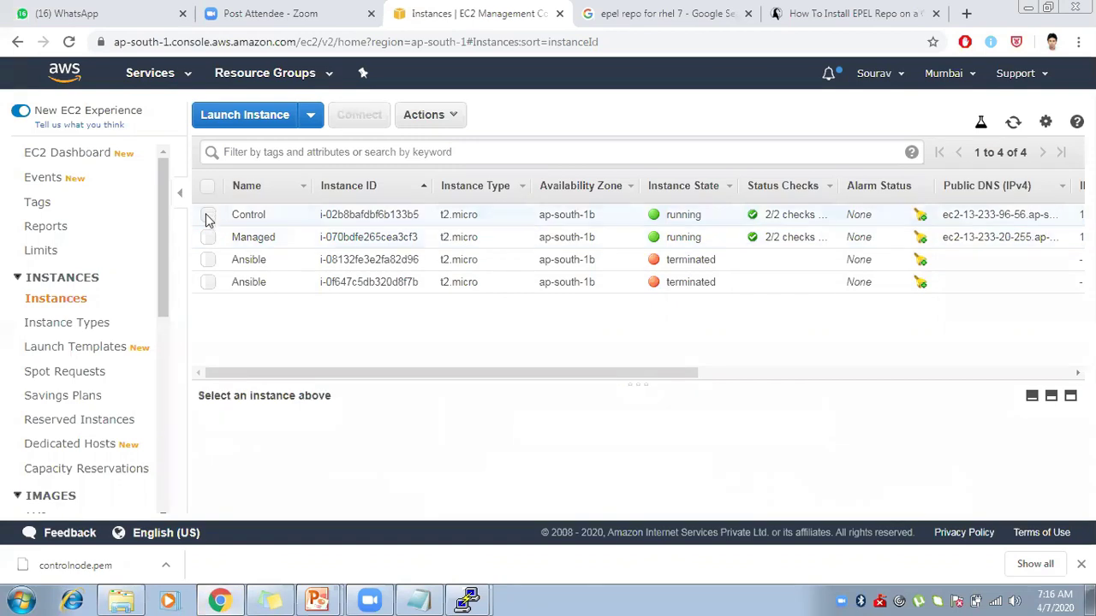
{"action": "left_click", "coordinate": [208, 217]}
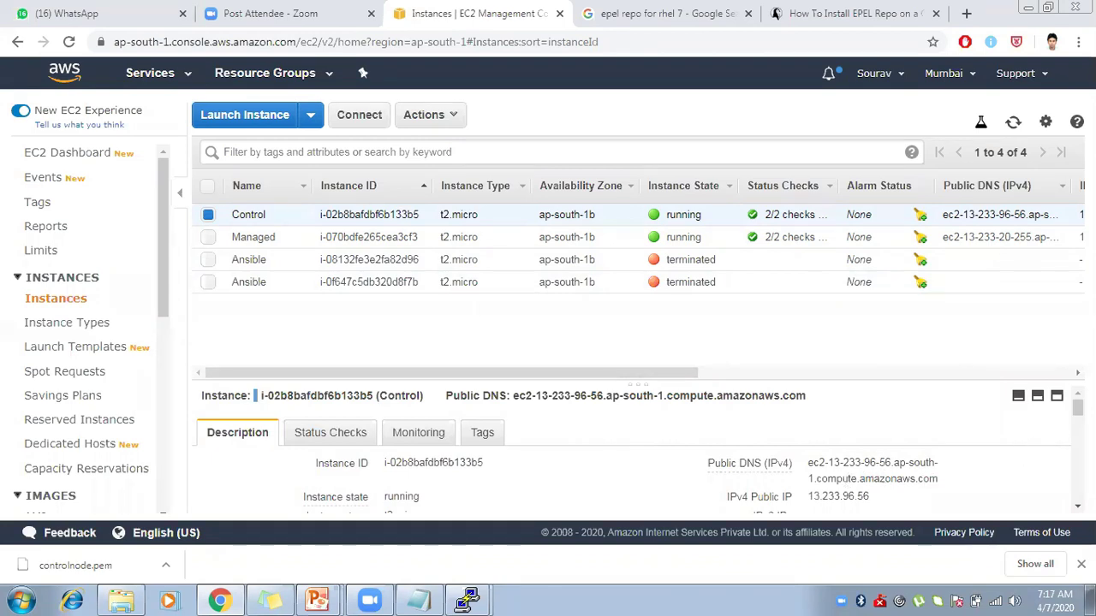
{"action": "scroll", "coordinate": [634, 450], "scroll_direction": "down", "scroll_amount": 1}
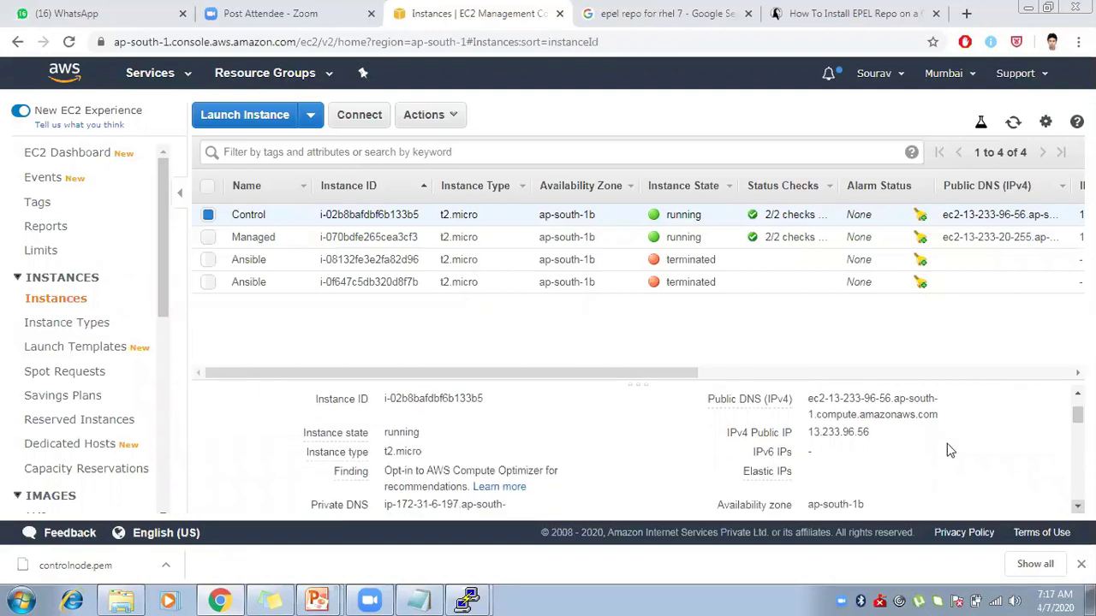
{"action": "left_click", "coordinate": [951, 417]}
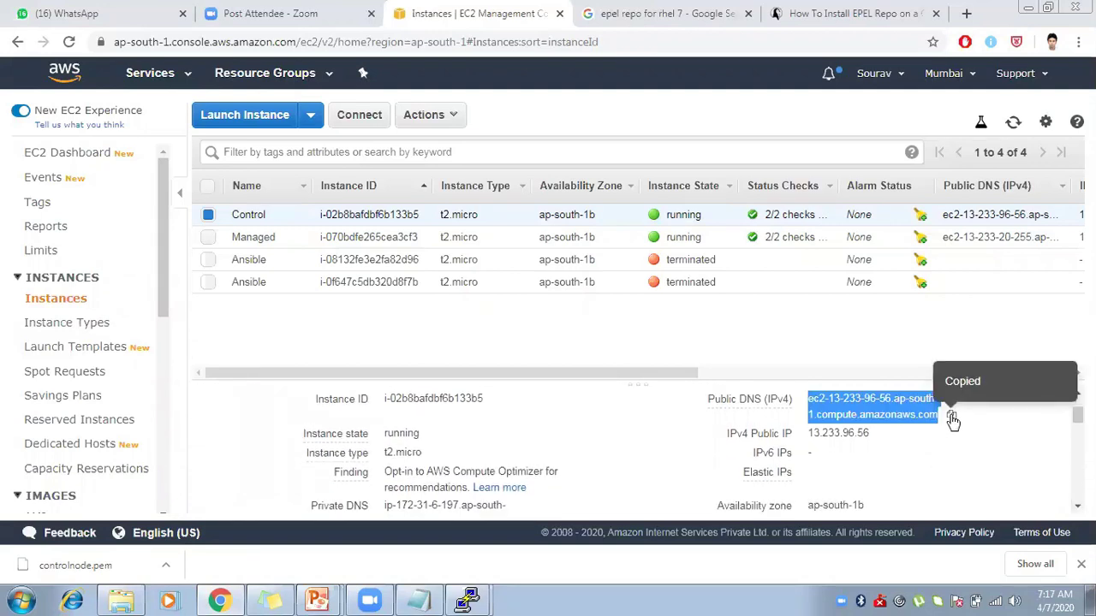
{"action": "key", "text": "alt+Tab"}
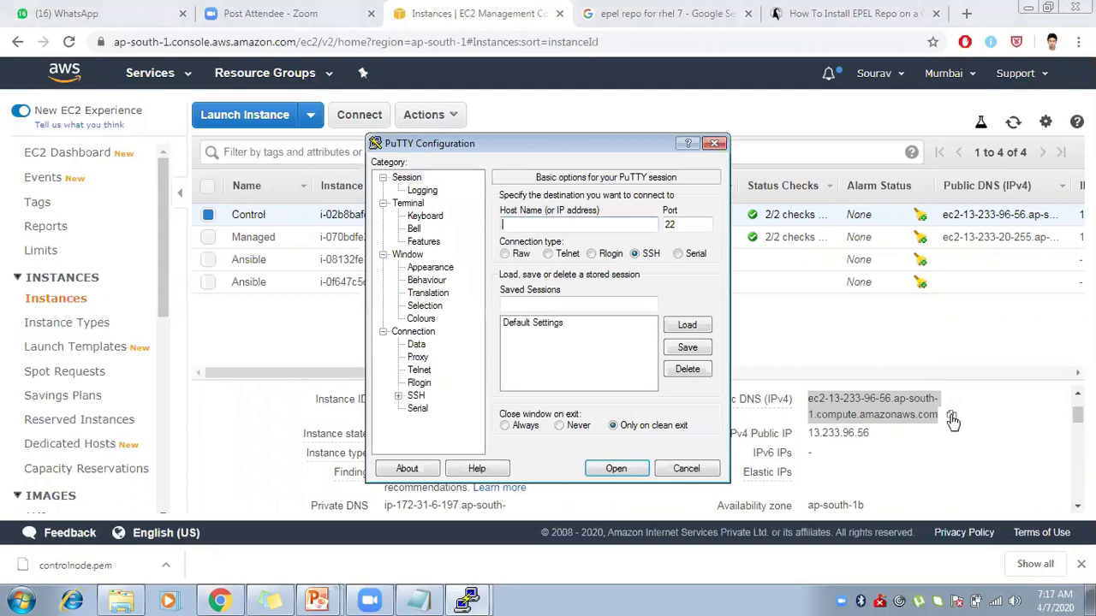
Try connecting to the Control DNS as ec2-user and dismiss the authentication failure error
{"action": "left_click", "coordinate": [613, 224]}
{"action": "key", "text": "ctrl+v"}
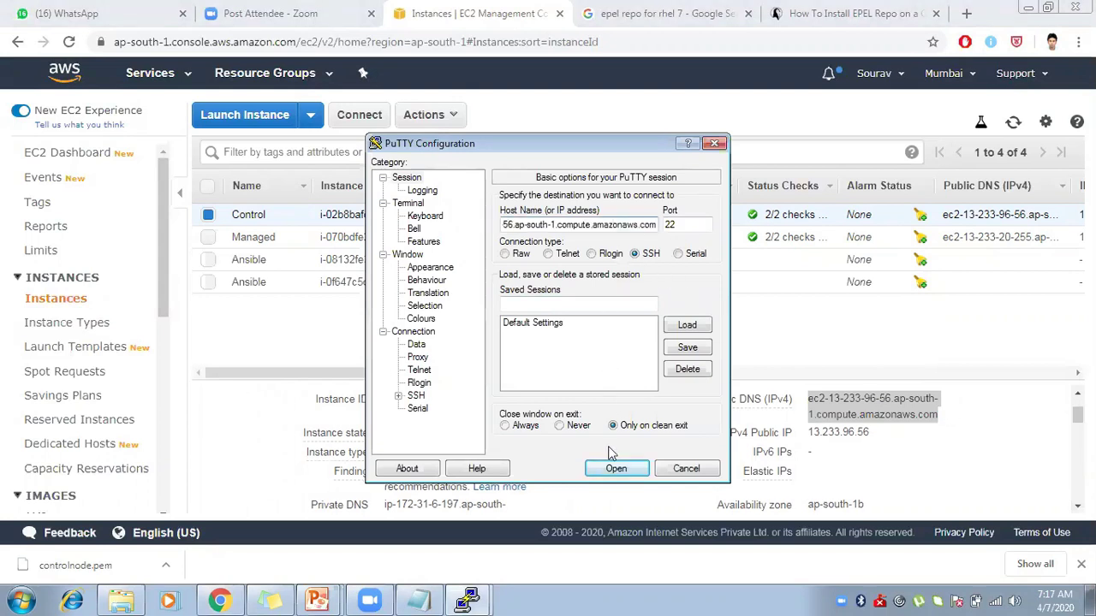
{"action": "left_click", "coordinate": [615, 470]}
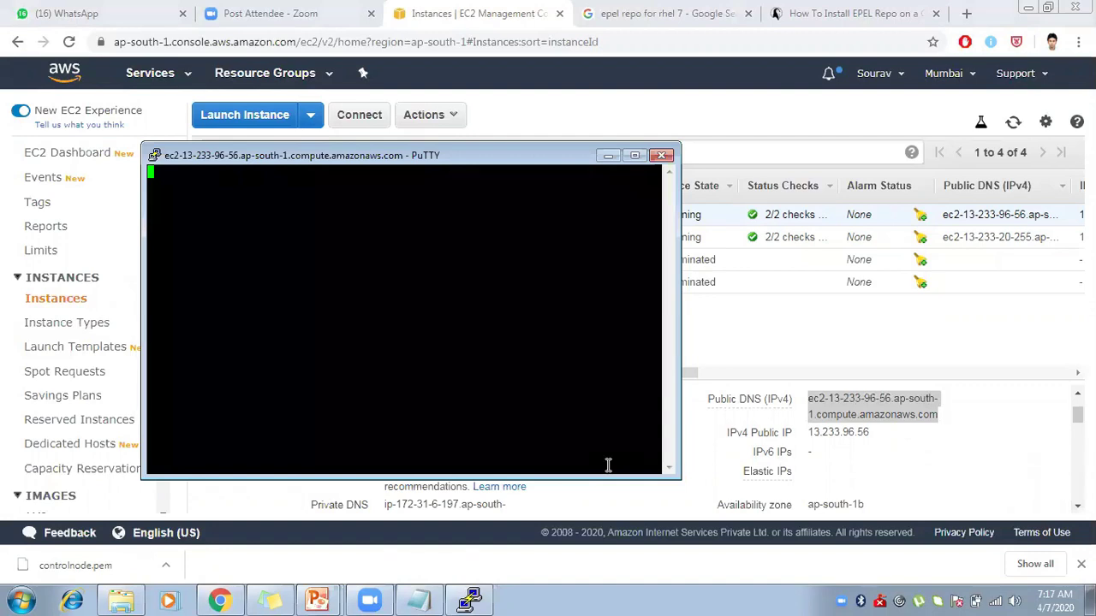
{"action": "type", "text": "ec2-user"}
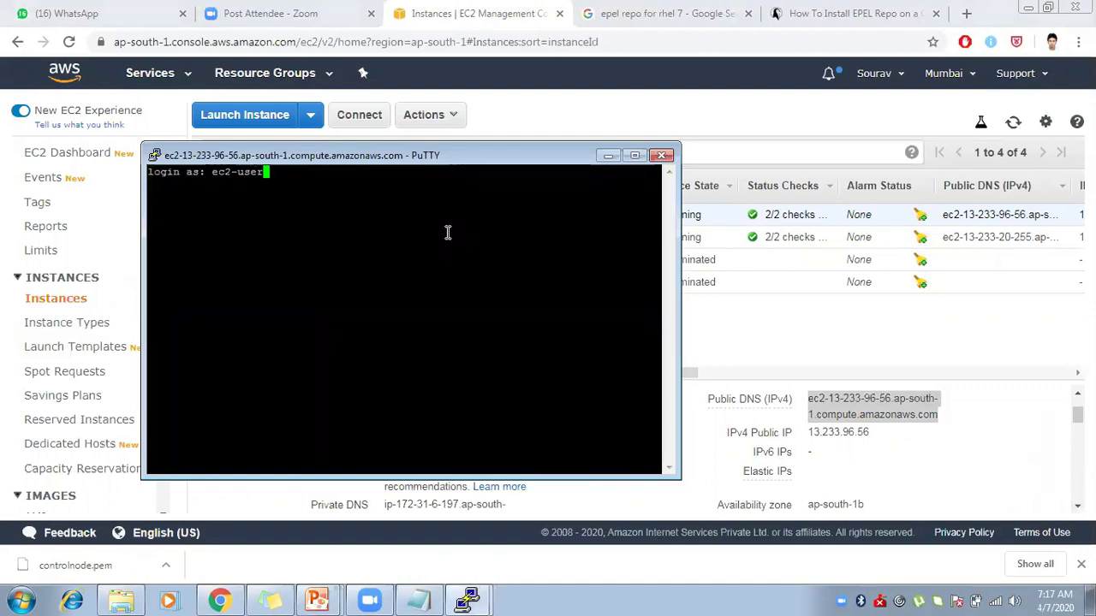
{"action": "key", "text": "Return"}
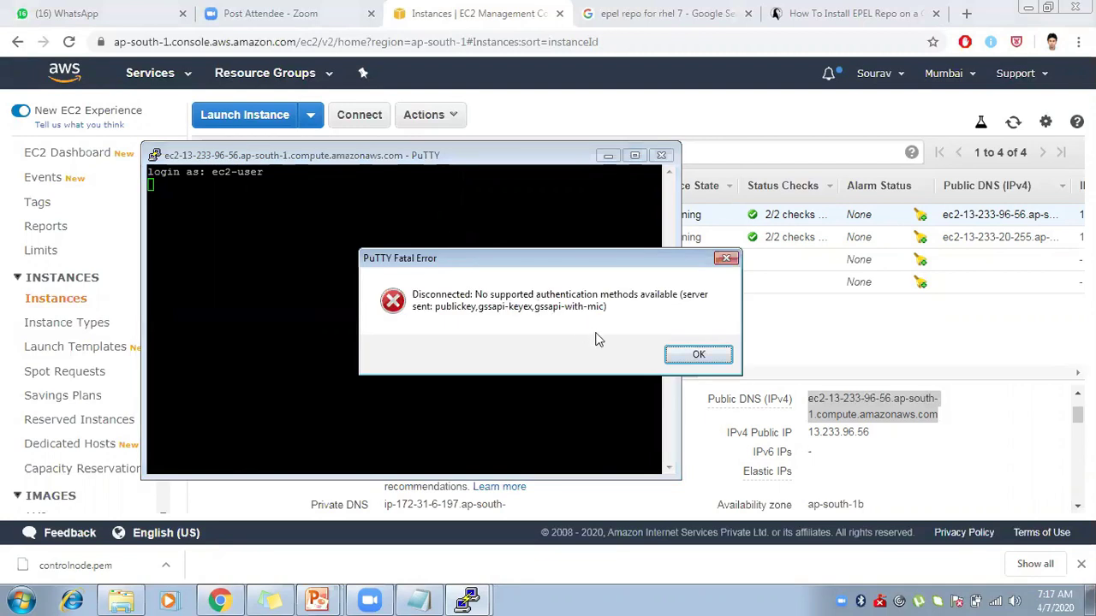
{"action": "left_click", "coordinate": [692, 356]}
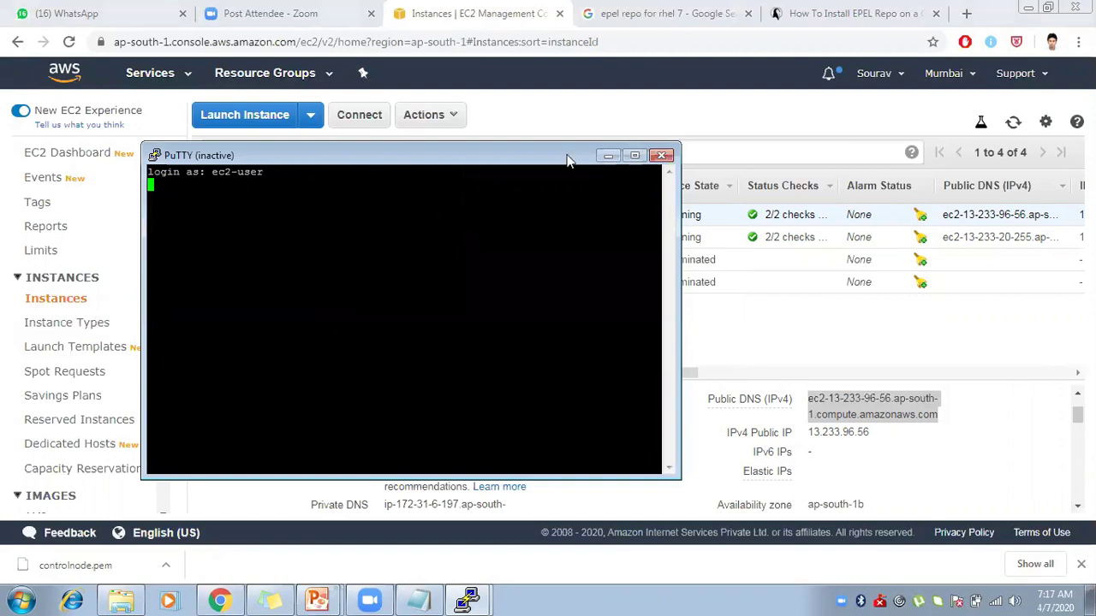
Start a new session, close the inactive terminal, and paste the Control DNS as host name
{"action": "right_click", "coordinate": [478, 157]}
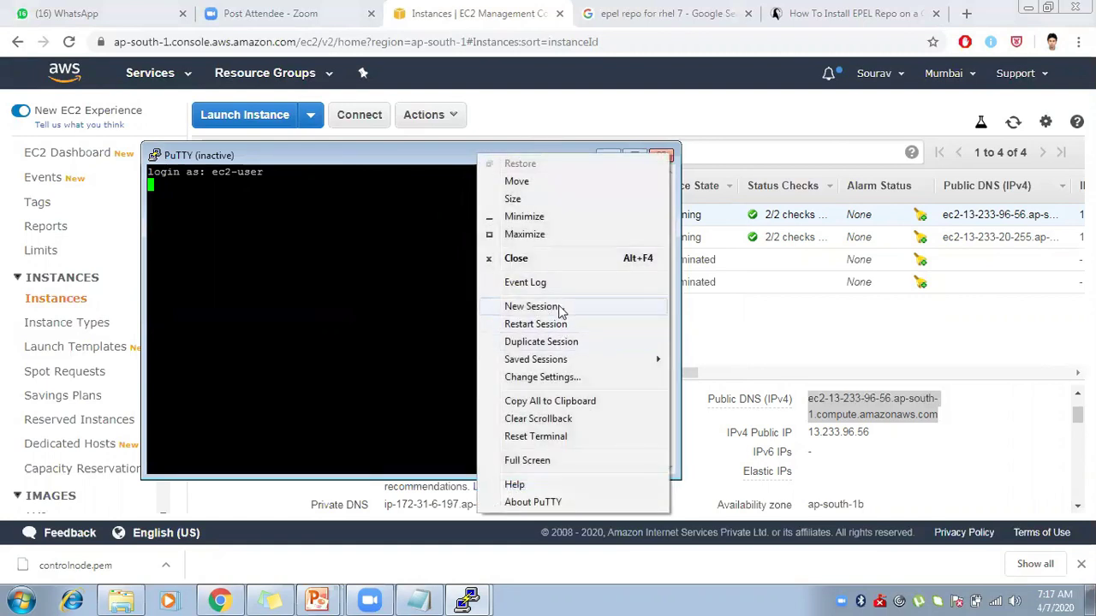
{"action": "left_click", "coordinate": [532, 307]}
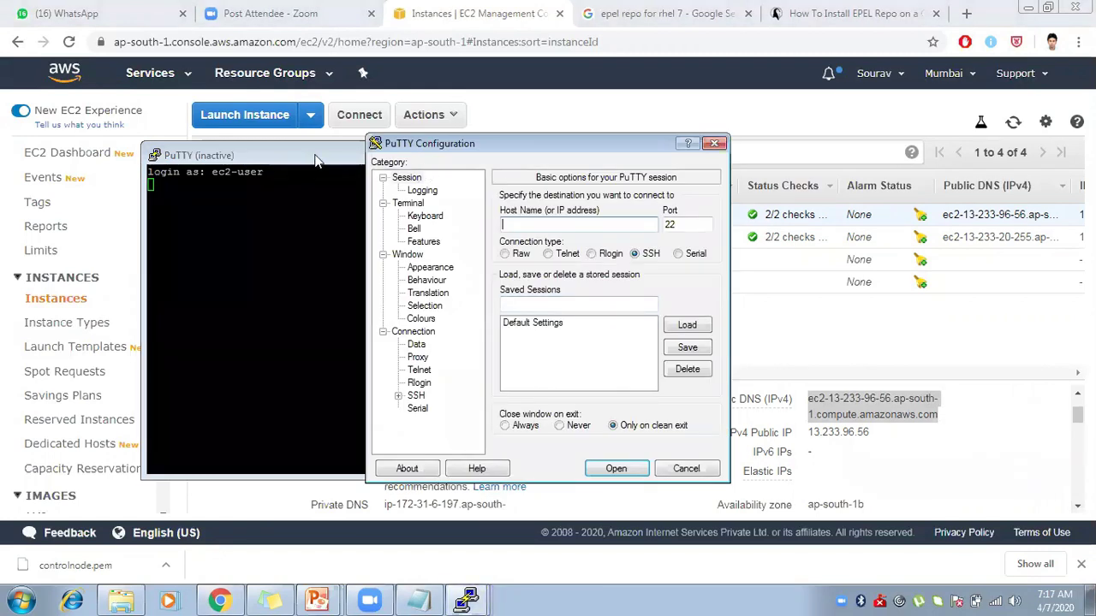
{"action": "left_click", "coordinate": [315, 161]}
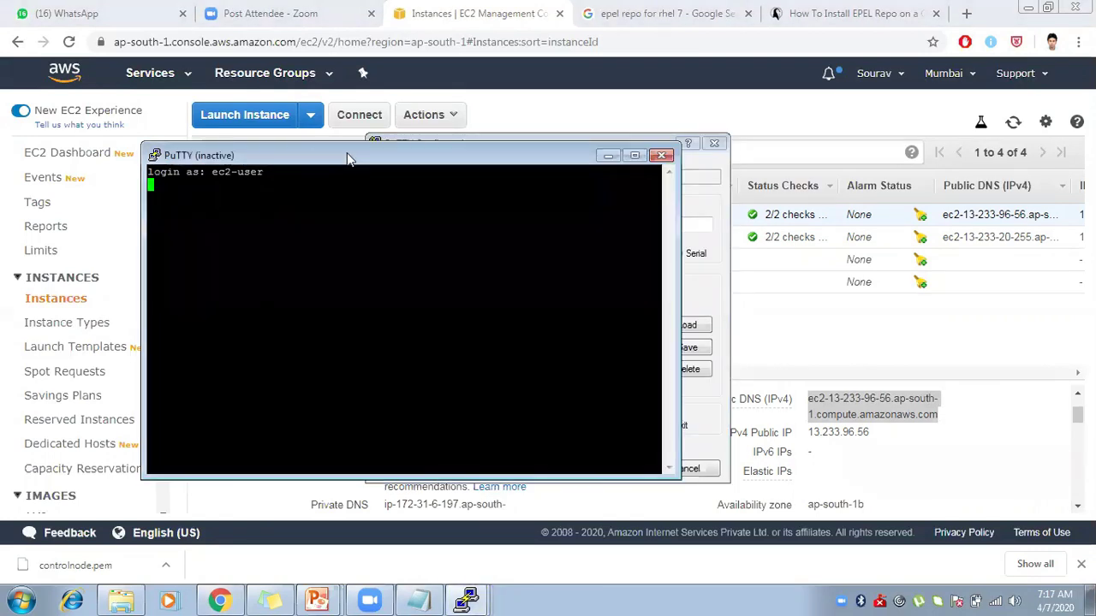
{"action": "left_click", "coordinate": [665, 156]}
{"action": "left_click", "coordinate": [550, 225]}
{"action": "key", "text": "ctrl+v"}
Set the controlnode private key under SSH Auth and open the connection
{"action": "left_click", "coordinate": [398, 396]}
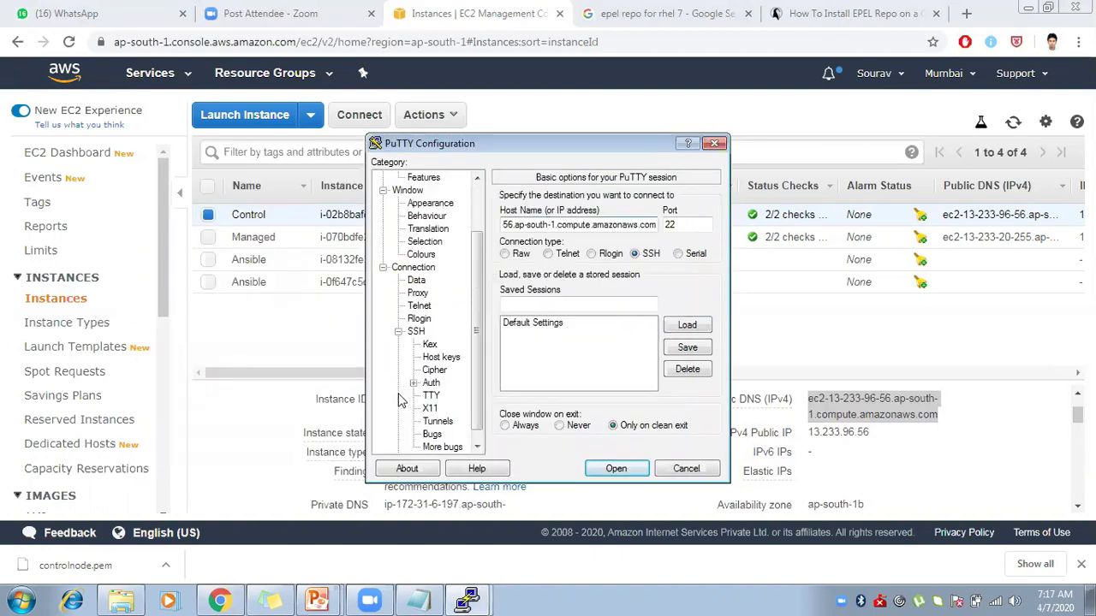
{"action": "left_click", "coordinate": [431, 383]}
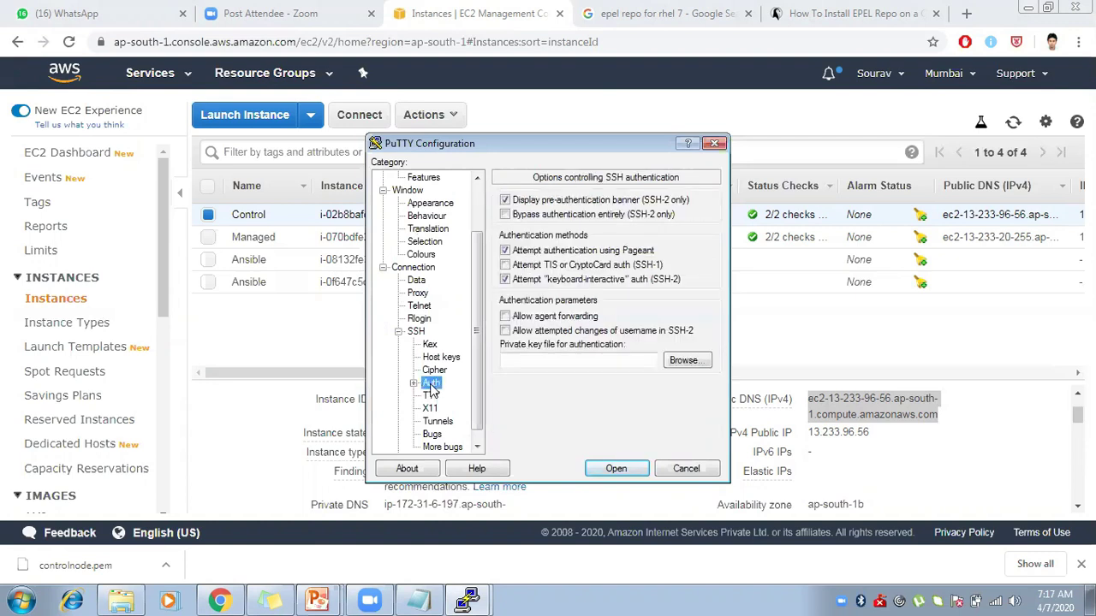
{"action": "left_click", "coordinate": [686, 361]}
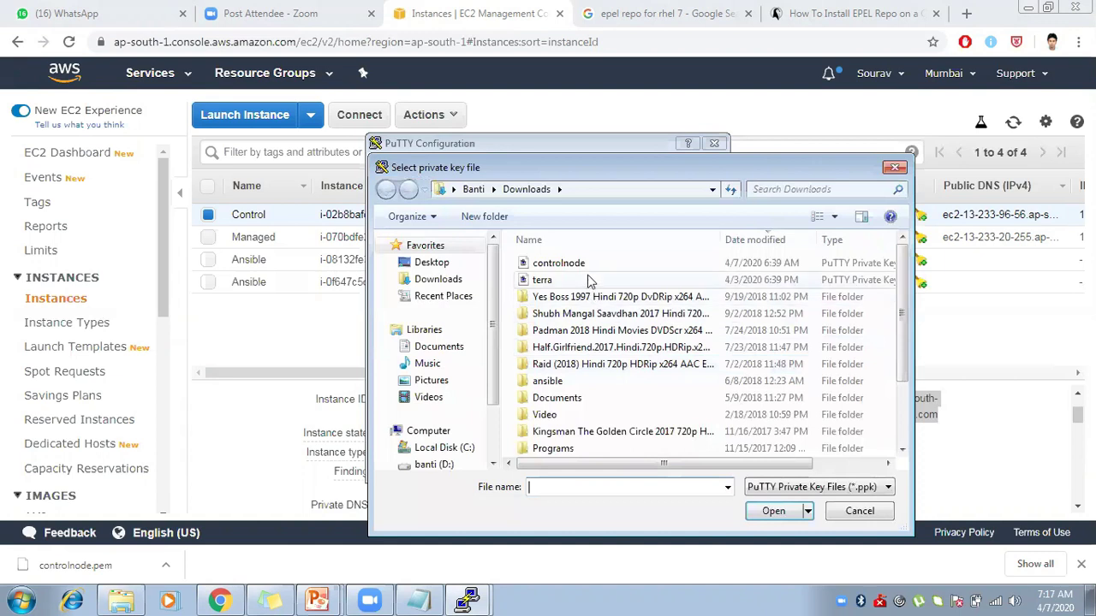
{"action": "left_click", "coordinate": [585, 272]}
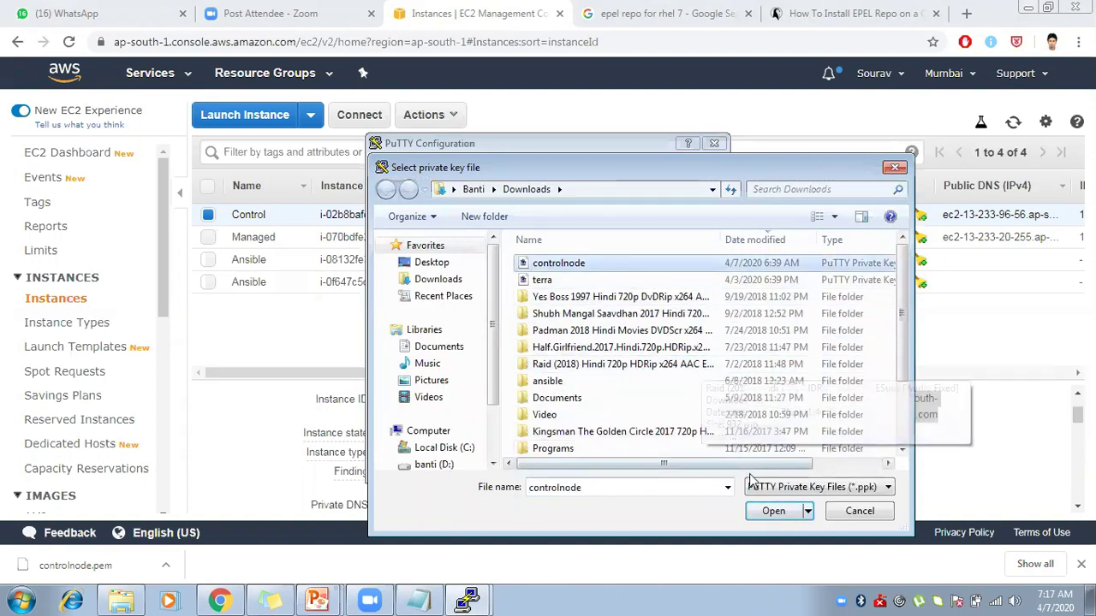
{"action": "left_click", "coordinate": [773, 511]}
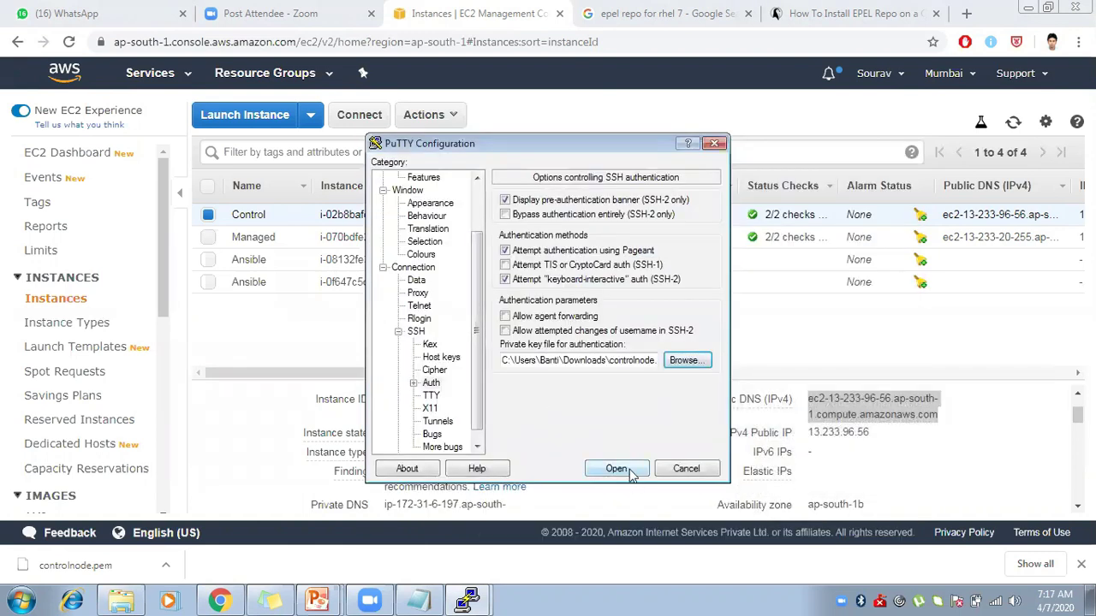
{"action": "left_click", "coordinate": [617, 469]}
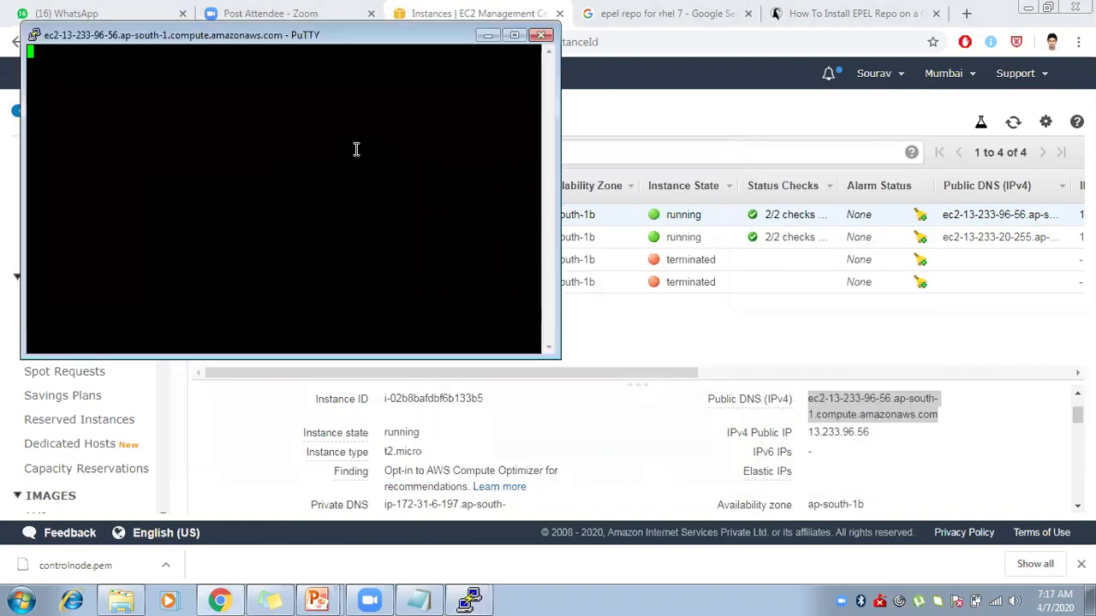
Log in to the control node as ec2-user, maximize the window, and become root
{"action": "type", "text": "ec2-"}
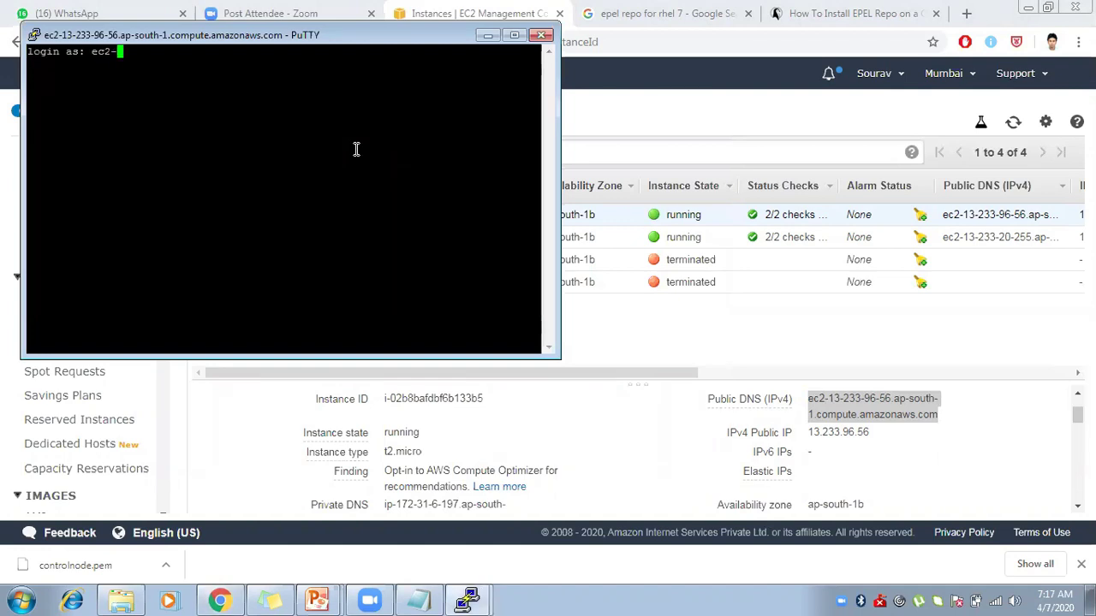
{"action": "type", "text": "user"}
{"action": "key", "text": "Return"}
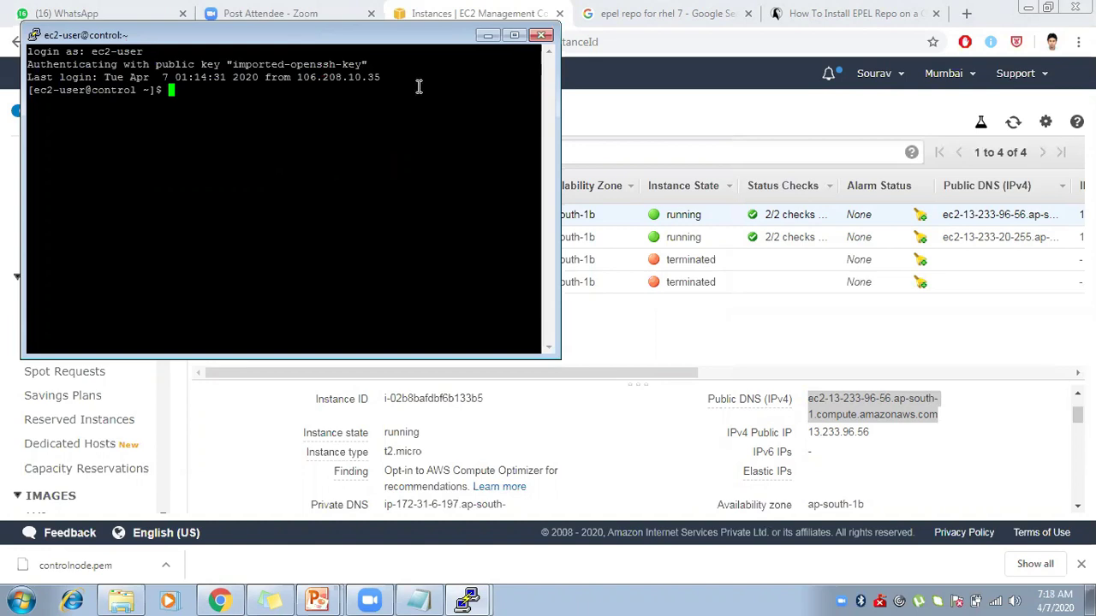
{"action": "left_click", "coordinate": [514, 36]}
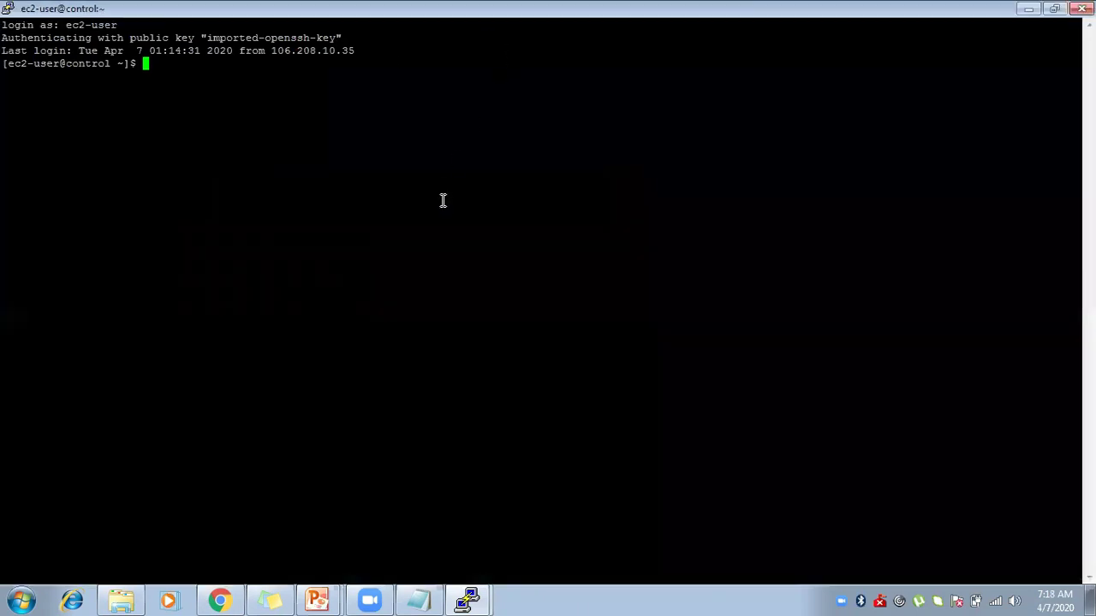
{"action": "type", "text": "sudo su - root"}
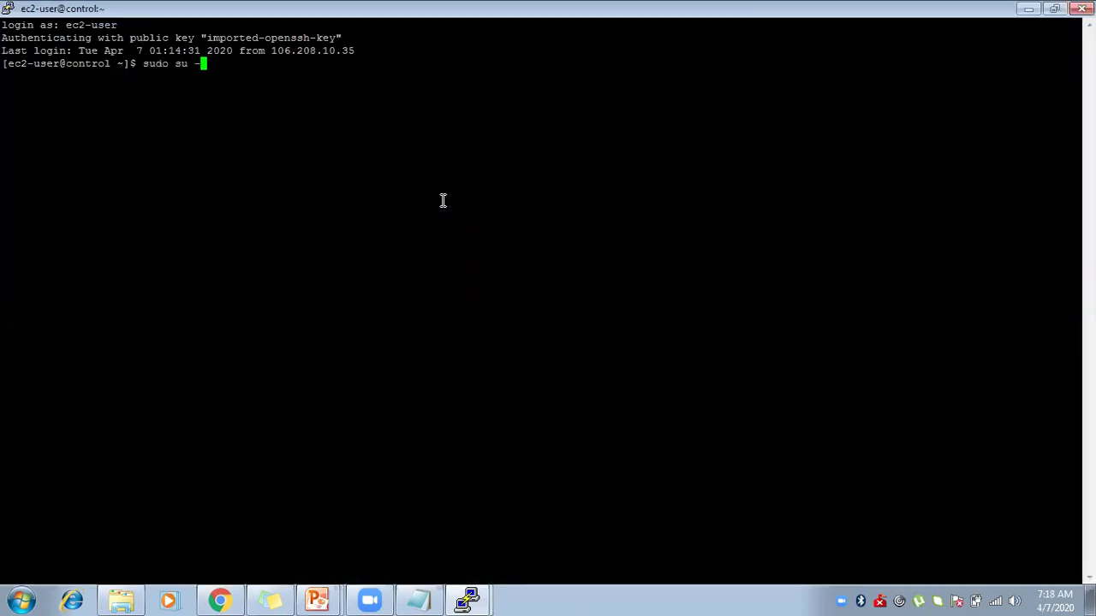
{"action": "key", "text": "Return"}
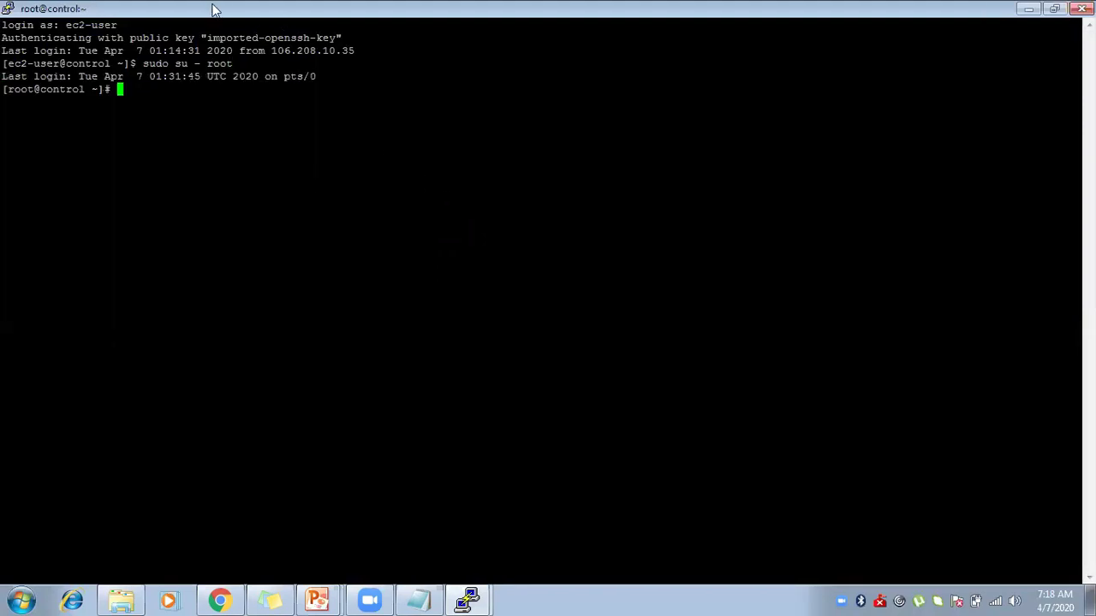
Change the terminal font to 14-point Courier New in Window > Appearance and apply
{"action": "right_click", "coordinate": [214, 9]}
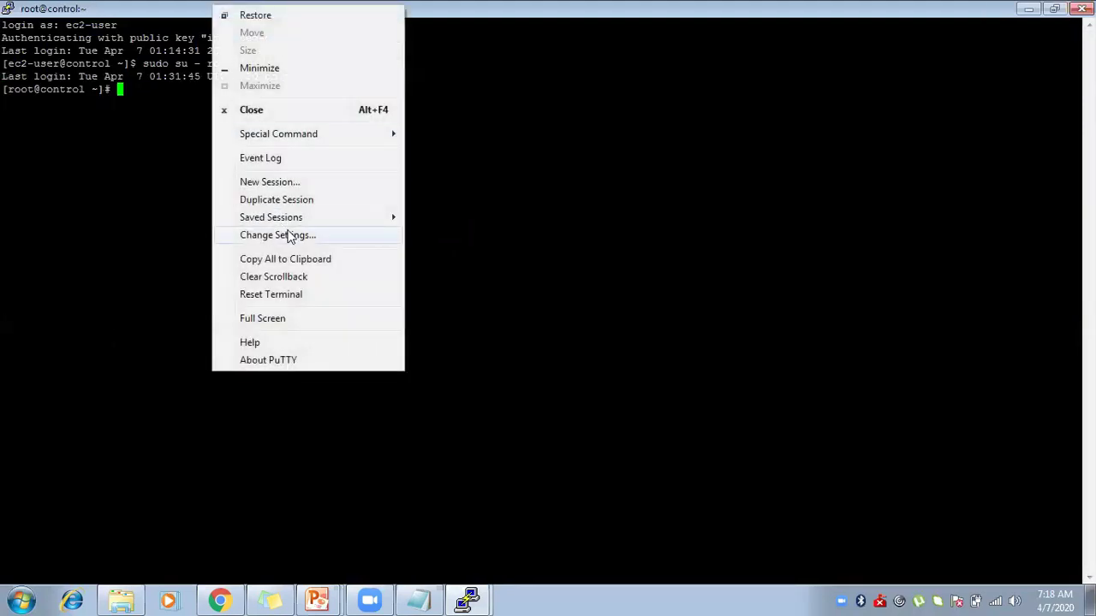
{"action": "left_click", "coordinate": [290, 236]}
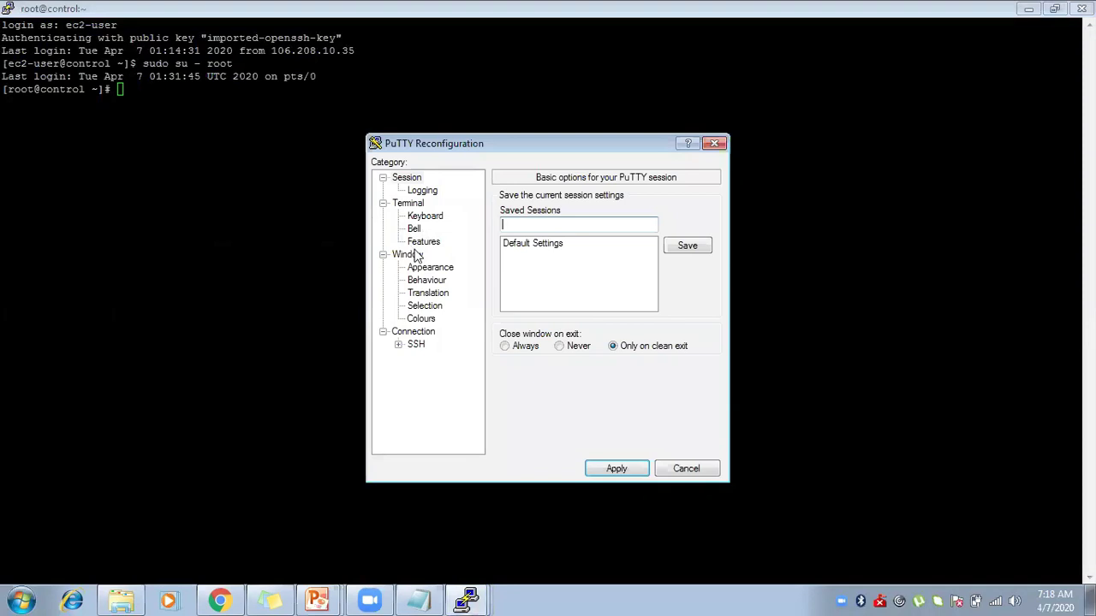
{"action": "left_click", "coordinate": [414, 255]}
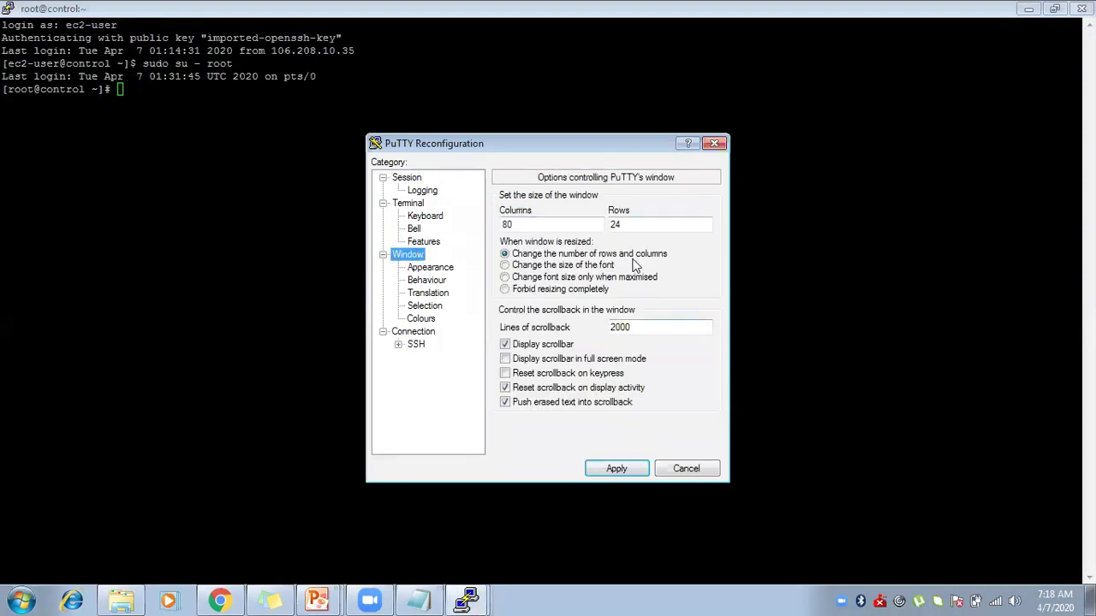
{"action": "left_click", "coordinate": [447, 268]}
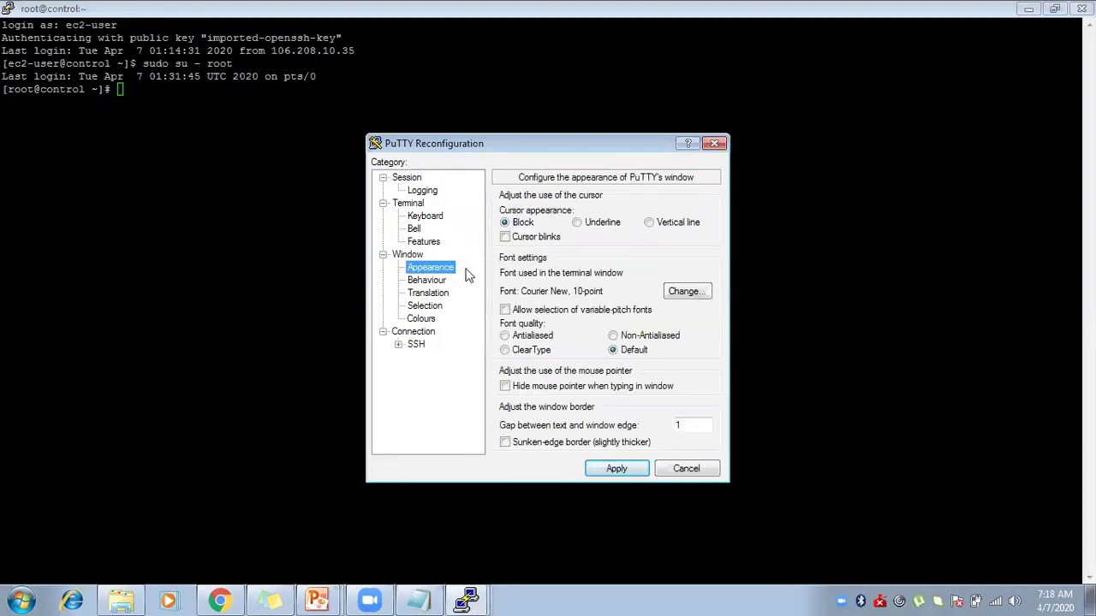
{"action": "left_click", "coordinate": [687, 292]}
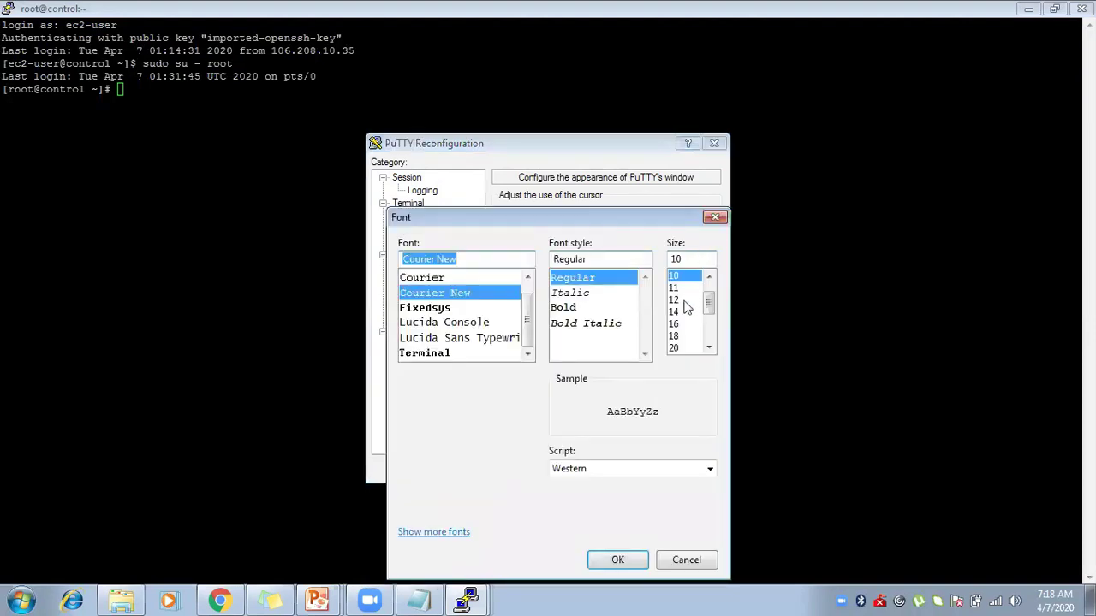
{"action": "left_click", "coordinate": [680, 312]}
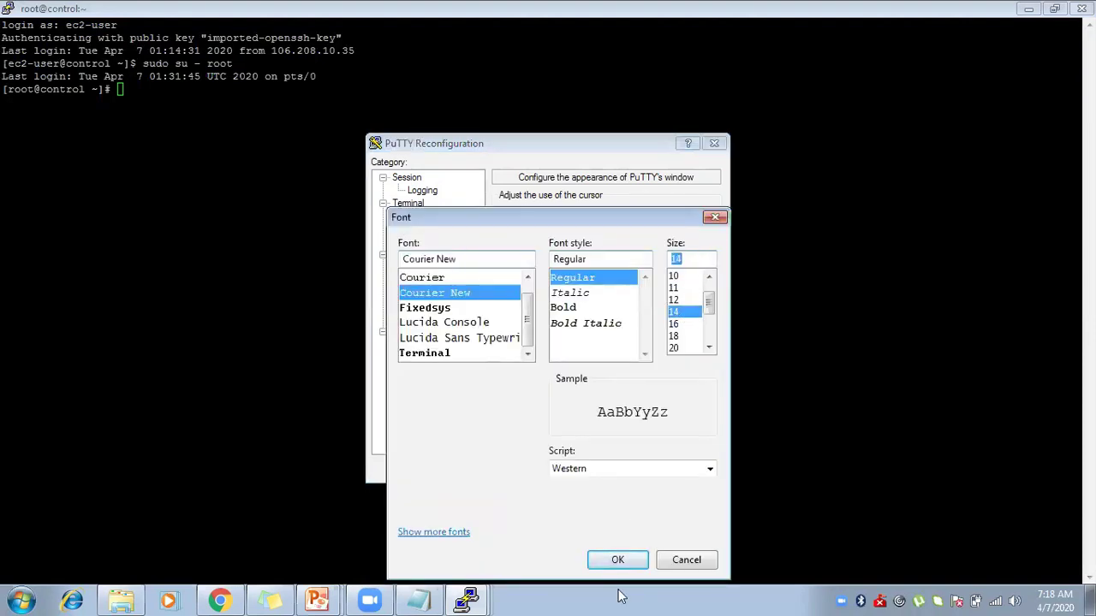
{"action": "left_click", "coordinate": [617, 560]}
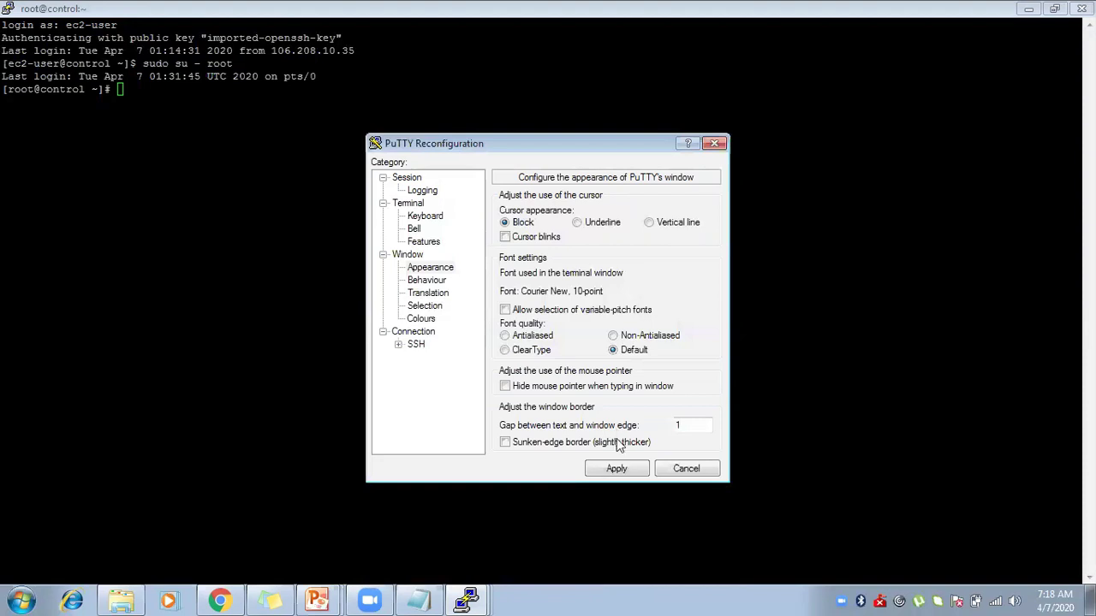
{"action": "left_click", "coordinate": [616, 469]}
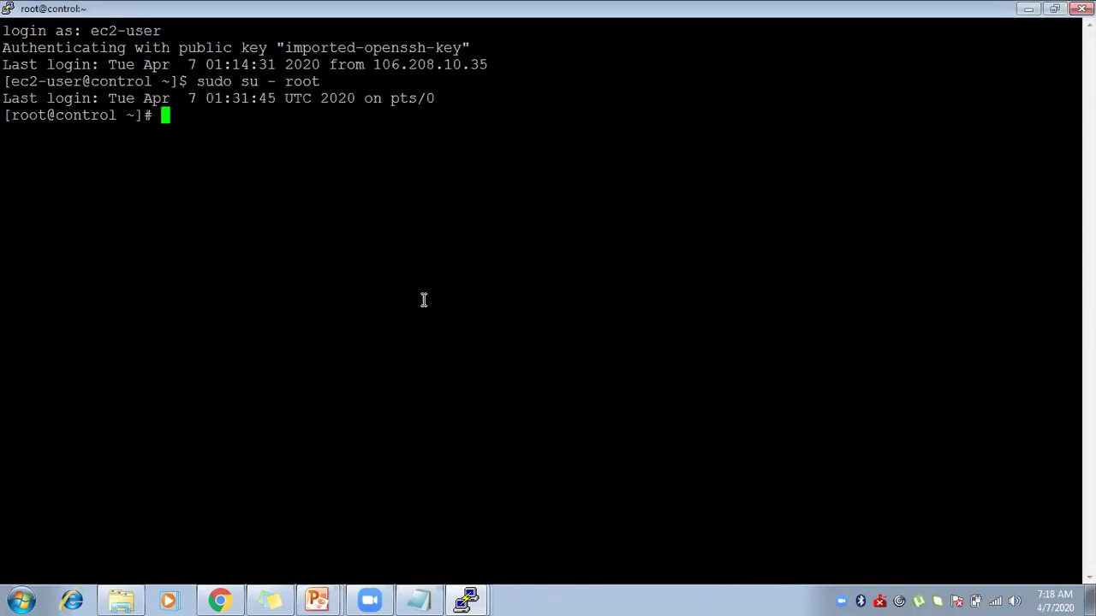
Clear the screen and review the control node's command history
{"action": "key", "text": "ctrl+l"}
{"action": "type", "text": "history"}
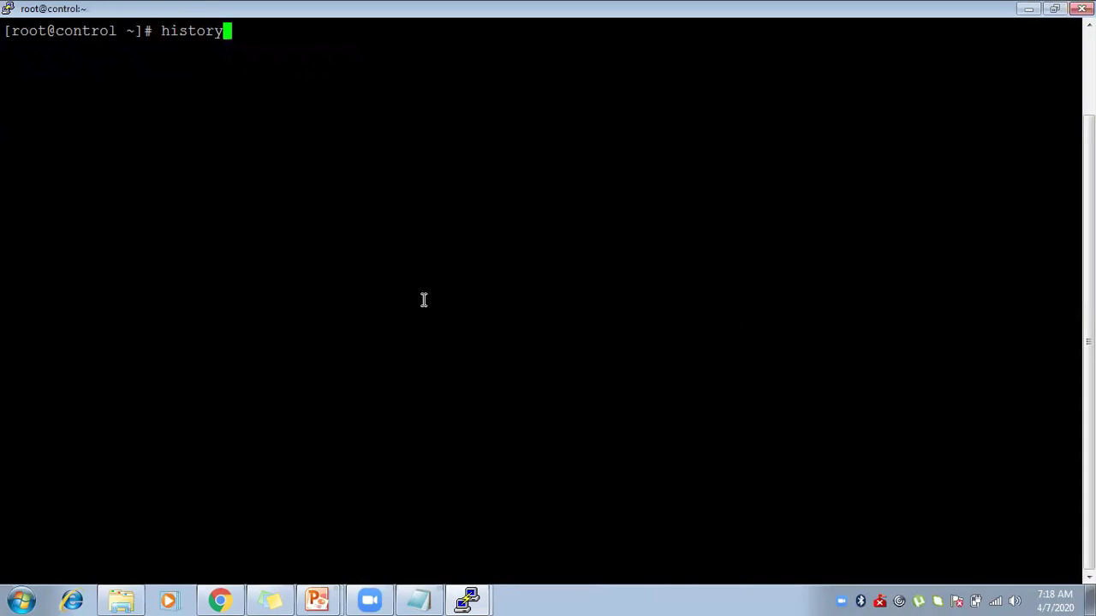
{"action": "key", "text": "Return"}
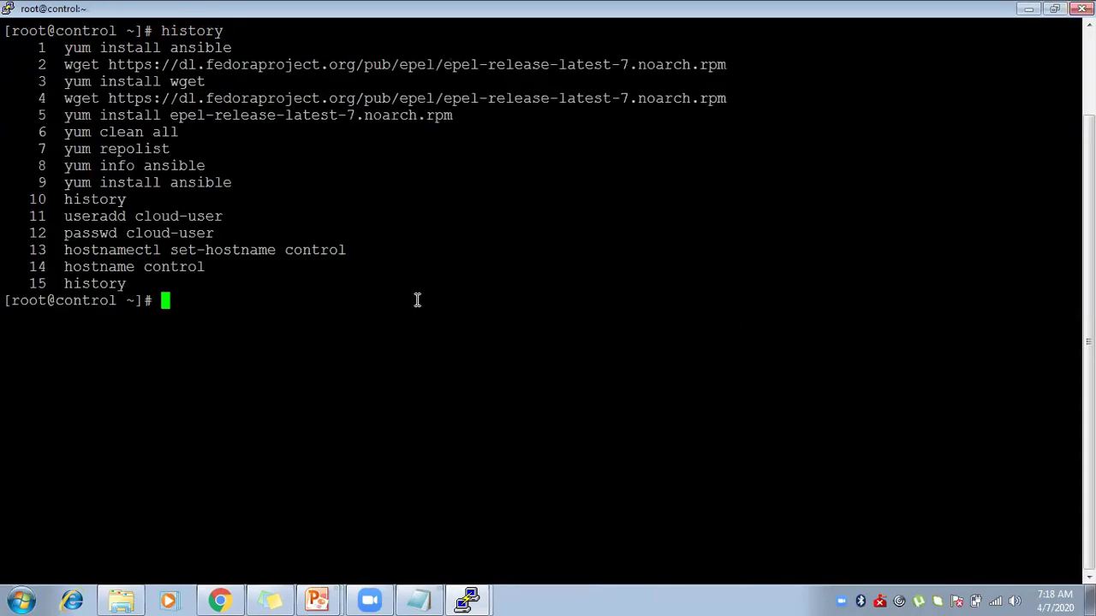
{"action": "left_click_drag", "start_coordinate": [126, 292], "coordinate": [42, 183]}
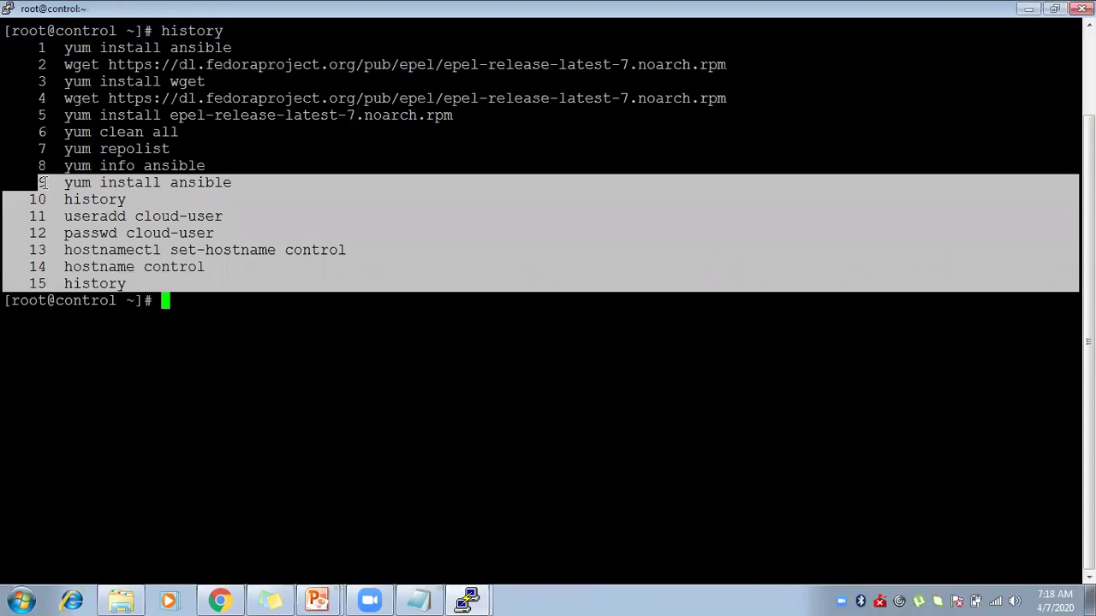
{"action": "left_click_drag", "start_coordinate": [42, 184], "coordinate": [86, 216]}
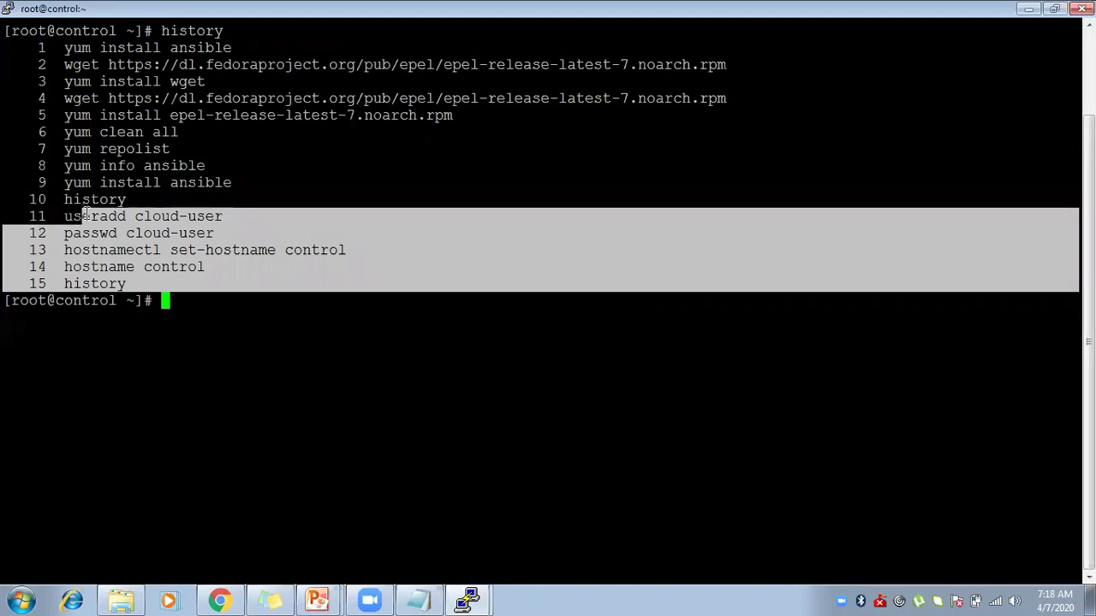
{"action": "left_click", "coordinate": [233, 174]}
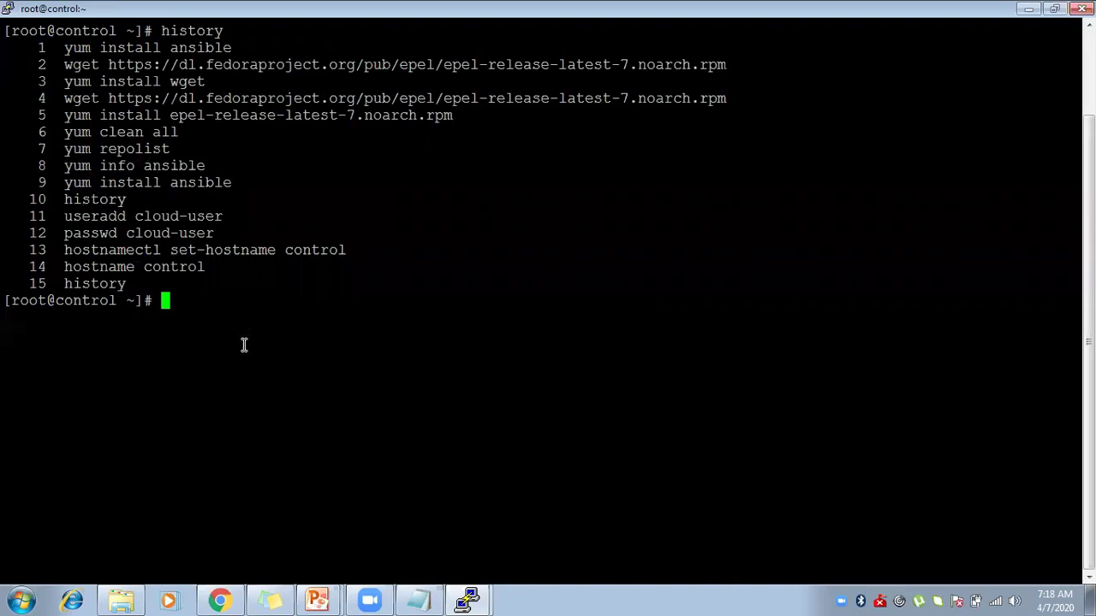
Switch to the managed node's terminal and list its command history
{"action": "key", "text": "alt+Tab"}
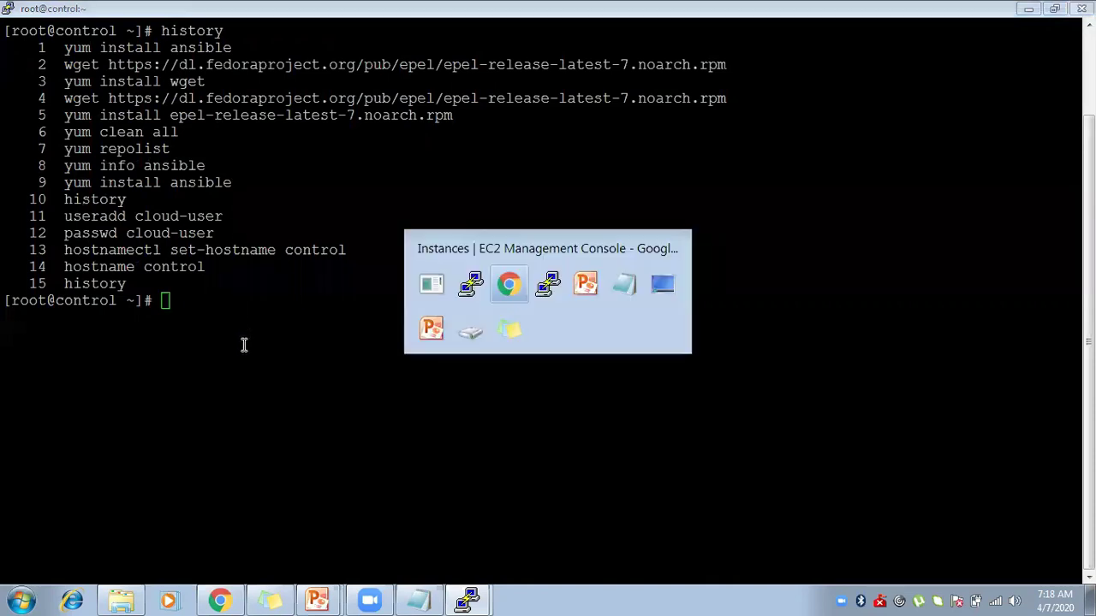
{"action": "key", "text": "alt+Tab"}
{"action": "type", "text": "sss"}
{"action": "key", "text": "BackSpace"}
{"action": "key", "text": "BackSpace"}
{"action": "key", "text": "BackSpace"}
{"action": "type", "text": "history"}
{"action": "key", "text": "Return"}
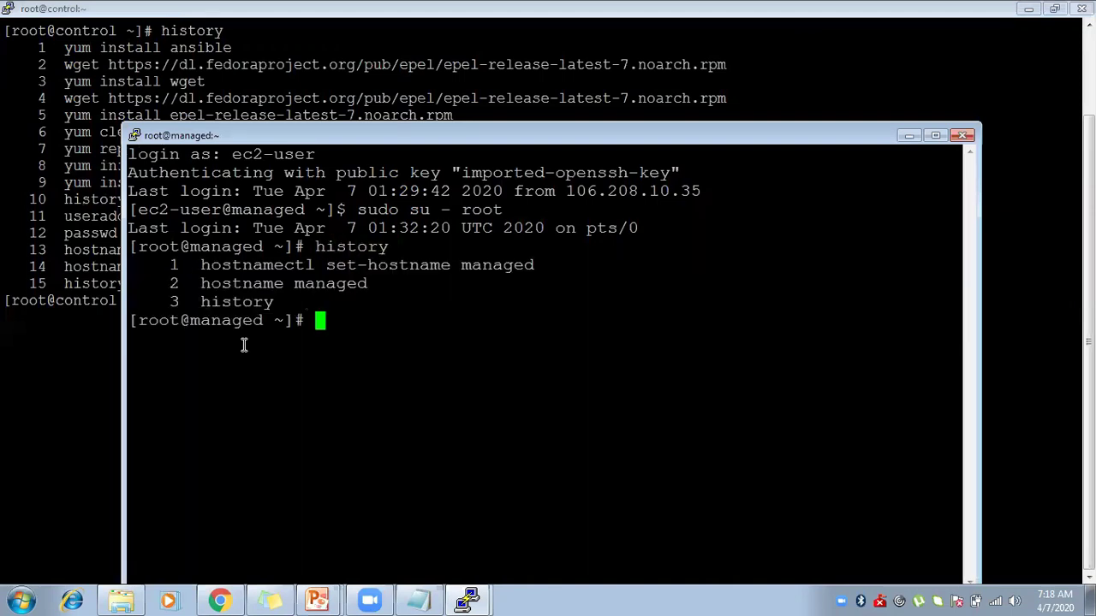
Back on the control node, list root's home files with ls and su - cloud-user
{"action": "left_click", "coordinate": [21, 348]}
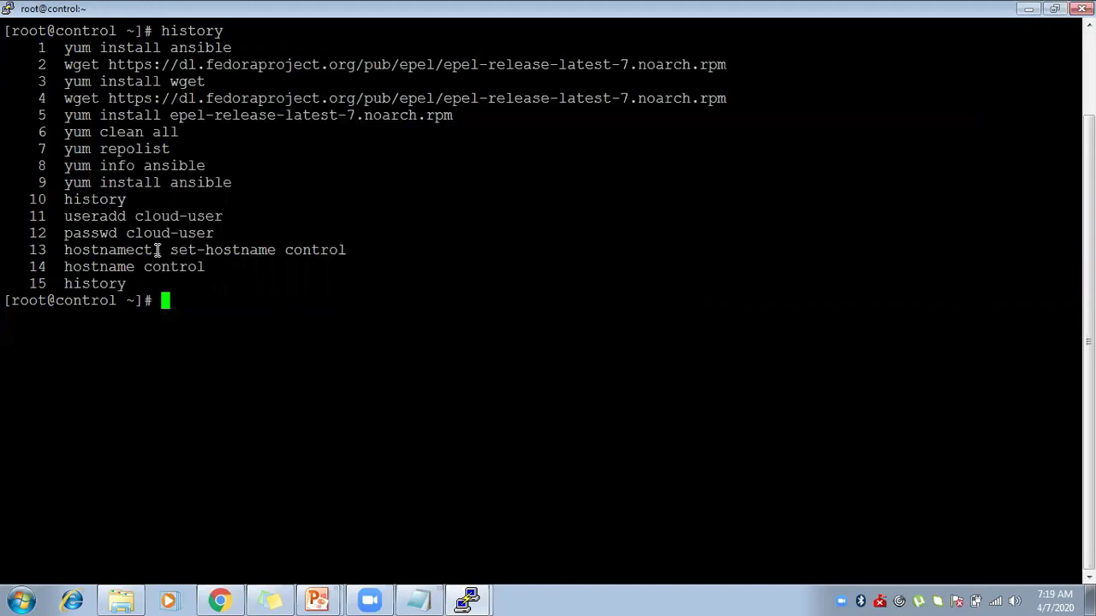
{"action": "type", "text": "ls"}
{"action": "key", "text": "Return"}
{"action": "type", "text": "su - clo"}
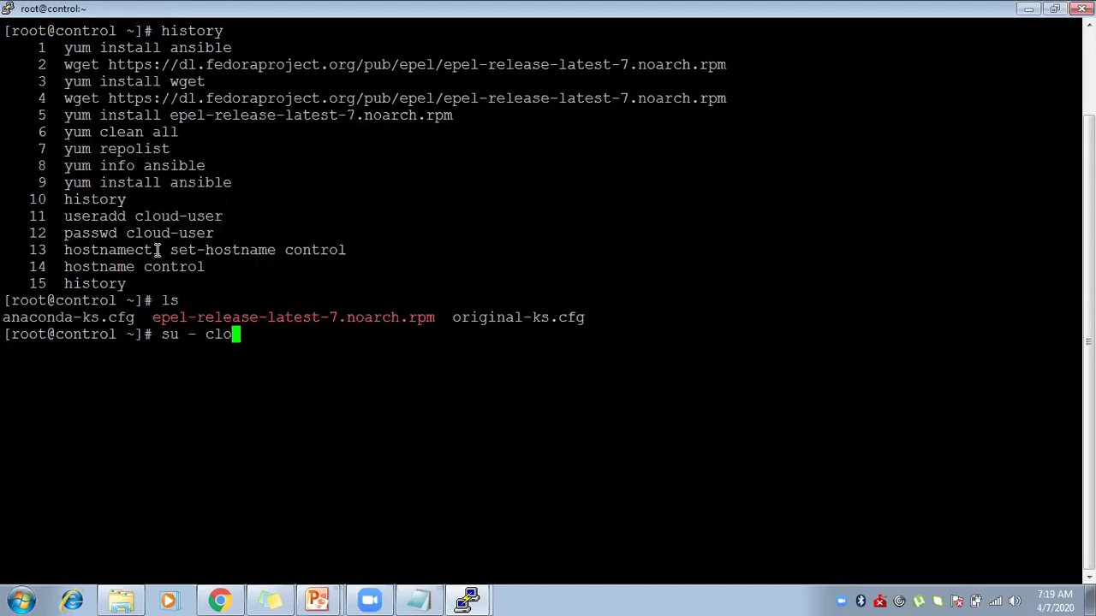
{"action": "type", "text": "u"}
{"action": "type", "text": "d-user"}
{"action": "key", "text": "Return"}
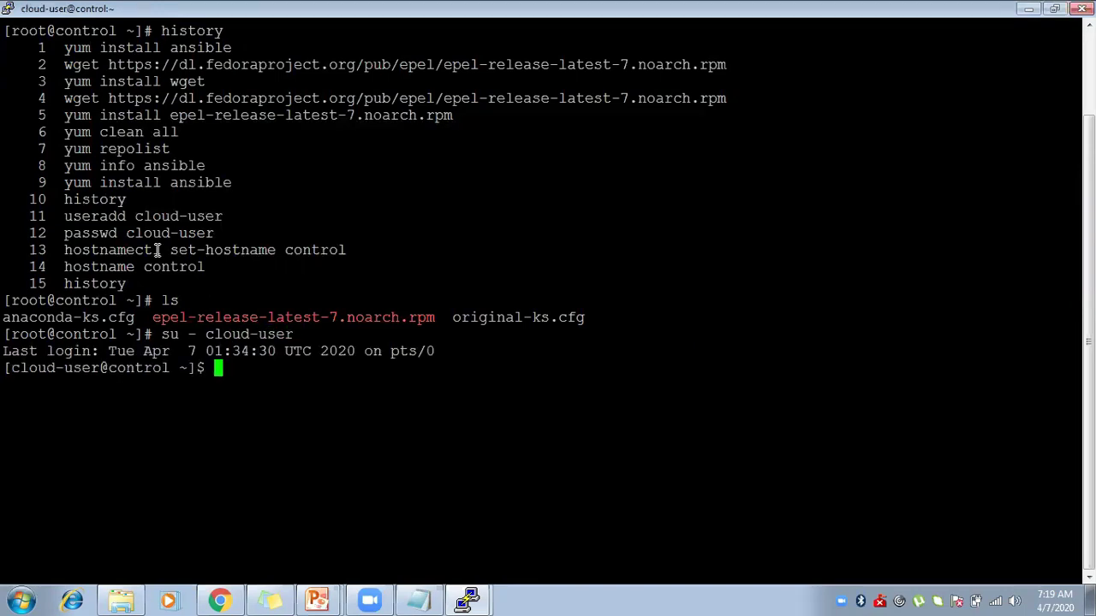